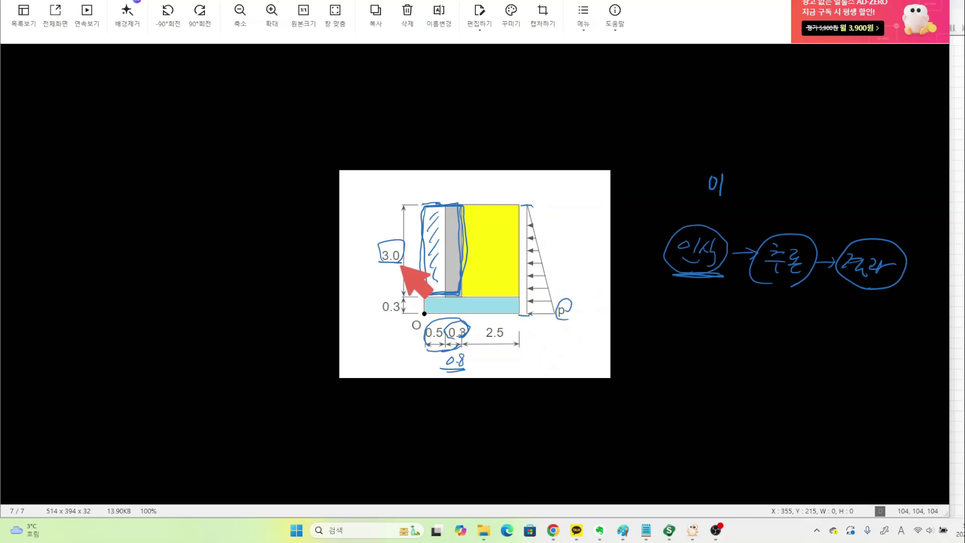
Step: Underline the 0.3 footing height and write a circled "h=3.3" beside the pressure diagram
drag(383, 313, 399, 311)
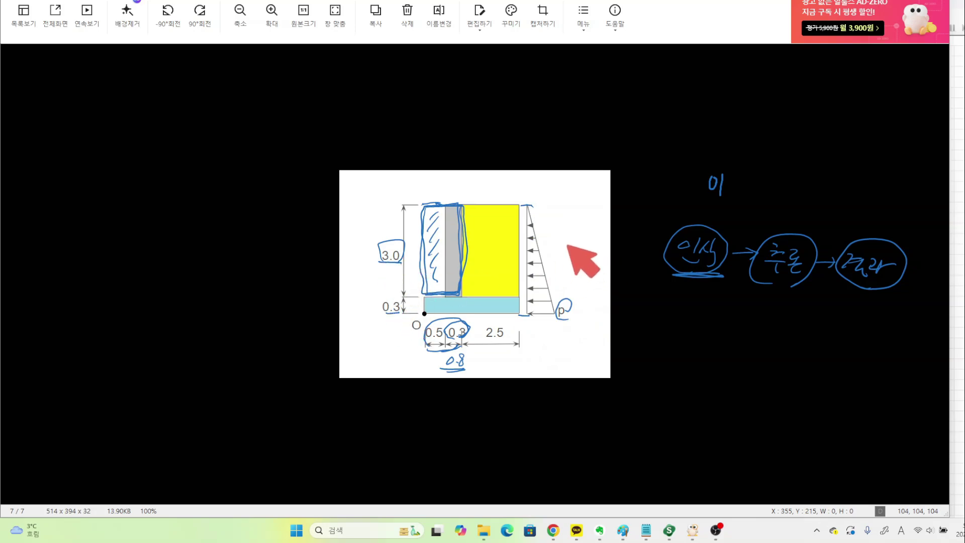
mouse_move(561, 242)
mouse_down()
mouse_move(569, 254)
mouse_move(602, 250)
mouse_up()
click(592, 254)
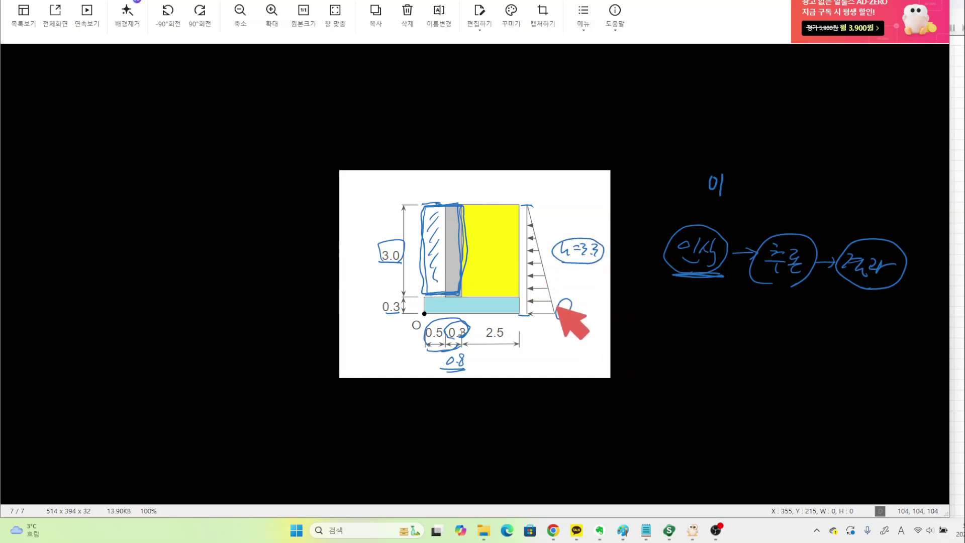
Step: Mark the pressure P at the footing's top level, bracket the pressure height, and write a circled "토압" above the diagram
drag(530, 297, 559, 287)
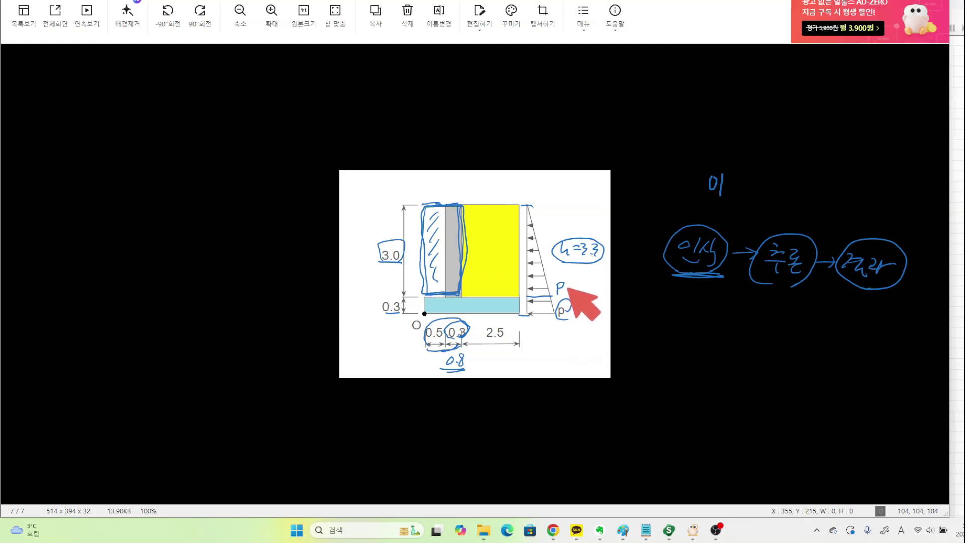
mouse_move(542, 206)
mouse_down()
mouse_move(555, 241)
mouse_move(550, 285)
mouse_up()
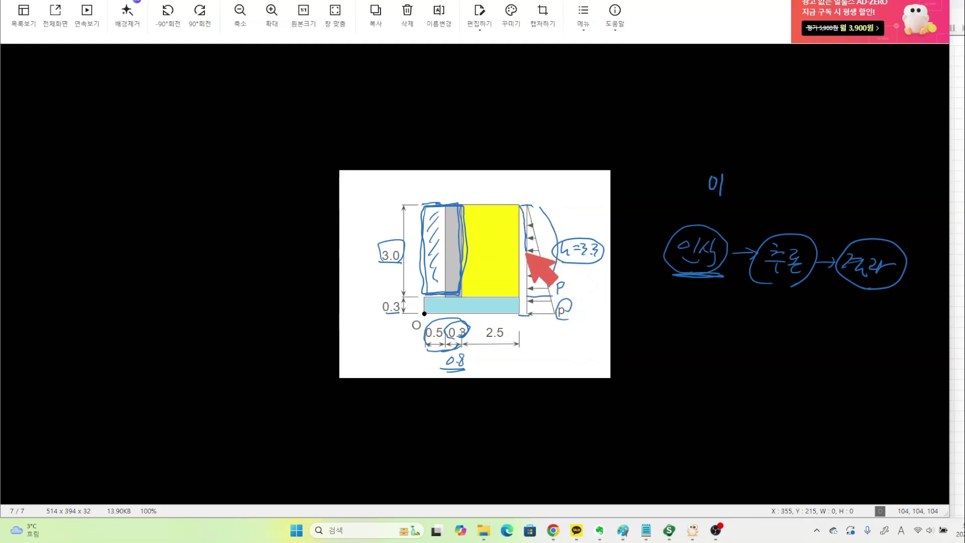
mouse_move(543, 187)
mouse_down()
mouse_move(564, 185)
mouse_move(538, 179)
mouse_up()
Step: Label the yellow backfill with a circled "흙" and "20 kN/m³", and circle the whole retaining wall figure
mouse_move(482, 239)
mouse_down()
mouse_move(495, 243)
mouse_move(503, 232)
mouse_move(480, 254)
mouse_move(514, 257)
mouse_up()
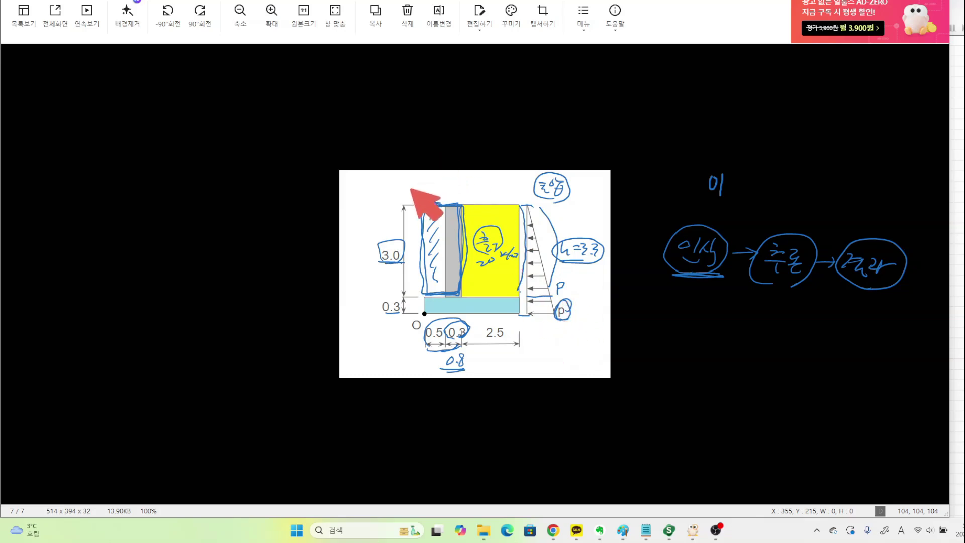
drag(402, 183, 394, 329)
mouse_move(401, 187)
mouse_down()
mouse_move(556, 198)
mouse_move(575, 327)
mouse_move(474, 370)
mouse_move(388, 336)
mouse_move(356, 276)
mouse_up()
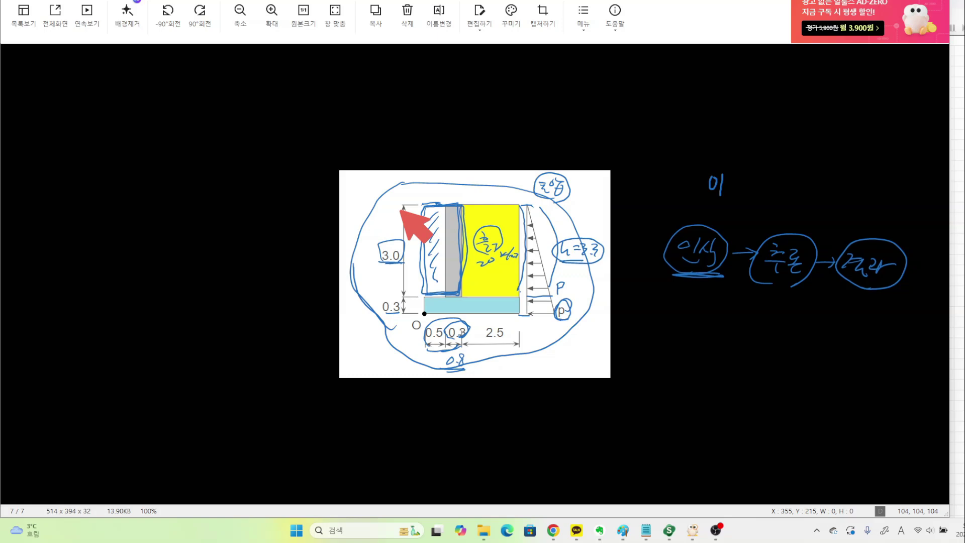
Step: Switch to the ChatGPT window and look over the available models, including o1 and o1 pro mode
key(alt+Tab)
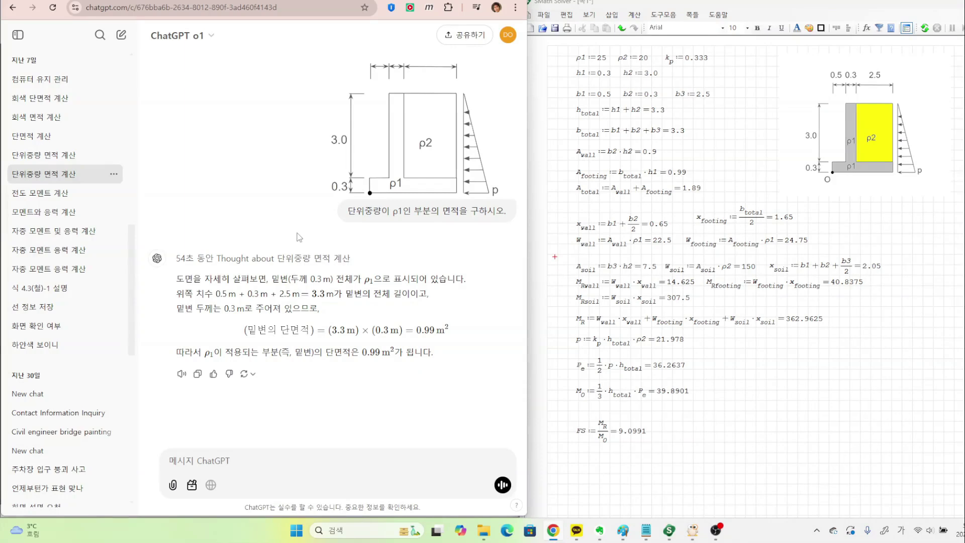
click(215, 44)
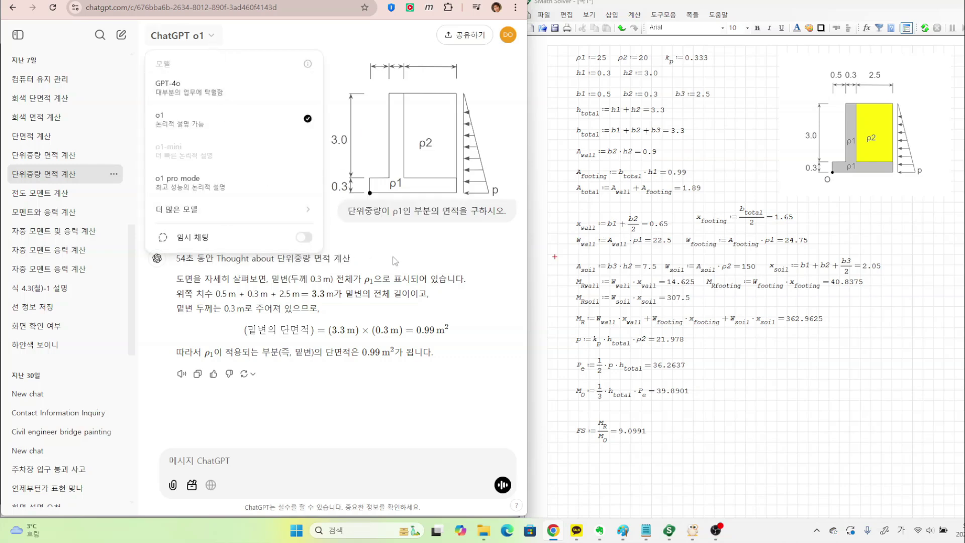
click(384, 263)
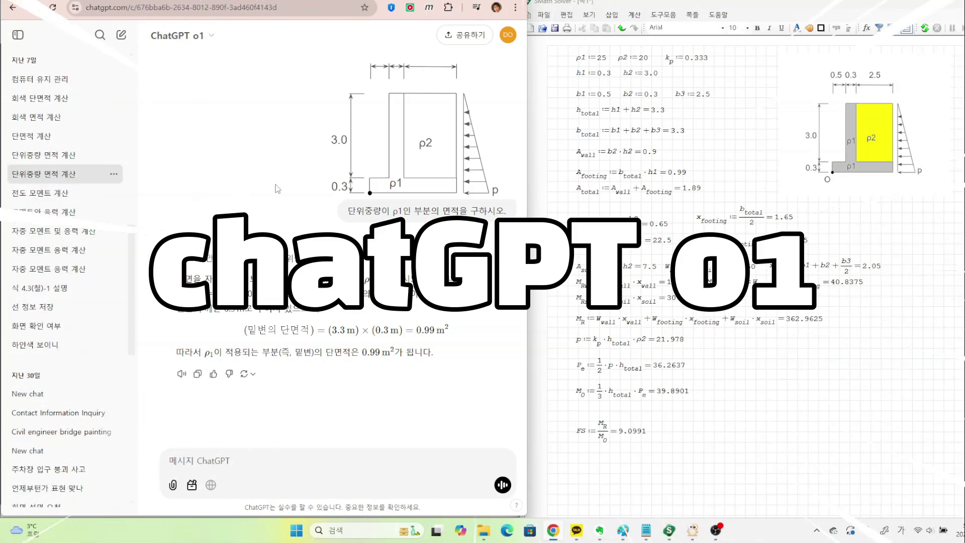
click(212, 39)
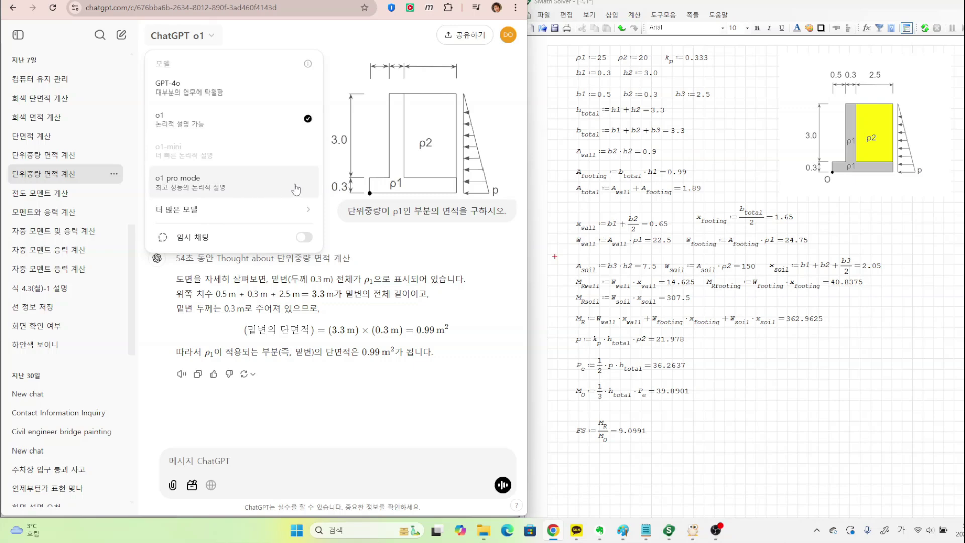
click(407, 242)
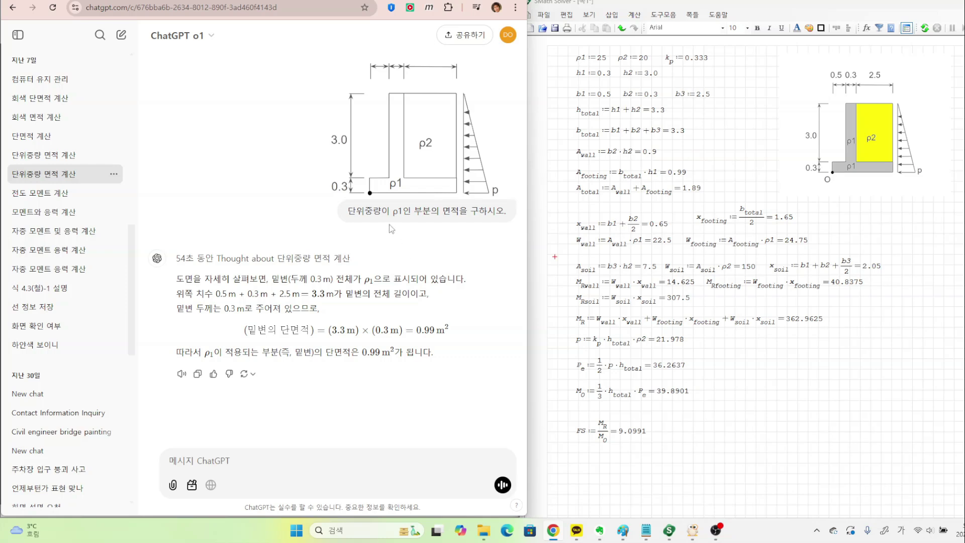
Step: Review the ρ1 area question and its answer, highlighting the total width sum and the base area formula
drag(348, 210, 394, 210)
click(407, 211)
drag(443, 210, 489, 213)
drag(442, 211, 488, 212)
click(480, 242)
drag(214, 293, 330, 296)
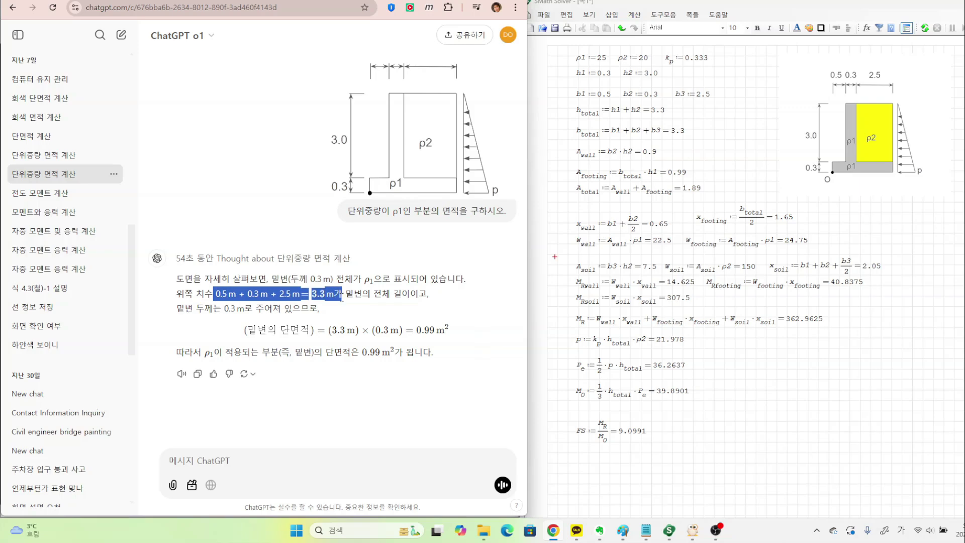
click(396, 308)
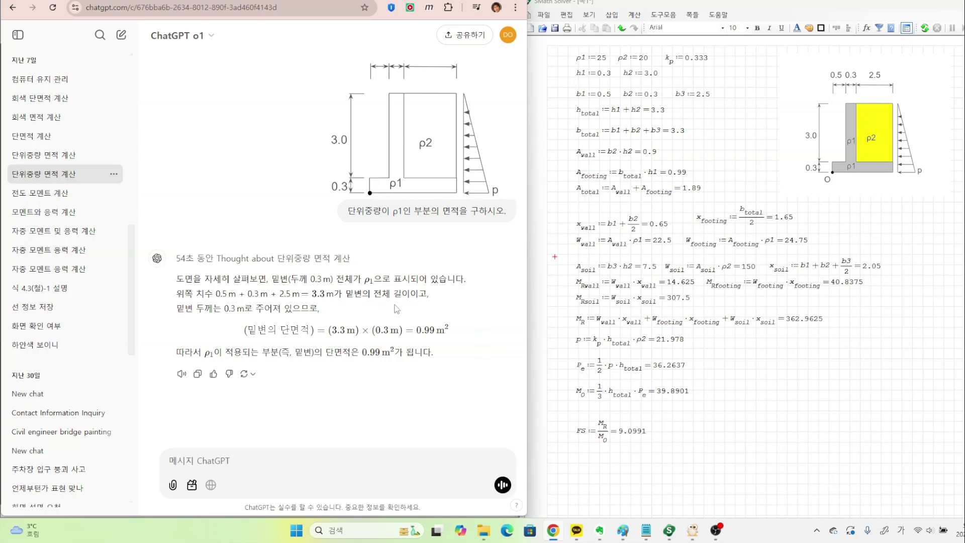
drag(285, 332, 408, 332)
click(336, 335)
click(443, 341)
Step: Open the other 단위중량 면적 계산 conversation directly above and highlight the area result in its answer
click(58, 161)
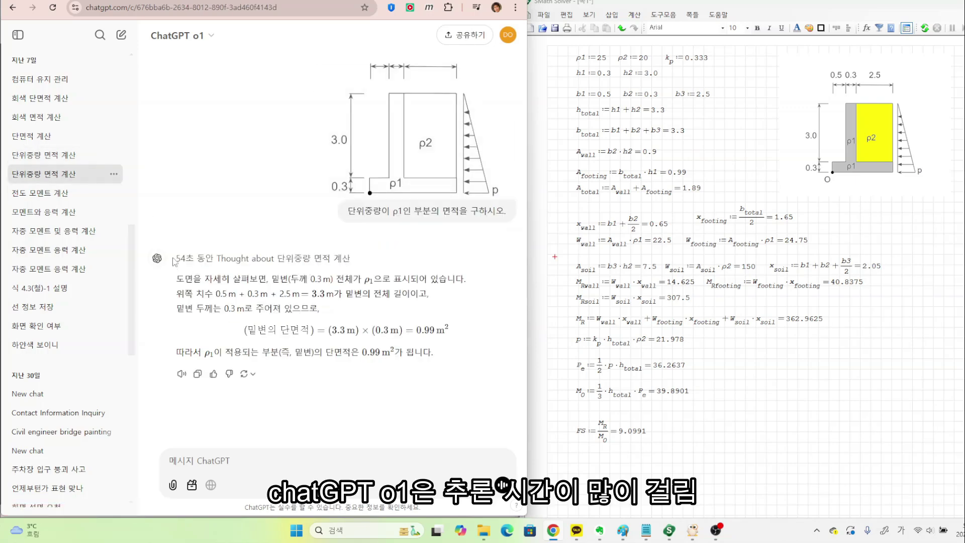
click(59, 158)
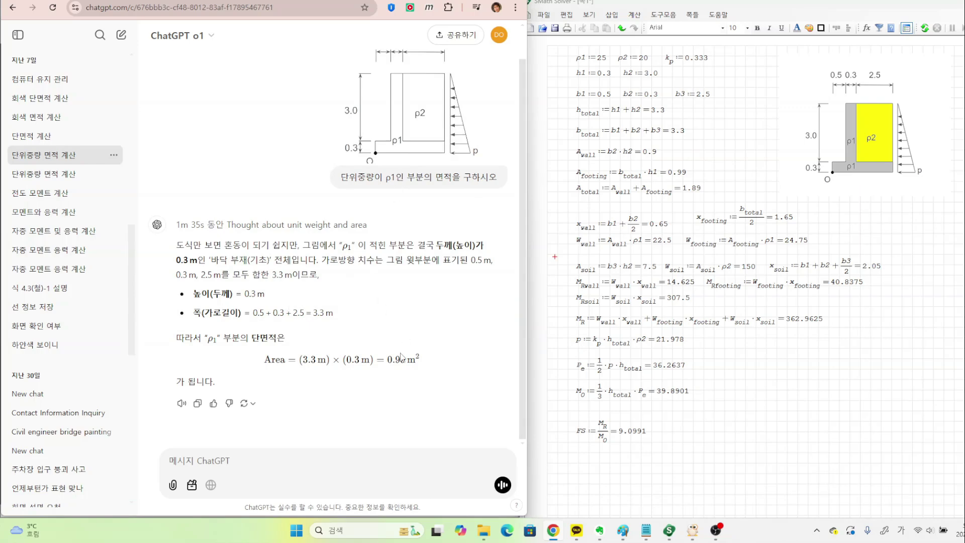
drag(376, 359, 430, 360)
click(417, 301)
Step: Open the 단면적 계산 conversation, underline "'ㄱ'자 형태" and circle ρ1 in the answer's first sentence
click(47, 138)
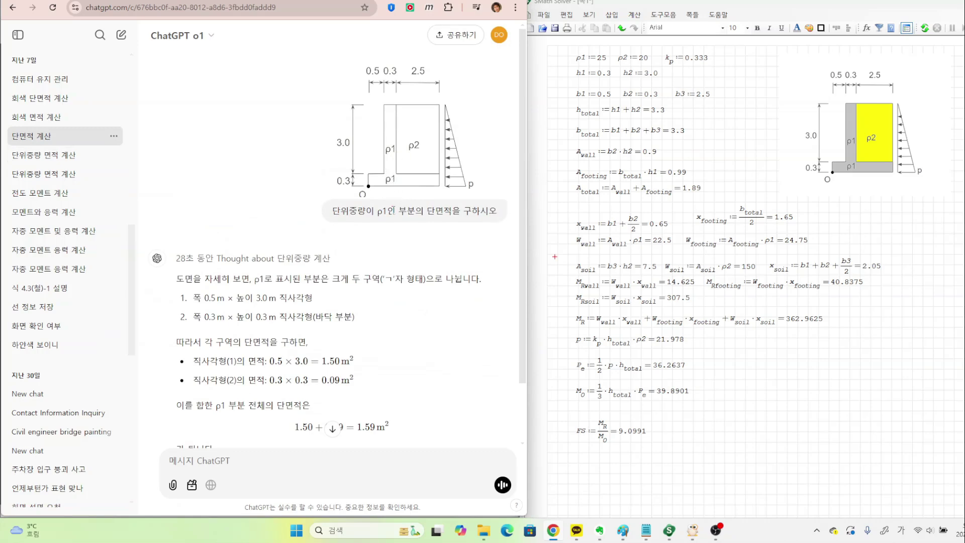
scroll(404, 280, down, 1)
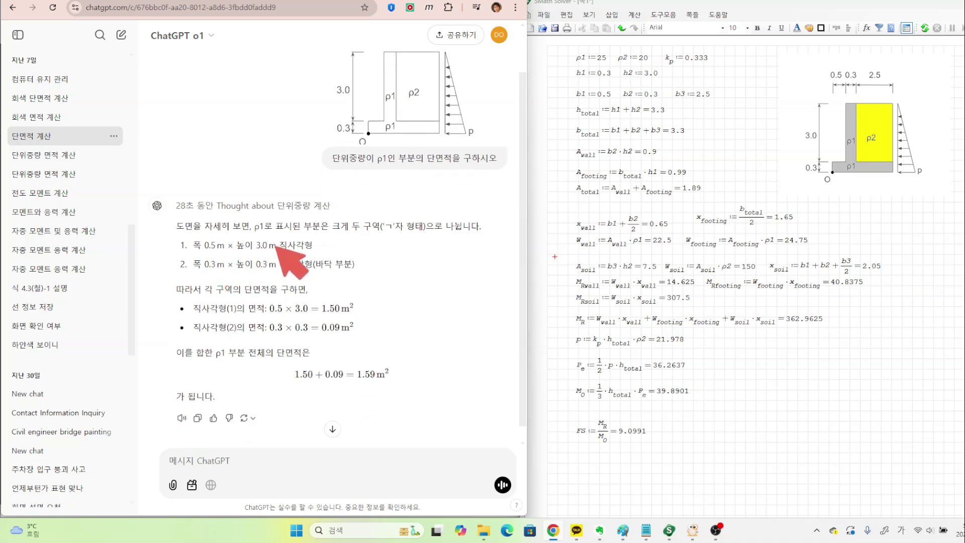
drag(375, 234, 425, 234)
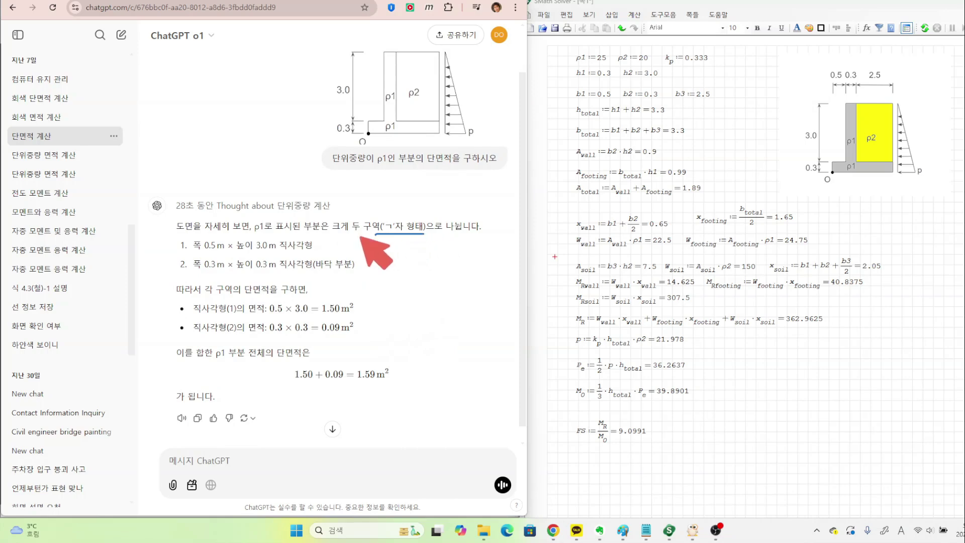
mouse_move(262, 219)
mouse_down()
mouse_move(251, 227)
mouse_move(261, 229)
mouse_up()
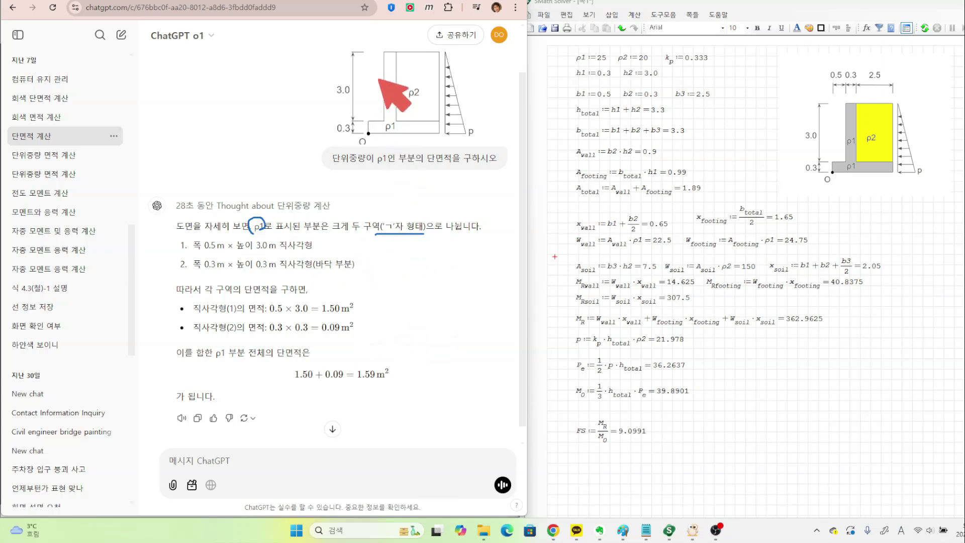
Step: Sketch an inverted T beside the figure, underline the first rectangle's 0.5 m and 3.0 m, and outline the two rectangles on the figure
mouse_move(209, 66)
mouse_down()
mouse_move(213, 120)
mouse_move(247, 124)
mouse_up()
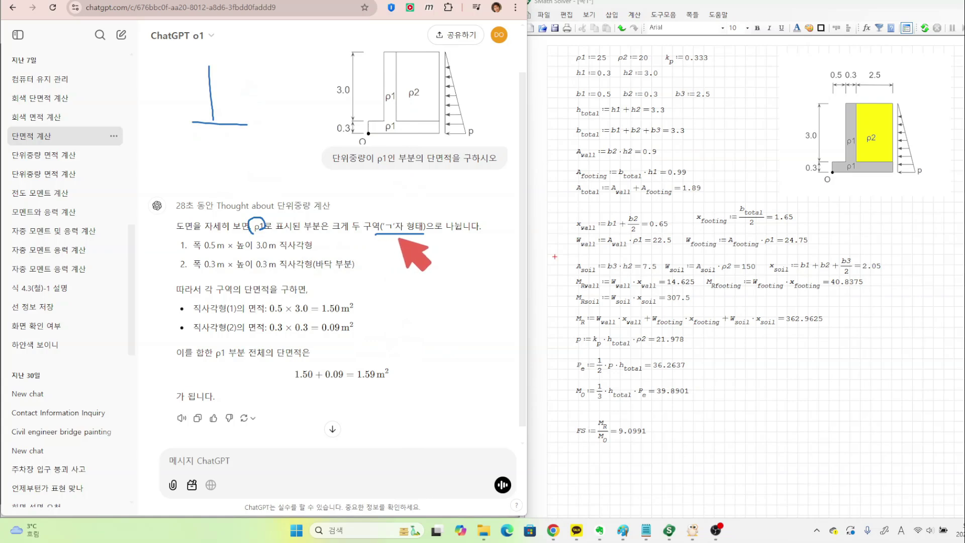
drag(202, 251, 275, 250)
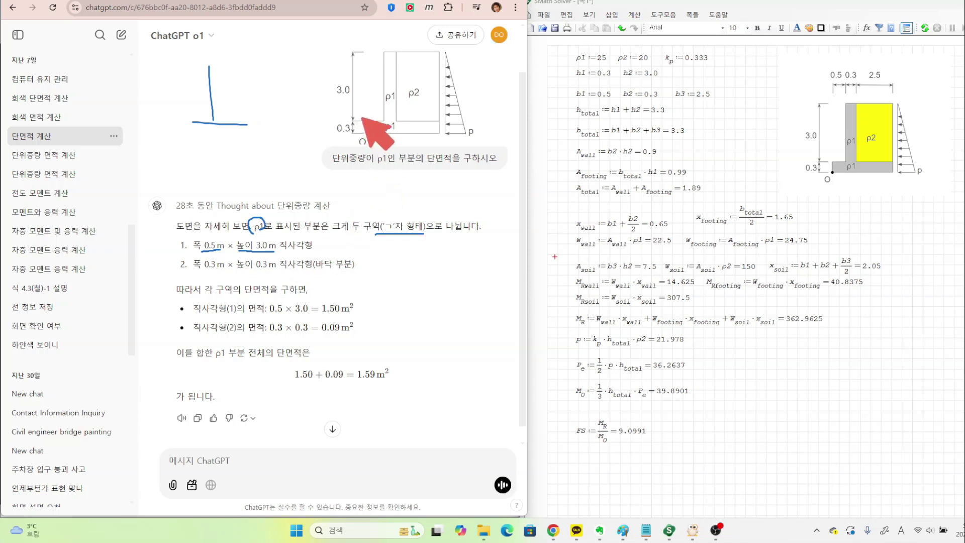
mouse_move(371, 120)
mouse_down()
mouse_move(384, 120)
mouse_move(383, 51)
mouse_move(365, 57)
mouse_move(369, 119)
mouse_move(440, 121)
mouse_move(424, 133)
mouse_move(370, 132)
mouse_up()
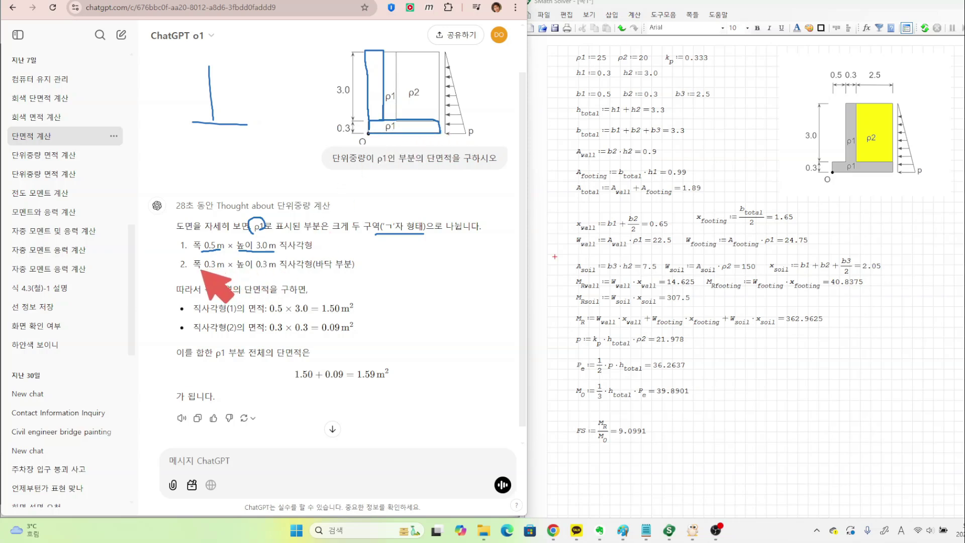
Step: Underline the second rectangle's dimensions, mark its area and the 3.0 height on the figure, underline both area products, and exit annotation mode
drag(202, 270, 219, 270)
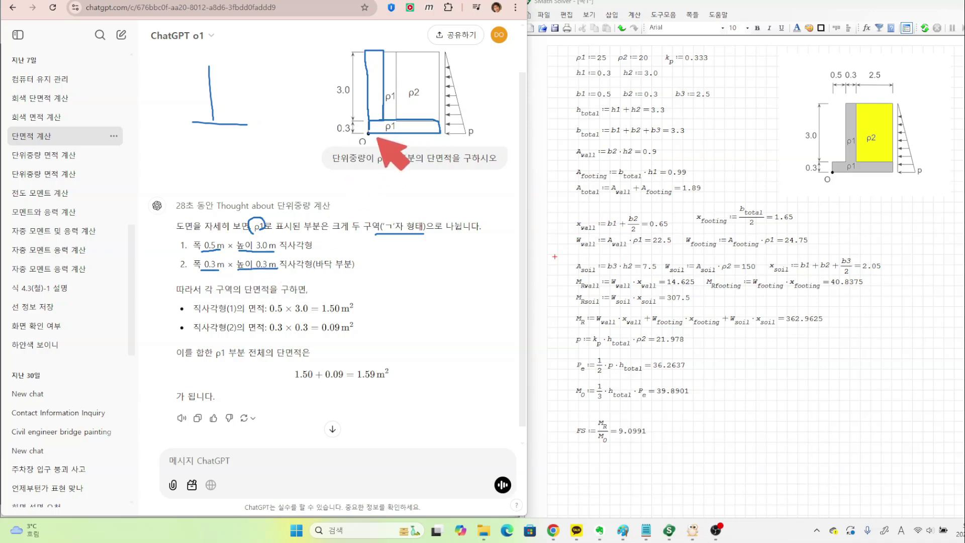
mouse_move(383, 121)
mouse_down()
mouse_move(384, 132)
mouse_move(370, 131)
mouse_move(397, 134)
mouse_up()
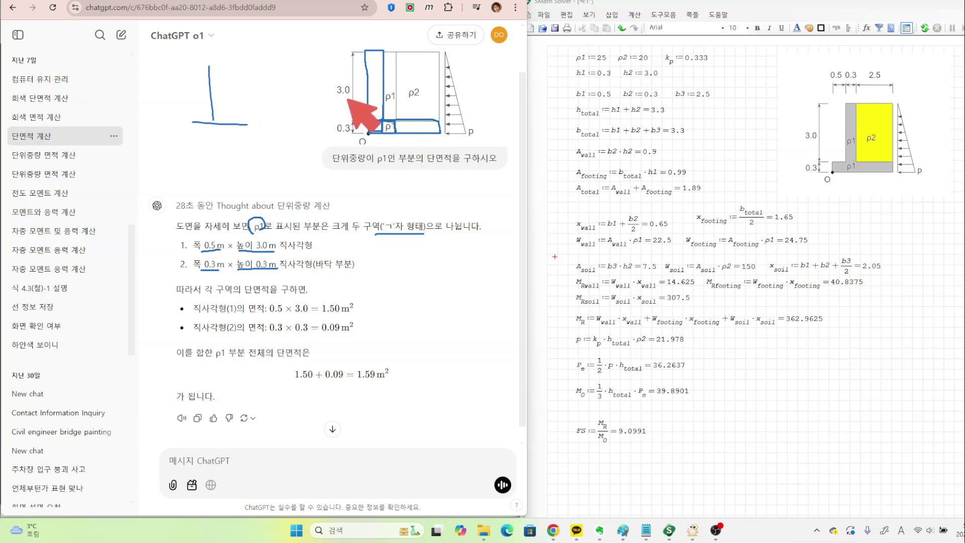
mouse_move(349, 82)
mouse_down()
mouse_move(337, 87)
mouse_move(347, 98)
mouse_move(383, 87)
mouse_up()
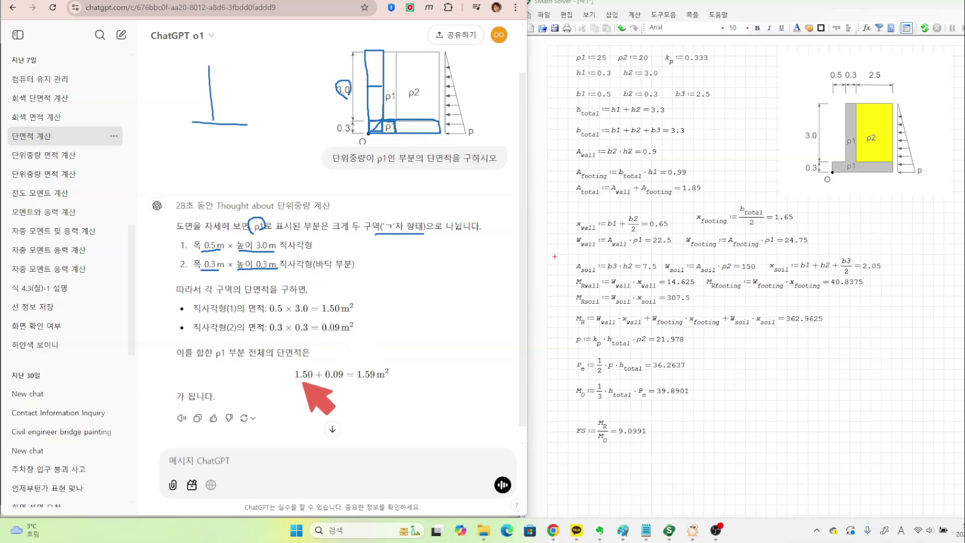
mouse_move(264, 314)
mouse_down()
mouse_move(310, 314)
mouse_move(307, 334)
mouse_up()
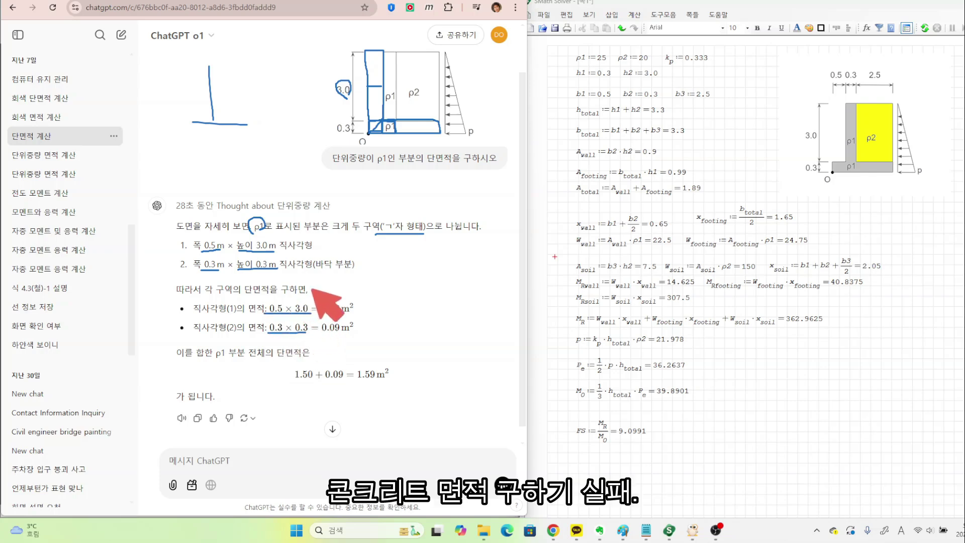
key(Escape)
Step: Open the 회색 면적 계산 conversation and check the answer's stem dimensions and footing heading against the colored figure
click(58, 123)
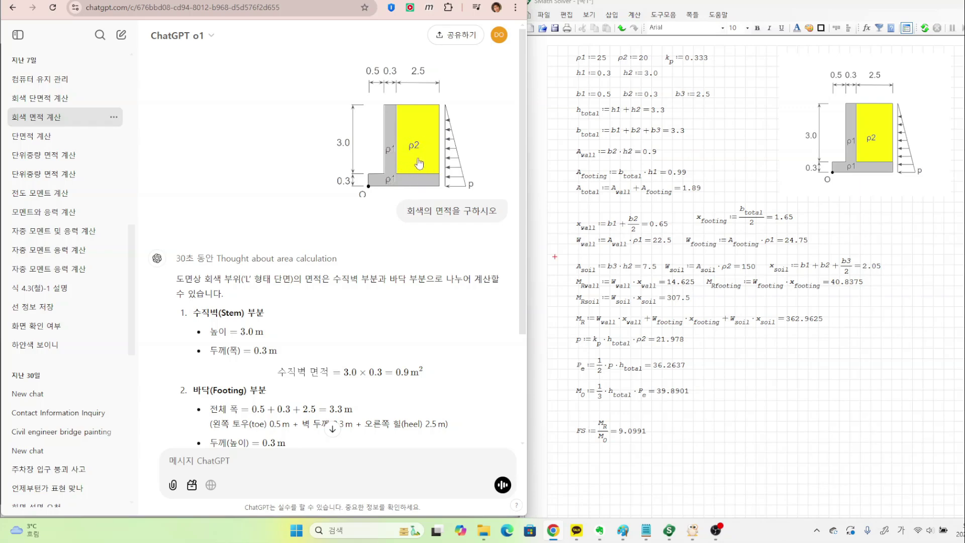
scroll(376, 222, down, 3)
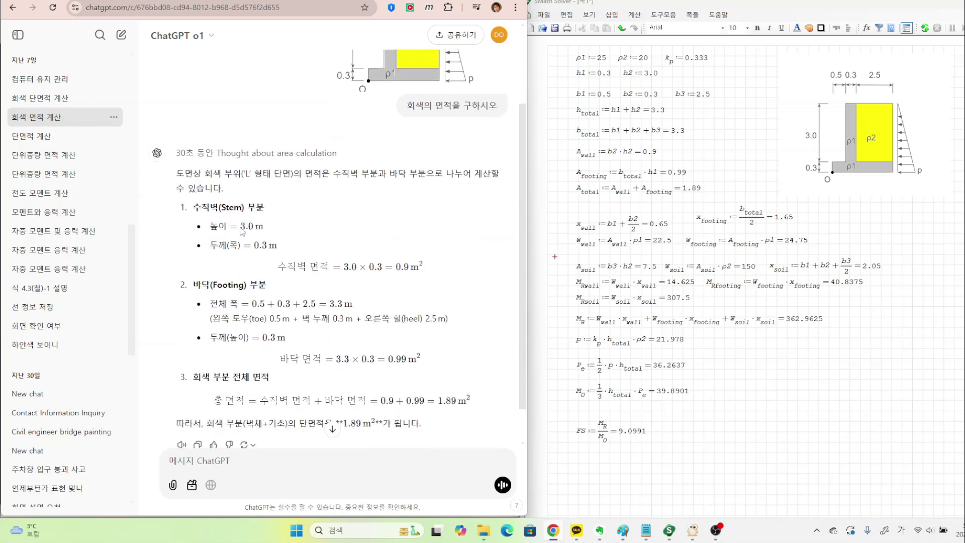
drag(242, 231, 329, 251)
click(308, 251)
drag(217, 285, 232, 285)
scroll(327, 153, up, 2)
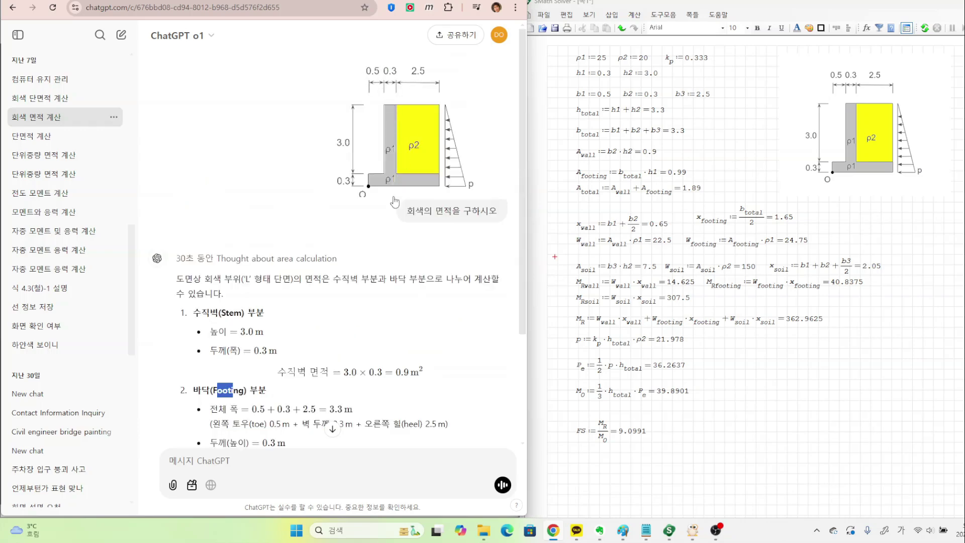
Step: Highlight the footing's total width, thickness and area in the gray-area answer
scroll(394, 201, down, 3)
drag(331, 262, 352, 262)
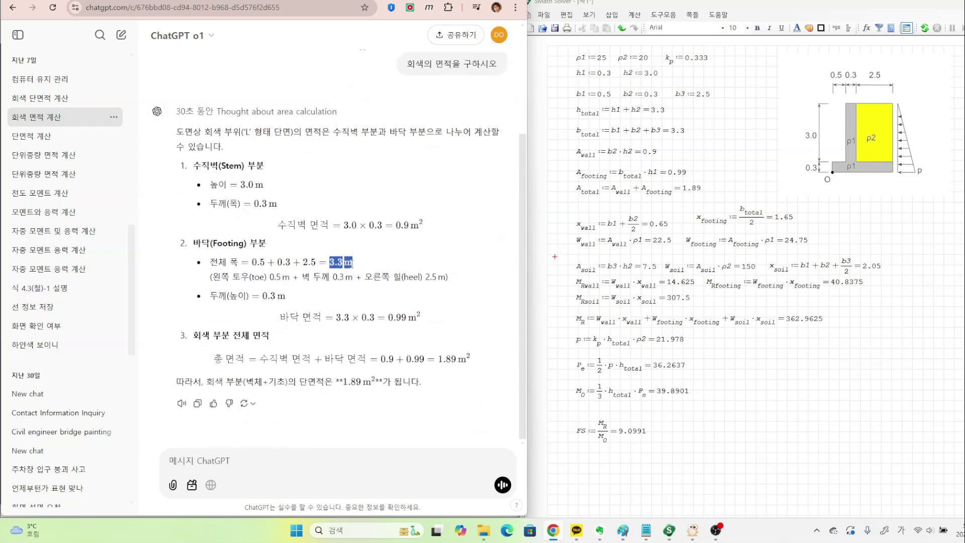
click(421, 278)
drag(262, 296, 277, 296)
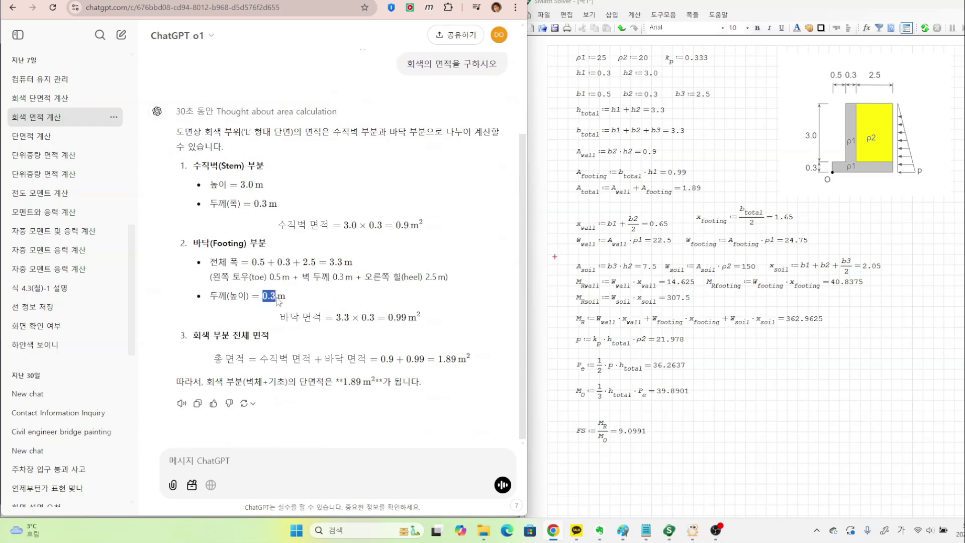
drag(392, 321, 417, 321)
Step: Highlight the total gray area, compare it with A_total in the worksheet, and highlight the question "회색의 면적을 구하시오"
click(441, 359)
drag(440, 359, 459, 366)
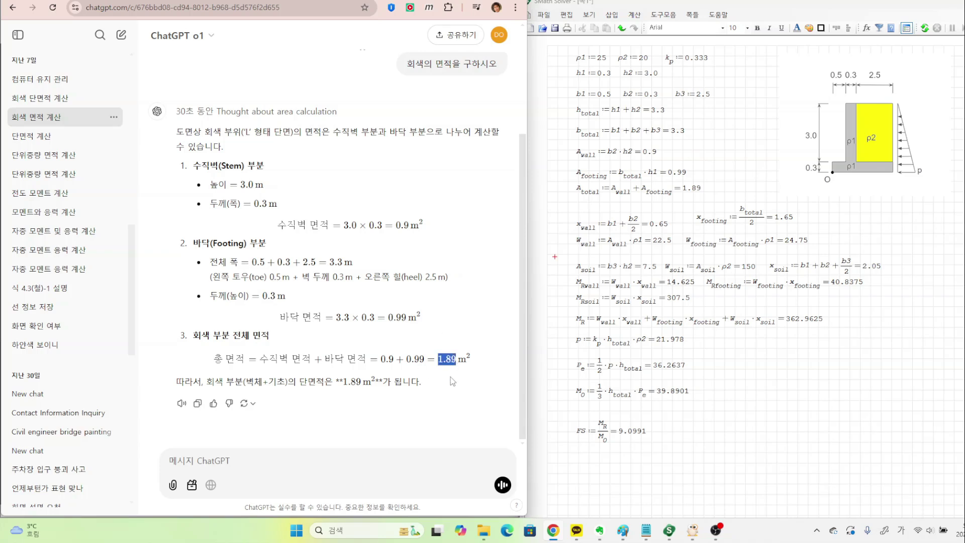
click(453, 381)
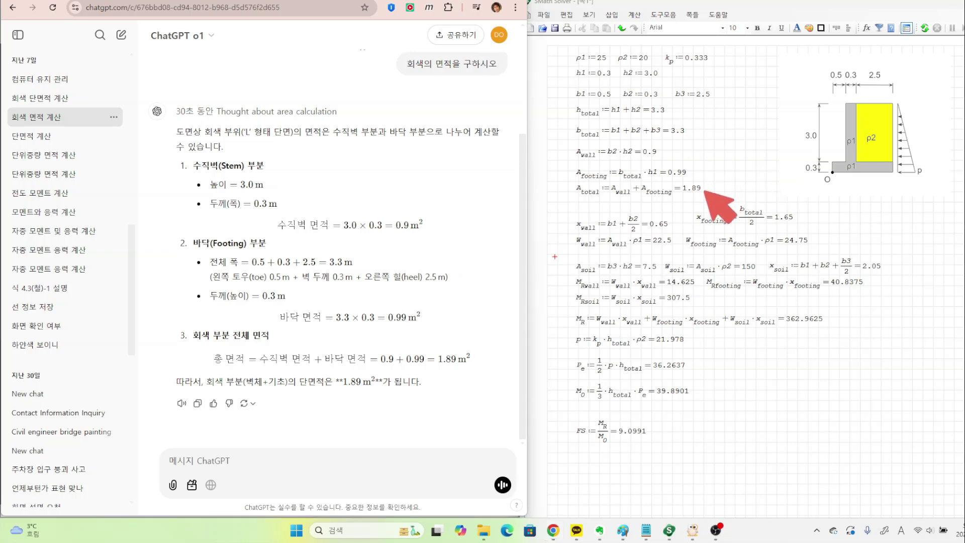
scroll(241, 156, up, 2)
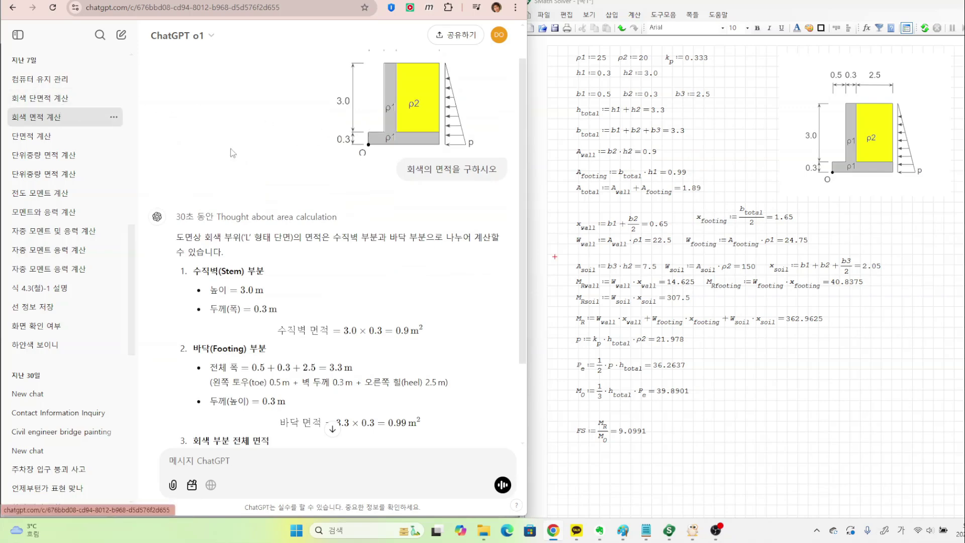
drag(403, 170, 504, 174)
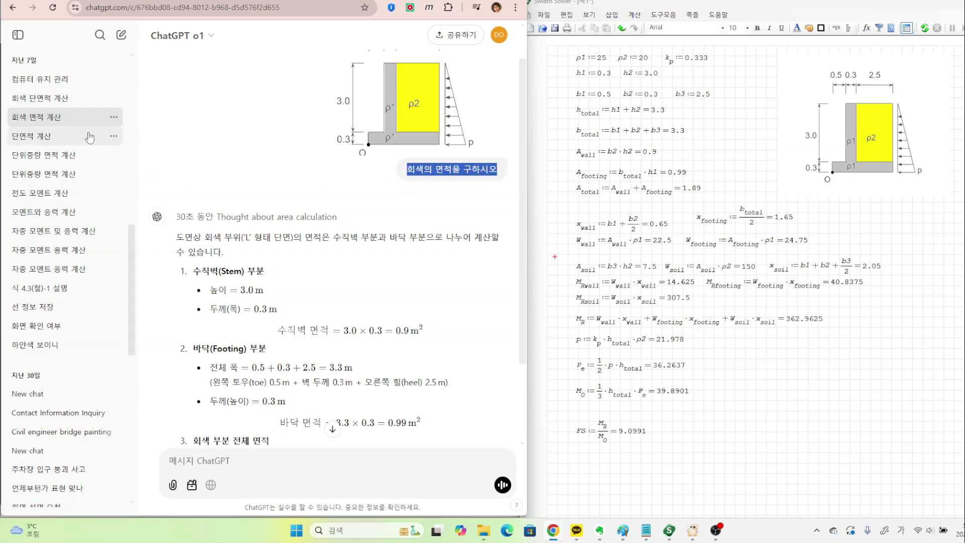
Step: Open the 회색 단면적 계산 conversation, check its wall and footing areas, and highlight the total gray cross-section area
click(46, 104)
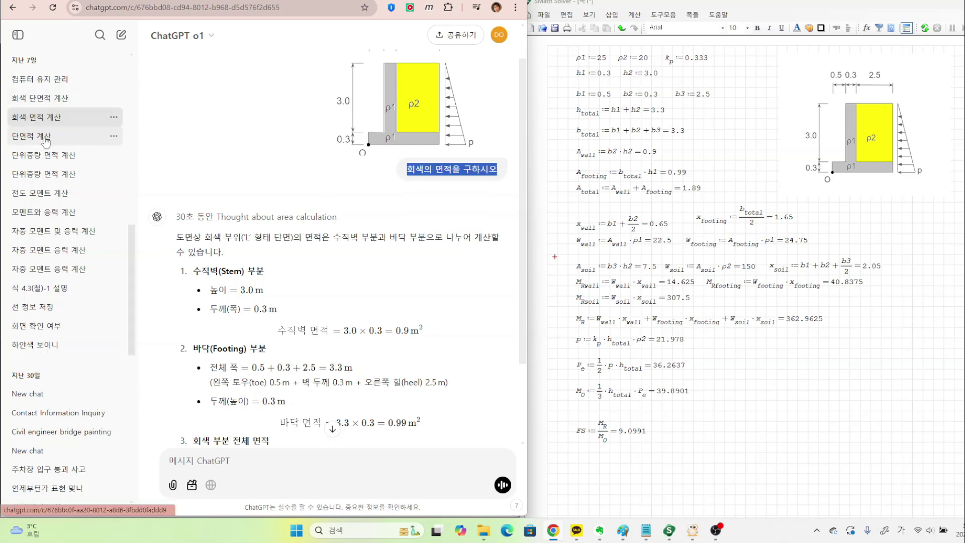
scroll(405, 216, up, 20)
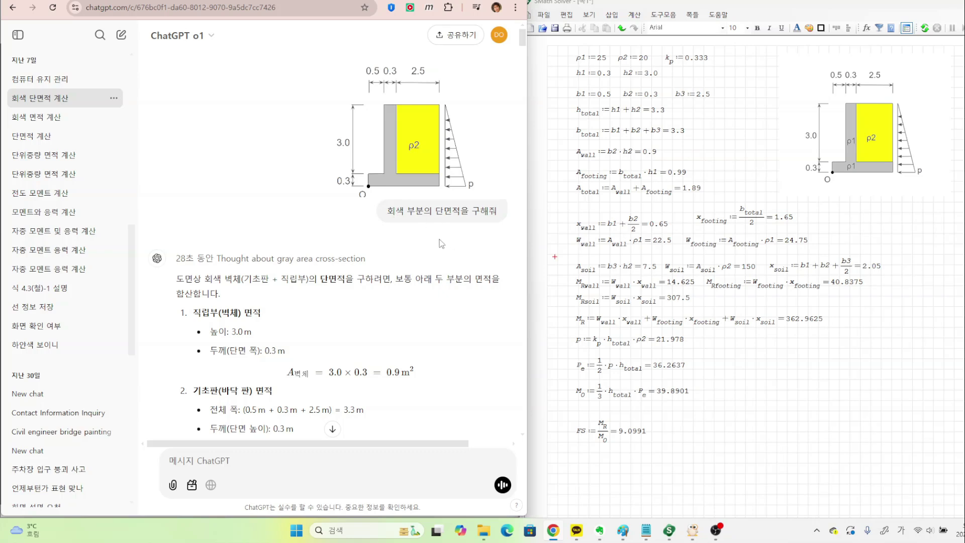
scroll(374, 218, down, 3)
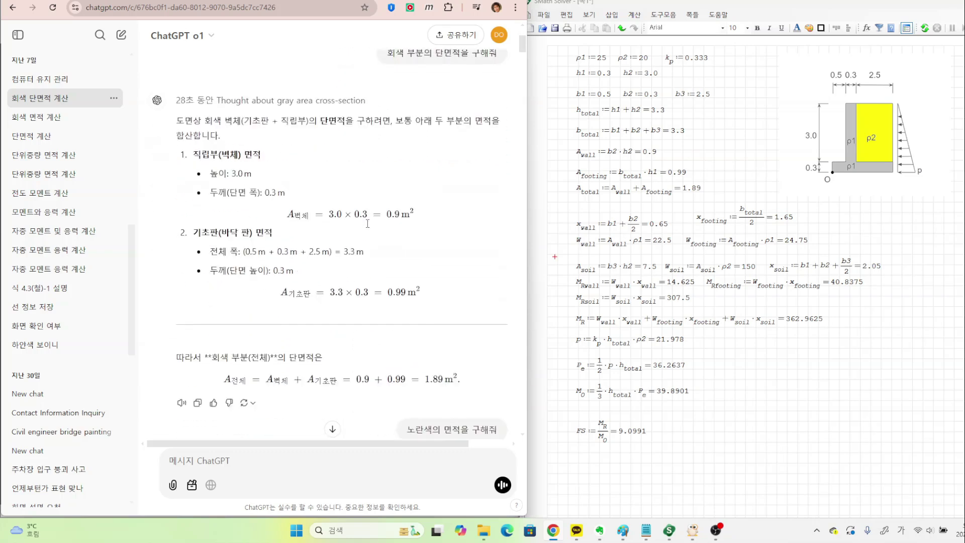
scroll(430, 317, down, 1)
drag(423, 330, 464, 330)
click(471, 328)
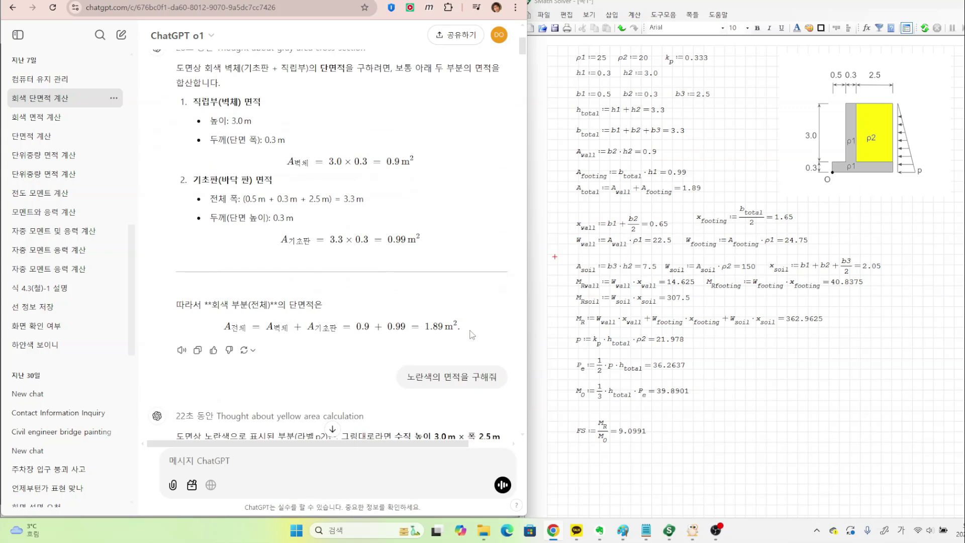
Step: Highlight the question "노란색의 면적을 구해줘" and the height-by-width product in its yellow-area answer
scroll(453, 318, down, 2)
drag(409, 274, 494, 282)
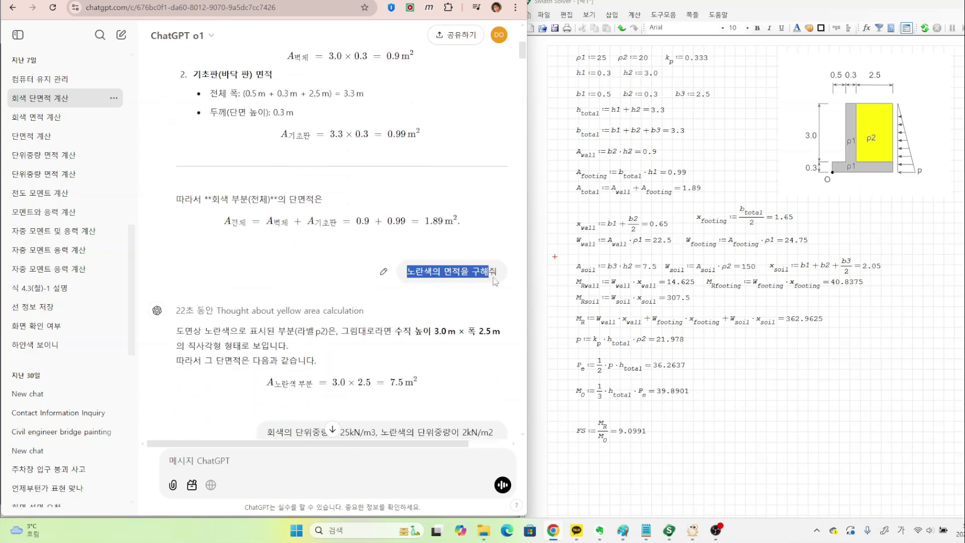
click(469, 296)
scroll(421, 302, down, 2)
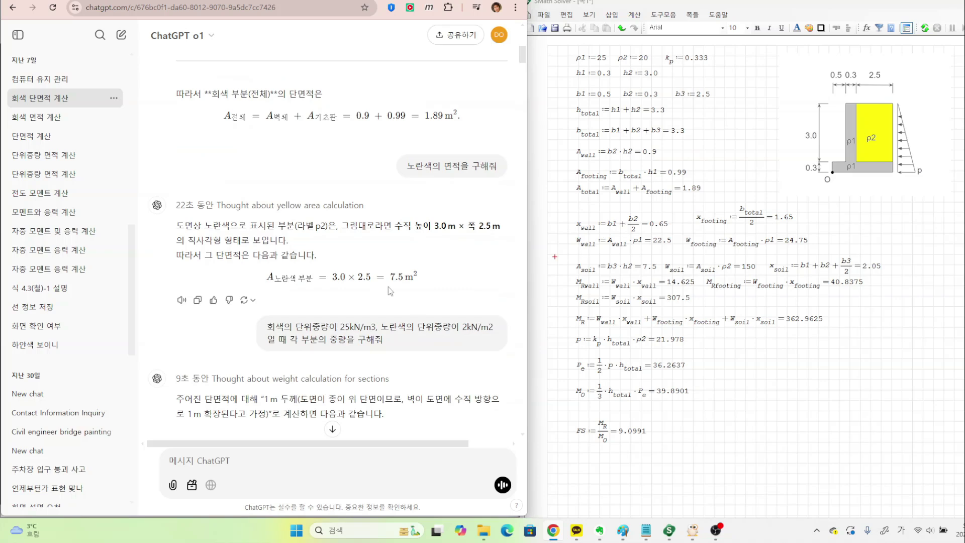
drag(333, 277, 372, 282)
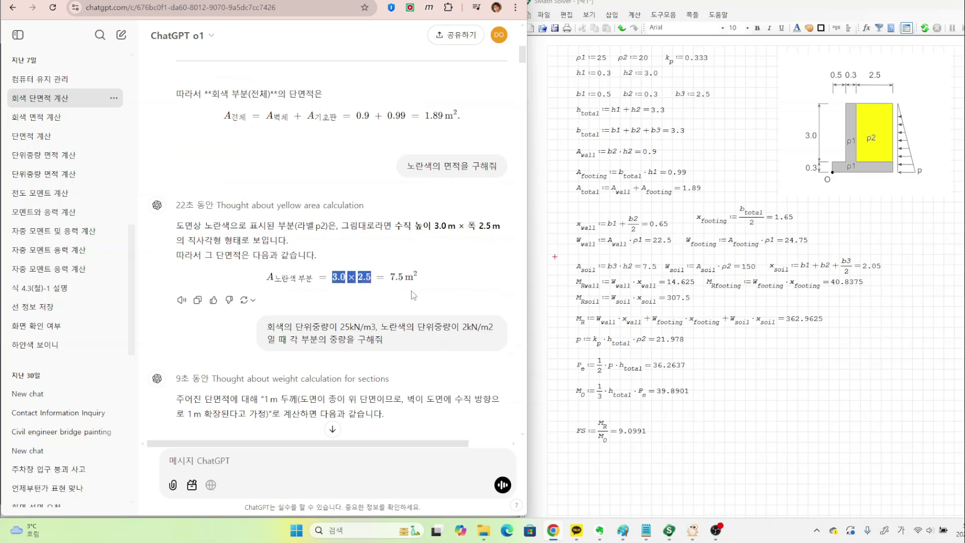
click(412, 291)
scroll(354, 250, down, 1)
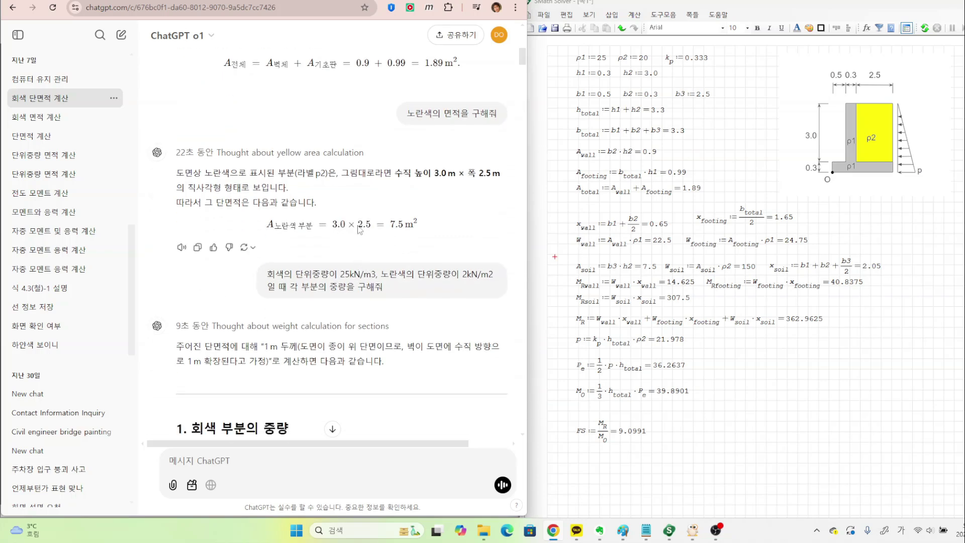
double_click(358, 230)
click(402, 241)
Step: Highlight the prompt giving the gray and yellow unit weights, including the yellow part's unit weight
scroll(383, 274, down, 1)
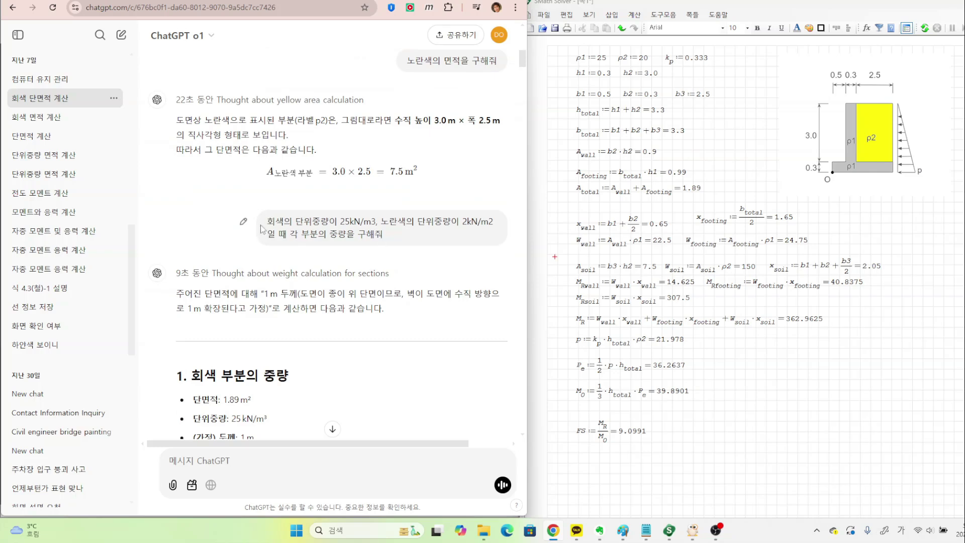
drag(269, 220, 473, 238)
click(413, 235)
click(472, 239)
drag(464, 223, 500, 224)
click(451, 246)
Step: Review the gray part's volume and weight calculation and highlight its resulting weight
scroll(439, 255, down, 4)
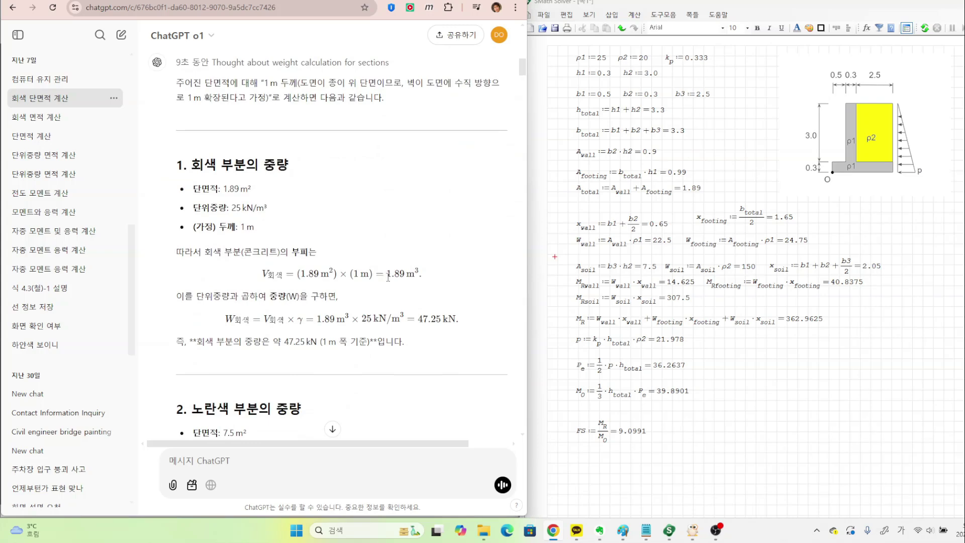
scroll(359, 288, down, 1)
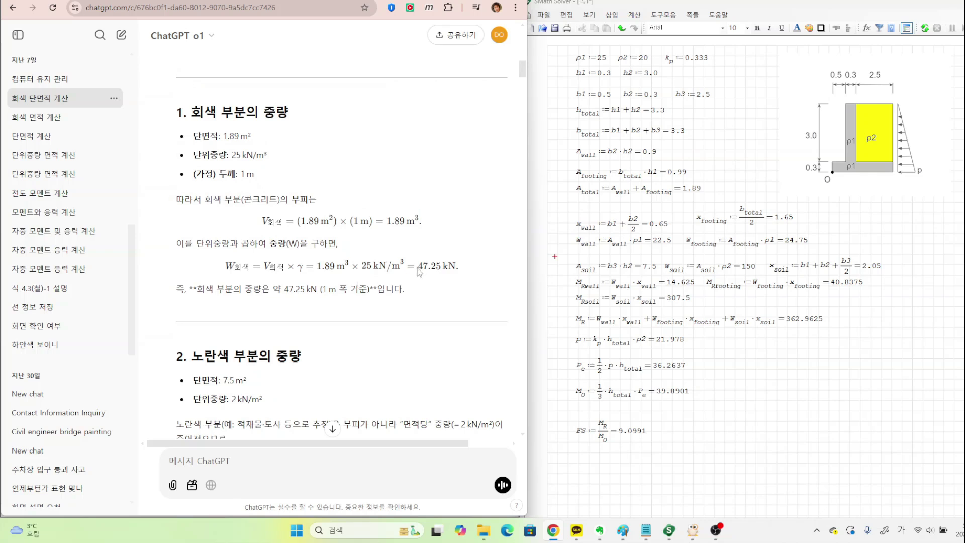
drag(417, 268, 457, 270)
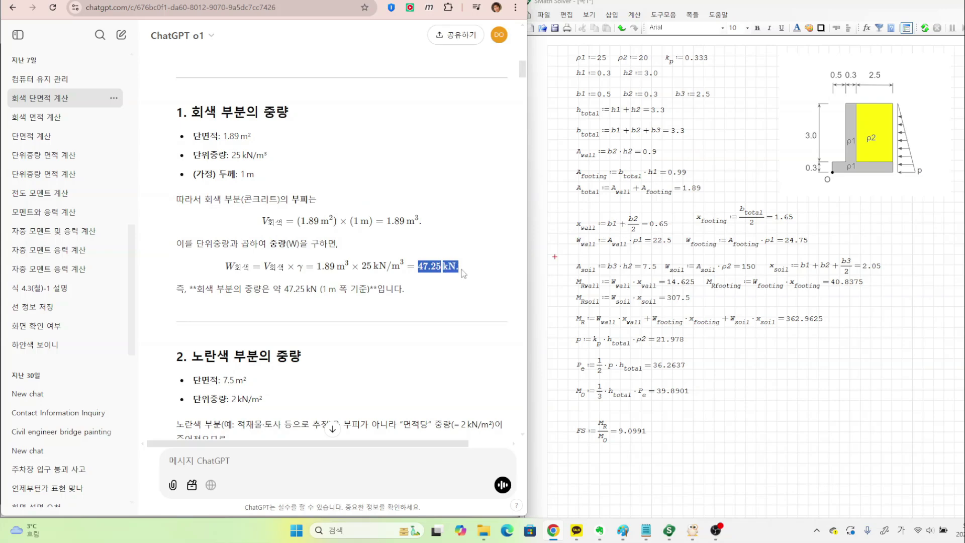
click(447, 285)
Step: Switch to the SMath worksheet and duplicate the W_footing formula into the empty space beside it
click(783, 367)
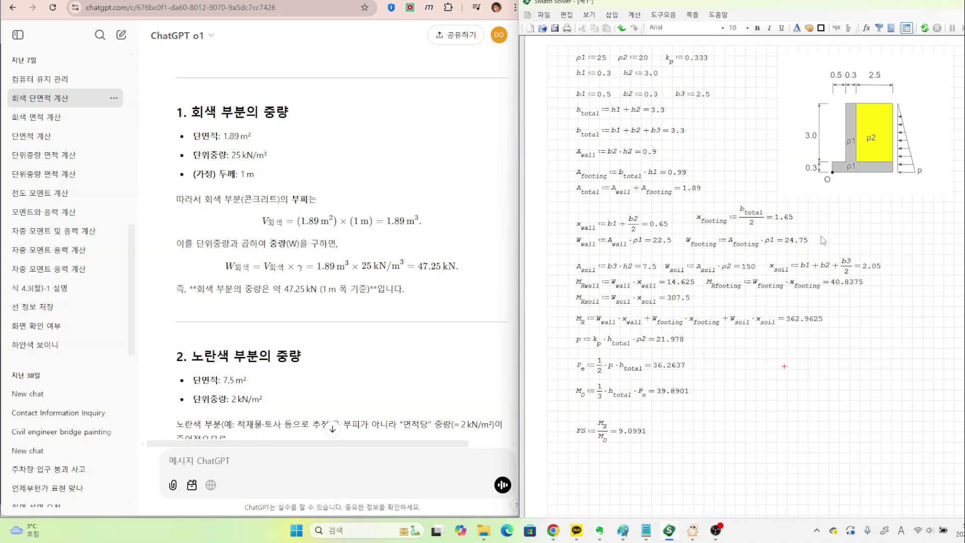
drag(821, 236, 746, 243)
mouse_move(744, 243)
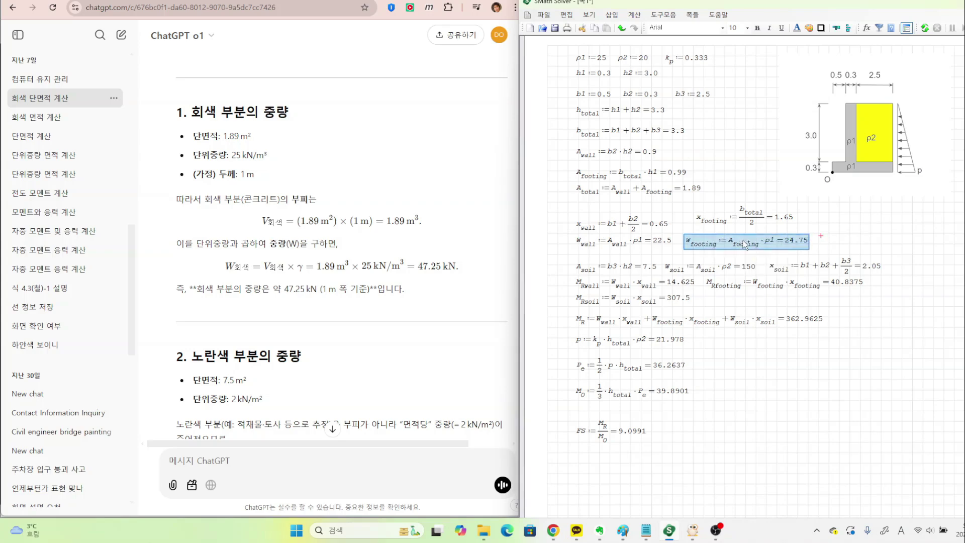
key(ctrl+c)
key(ctrl+v)
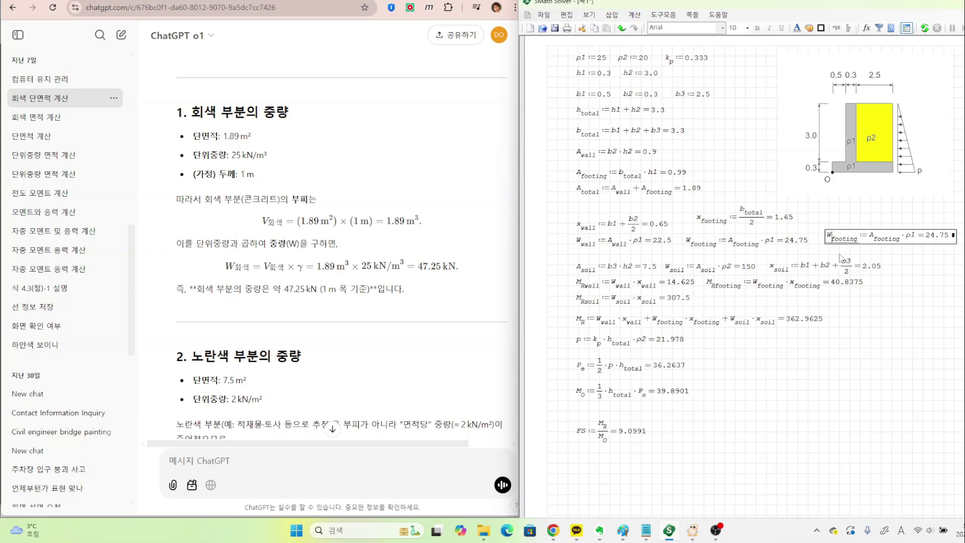
Step: Change the duplicated formula's variable name to W_total
key(Delete)
key(Delete)
text(.total)
key(Delete)
key(Delete)
key(Delete)
key(Delete)
key(Delete)
key(Delete)
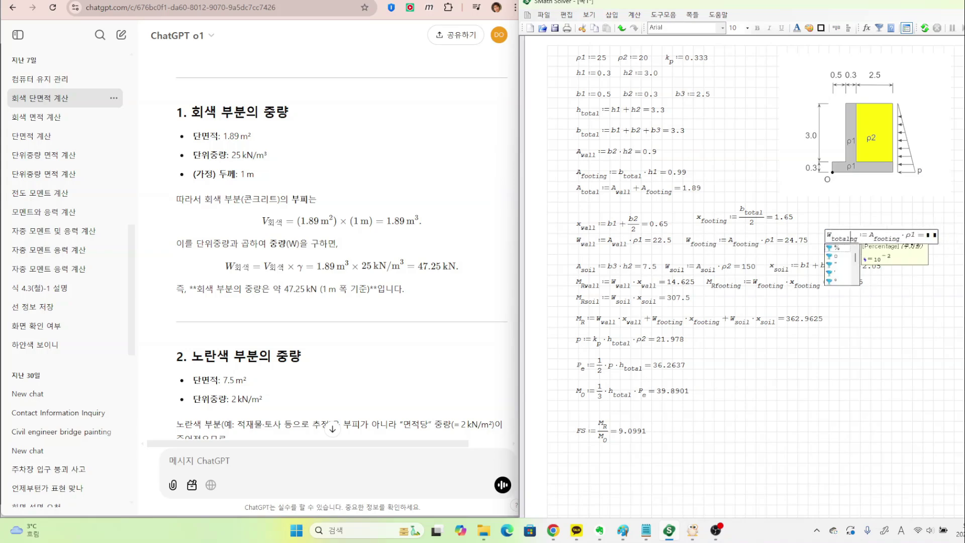
Step: Replace the right side of the W_total formula with the sum W_wall + W_footing, removing the multiplication by ρ1
key(Right)
text(W.footing)
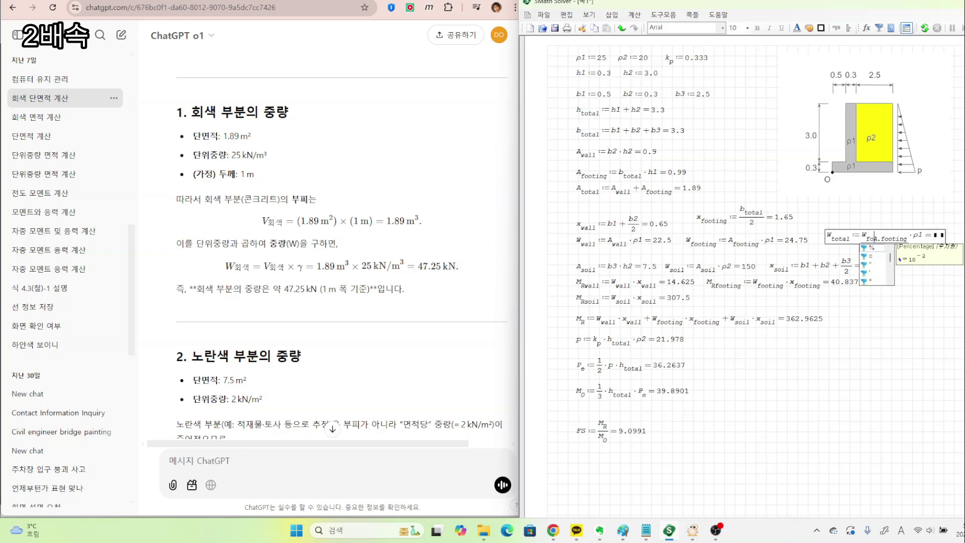
key(BackSpace)
key(BackSpace)
key(BackSpace)
key(BackSpace)
key(BackSpace)
key(BackSpace)
key(BackSpace)
text(wall+)
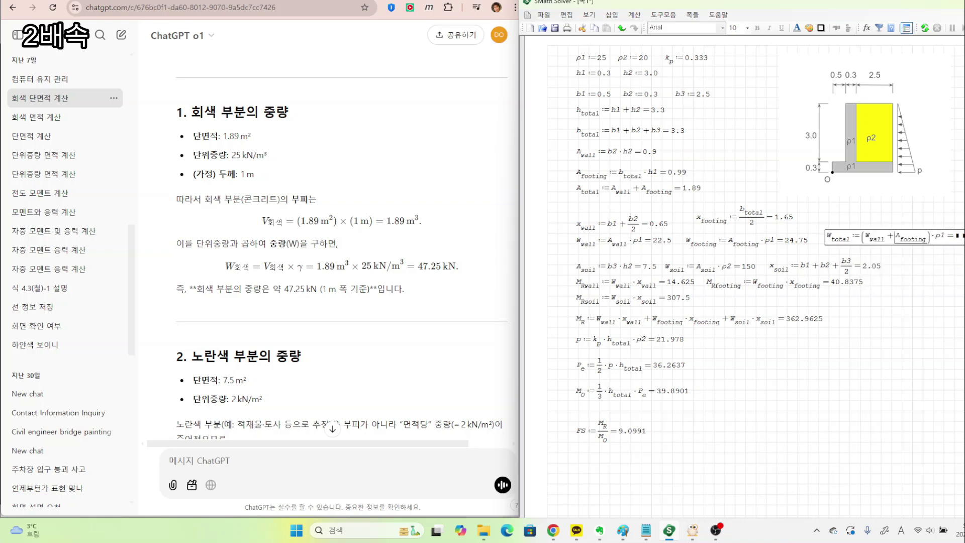
key(Delete)
text(W)
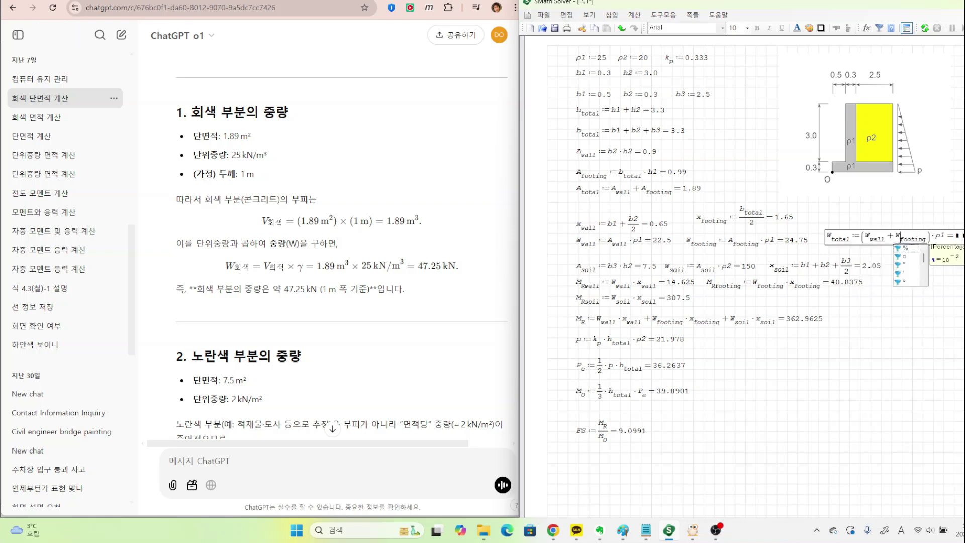
key(shift+Right)
key(shift+Right)
key(Delete)
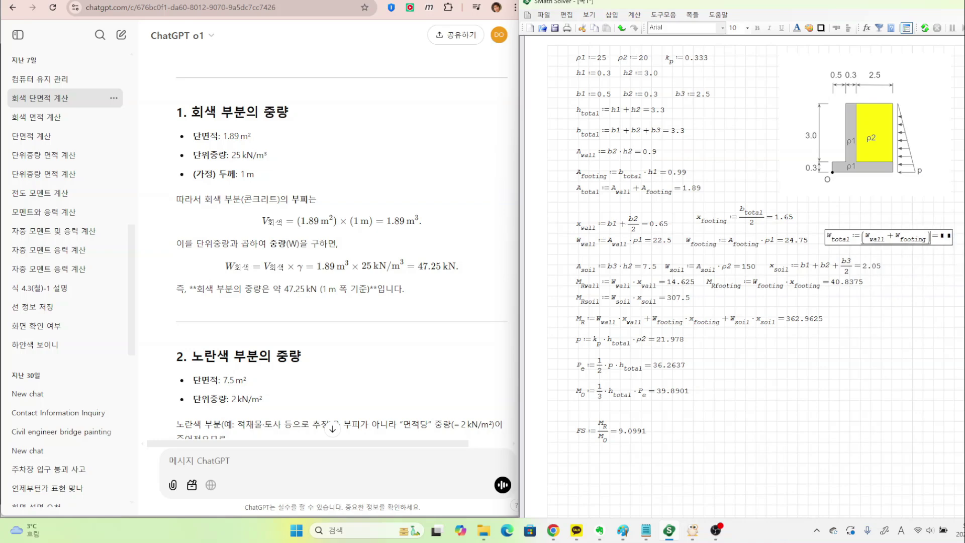
Step: Evaluate the W_total formula and align it with the row holding W_wall and W_footing
click(929, 304)
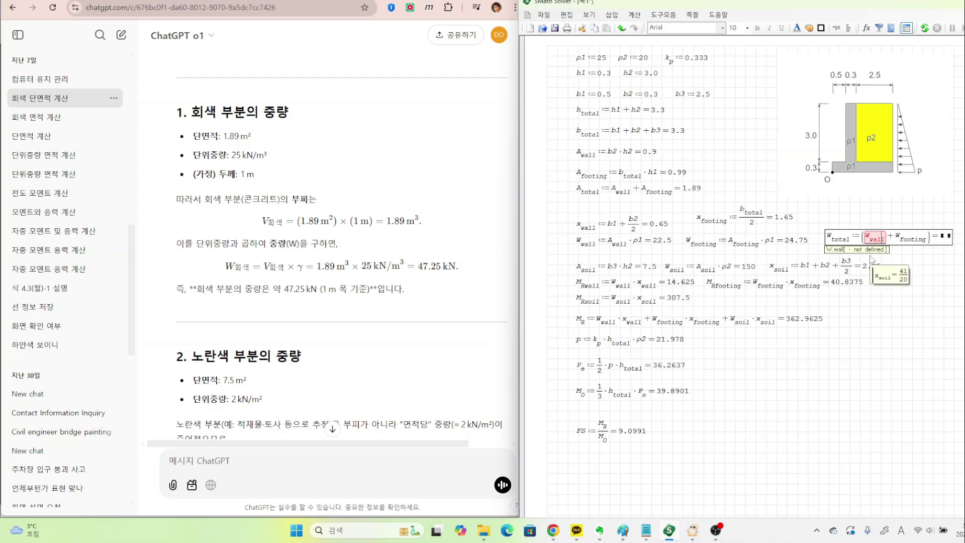
mouse_move(627, 246)
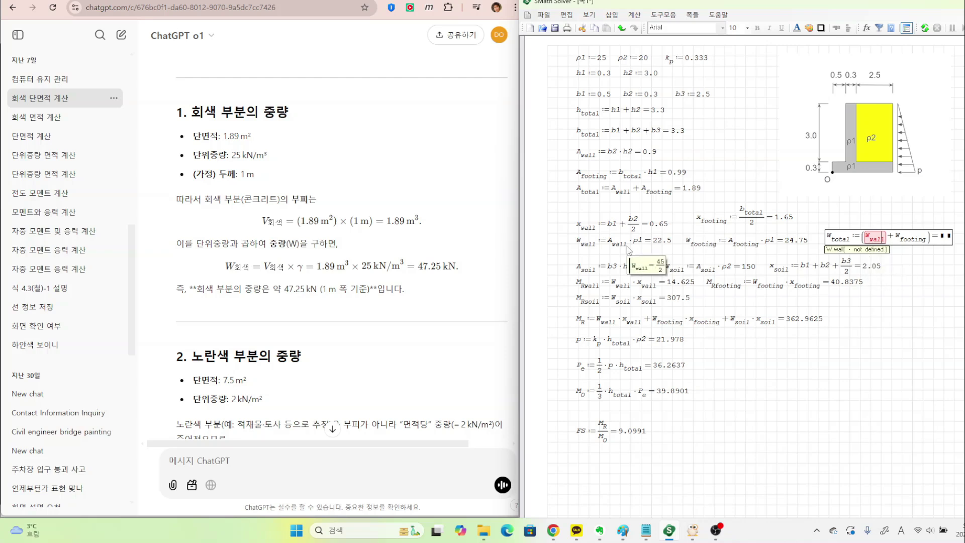
drag(930, 215, 908, 252)
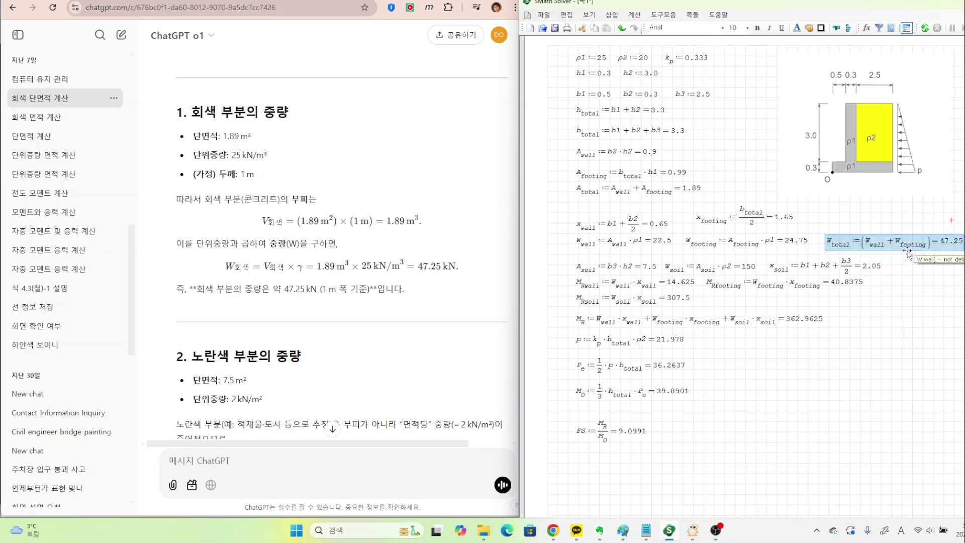
click(909, 267)
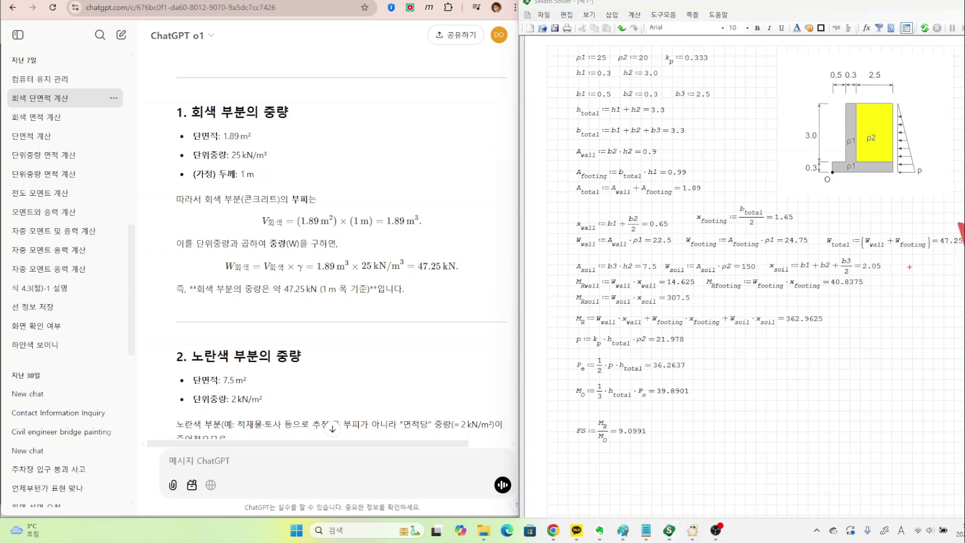
Step: Switch back to ChatGPT and check the cross-section area and unit weight used for the yellow part's weight
click(375, 292)
scroll(376, 292, down, 2)
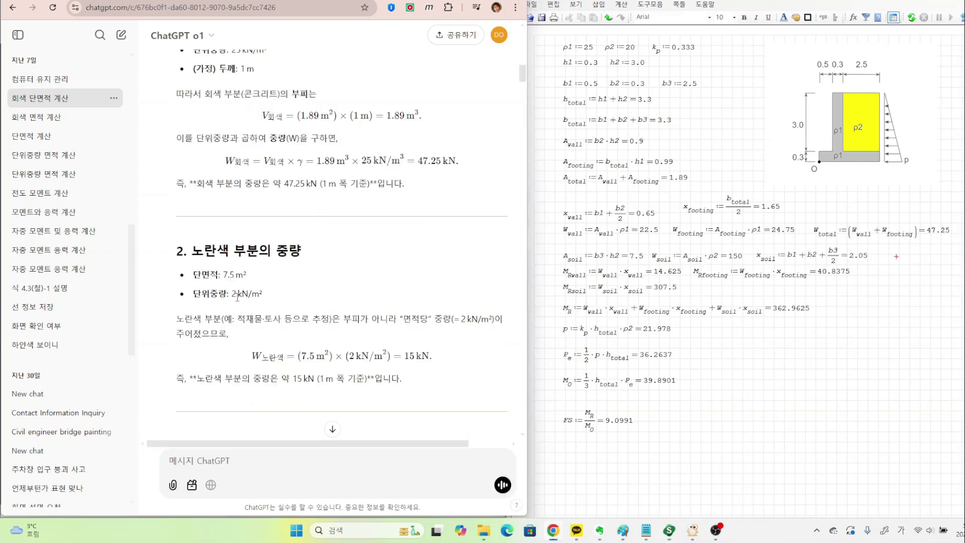
drag(225, 275, 232, 295)
scroll(333, 297, down, 6)
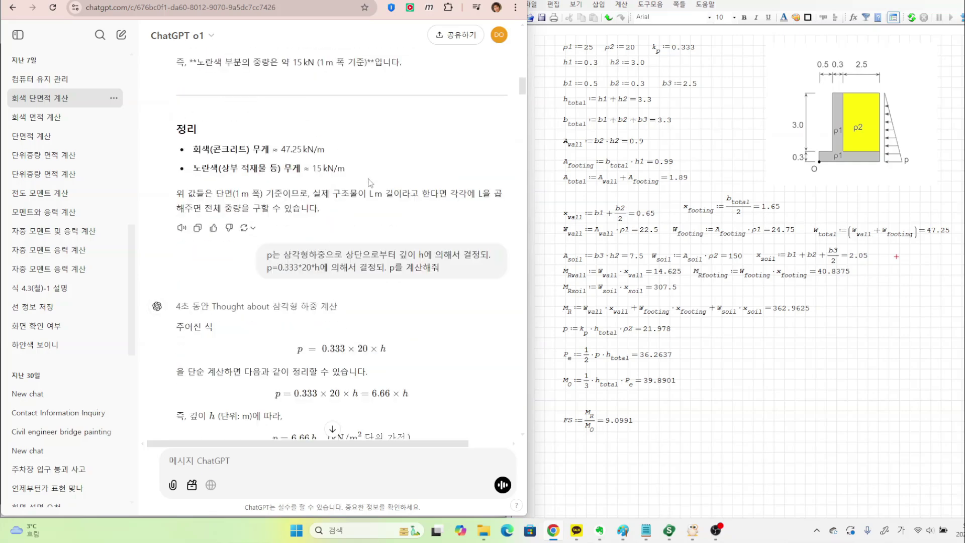
Step: Highlight the triangular-load description and the 0.333 and 20 factors in the prompt asking for p
drag(269, 256, 427, 258)
click(343, 257)
click(428, 258)
drag(278, 268, 299, 267)
click(302, 293)
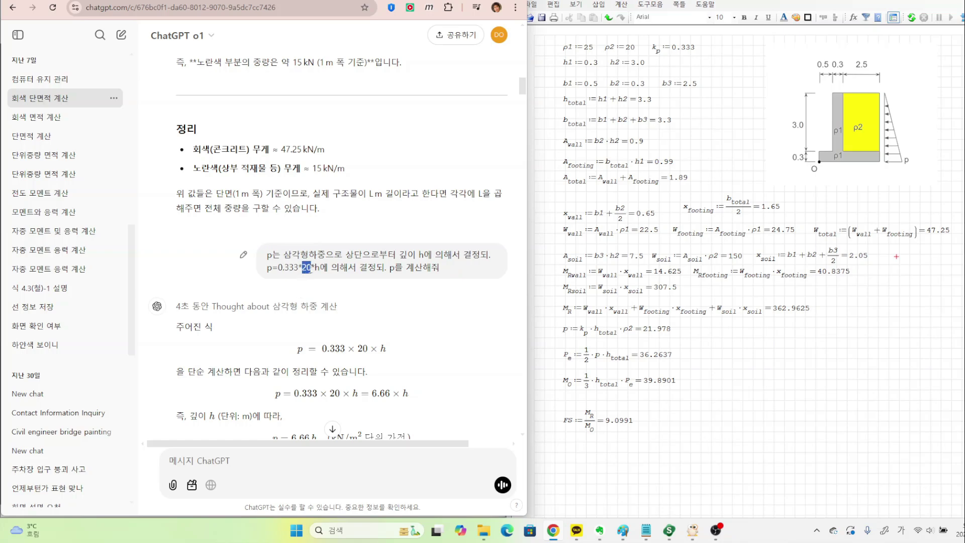
click(325, 278)
click(340, 282)
click(400, 293)
Step: Highlight h in the answer's p = 0.333 × 20 × h and p = 6.66 h formulas, and check the example height against the figure
scroll(399, 297, down, 2)
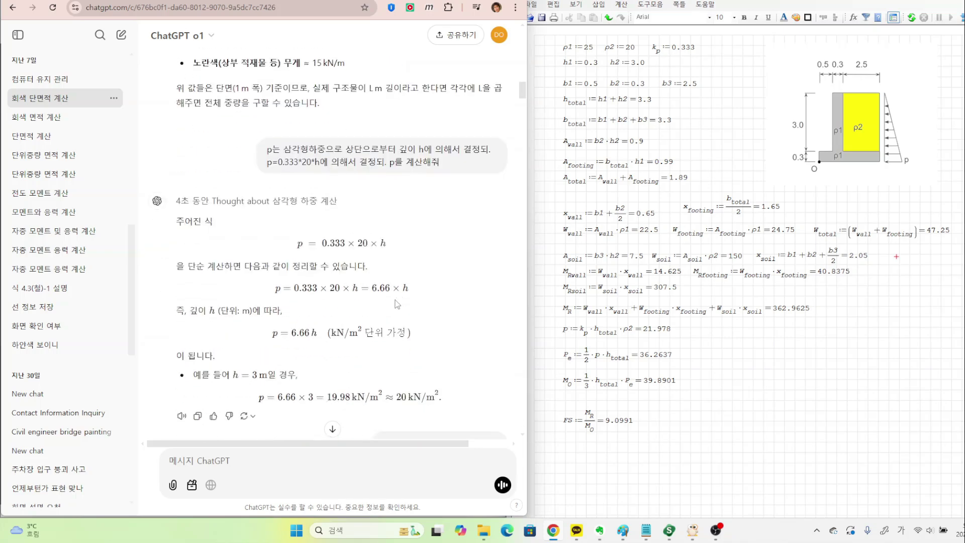
double_click(382, 244)
click(396, 250)
scroll(386, 300, down, 1)
scroll(386, 300, down, 1)
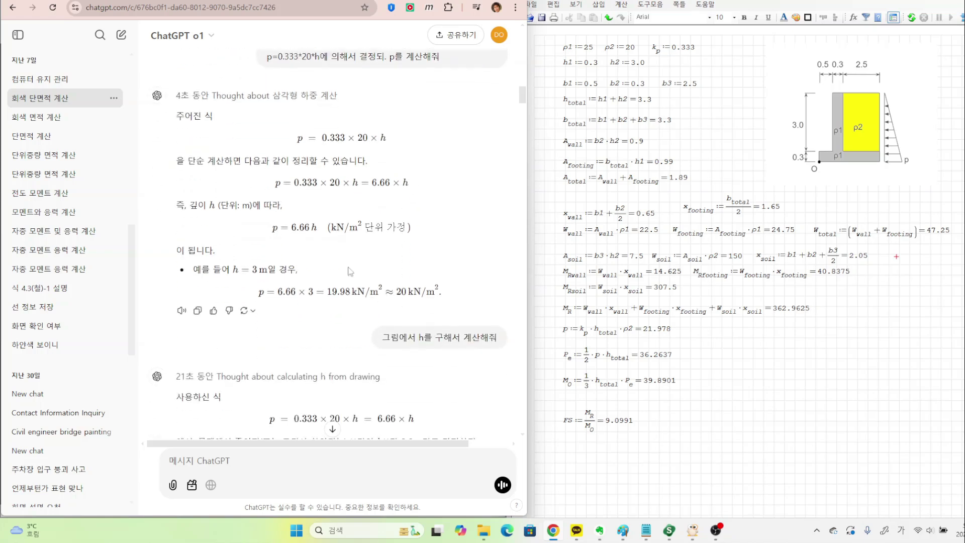
double_click(313, 228)
click(357, 251)
scroll(357, 250, down, 2)
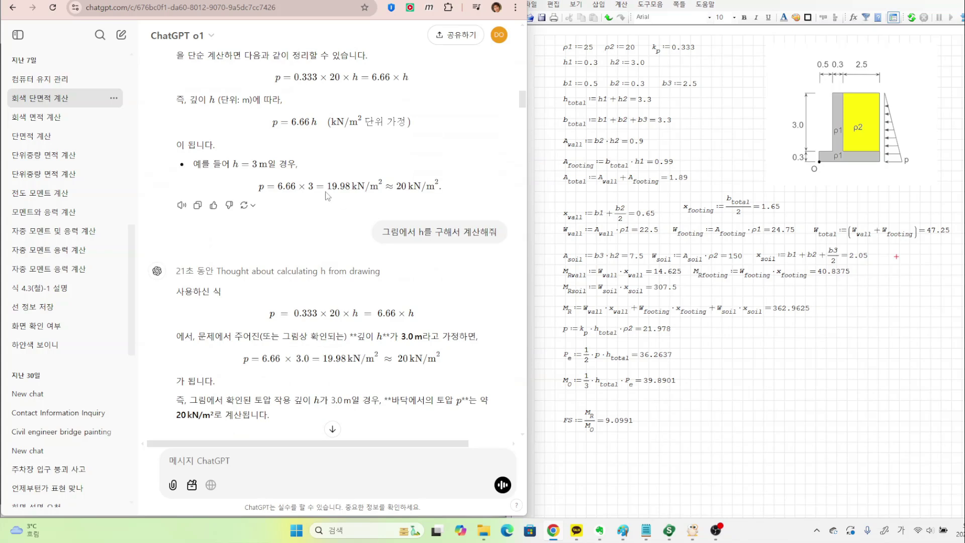
click(245, 170)
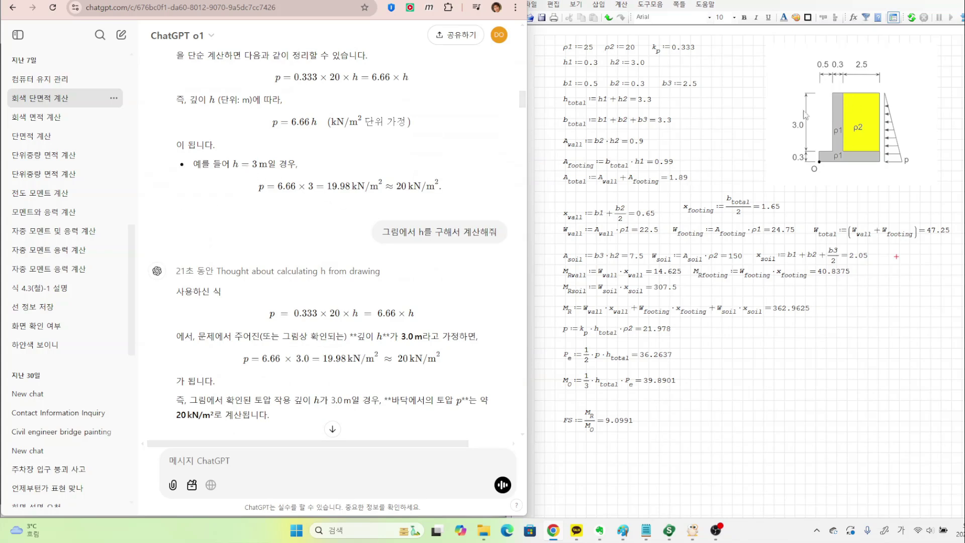
double_click(311, 186)
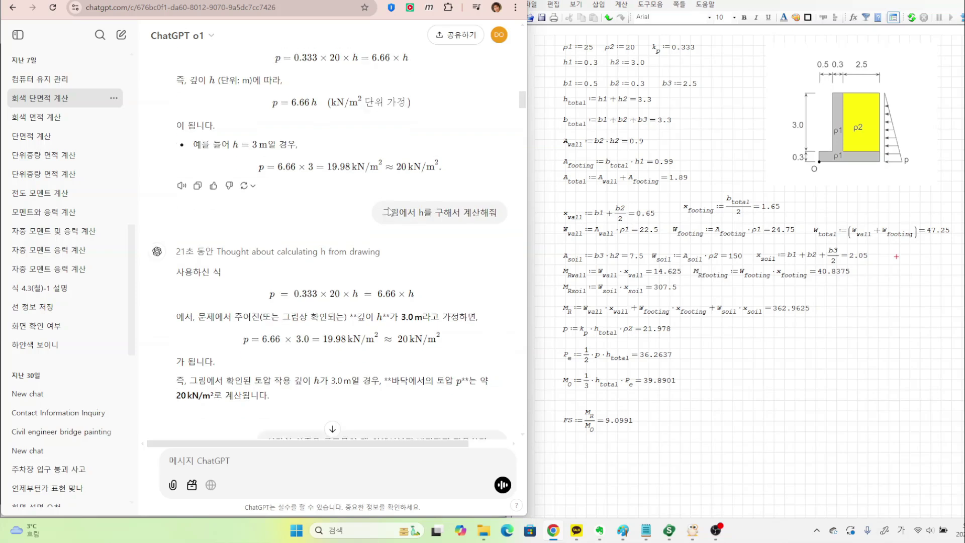
Step: Highlight "그림에서 h" in the follow-up question, and h and its assumed depth in the answer
drag(385, 182, 424, 181)
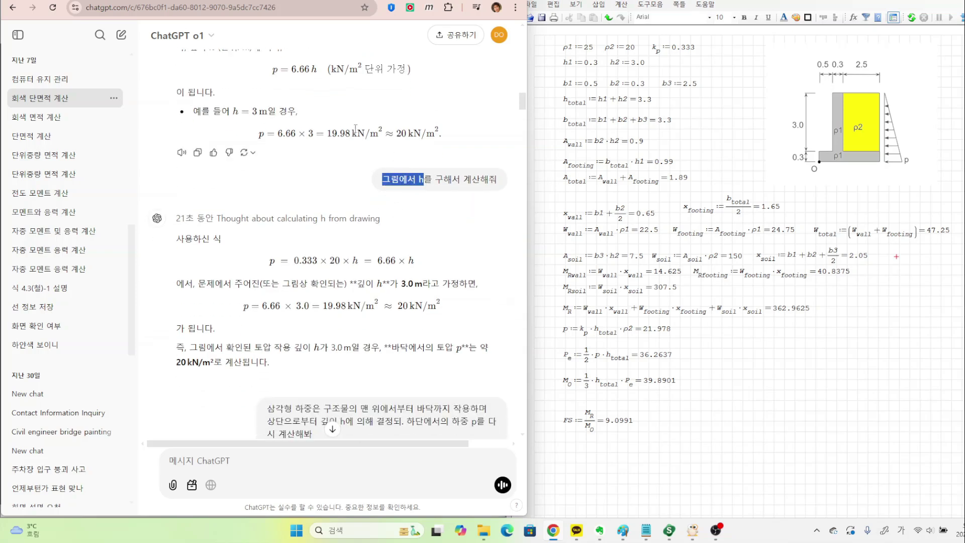
click(430, 173)
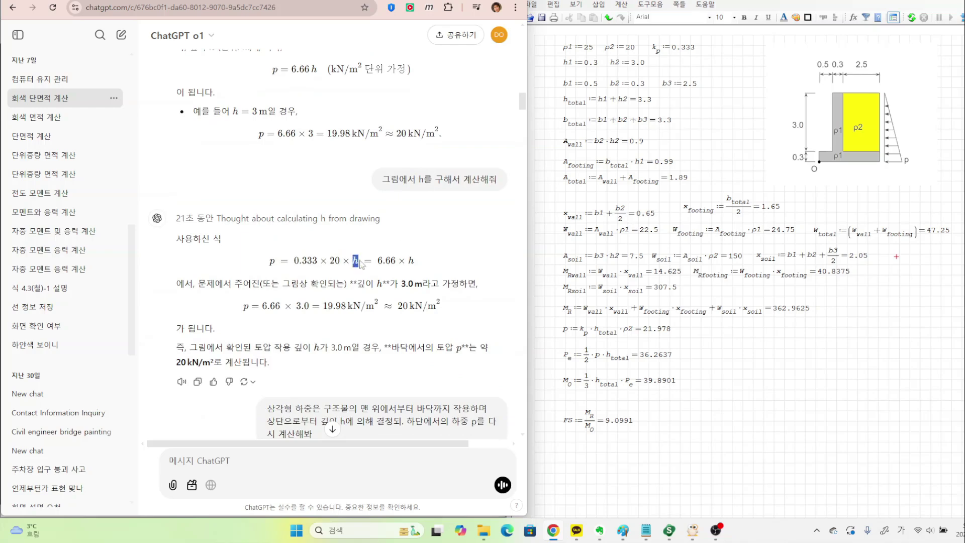
scroll(458, 231, down, 1)
drag(401, 231, 423, 232)
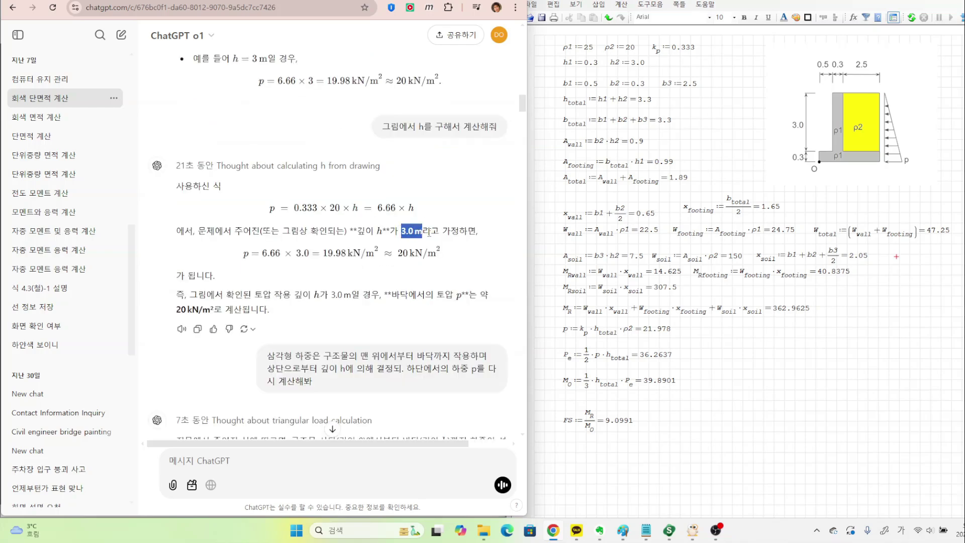
Step: Highlight the load extent "구조물의 맨 위에서부터 바닥까지 작용" and "하단에서의 하중" in the prompt asking to recalculate p
click(430, 231)
scroll(453, 244, down, 3)
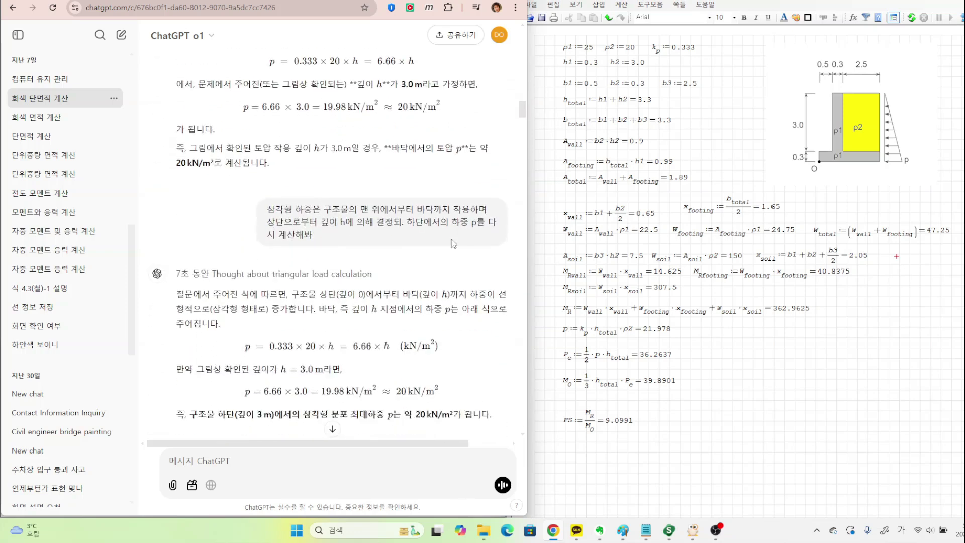
drag(328, 199, 474, 199)
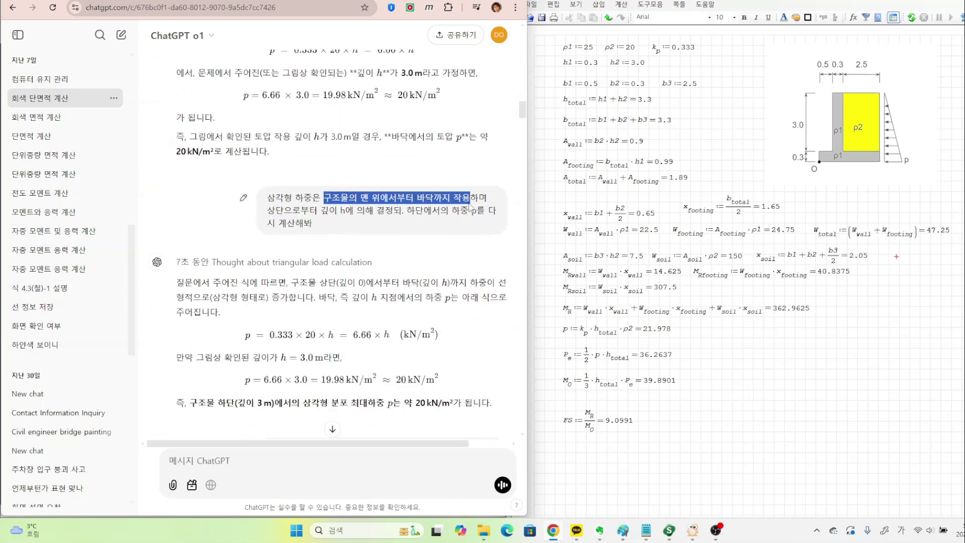
click(368, 215)
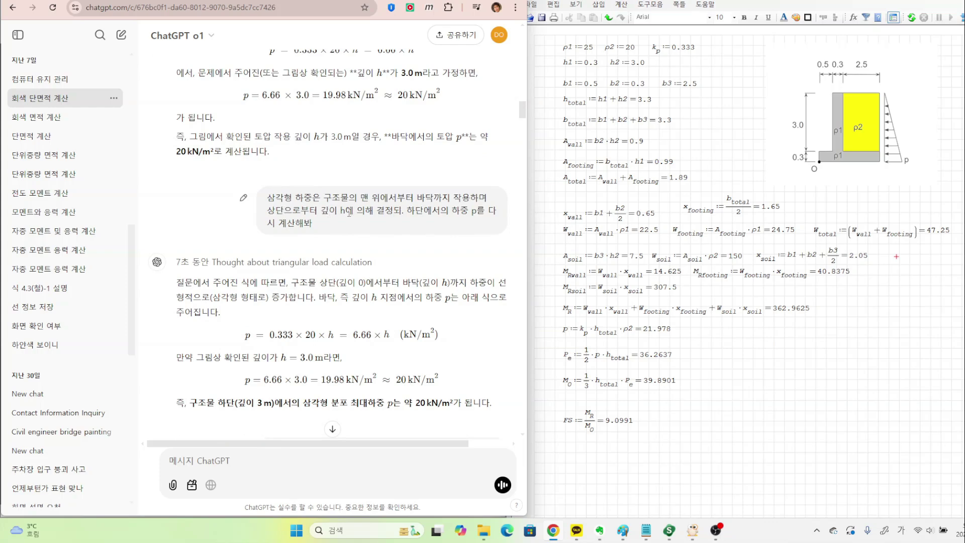
drag(408, 210, 470, 210)
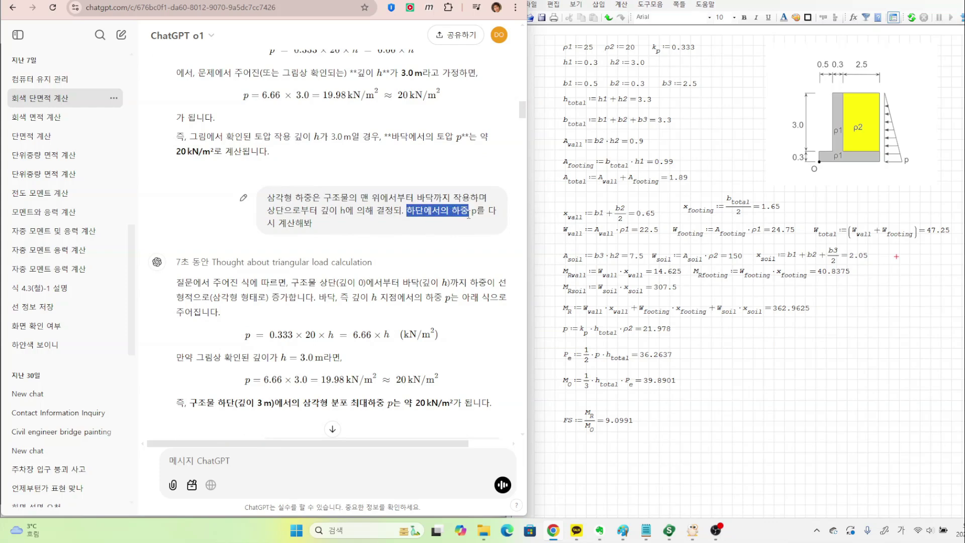
click(367, 229)
Step: Highlight h in the recalculated answer's p = 6.66 × h formula and the depth stated in its conclusion
scroll(366, 228, down, 3)
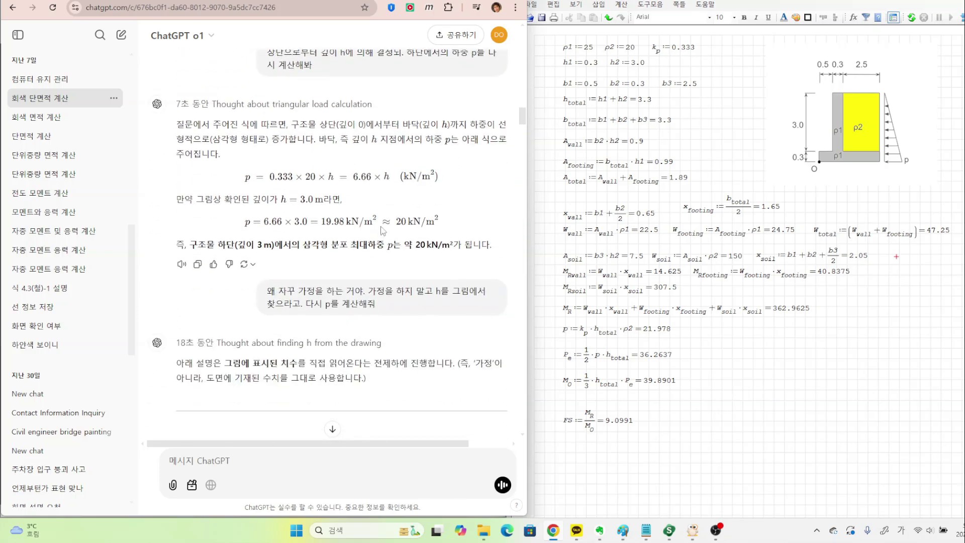
drag(384, 177, 391, 180)
drag(257, 245, 272, 245)
click(286, 249)
Step: Highlight the complaint about repeated assumptions in the next prompt and the assumed h value in the answer above it
scroll(286, 262, down, 1)
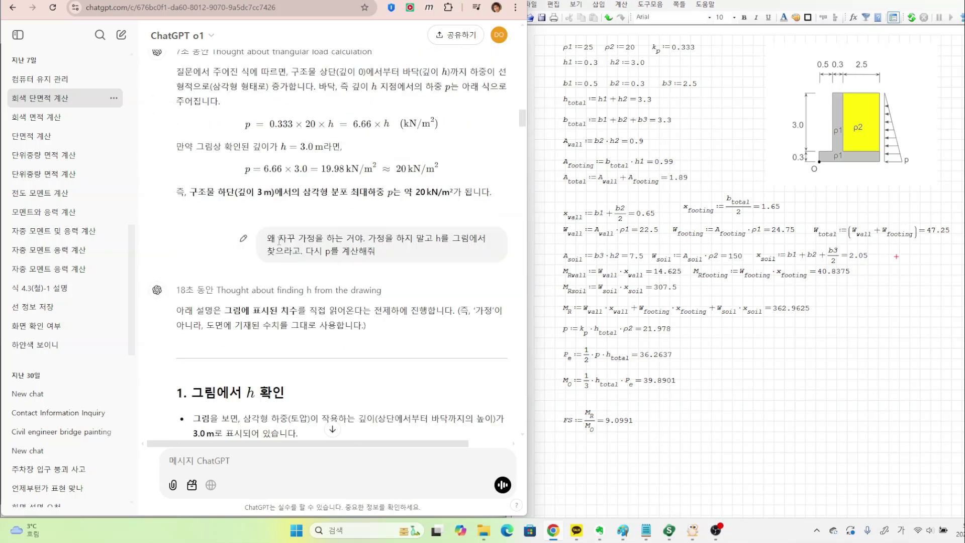
drag(279, 240, 401, 240)
click(378, 260)
drag(284, 148, 346, 151)
click(361, 152)
Step: Highlight h in the "1. 그림에서 h 확인" heading and the depth concluded in that section
scroll(301, 271, down, 2)
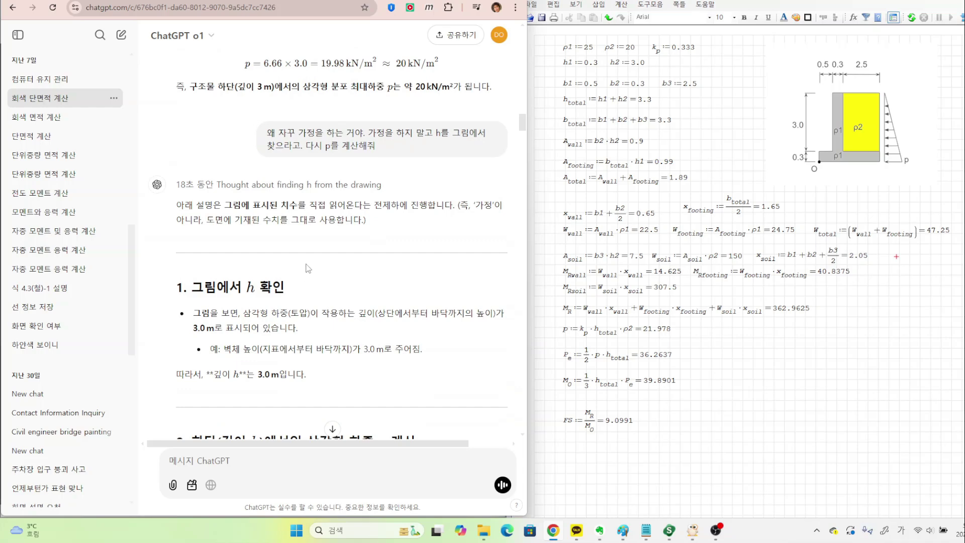
scroll(308, 268, down, 2)
drag(246, 184, 261, 184)
drag(257, 270, 273, 269)
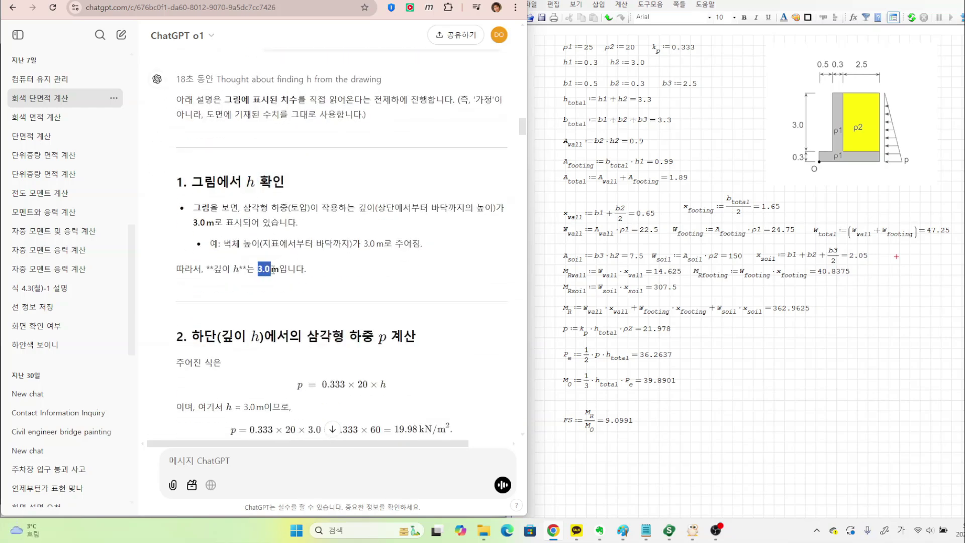
click(310, 276)
Step: Highlight the bullet describing the triangular load's depth from top to bottom and the height it claims the figure shows
drag(280, 208, 494, 211)
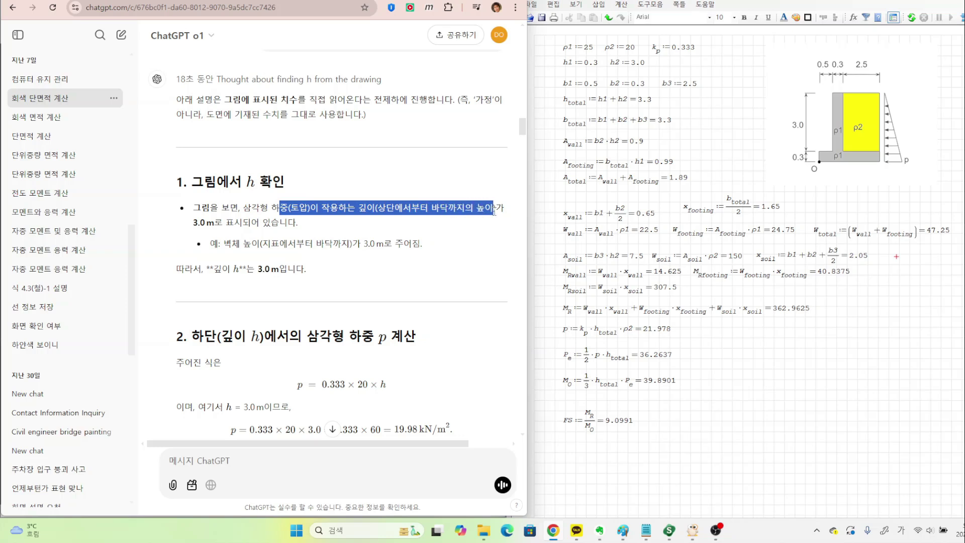
click(377, 231)
drag(193, 223, 222, 223)
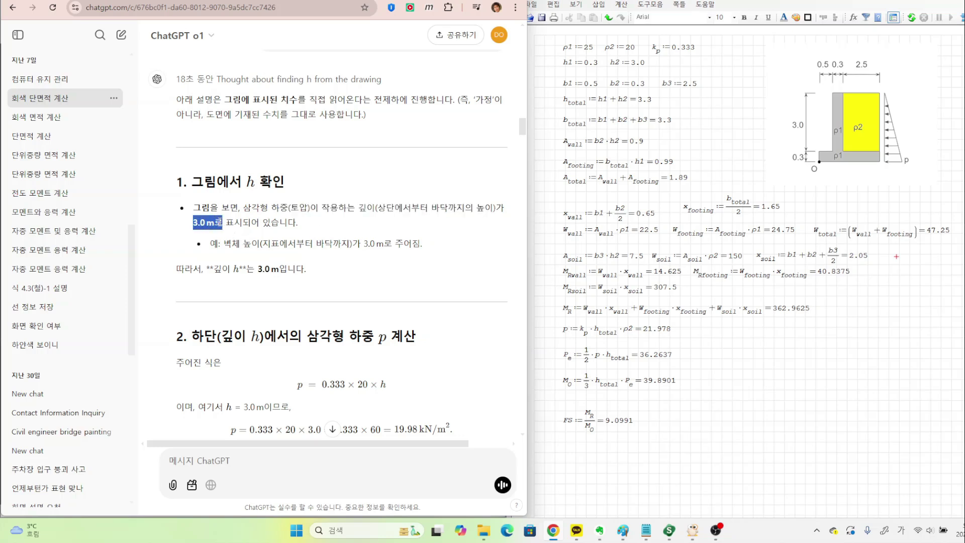
click(322, 227)
Step: Highlight h in the section 2 heading on calculating p and the depth given under 결론
scroll(334, 256, down, 3)
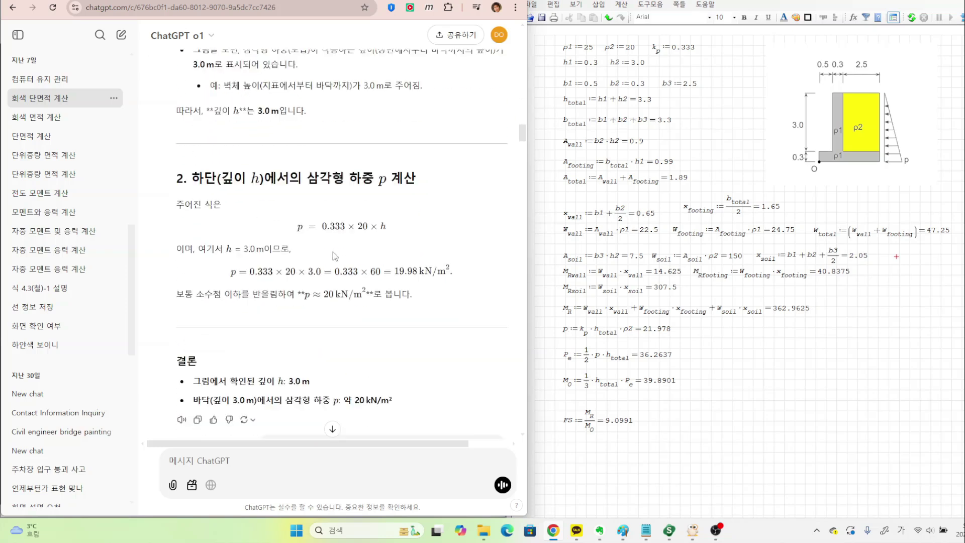
double_click(256, 181)
scroll(385, 294, down, 4)
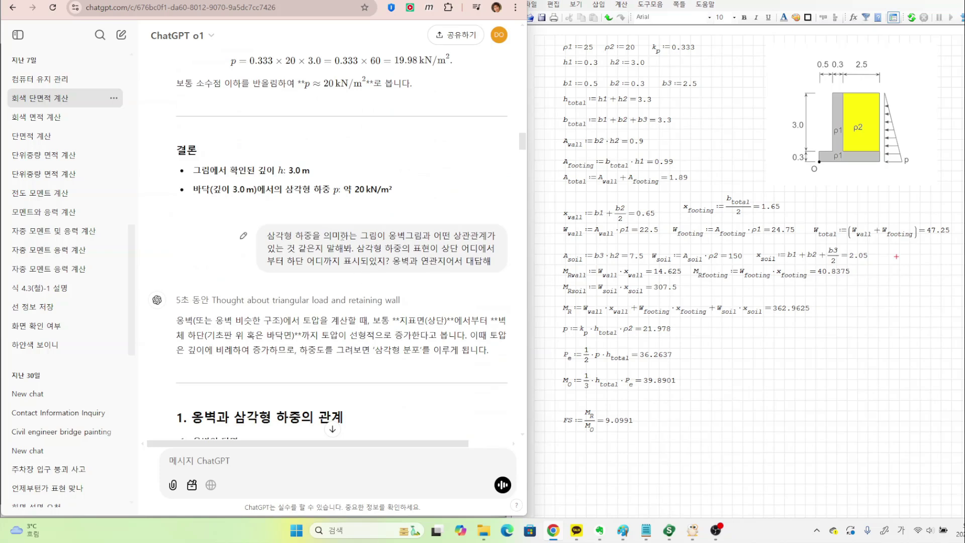
double_click(291, 171)
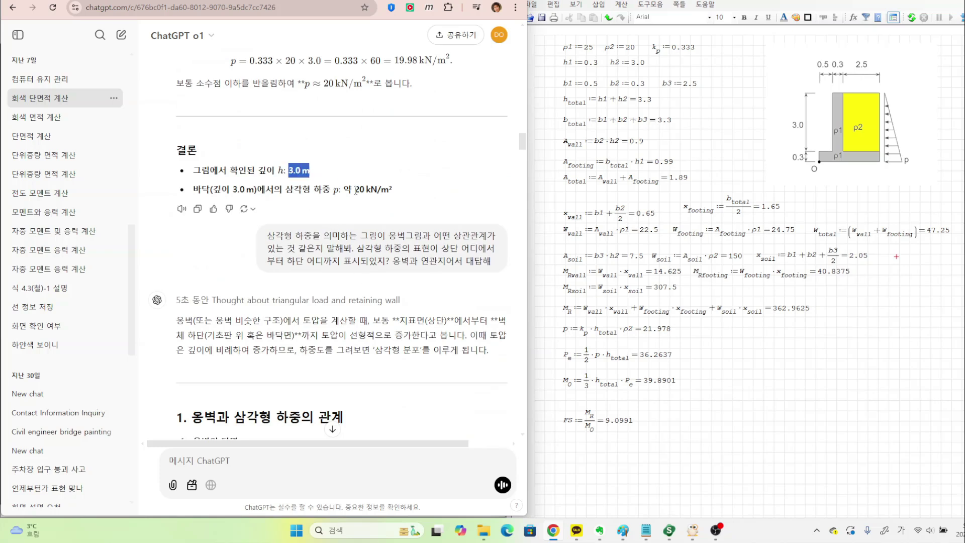
click(355, 190)
Step: Highlight the prompt's questions on how the triangular load relates to the wall drawing and where it starts and ends
scroll(355, 191, down, 2)
scroll(315, 271, down, 1)
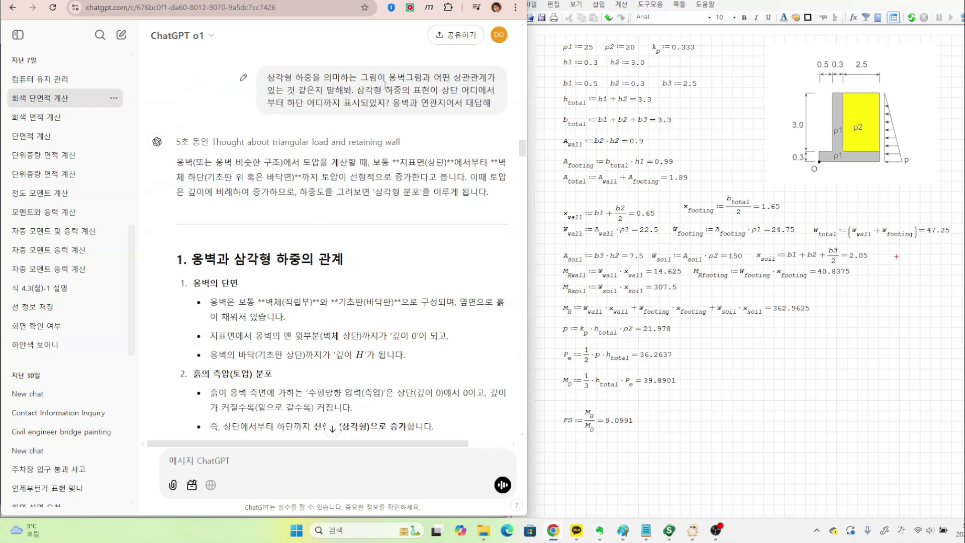
drag(389, 79, 470, 79)
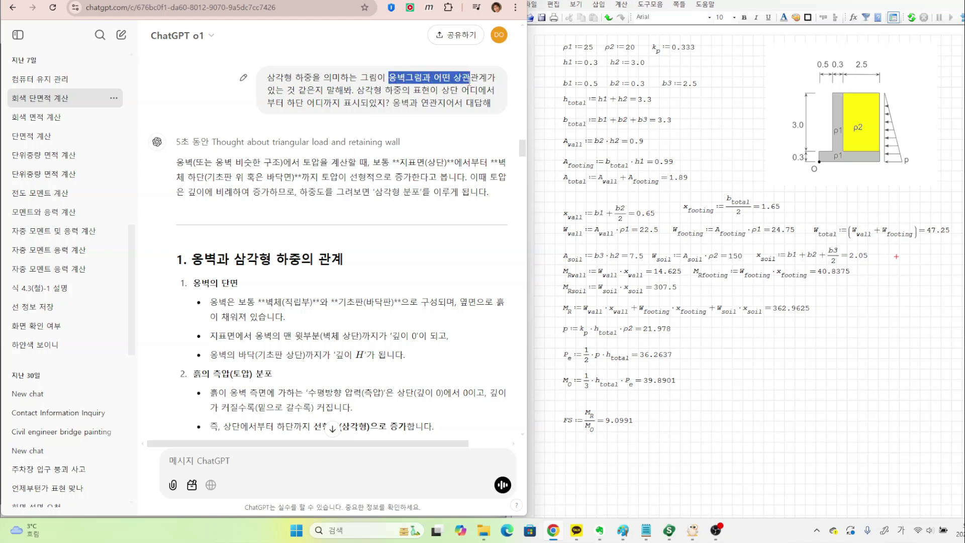
click(447, 99)
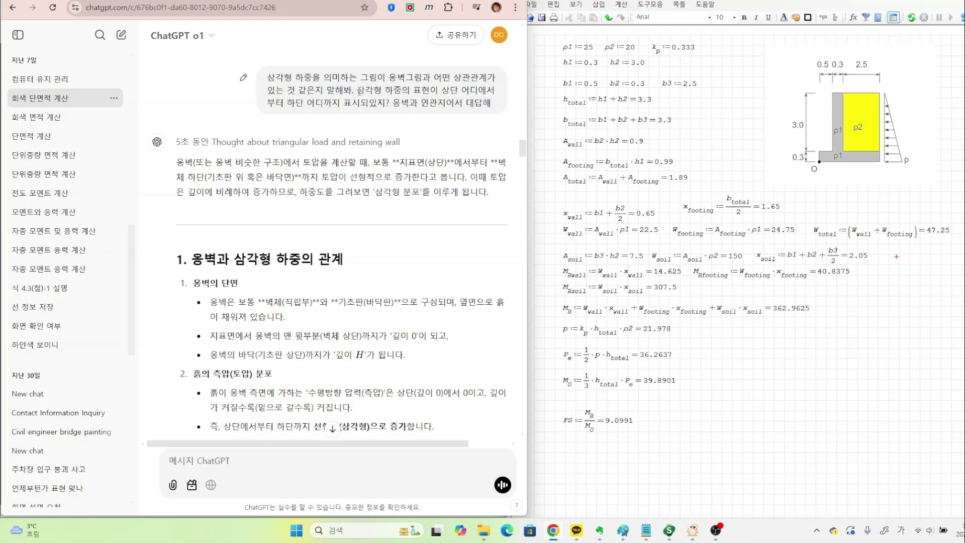
drag(358, 91, 495, 101)
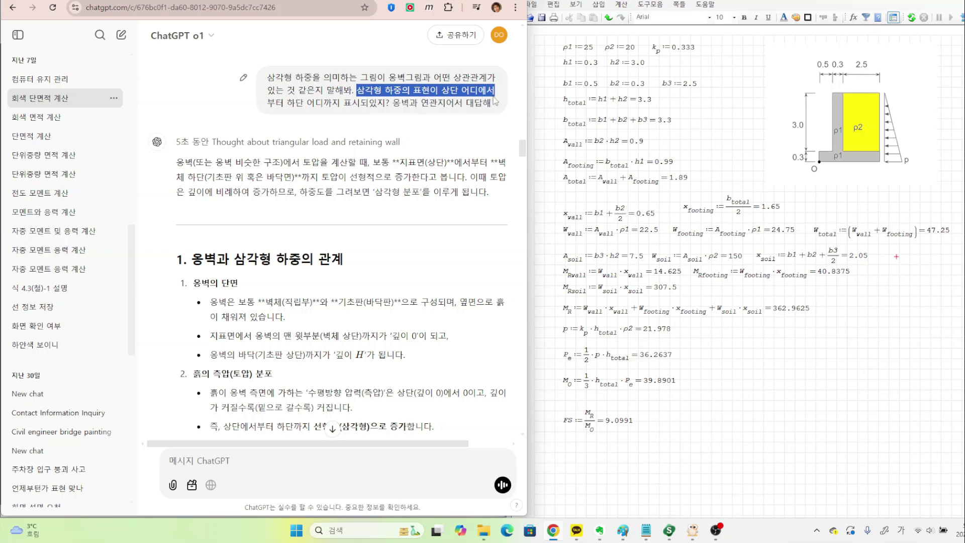
click(329, 107)
drag(284, 103, 420, 104)
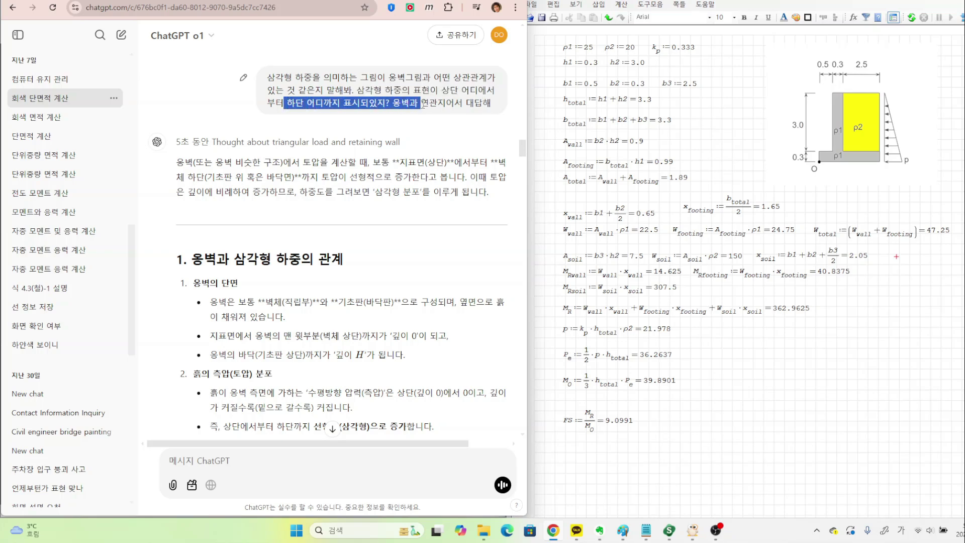
Step: Mark the triangular load's top and bottom ends and its full height on the wall figure with pen strokes, and clear the annotations
click(889, 102)
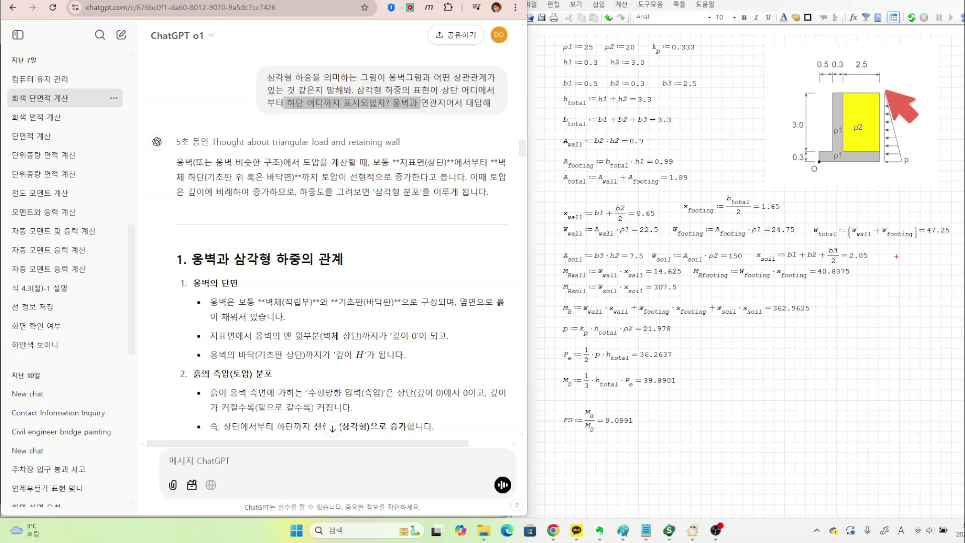
drag(886, 84, 897, 79)
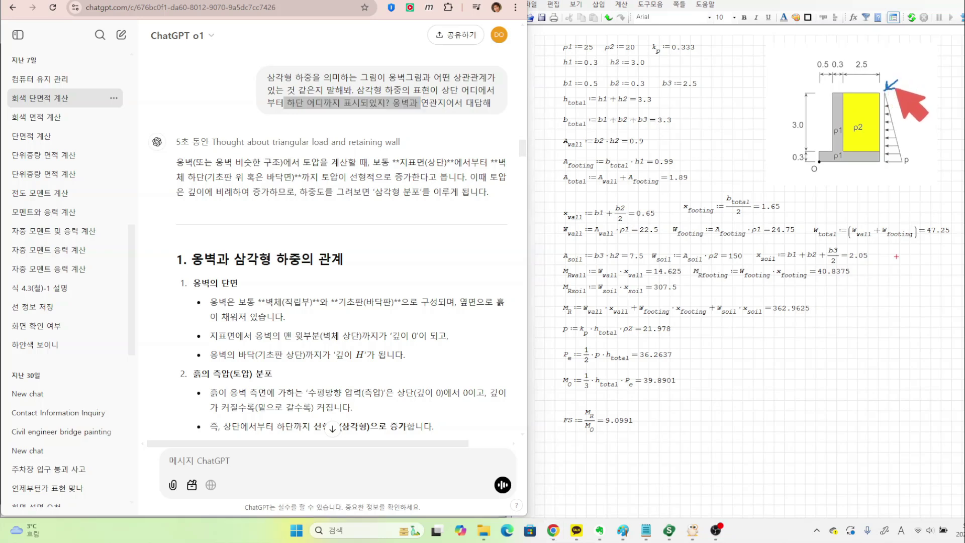
click(880, 164)
drag(881, 165, 885, 168)
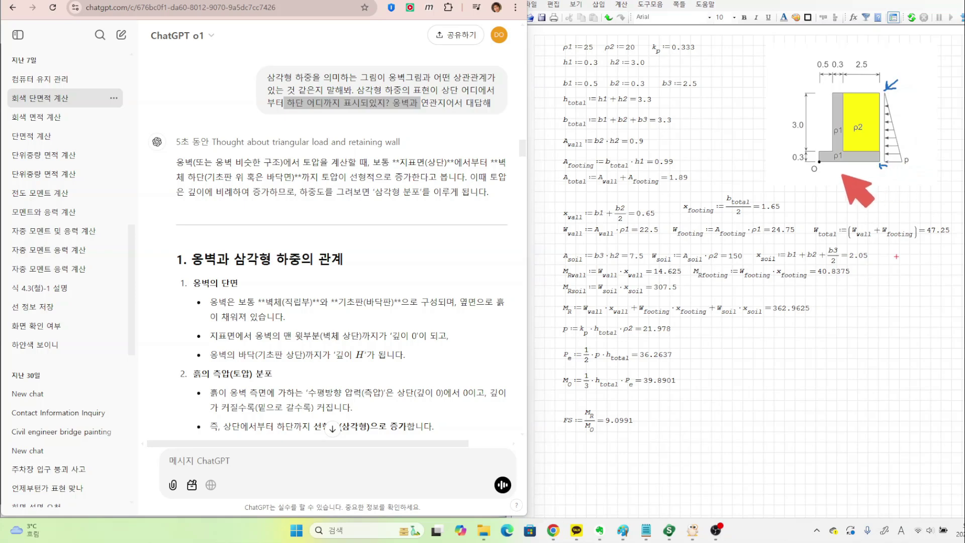
drag(868, 94, 873, 157)
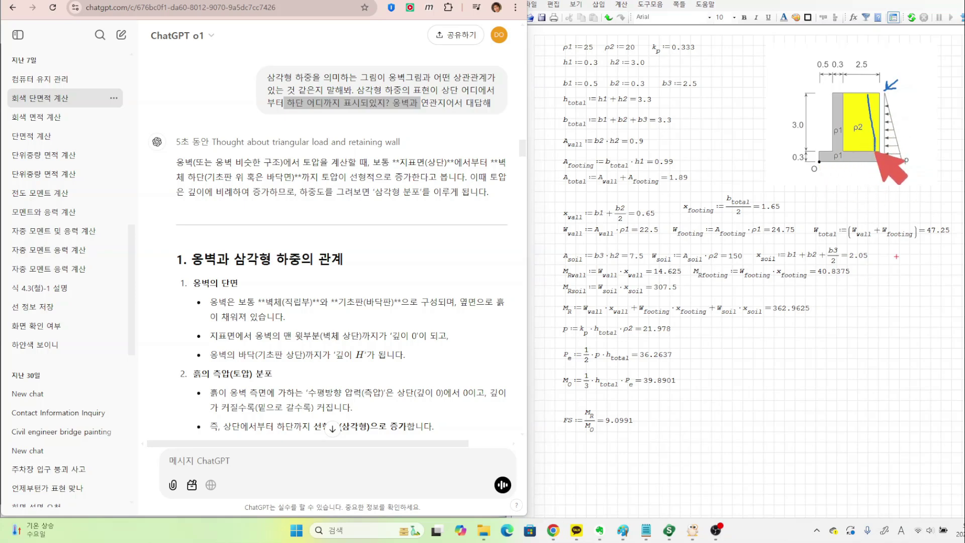
drag(909, 95, 917, 160)
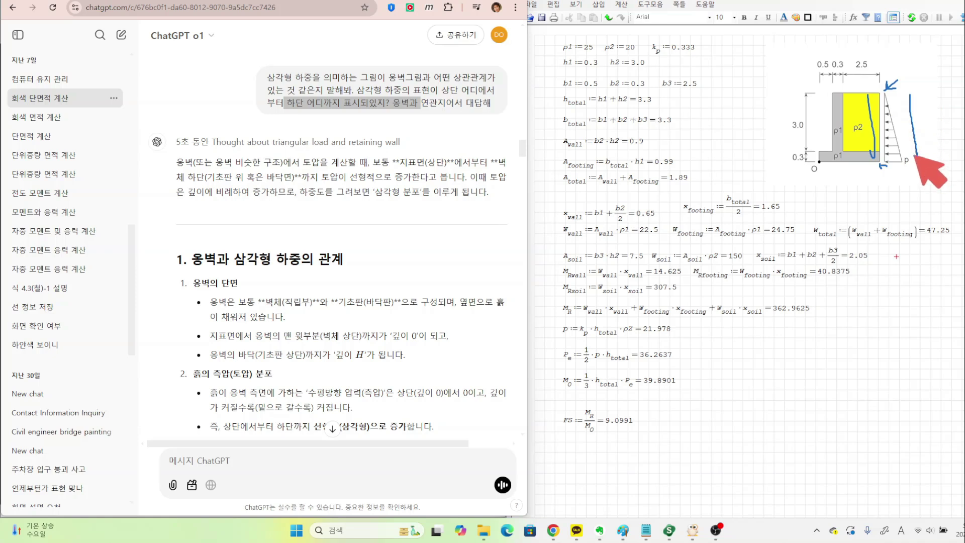
drag(913, 92, 915, 97)
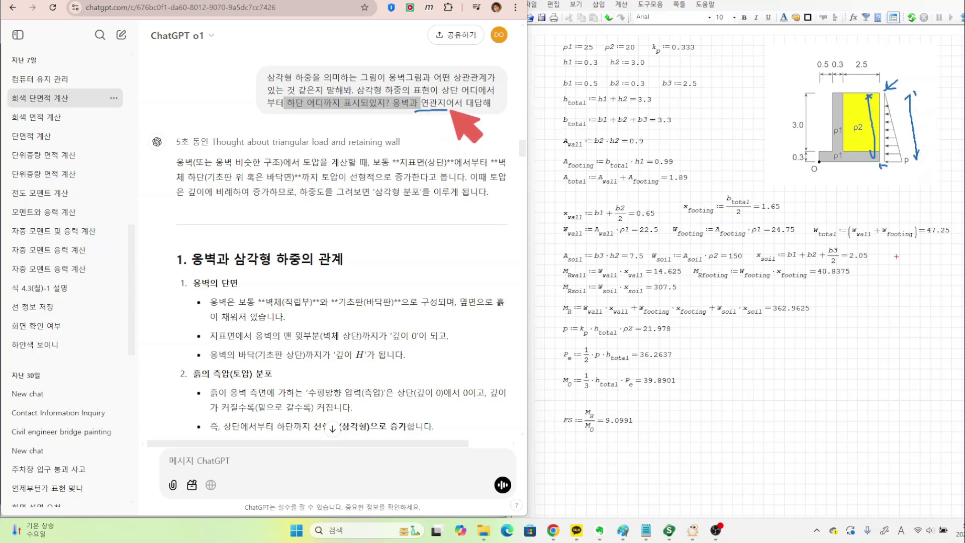
key(Escape)
Step: Highlight the wall stem, base slab and side soil description under "옹벽의 단면" in the answer
scroll(372, 224, down, 2)
scroll(372, 225, down, 3)
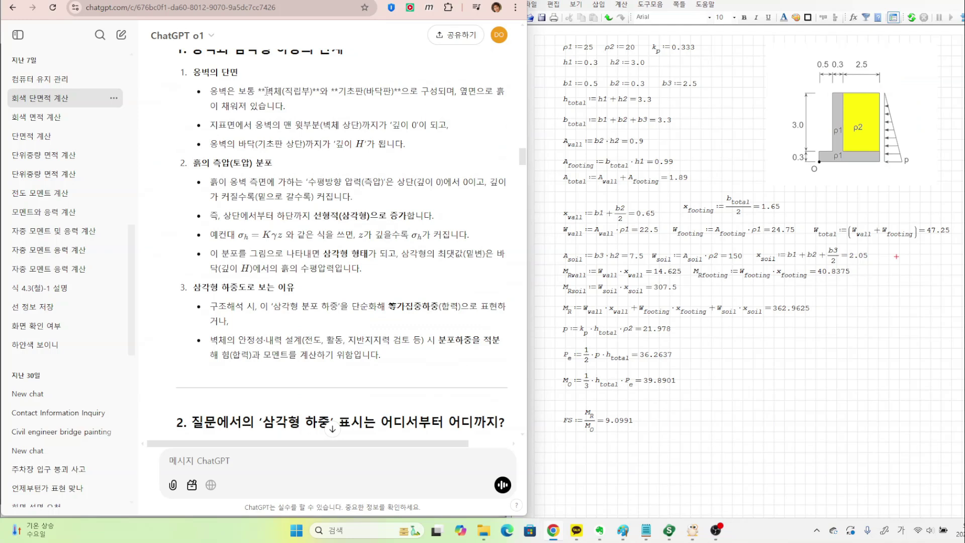
drag(267, 91, 396, 93)
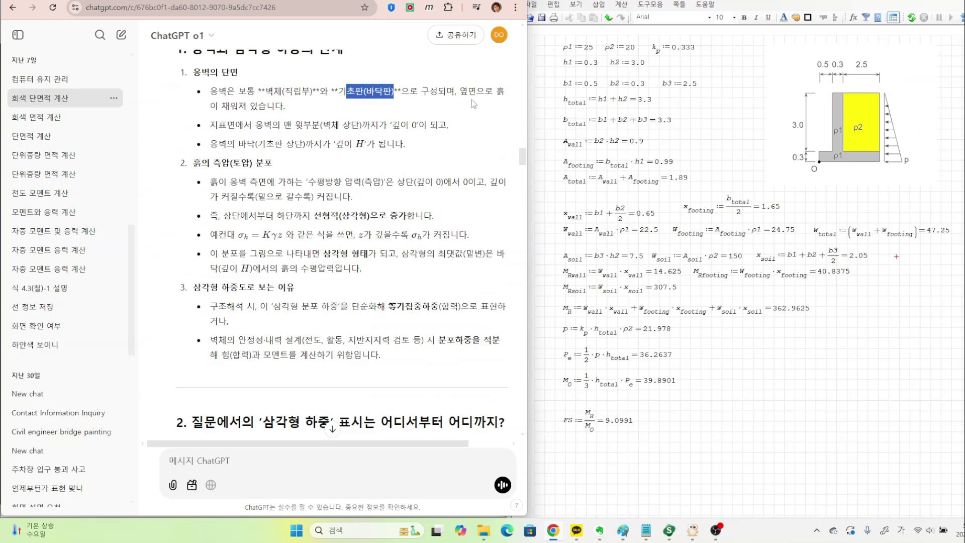
drag(456, 93, 503, 92)
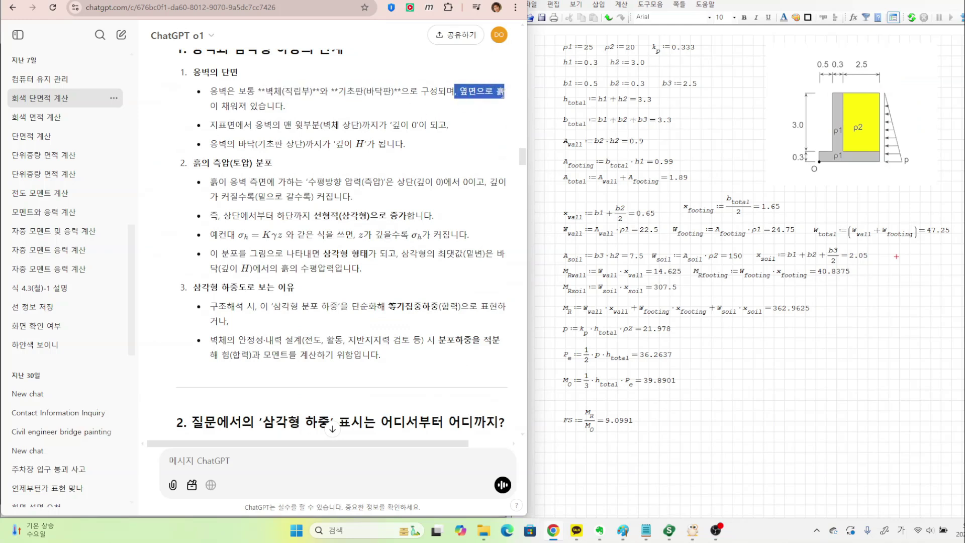
click(416, 107)
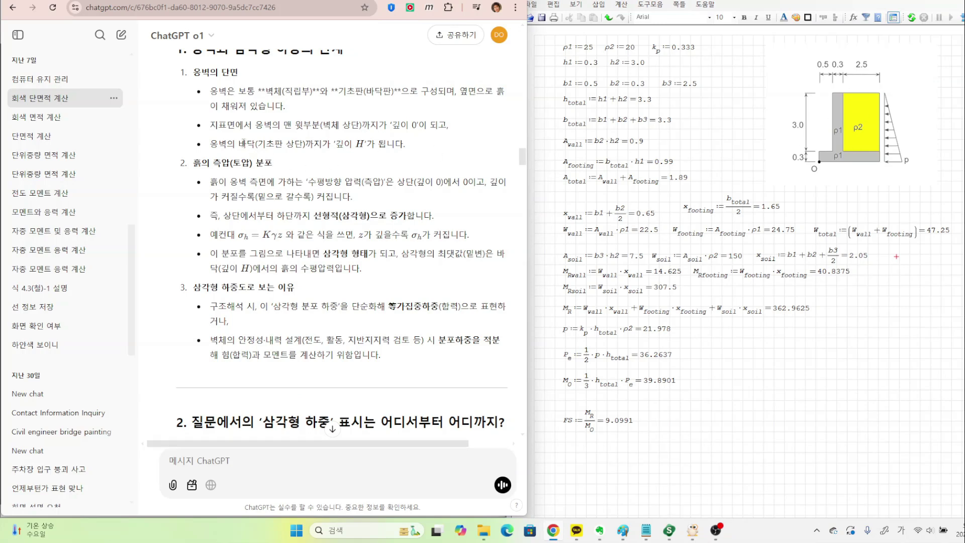
Step: Highlight the answer's definitions of depth 0 at the wall top and depth H at the wall bottom
drag(214, 128, 419, 135)
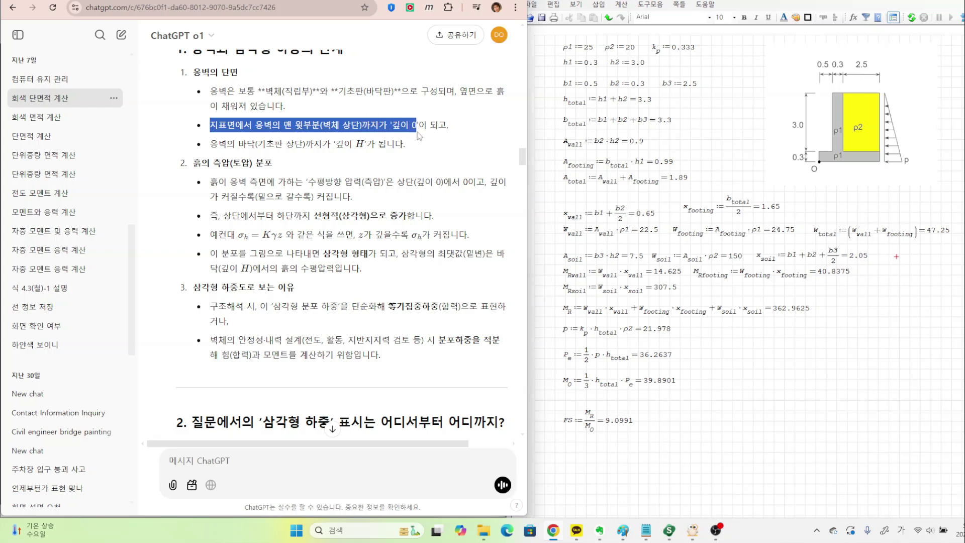
click(285, 140)
drag(256, 127, 292, 126)
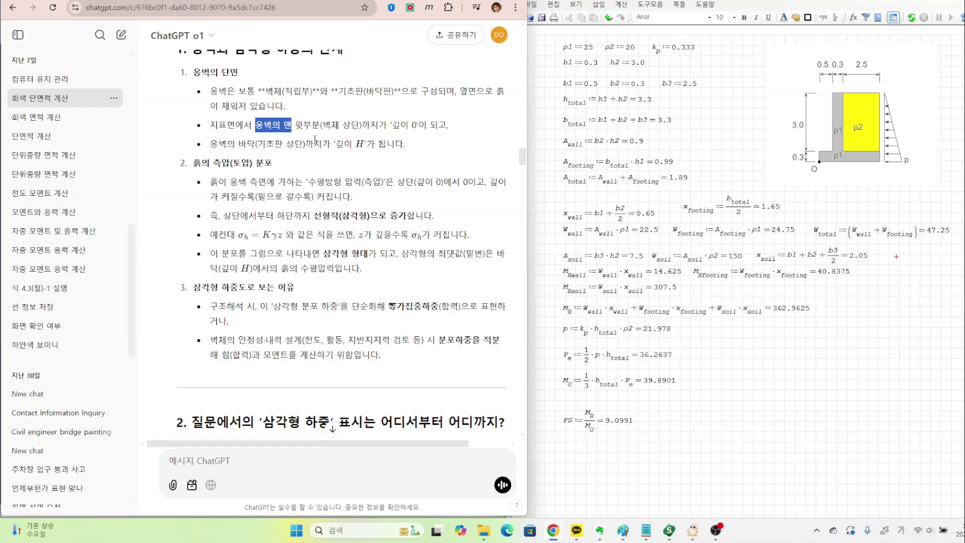
drag(211, 149, 371, 146)
click(392, 146)
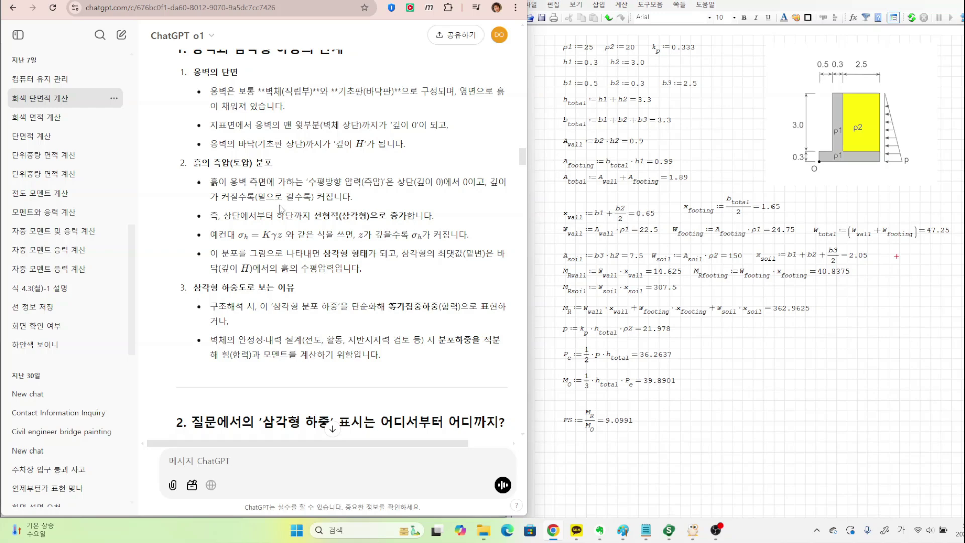
Step: Read the section on where the triangular load starts and ends, together with the 정리 summary
scroll(279, 207, down, 1)
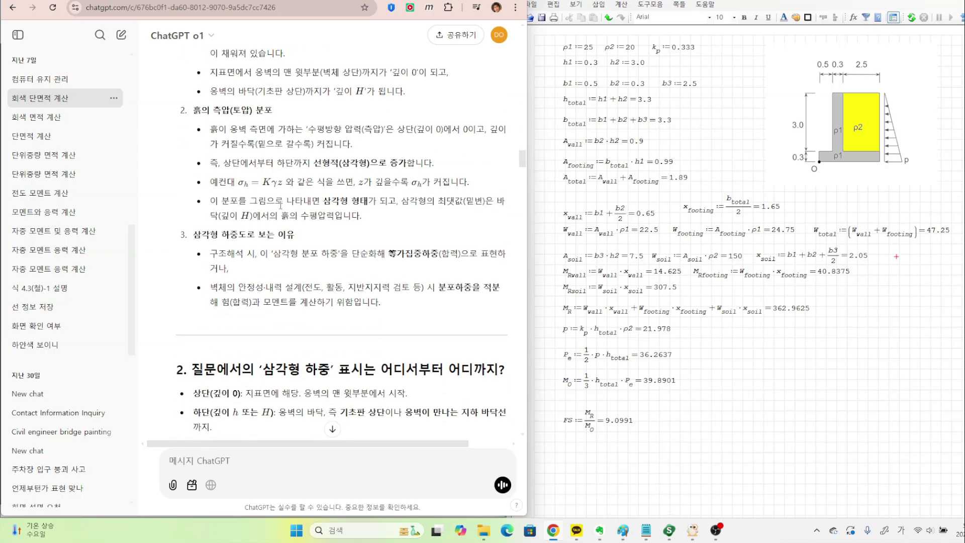
scroll(280, 205, down, 4)
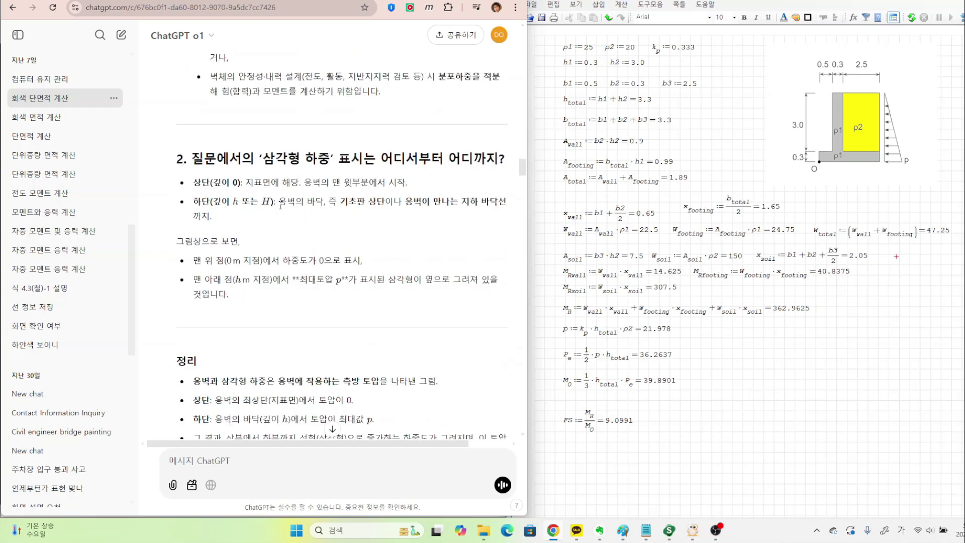
scroll(280, 206, down, 2)
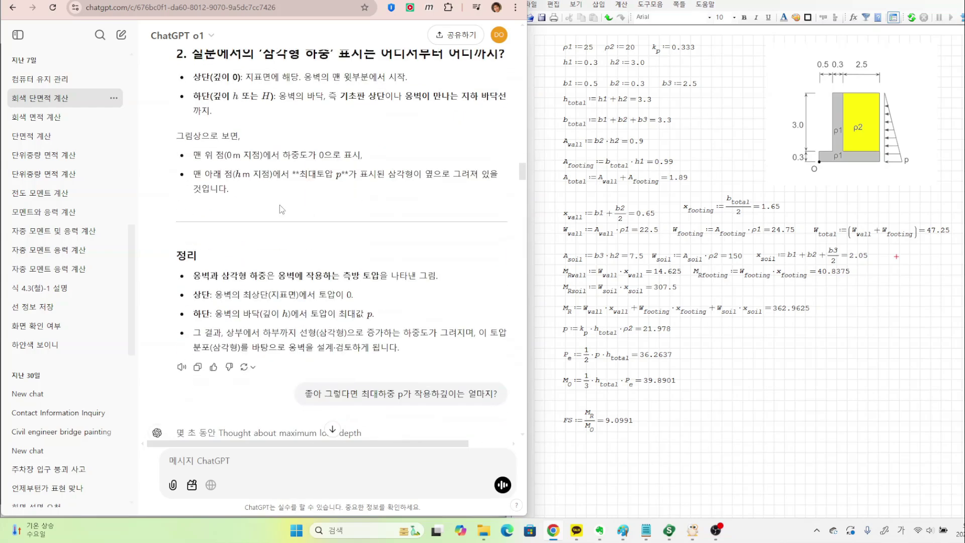
scroll(280, 204, up, 2)
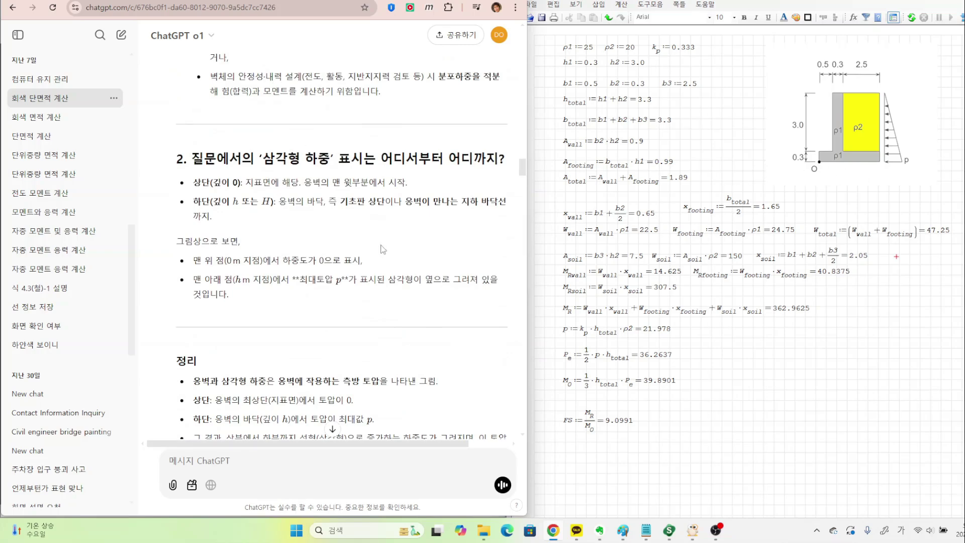
Step: Highlight the question asking at what depth the maximum load p acts
scroll(382, 249, down, 5)
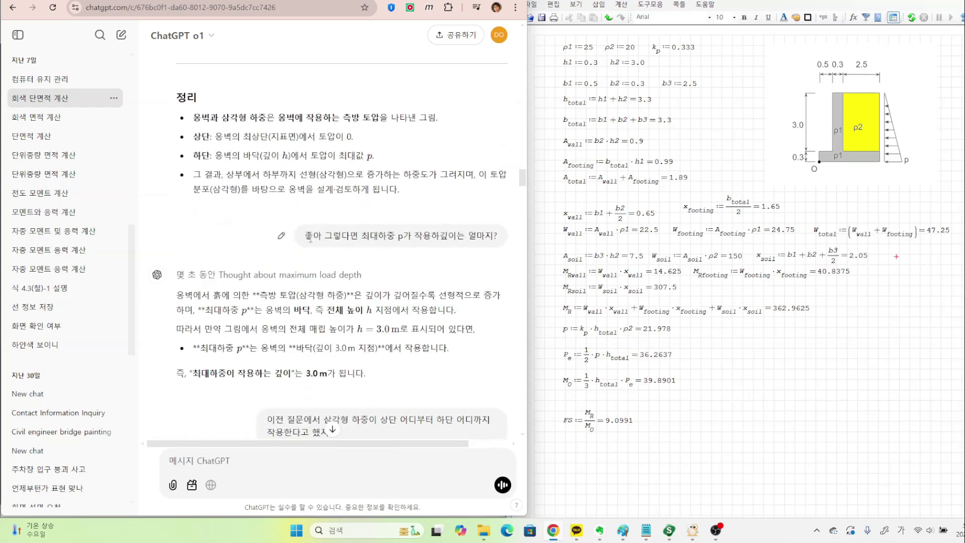
drag(310, 239, 491, 242)
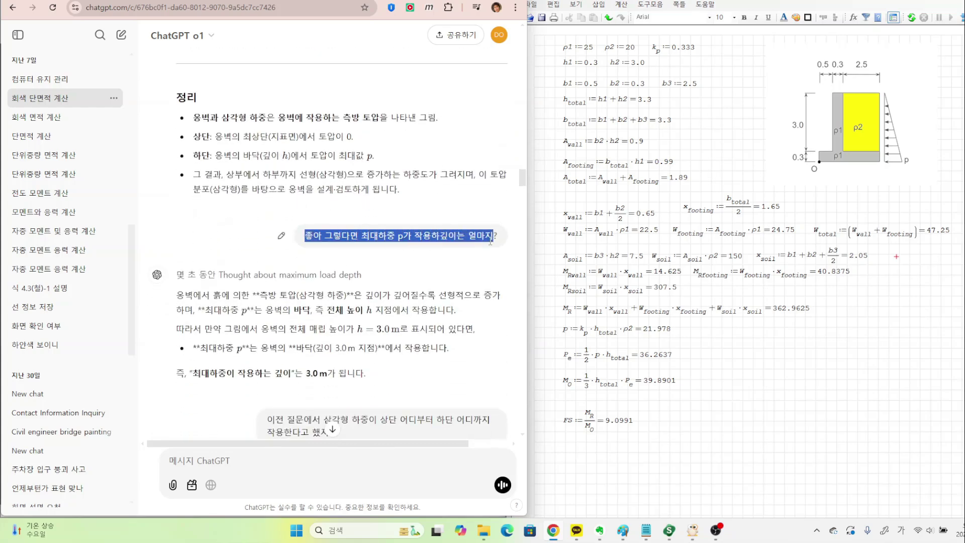
click(450, 249)
Step: Highlight the answer's concluding statement on the depth at which the maximum load acts
scroll(437, 256, down, 2)
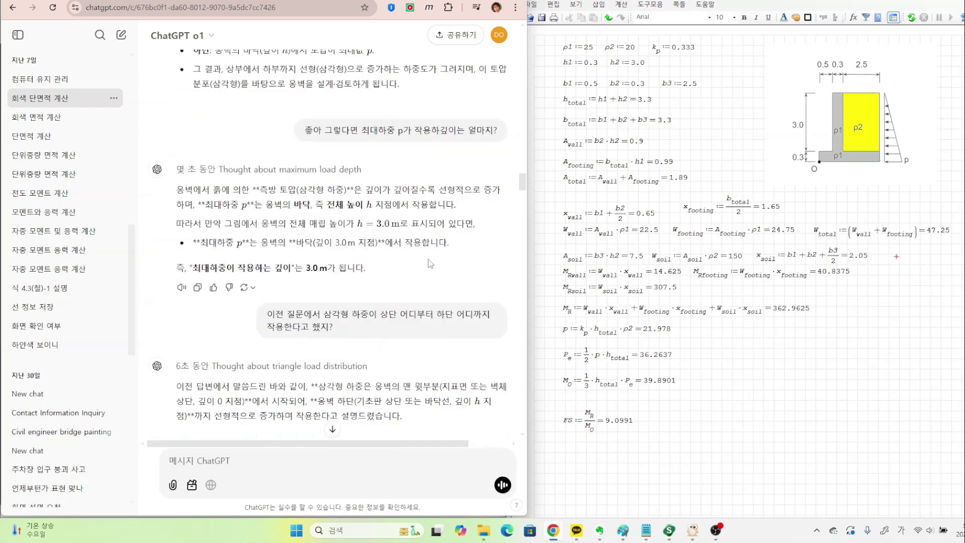
drag(306, 268, 493, 265)
click(386, 269)
scroll(351, 269, down, 1)
click(363, 278)
drag(275, 275, 313, 278)
click(378, 277)
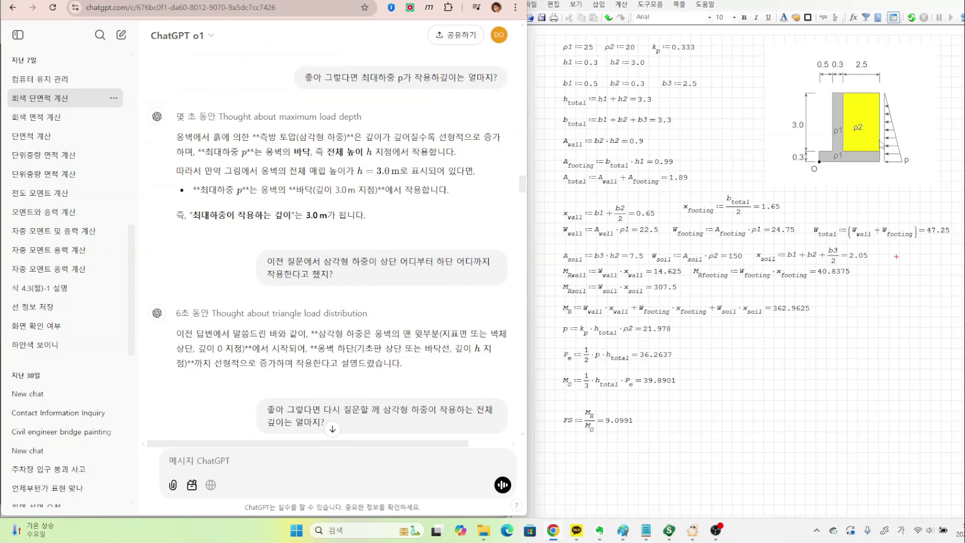
Step: Highlight "기초판 상단 또는 바닥선" in the answer about where the triangular load begins and ends
scroll(425, 265, down, 4)
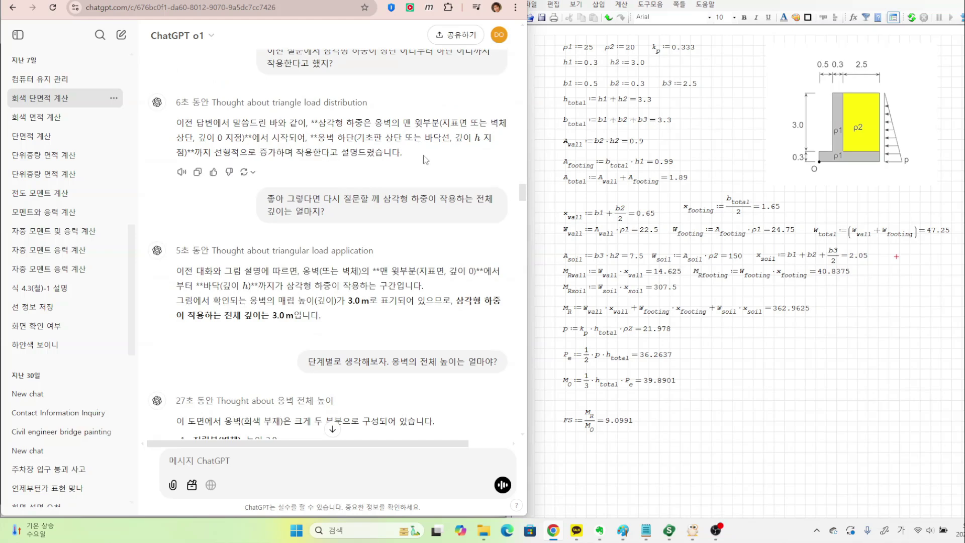
drag(314, 137, 448, 143)
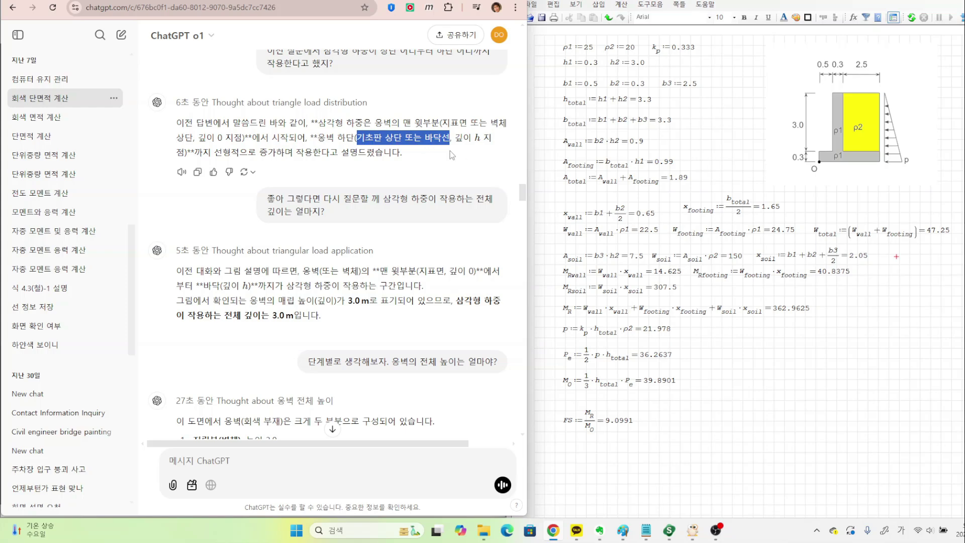
click(451, 151)
Step: Highlight the triangular load wording in the question about the total depth over which the load acts
scroll(427, 153, down, 1)
drag(393, 145, 457, 146)
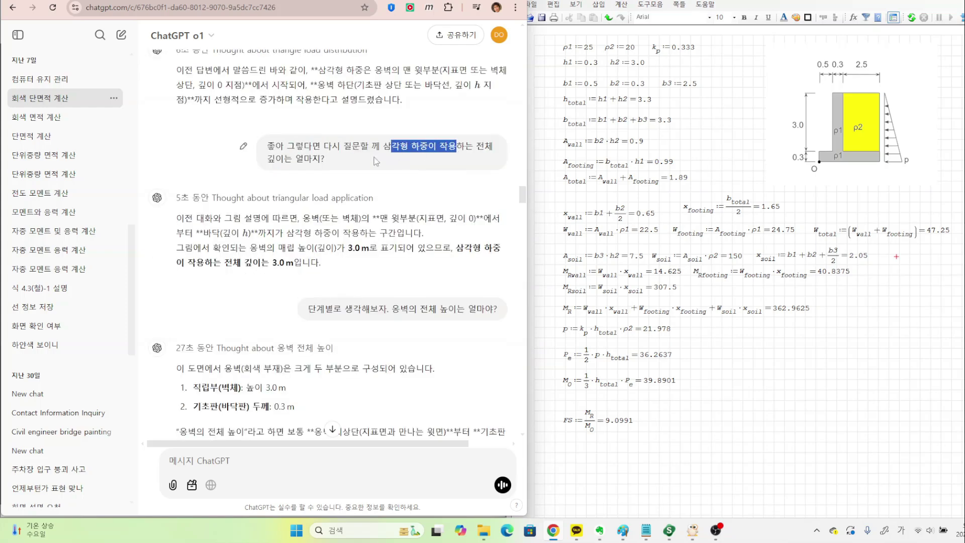
click(352, 163)
Step: Highlight the step-by-step question asking for the retaining wall's total height
scroll(360, 180, down, 2)
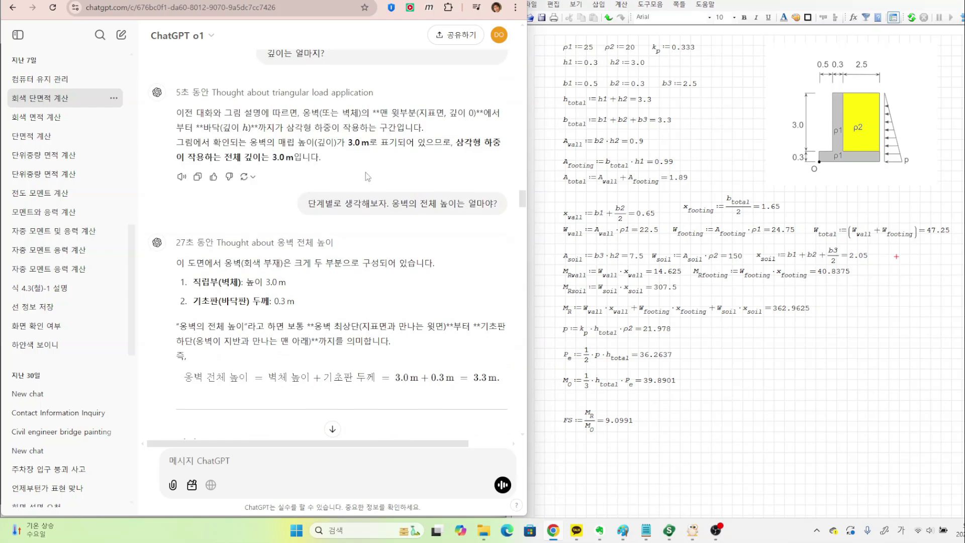
drag(317, 203, 498, 203)
click(354, 214)
scroll(354, 214, down, 2)
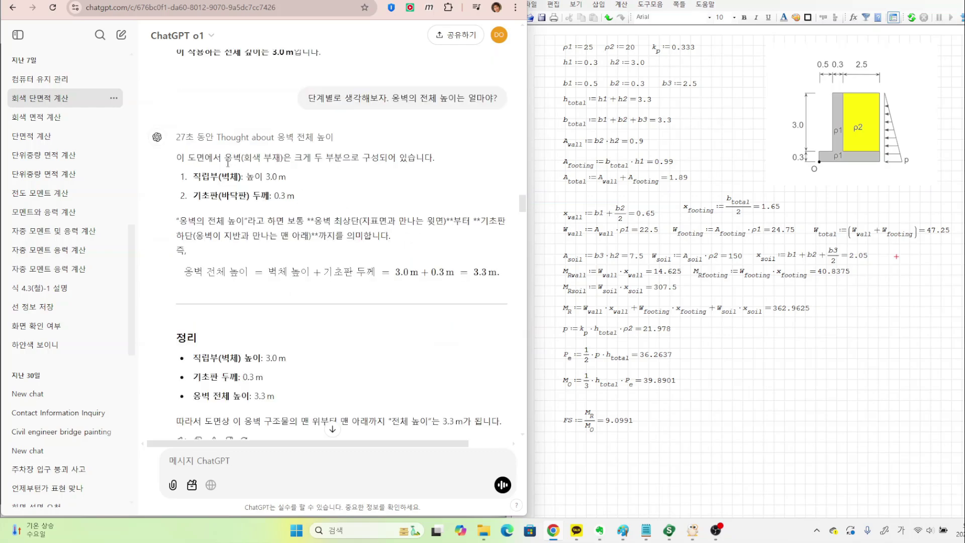
Step: Compare the thinking times shown above the earlier load-depth answers with the one for the total wall height answer
scroll(186, 201, up, 4)
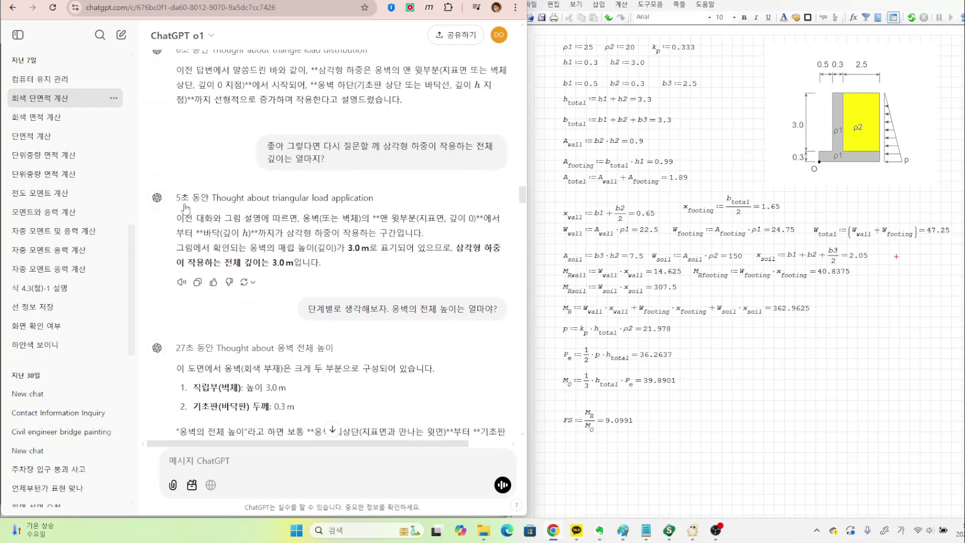
scroll(186, 208, up, 7)
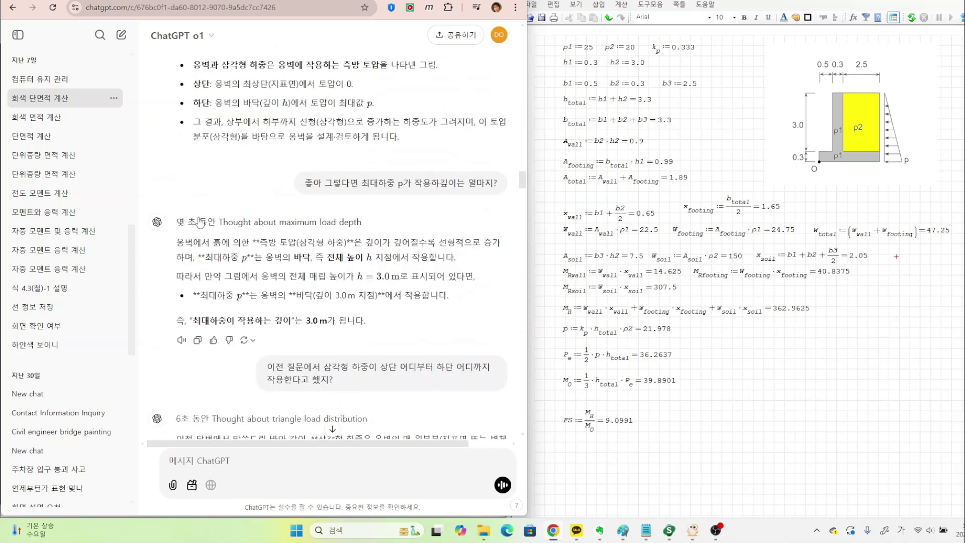
scroll(200, 222, down, 10)
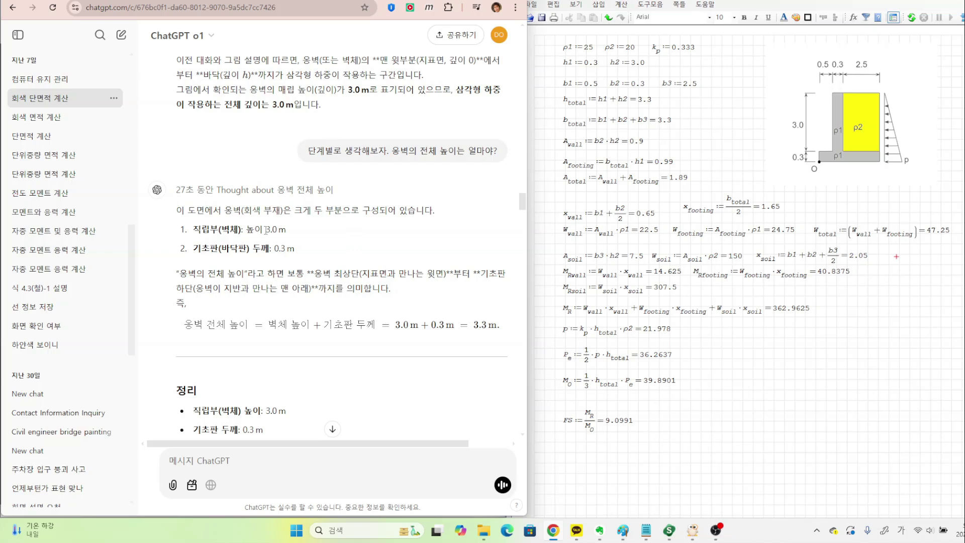
Step: Highlight the stem height and the total height result in the wall height answer
drag(266, 230, 281, 229)
click(237, 252)
drag(473, 326, 501, 326)
click(449, 253)
Step: Read the total height summary and highlight the request to recalculate the maximum load p
scroll(388, 303, down, 2)
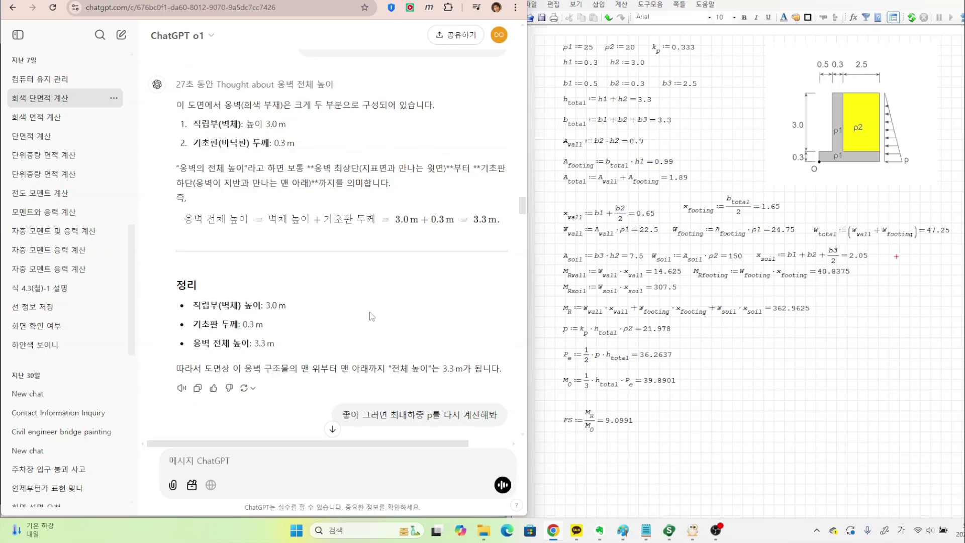
scroll(378, 313, down, 2)
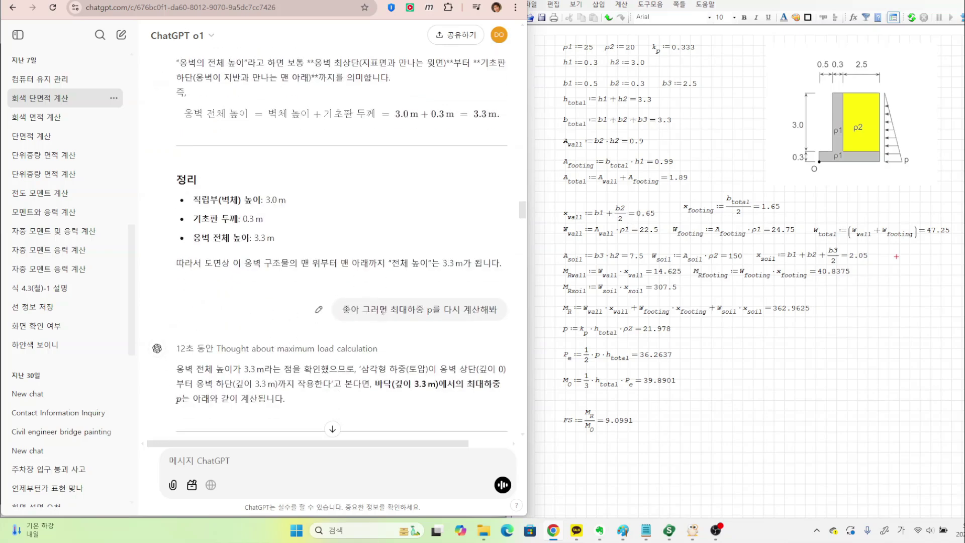
drag(382, 311, 452, 320)
click(422, 338)
Step: Highlight the triangular load formula 0.333 × 20 × h in the recalculation
scroll(421, 337, down, 4)
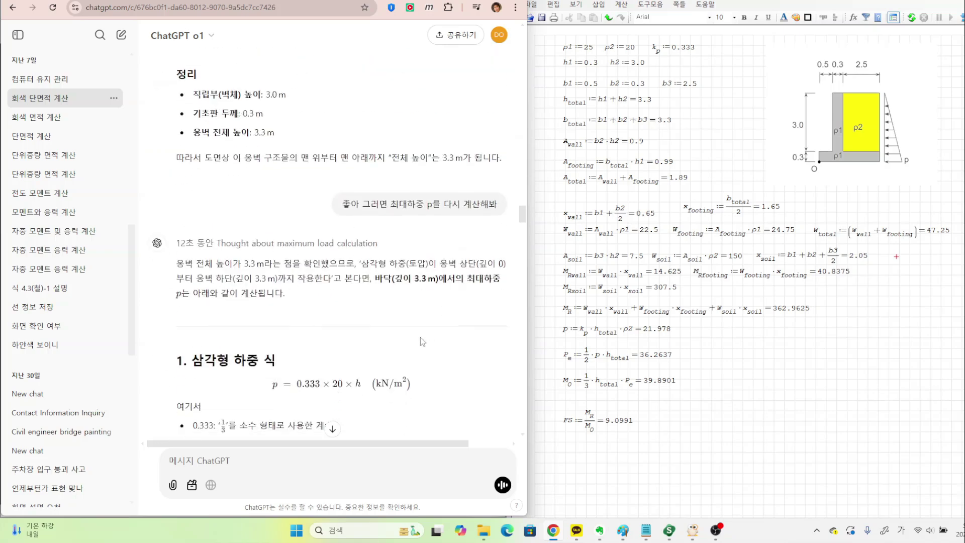
drag(296, 282, 374, 284)
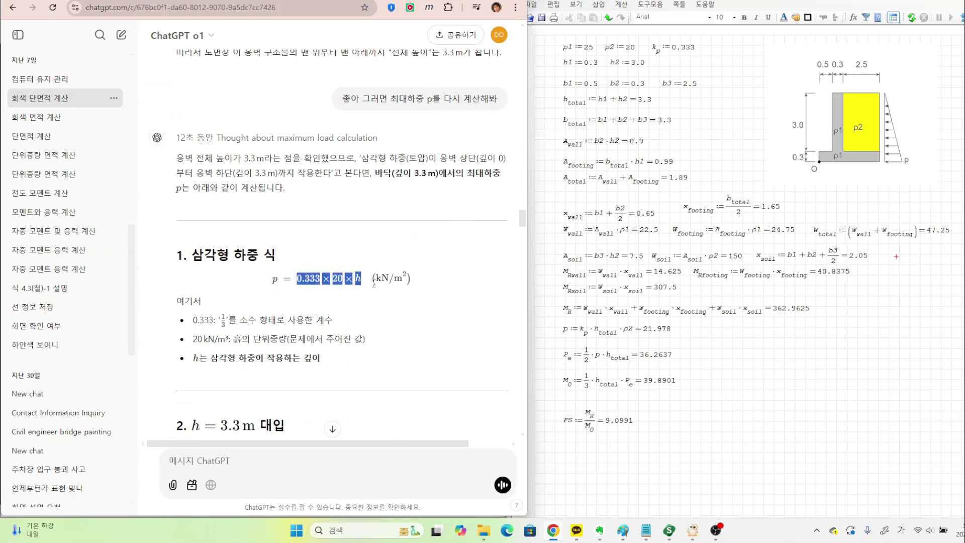
click(409, 315)
Step: Highlight the rounded maximum load in the answer and underline the matching p result in the worksheet
scroll(402, 316, down, 3)
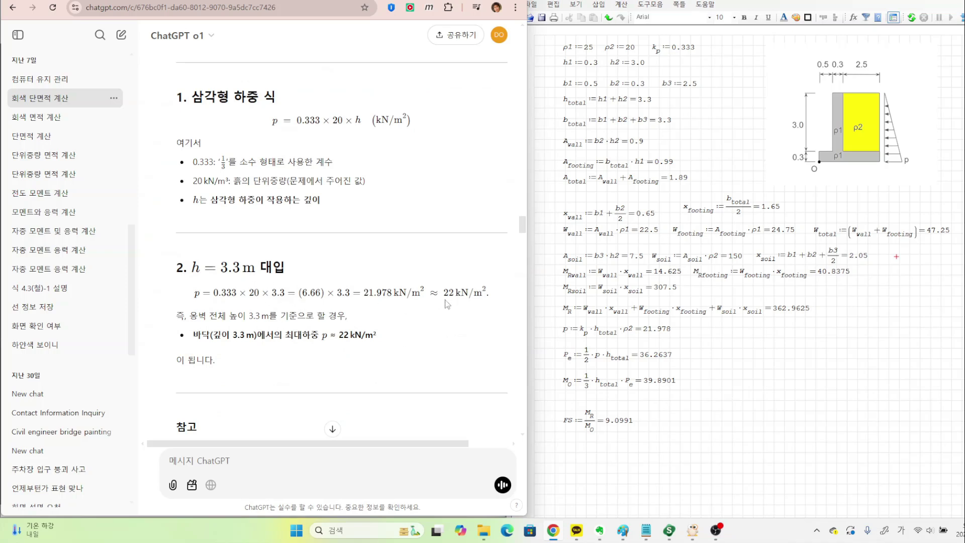
drag(444, 293, 456, 297)
click(456, 324)
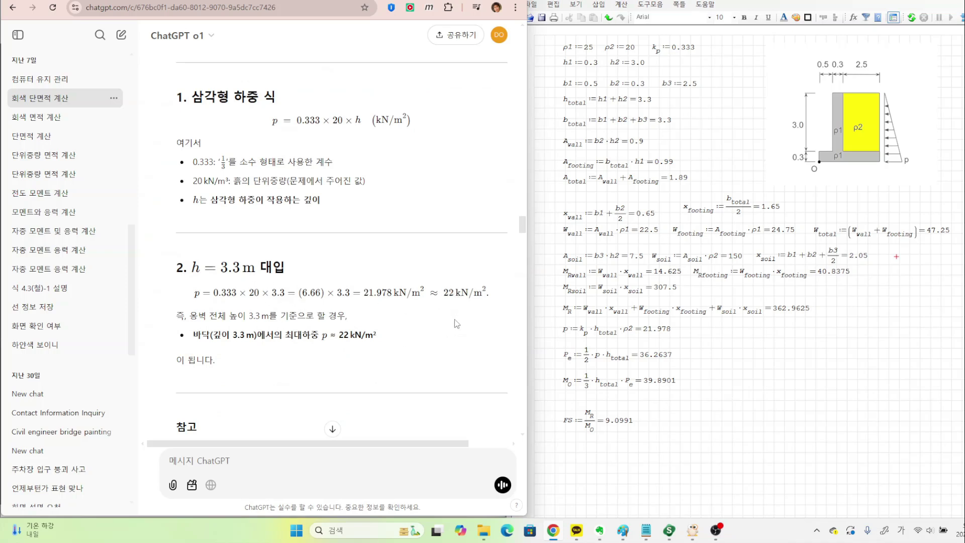
click(663, 329)
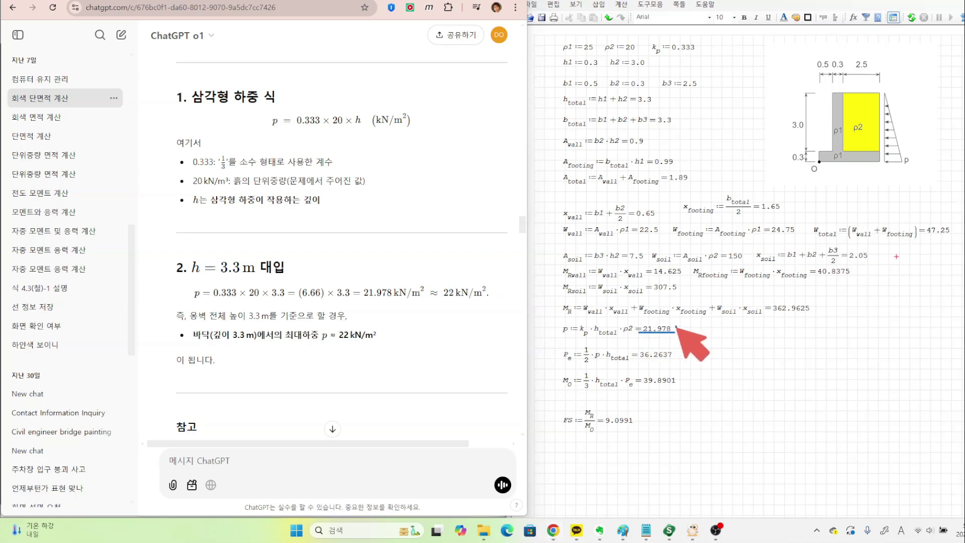
Step: Highlight the prompt asking to check the wall for overturning about point O
scroll(441, 338, down, 5)
drag(284, 292, 502, 301)
click(421, 319)
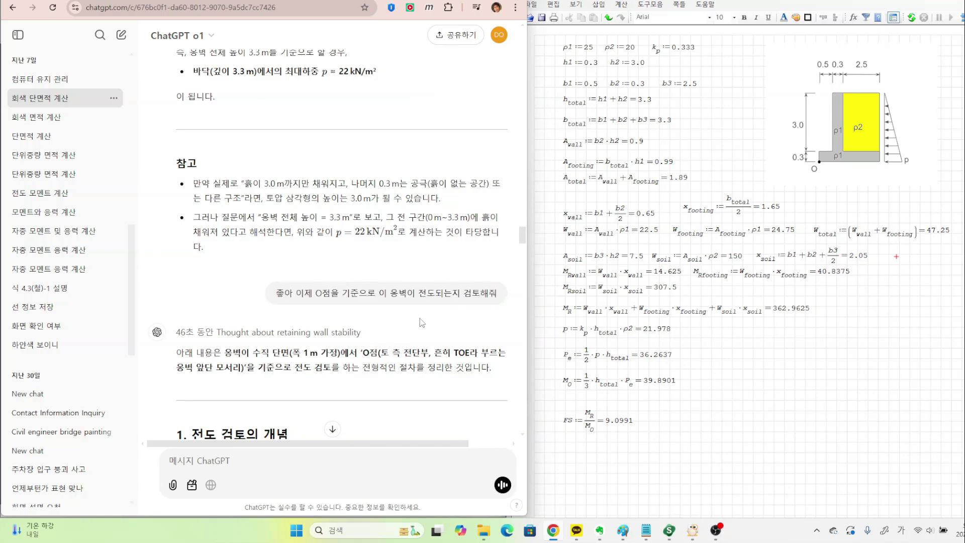
Step: Read the overturning check concept section, including the safety factor definition as M_R over M_O
scroll(420, 318, down, 4)
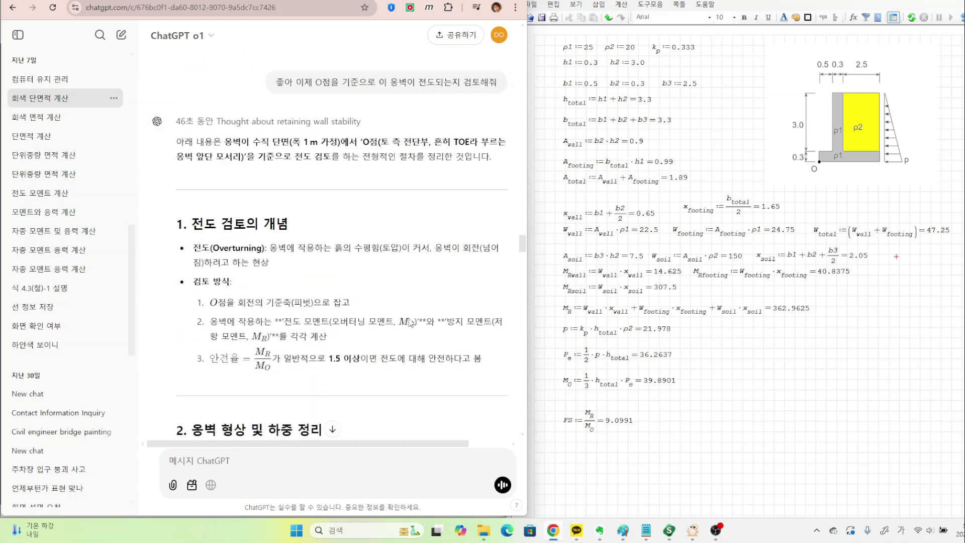
scroll(410, 322, down, 1)
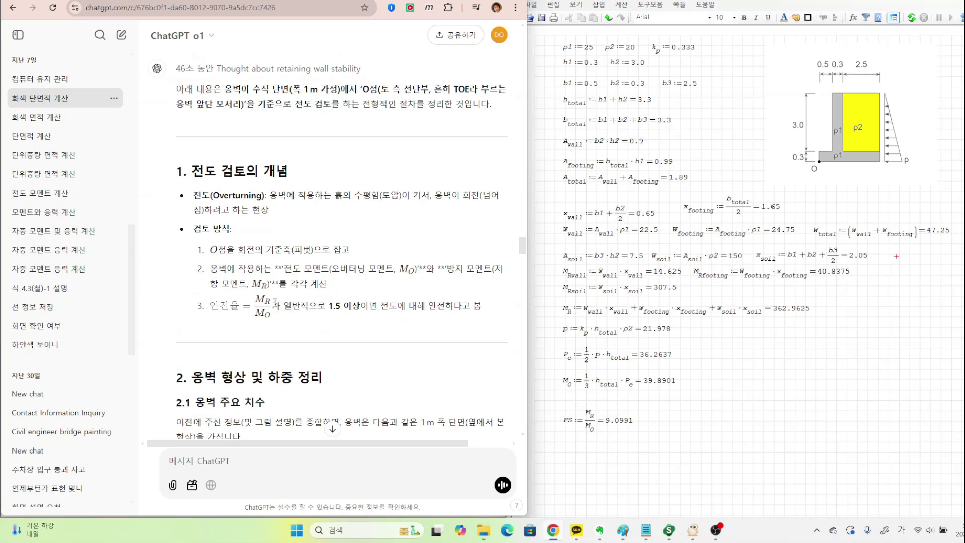
scroll(370, 307, down, 3)
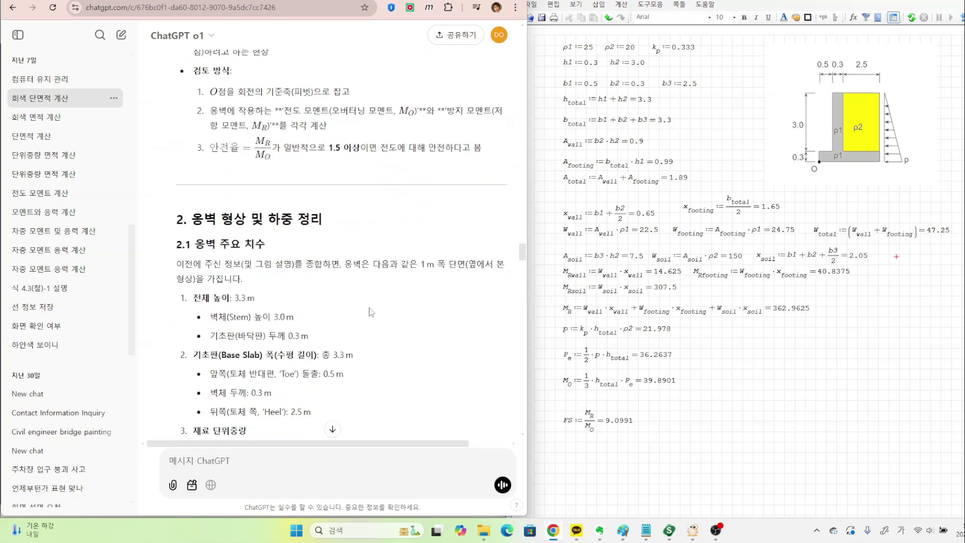
Step: Highlight the stem height, base slab thickness and width, wall thickness and heel dimensions under "2.1 옹벽 주요 치수"
scroll(333, 294, down, 2)
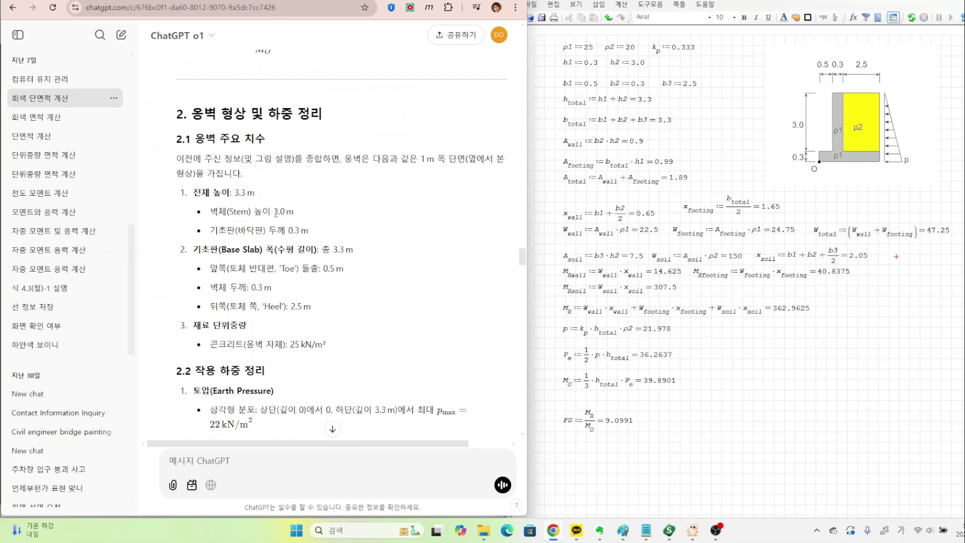
drag(275, 211, 302, 231)
click(369, 275)
mouse_move(333, 252)
mouse_down()
mouse_move(349, 251)
mouse_move(336, 268)
mouse_up()
click(367, 257)
drag(251, 289, 304, 307)
click(339, 297)
click(335, 302)
Step: Highlight the concrete unit weight line under "재료 단위중량"
scroll(343, 290, down, 1)
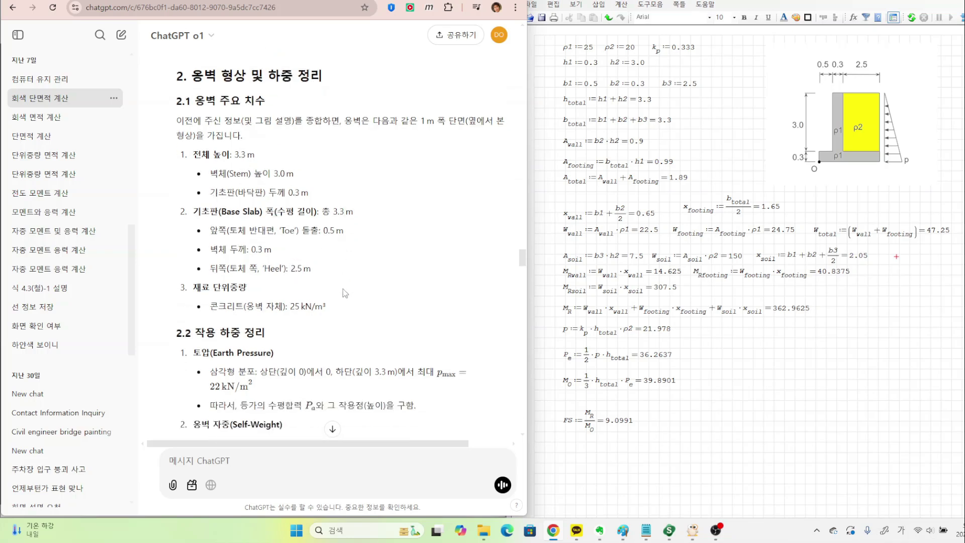
drag(215, 274, 316, 292)
click(364, 292)
Step: Highlight "Earth Pressure" in the list of acting loads under section 2.2
scroll(358, 300, down, 1)
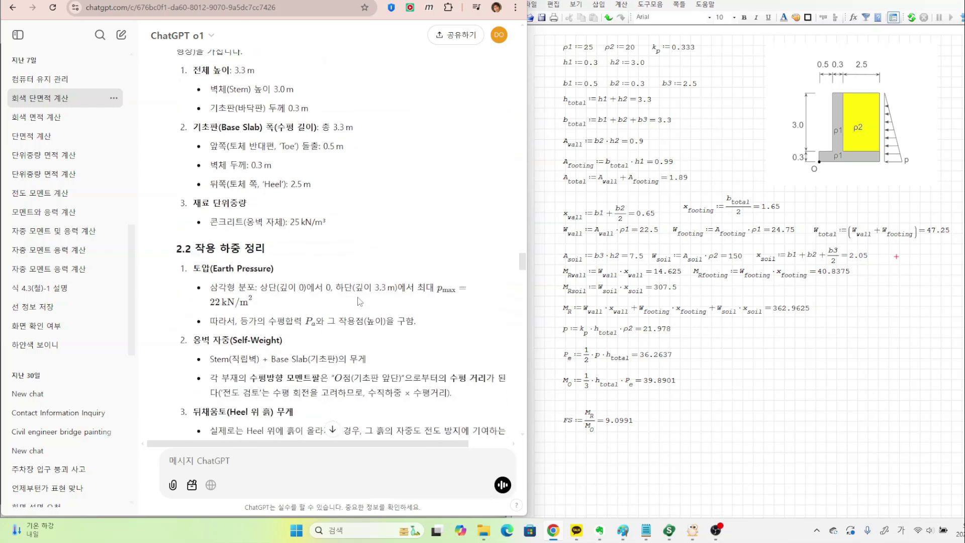
scroll(360, 301, up, 1)
scroll(232, 253, down, 2)
drag(213, 232, 265, 234)
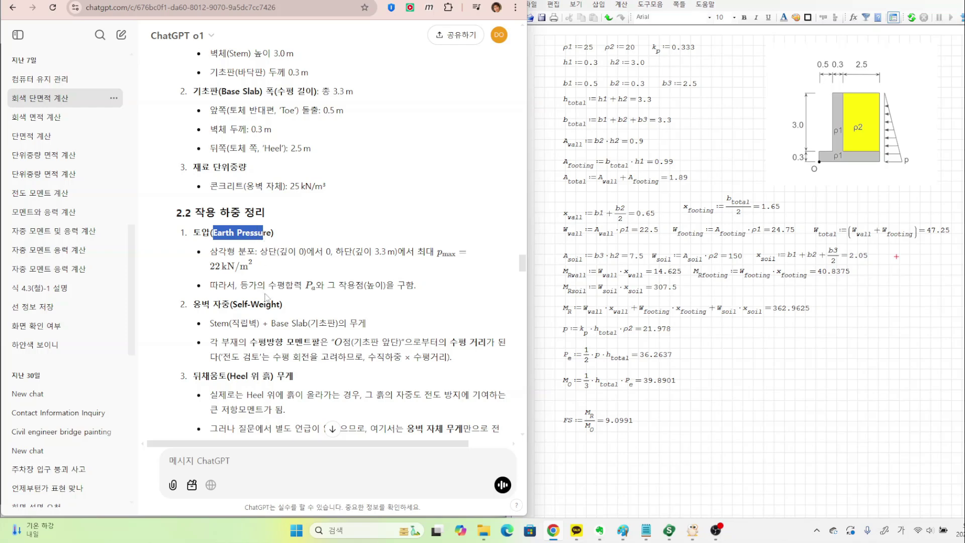
click(266, 297)
Step: Highlight the "Heel 위 흙" wording in the backfill soil weight heading
scroll(260, 343, down, 1)
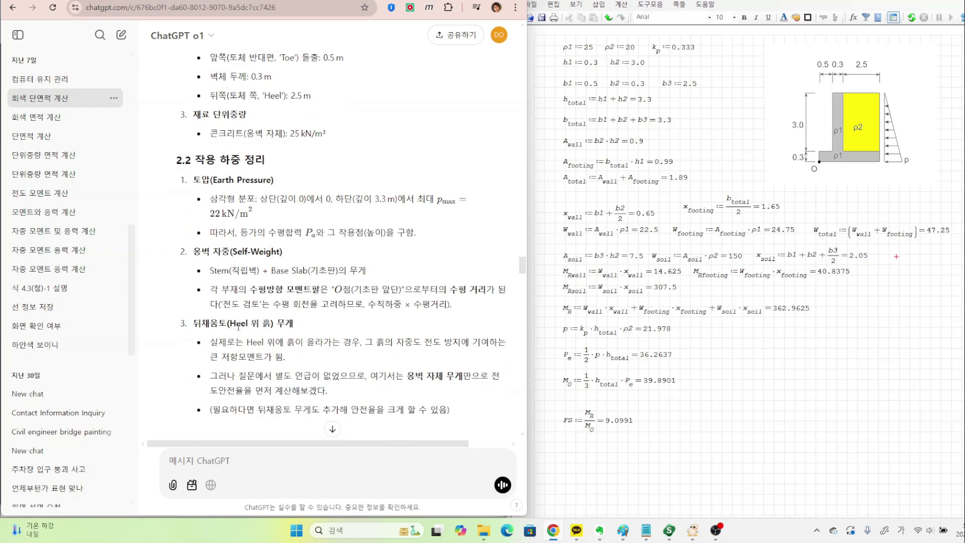
drag(238, 327, 277, 325)
click(310, 329)
Step: Highlight the backfill's resisting moment note, the phrase "별도 언급이 없었으" and "옹벽 자체 무게" in the backfill item
scroll(310, 329, down, 1)
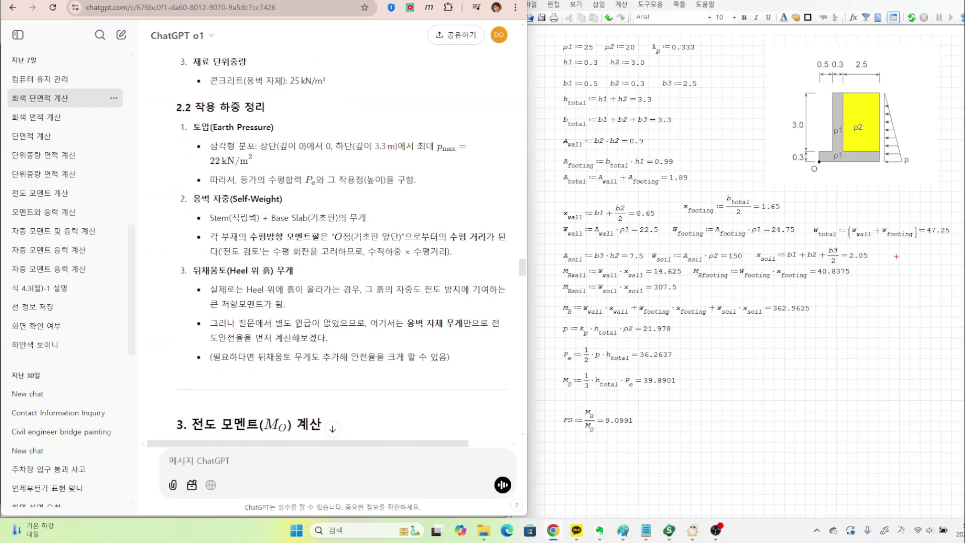
drag(248, 290, 441, 300)
click(339, 313)
drag(280, 322, 349, 322)
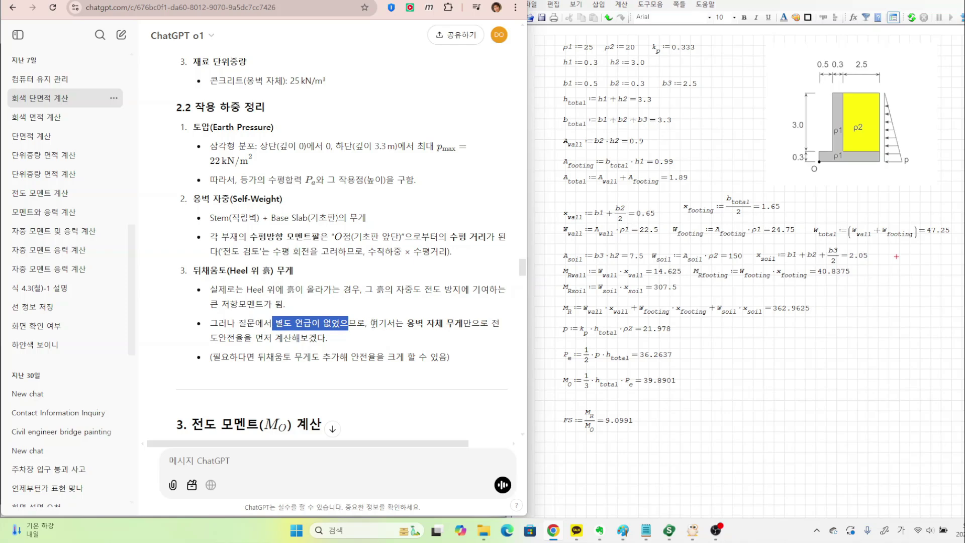
drag(407, 322, 464, 324)
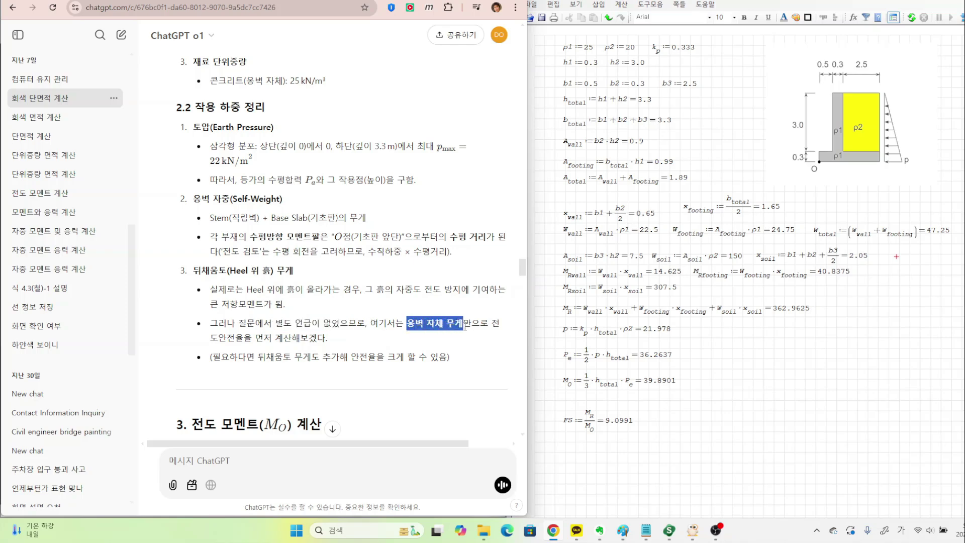
click(403, 335)
Step: Skim the overturning moment, resisting moment and safety factor calculations through to the prompt about omitted loads
scroll(341, 338, down, 2)
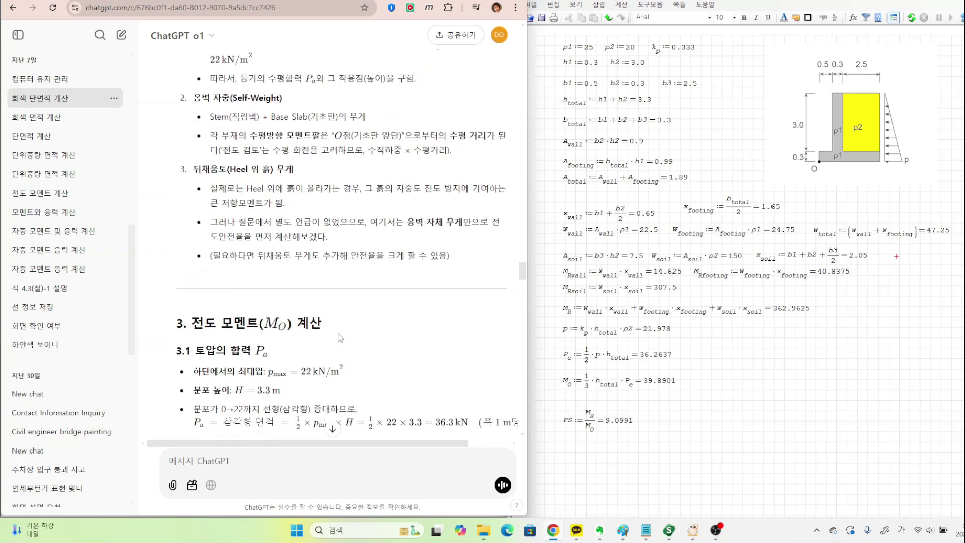
drag(284, 232, 368, 251)
scroll(342, 251, down, 7)
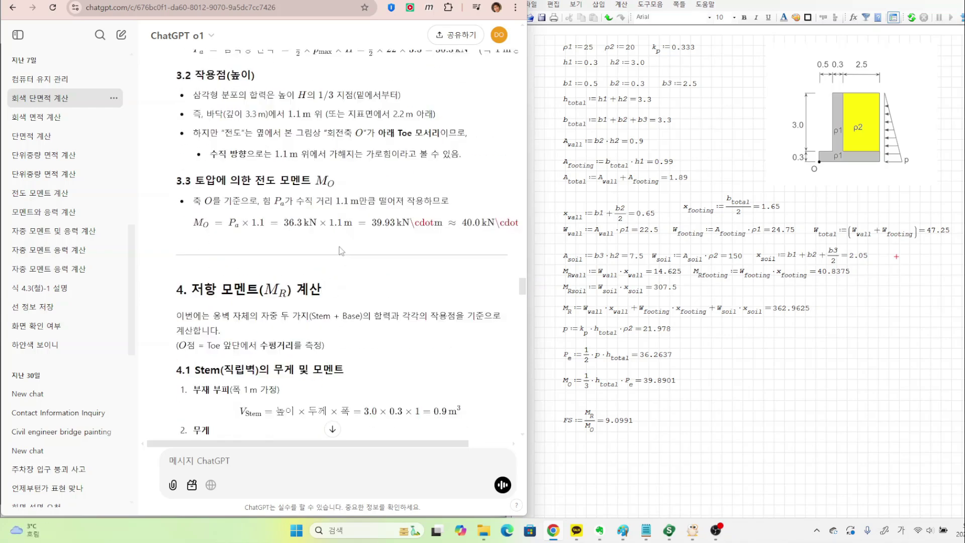
scroll(376, 256, down, 14)
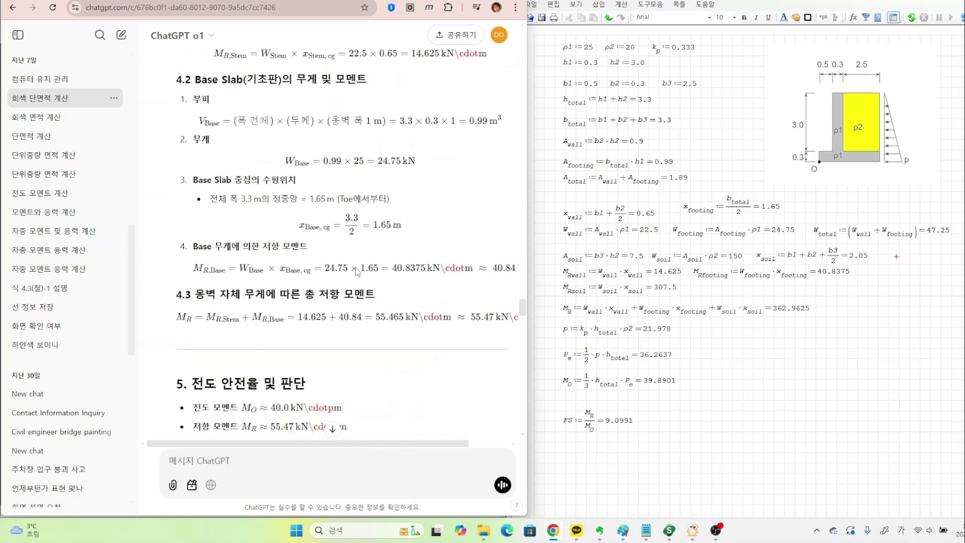
scroll(355, 267, down, 10)
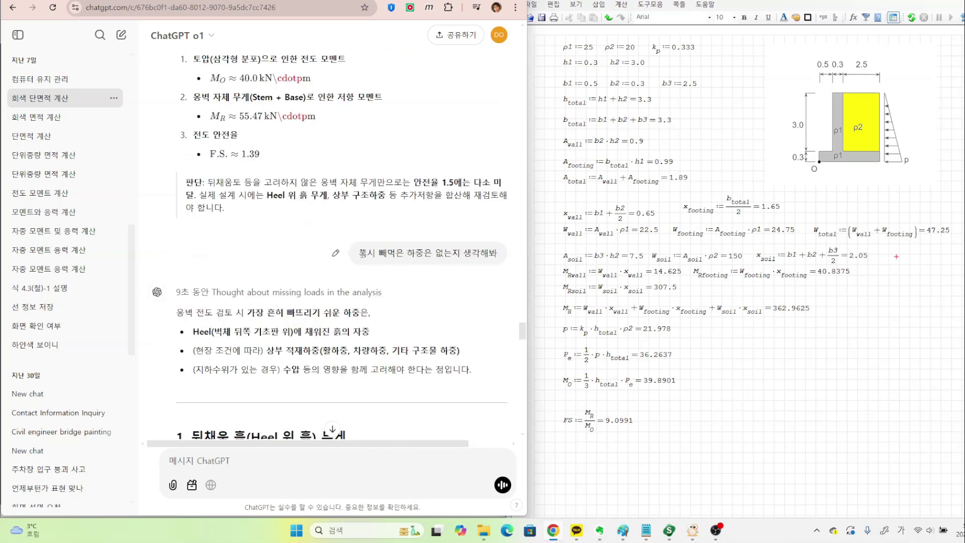
Step: Highlight the prompt about omitted loads, the phrase "빠뜨리기 쉬운 하중" and the bullet on the soil filled above the heel
drag(358, 253, 499, 253)
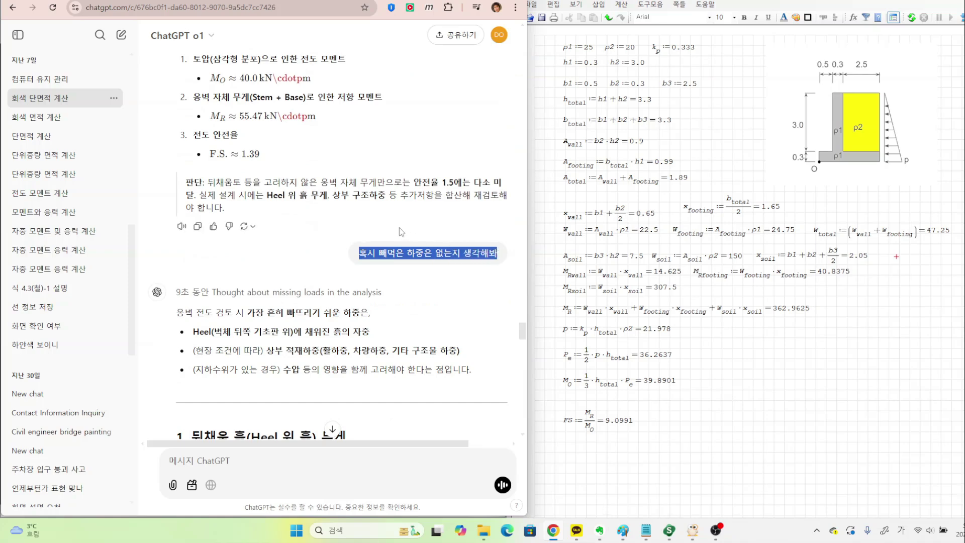
click(398, 271)
scroll(398, 270, down, 2)
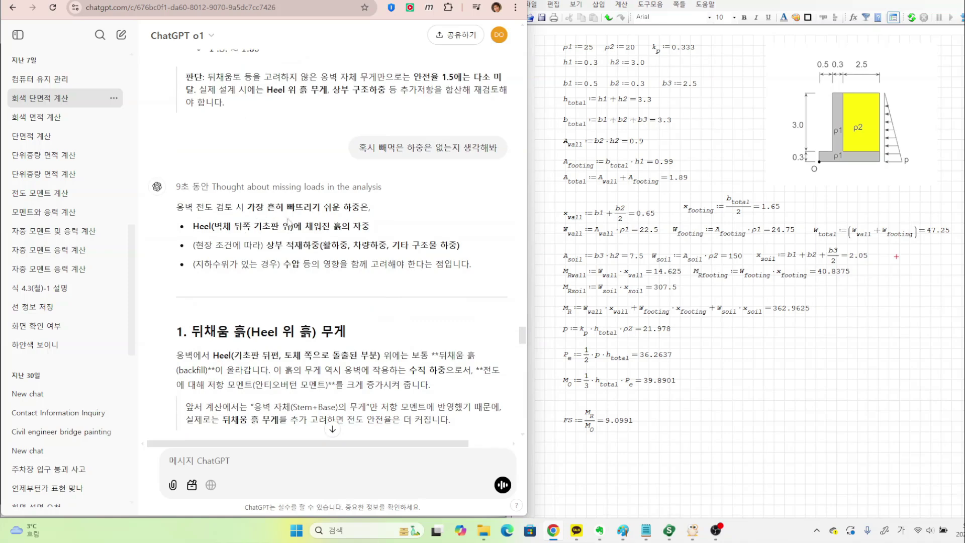
drag(287, 207, 352, 207)
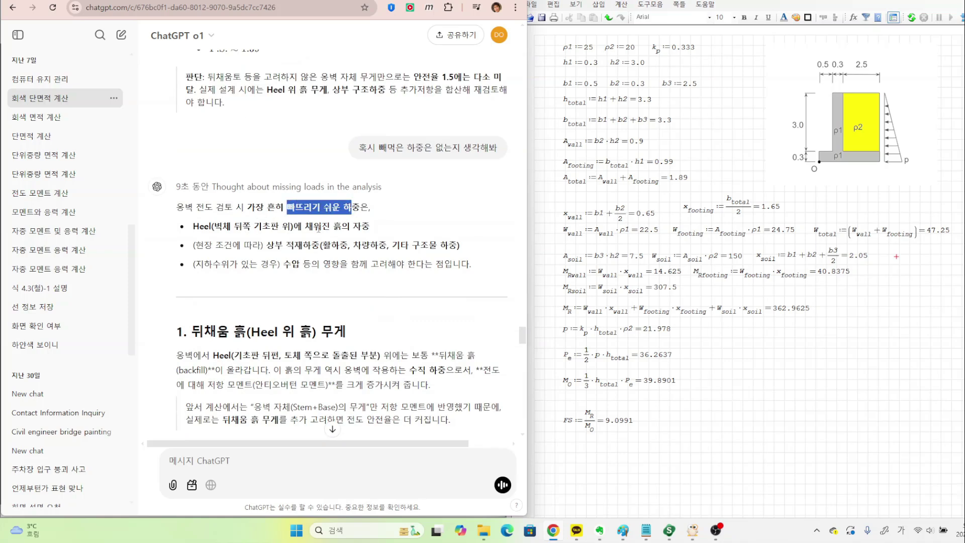
drag(203, 226, 369, 227)
click(397, 232)
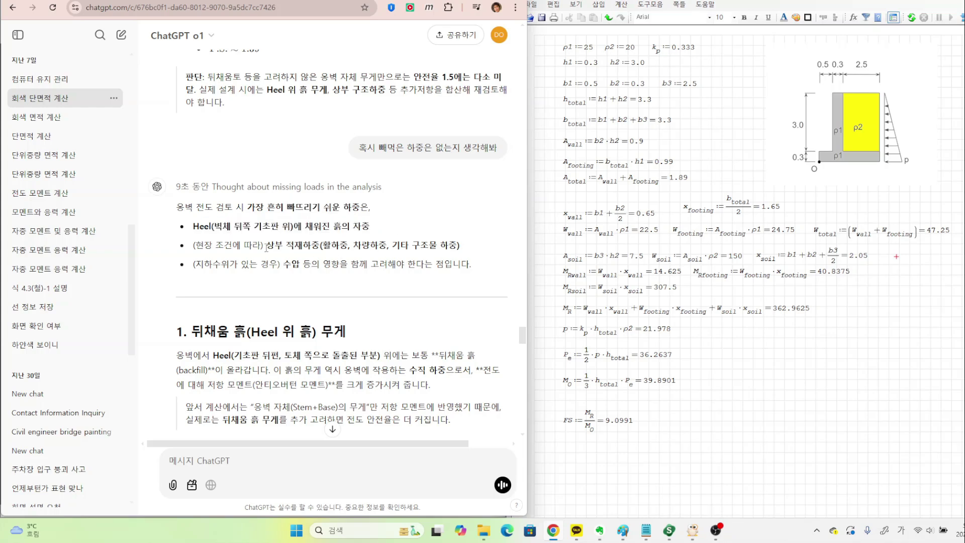
Step: Highlight the "상부 적재하중" surcharge wording and "수압" in the list of commonly omitted loads
drag(267, 245, 450, 246)
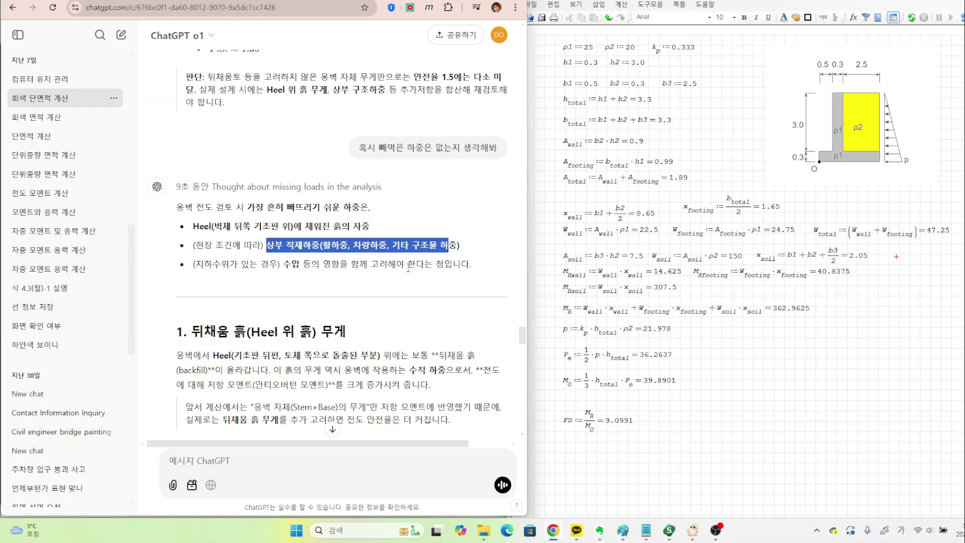
click(397, 274)
drag(292, 264, 331, 264)
click(362, 266)
Step: Highlight the "뒤채움 흙(Heel" heading wording and the 2.5 m heel dimension in the backfill weight example
scroll(358, 276, down, 5)
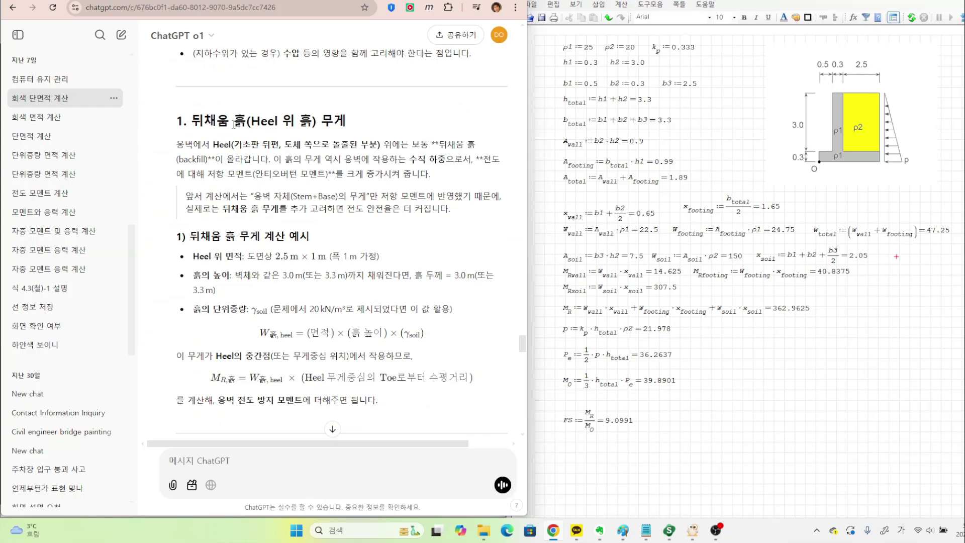
drag(196, 125, 276, 122)
click(344, 141)
scroll(353, 193, down, 1)
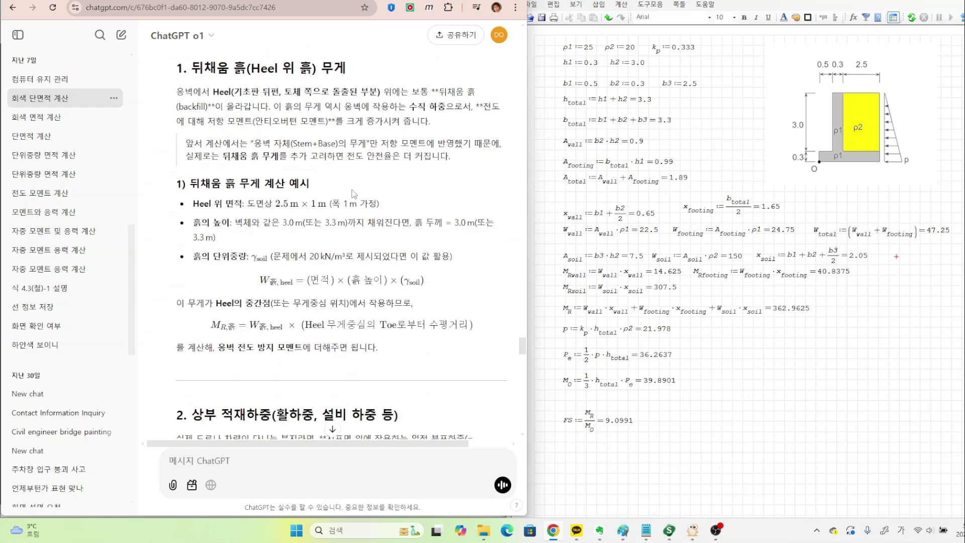
scroll(353, 193, down, 1)
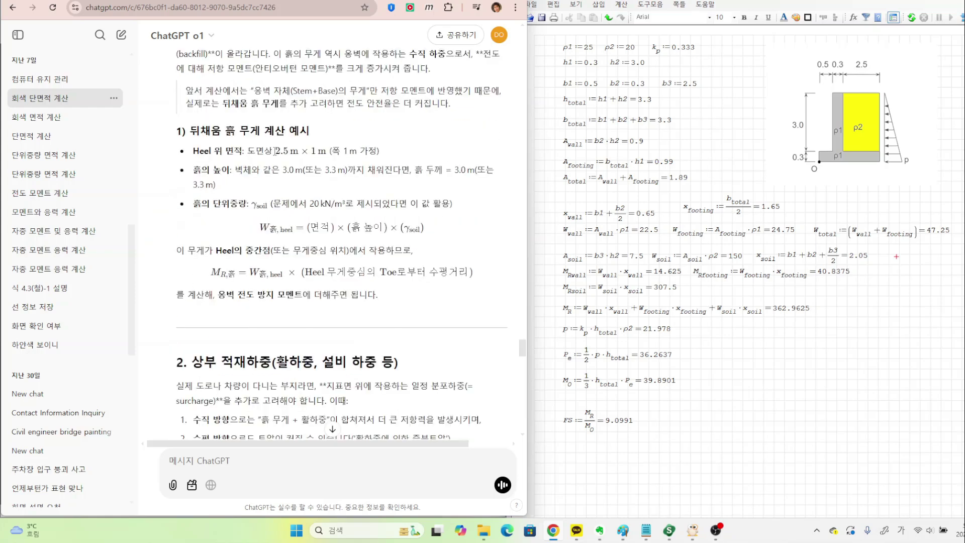
drag(274, 151, 292, 172)
click(332, 186)
click(387, 188)
Step: Highlight "적재하중(활하중, 설비" in the section 2 heading and the groundwater wording in the section 3 heading
scroll(364, 226, down, 3)
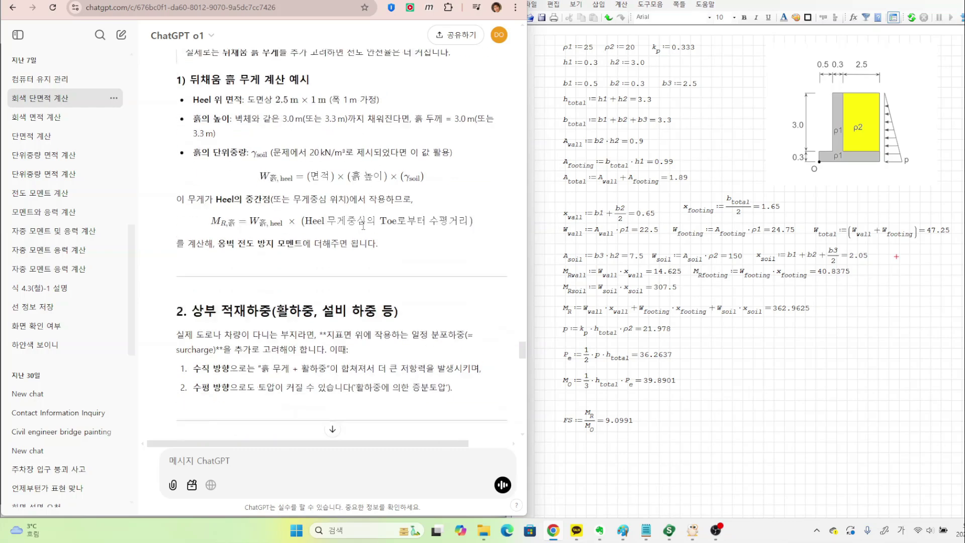
scroll(363, 229, down, 3)
scroll(347, 226, up, 2)
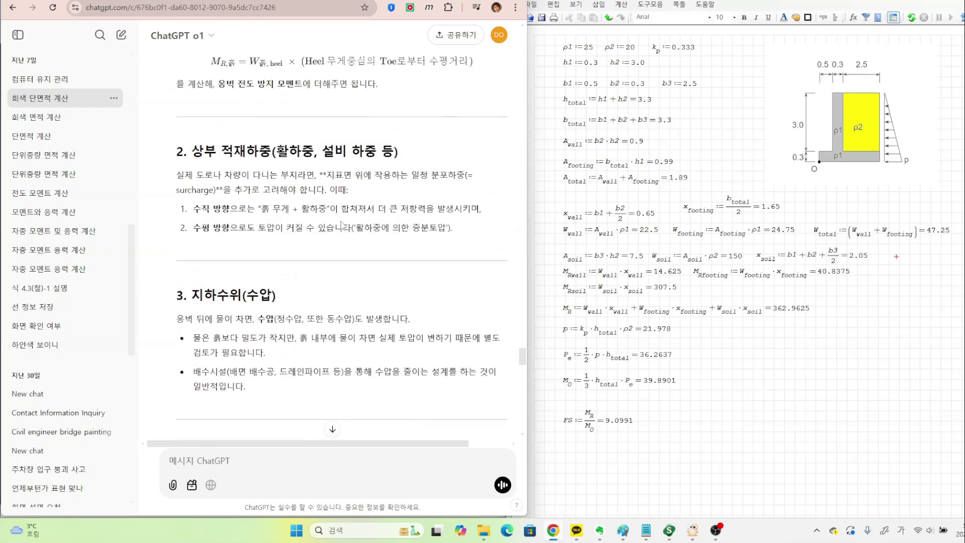
drag(248, 152, 353, 151)
click(312, 222)
drag(230, 295, 271, 296)
click(358, 293)
Step: Highlight the conclusion's bullets on heel soil weight, live load and groundwater under section 4
scroll(359, 257, down, 7)
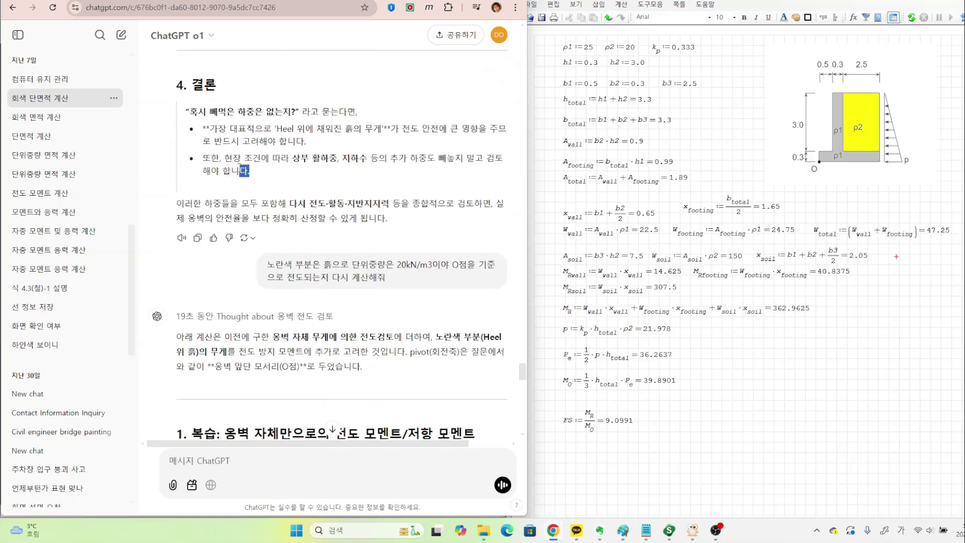
drag(250, 171, 200, 134)
click(323, 173)
drag(241, 141, 292, 142)
click(354, 175)
Step: Highlight the sentence on estimating the safety factor more accurately and the follow-up prompt giving the yellow soil's 20kN/m3 unit weight
scroll(351, 189, down, 1)
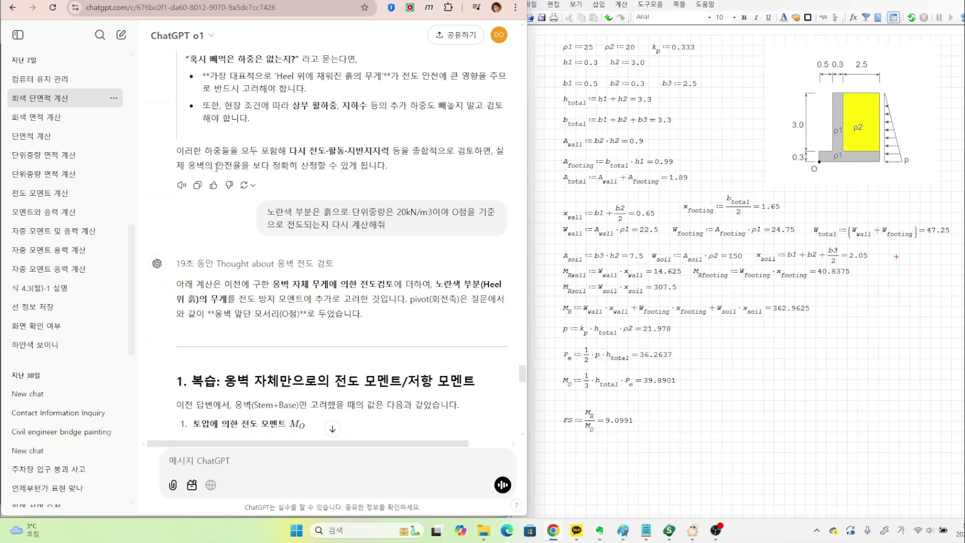
drag(216, 166, 370, 167)
click(298, 207)
drag(271, 215, 435, 213)
click(432, 215)
Step: Highlight the wall height 3.3, maximum pressure 22, resultant 36.3 kN and lever arm 3.3/3 in the overturning moment recap
scroll(410, 239, down, 6)
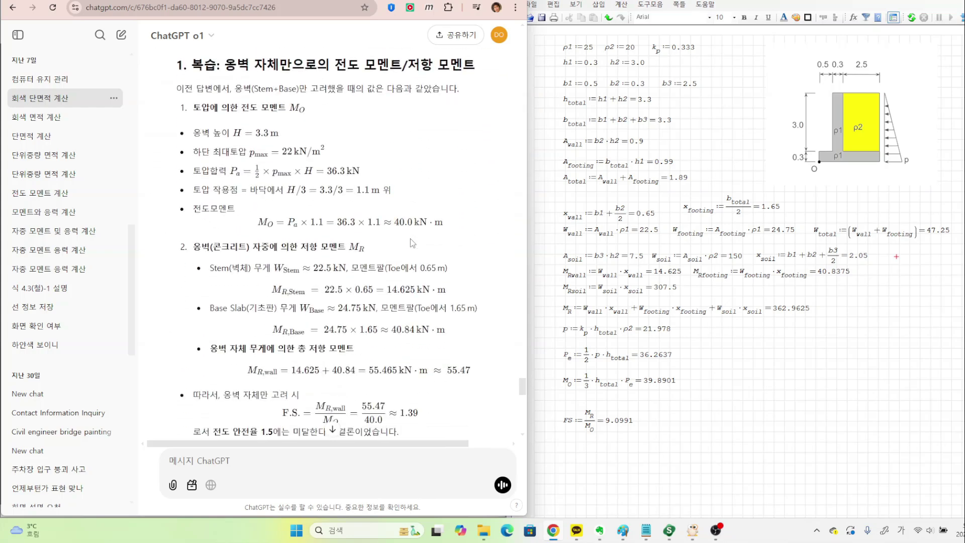
drag(256, 134, 270, 133)
click(320, 137)
drag(283, 152, 296, 156)
drag(327, 172, 349, 173)
click(352, 202)
drag(320, 191, 345, 191)
Step: Draw a horizontal arrow into the wall over the diagram's earth-pressure triangle, and clear the drawing
key(ctrl+2)
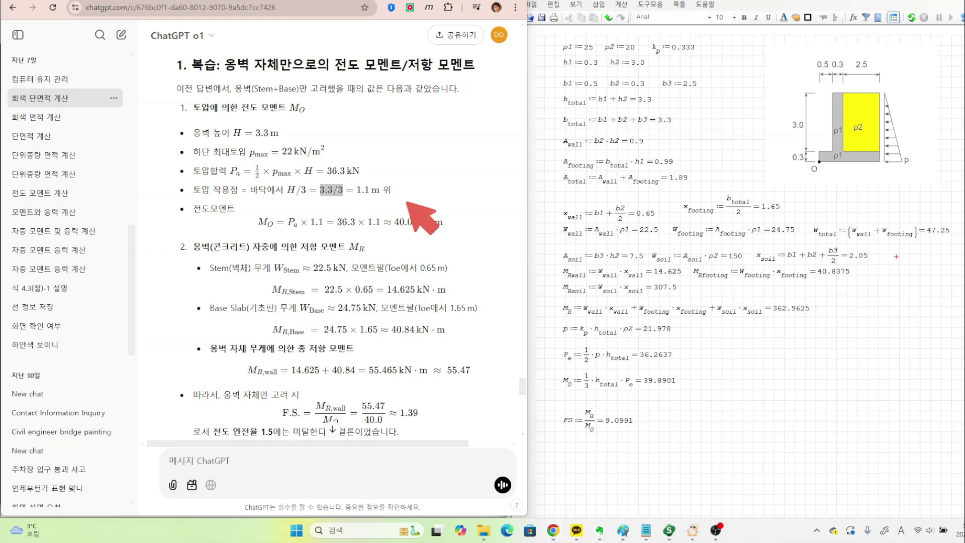
drag(886, 139, 938, 138)
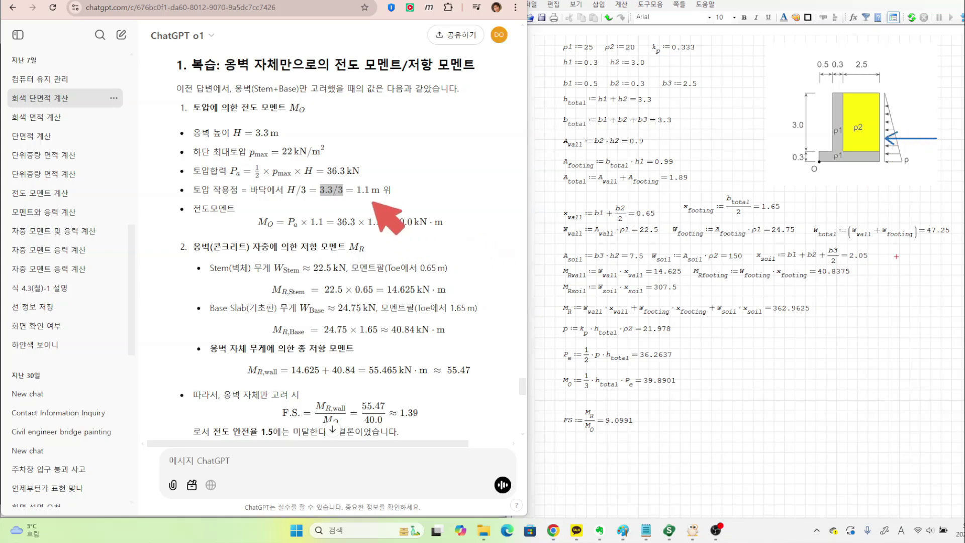
key(Escape)
Step: Circle the worksheet's overturning moment result 39.8901 to compare it with the 40.0 kN·m answer, and clear the mark
scroll(415, 209, down, 1)
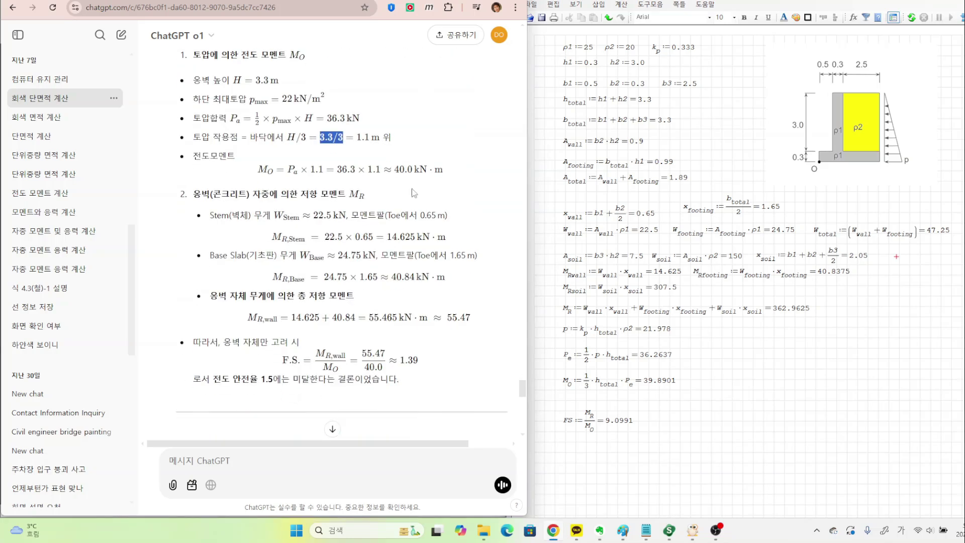
key(ctrl+alt+d)
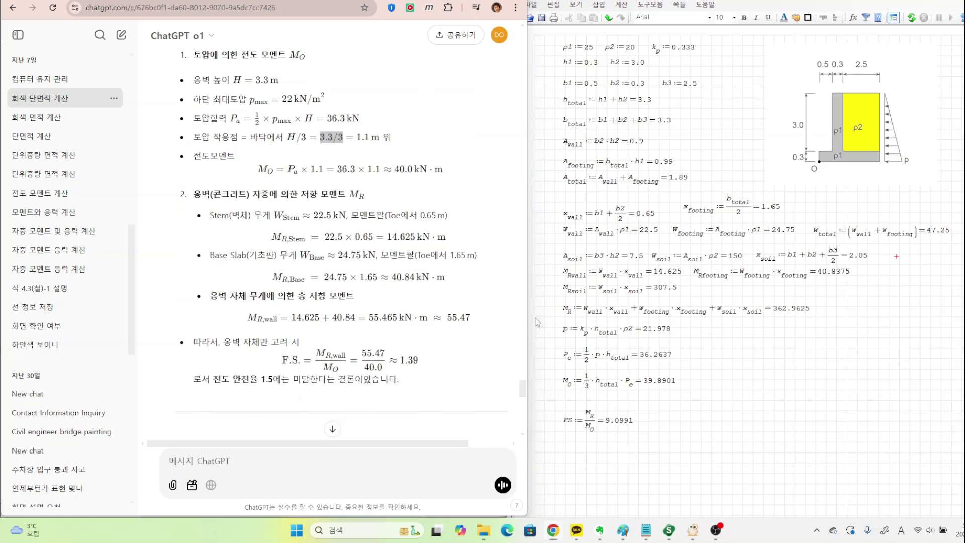
mouse_move(658, 391)
mouse_down()
mouse_move(669, 369)
mouse_move(653, 390)
mouse_up()
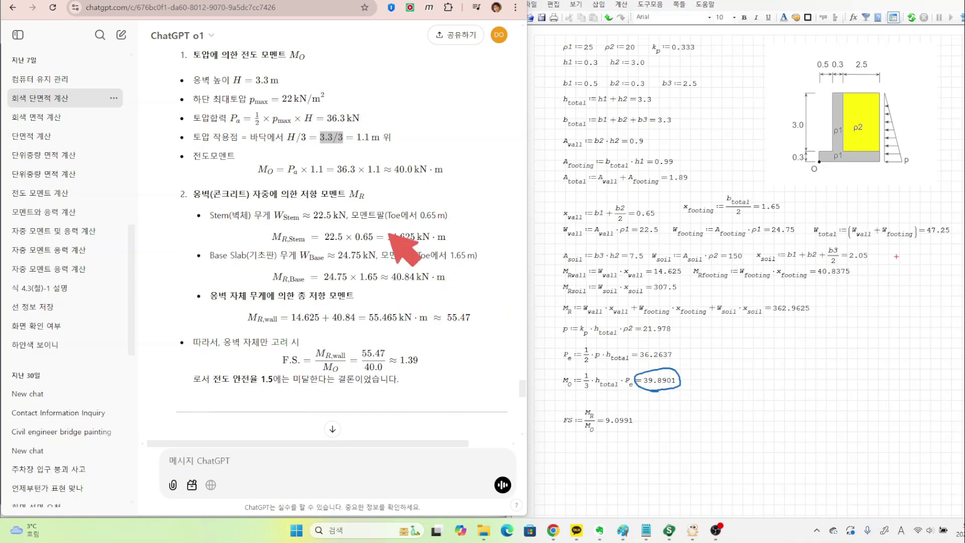
key(ctrl+alt+d)
Step: Highlight the stem's 0.65 m moment arm in its description and in the stem resisting moment equation
scroll(308, 238, down, 2)
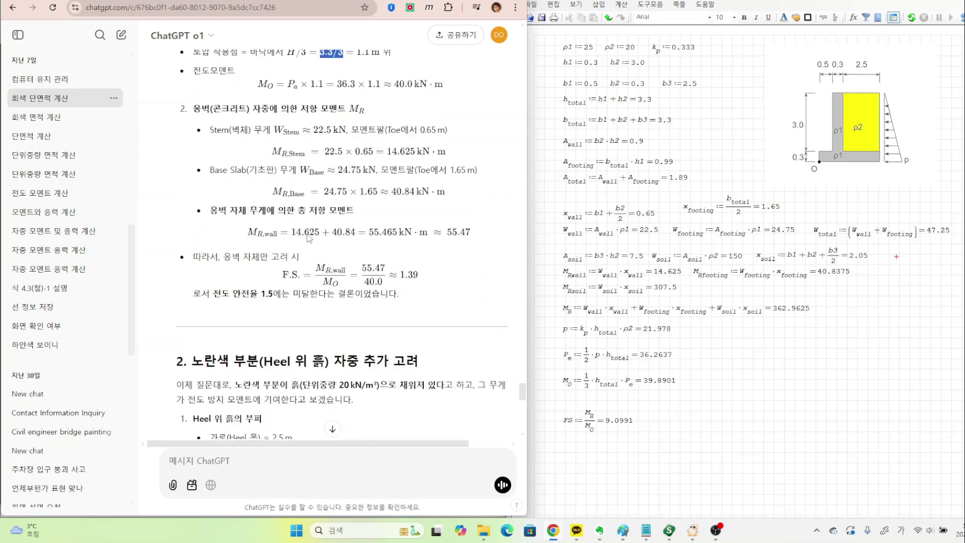
scroll(335, 206, up, 1)
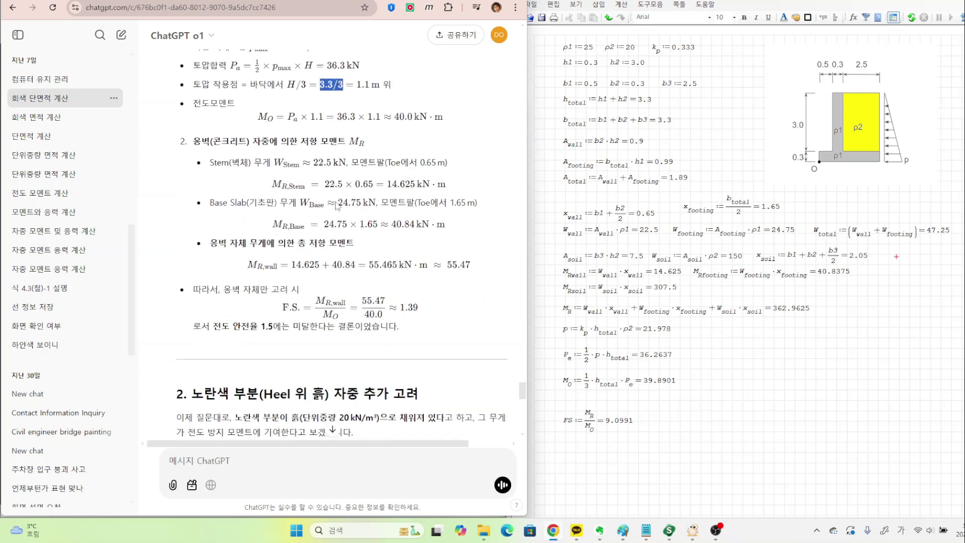
drag(420, 162, 441, 162)
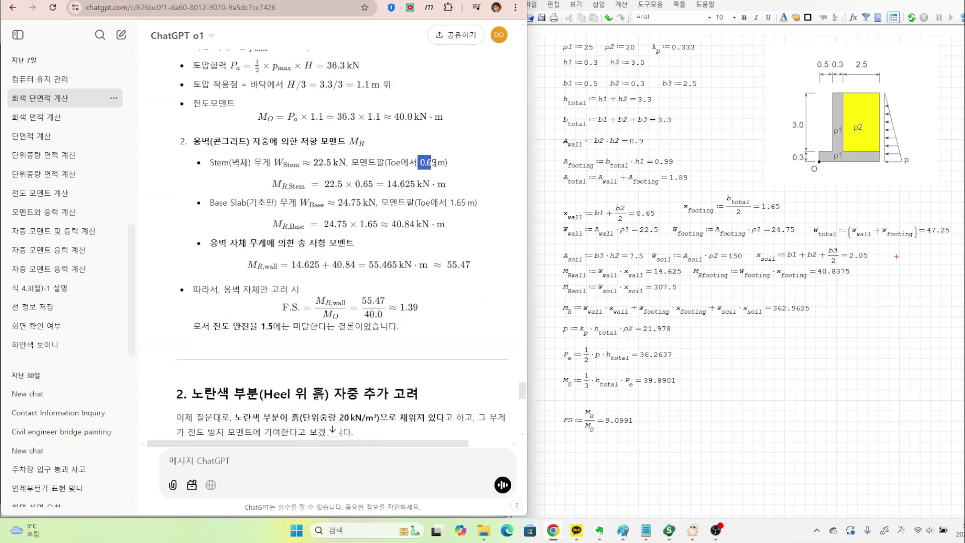
drag(355, 184, 375, 183)
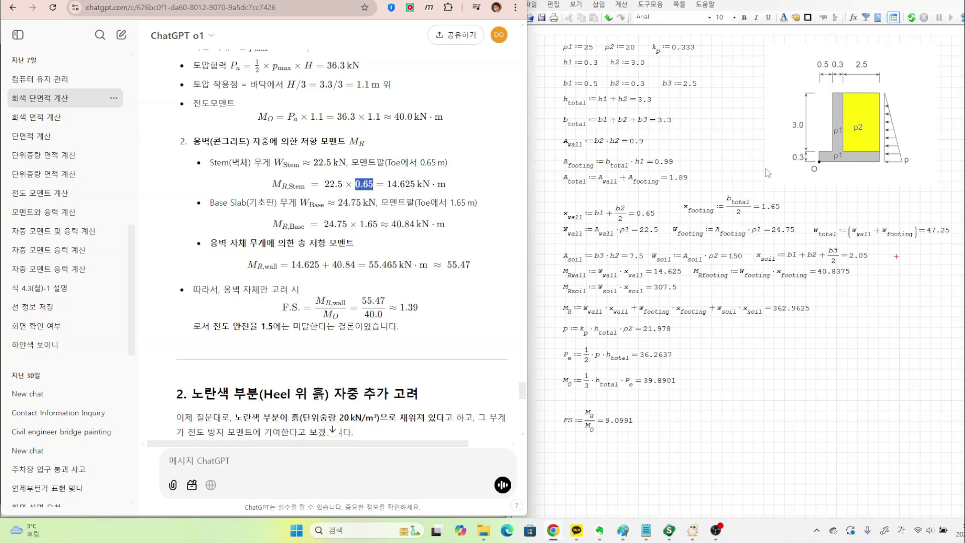
Step: Sketch the stem's downward weight arrow and its lever arm from O on the diagram, underline 0.65 m, and clear the marks
click(821, 159)
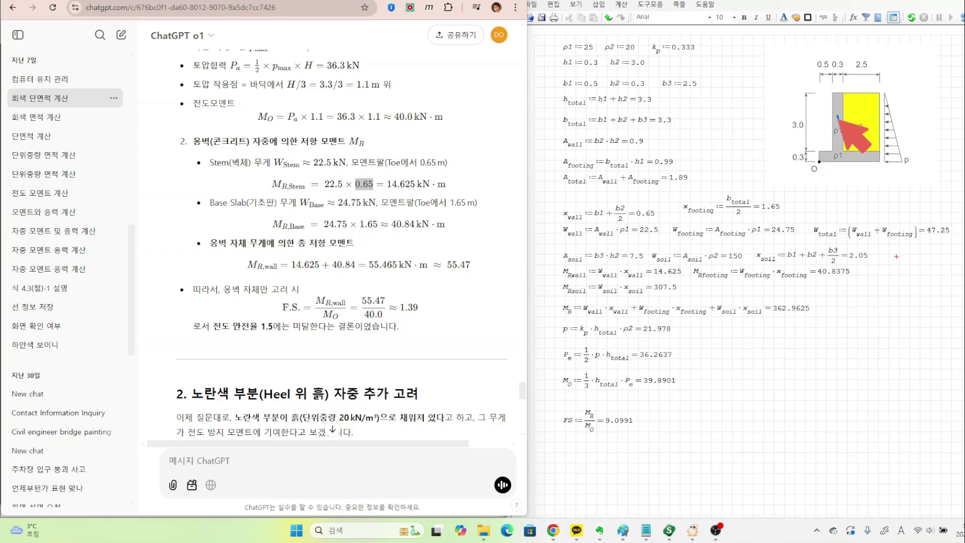
drag(837, 118, 838, 129)
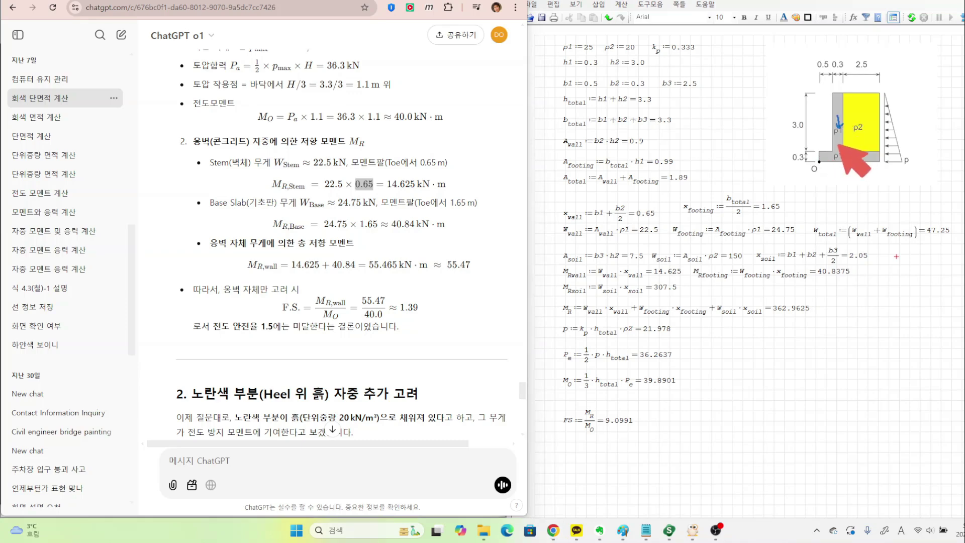
mouse_move(840, 165)
mouse_down()
mouse_move(827, 172)
mouse_move(841, 151)
mouse_up()
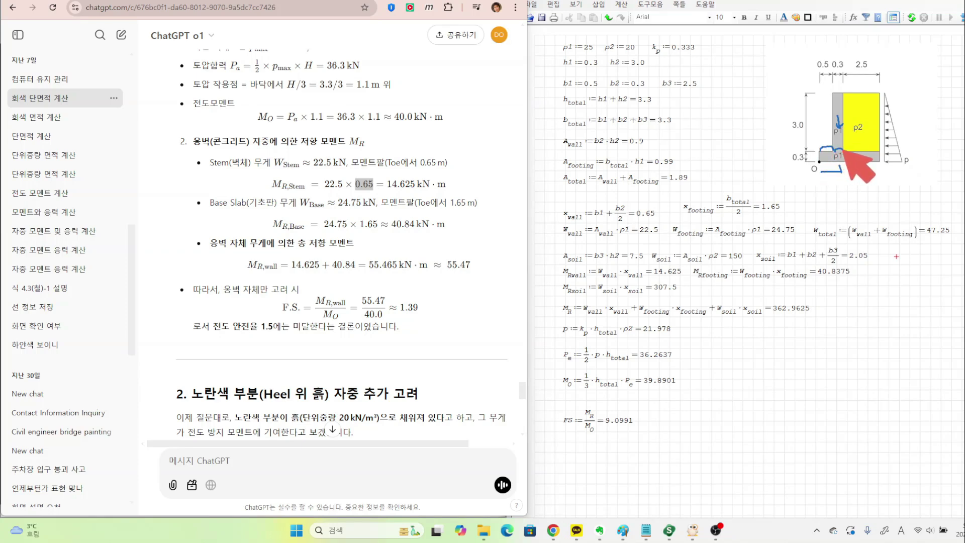
drag(421, 172, 444, 169)
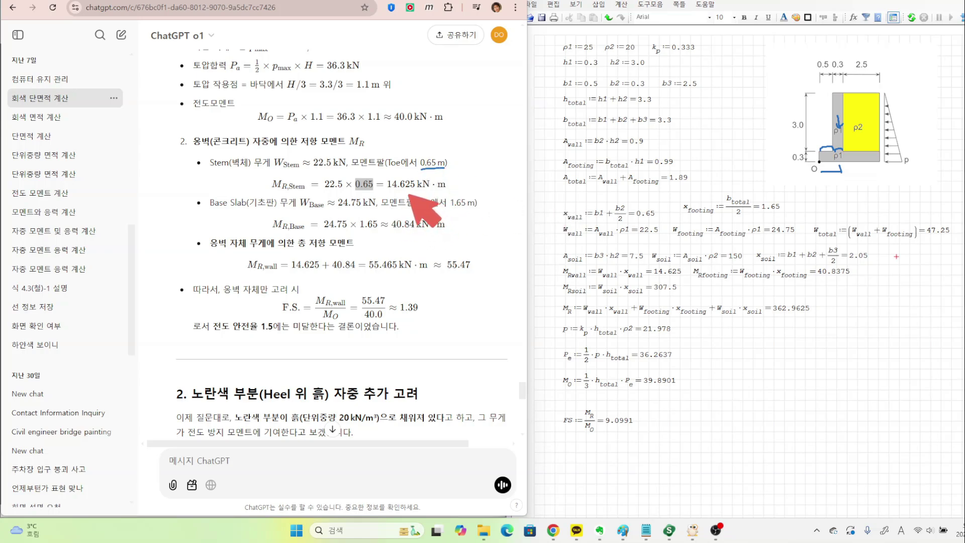
key(Escape)
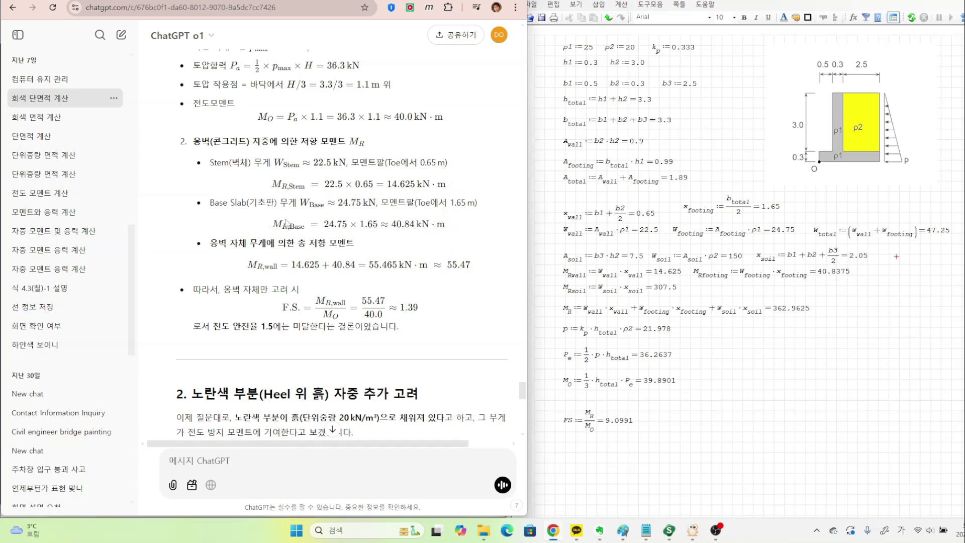
Step: Highlight the base slab's 1.65 m moment arm, and mark the moments 14.625 and 40.8375, the 55.47 total and the 1.39 safety factor
drag(451, 202, 468, 203)
click(462, 221)
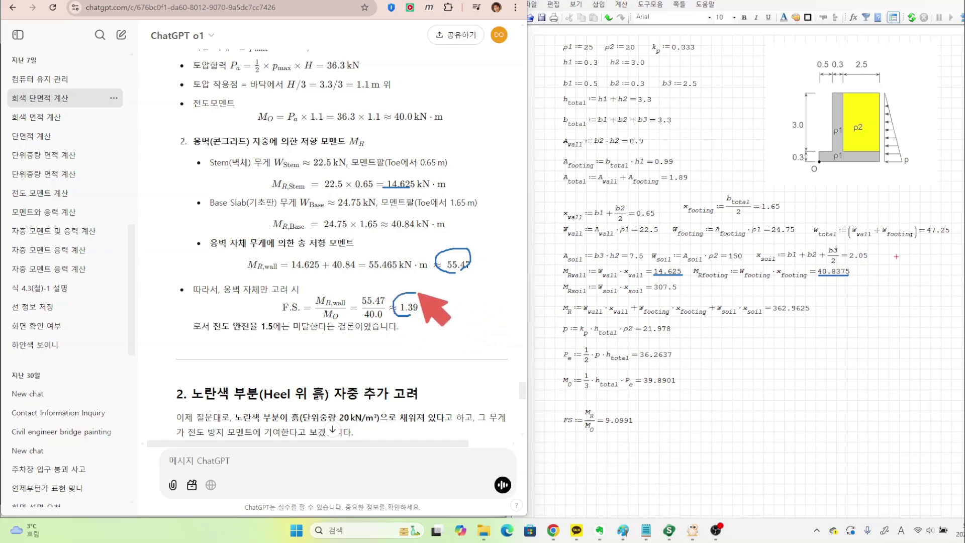
Step: Circle the soil weight term in the worksheet's soil resisting moment formula, underline its definition and circle its value 150
scroll(440, 309, down, 2)
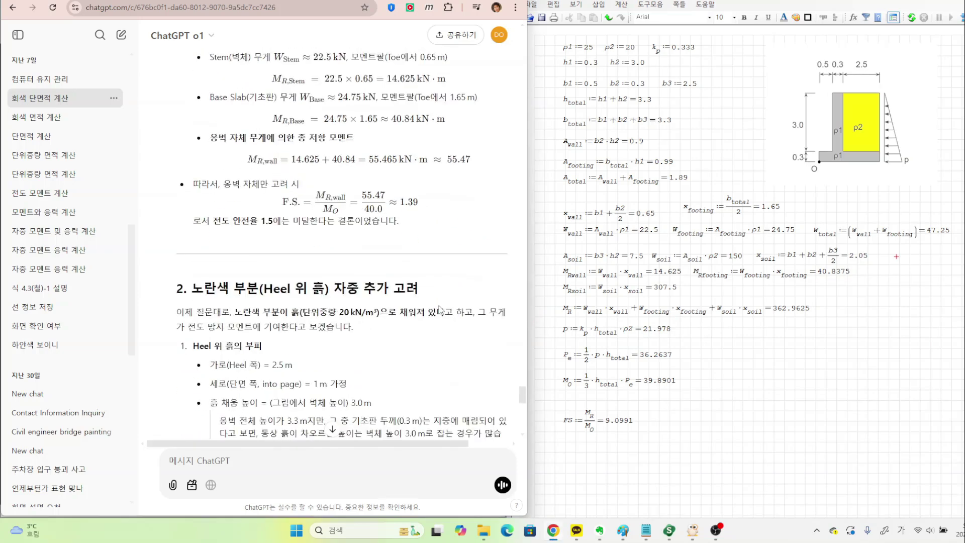
scroll(438, 309, down, 2)
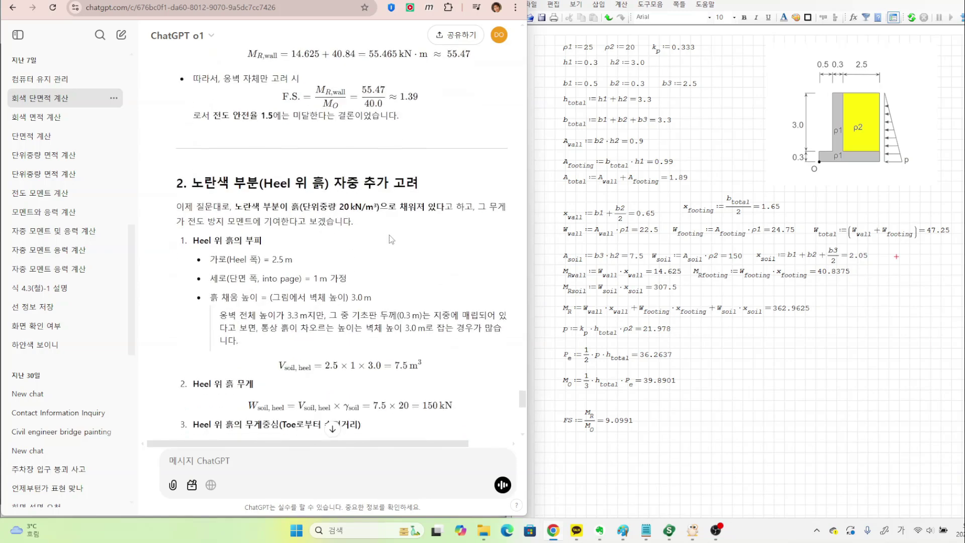
scroll(390, 235, down, 1)
scroll(389, 235, down, 1)
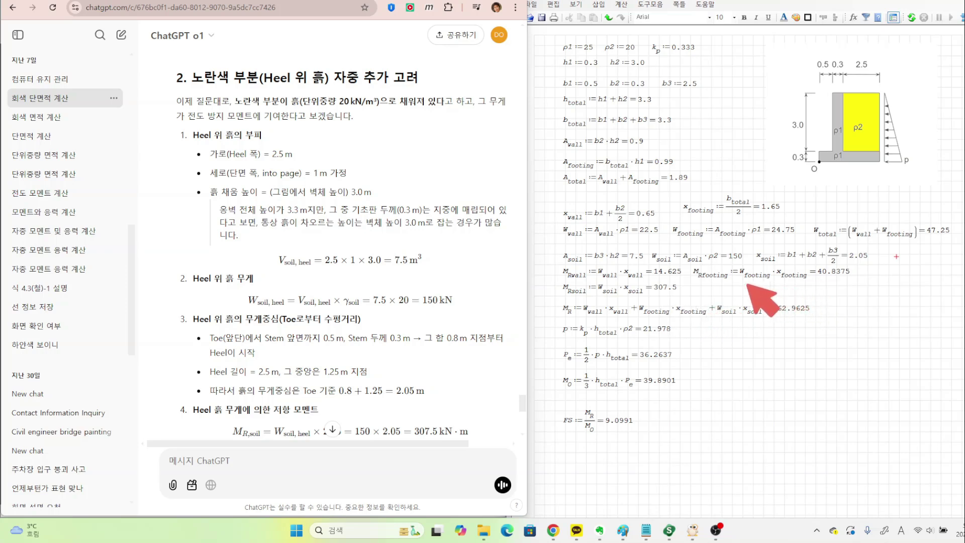
drag(623, 283, 622, 296)
mouse_move(653, 263)
mouse_down()
mouse_move(748, 247)
mouse_move(738, 260)
mouse_up()
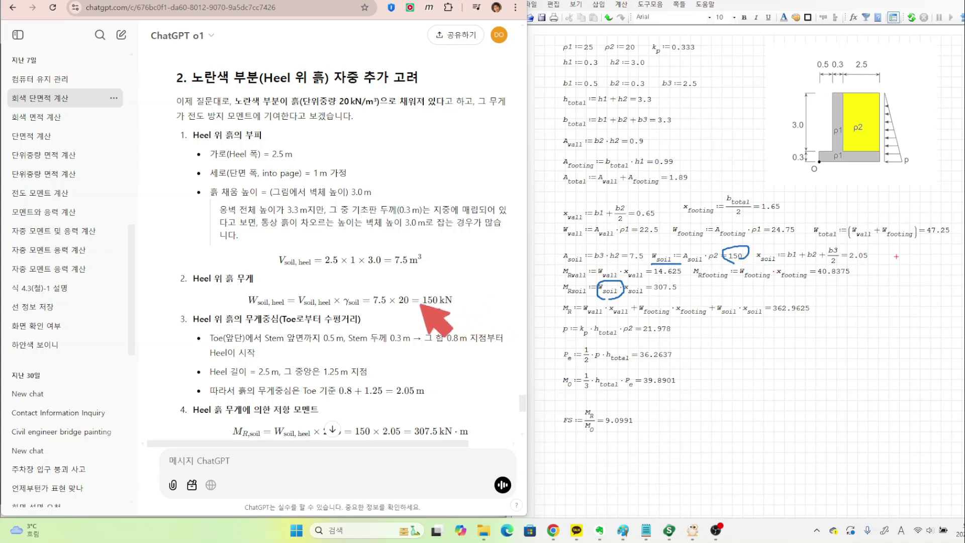
Step: Circle the 150 kN heel soil weight and underline "Toe로부터 수평거리" in ChatGPT's answer, and clear the marks
drag(421, 305, 448, 297)
drag(283, 325, 366, 326)
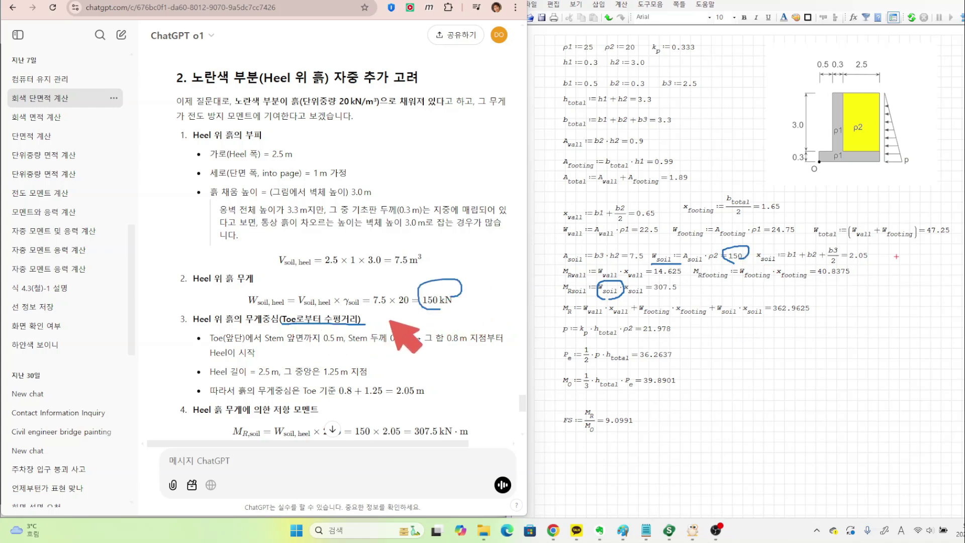
key(Escape)
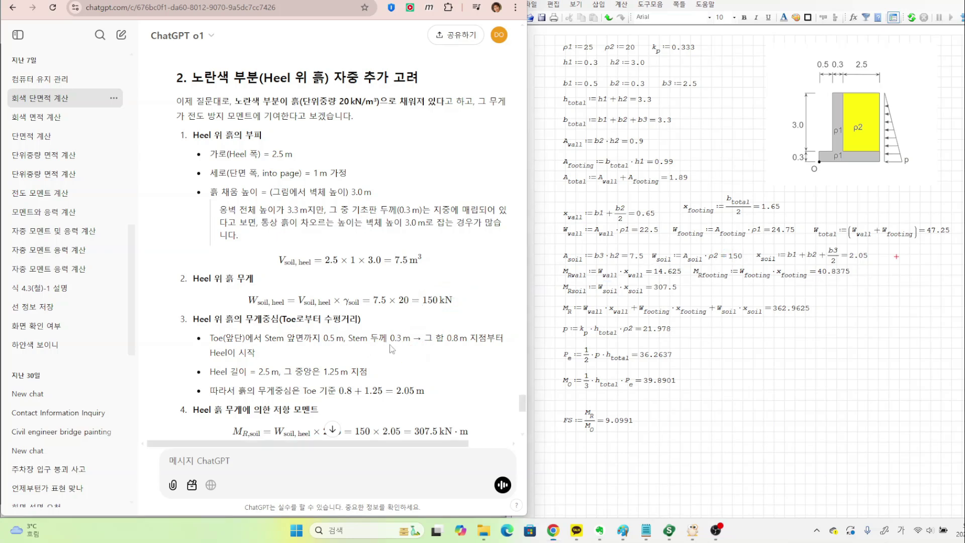
Step: Highlight 0.5 and 0.8 in the heel soil's centroid calculation, and mark the heel's starting offset from O and its midpoint on the diagram
drag(323, 338, 336, 338)
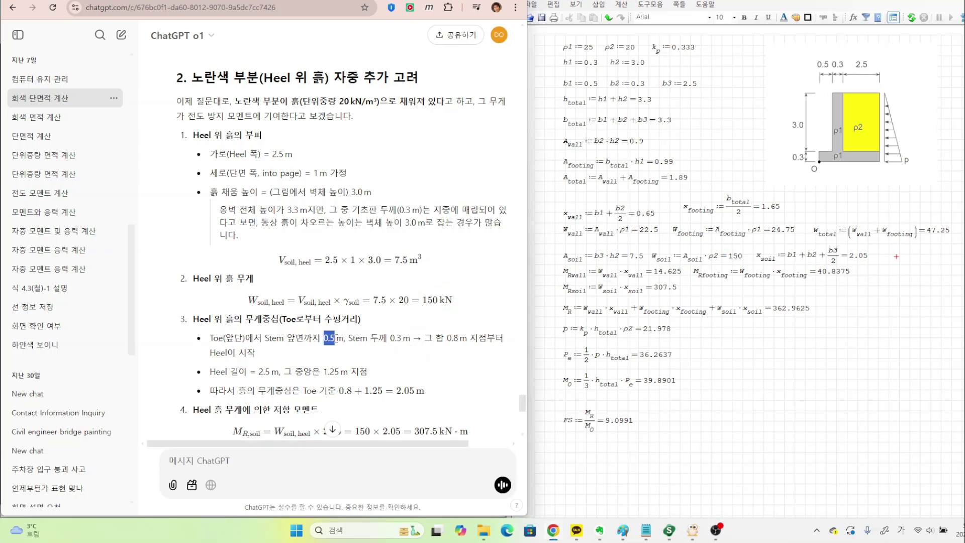
click(395, 341)
drag(447, 338, 459, 339)
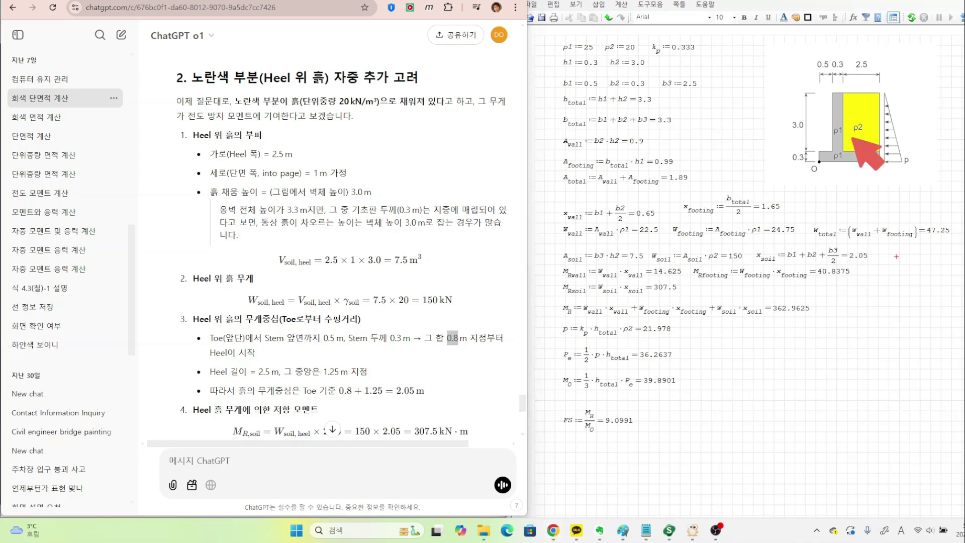
drag(819, 161, 861, 159)
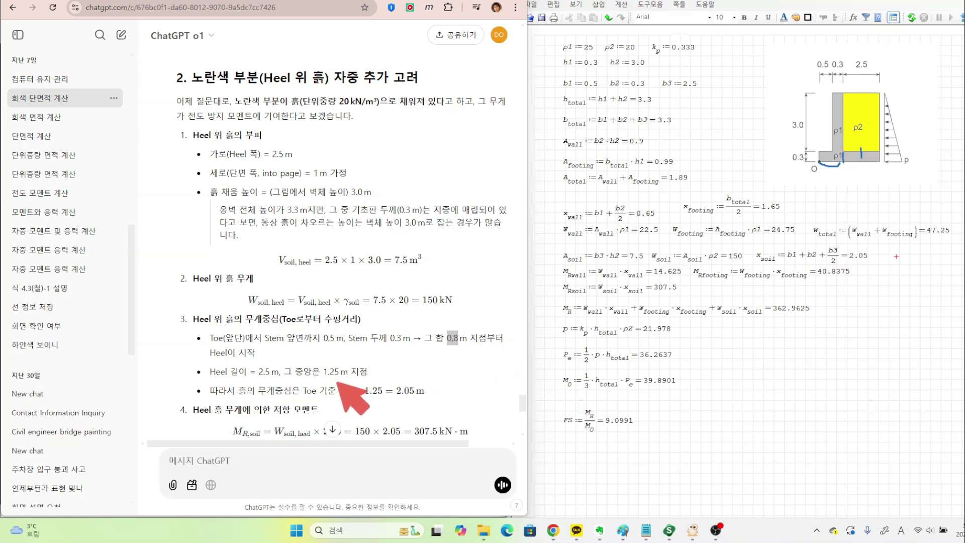
Step: Mark 2.5, 1.25, 0.8 + 1.25 and 2.05 m in the answer, mark the worksheet's soil arm and its value, and clear the marks
mouse_move(252, 376)
mouse_down()
mouse_move(339, 376)
mouse_move(384, 396)
mouse_move(421, 381)
mouse_move(402, 401)
mouse_up()
drag(774, 247, 779, 258)
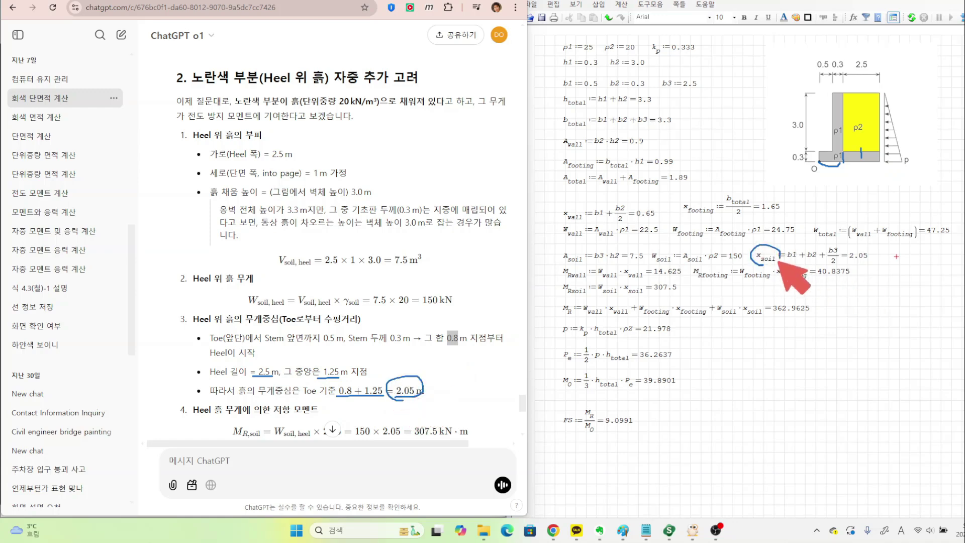
drag(848, 262, 878, 262)
key(Escape)
Step: Highlight 150 × 2.05 in the answer's heel soil resisting moment, and clear the selection
scroll(422, 382, down, 2)
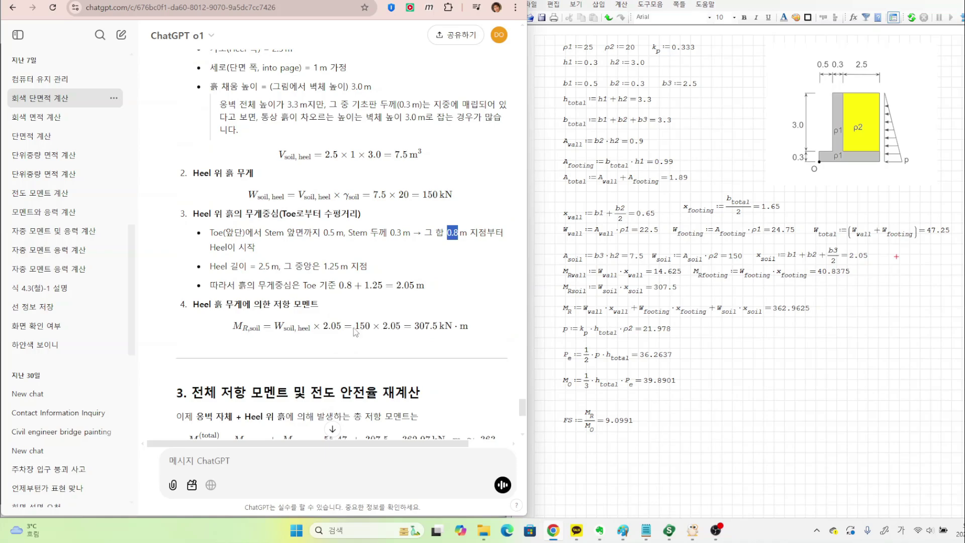
drag(354, 329, 390, 329)
click(390, 330)
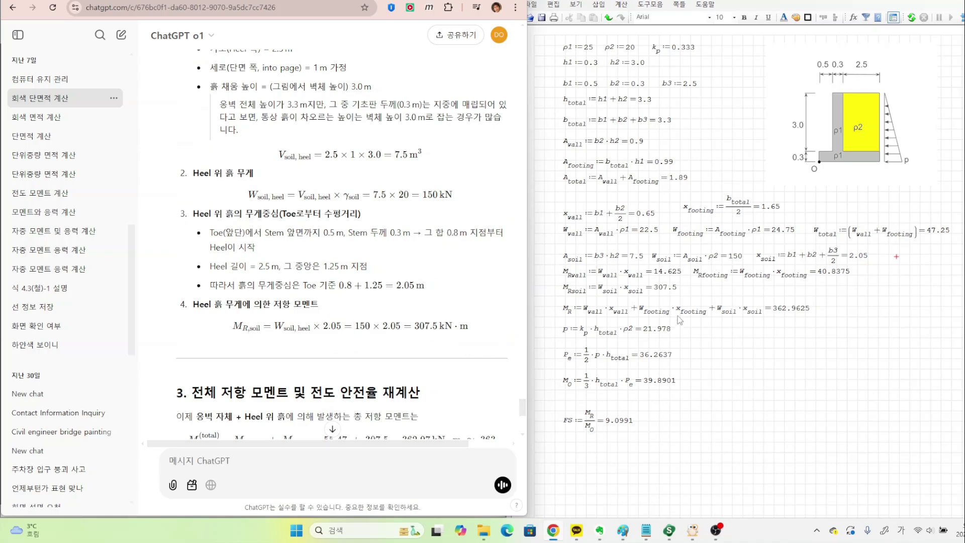
Step: Mark the total resisting moment, overturning moment and 9.1 safety factor in the answer and the two moments in the worksheet, and clear the marks
scroll(429, 356, down, 3)
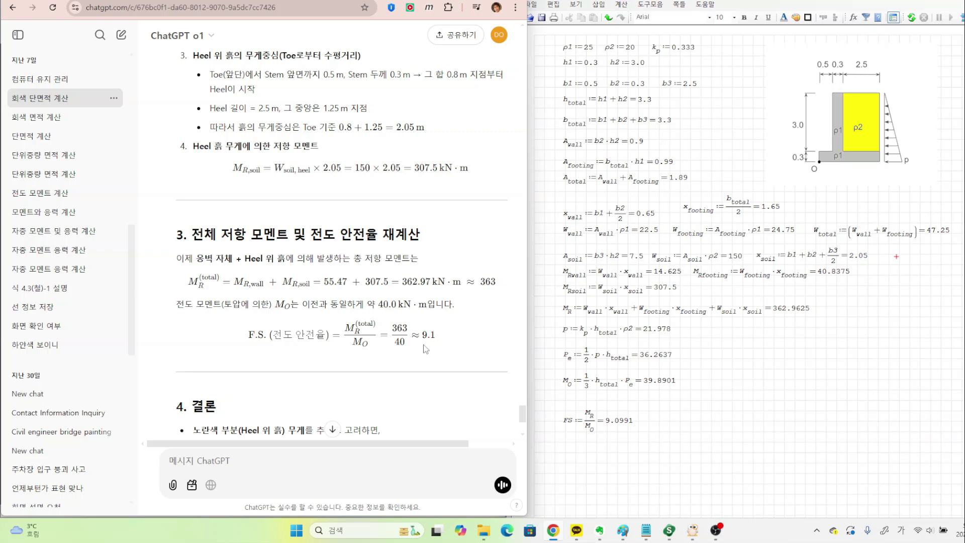
mouse_move(492, 272)
mouse_down()
mouse_move(477, 280)
mouse_move(495, 286)
mouse_up()
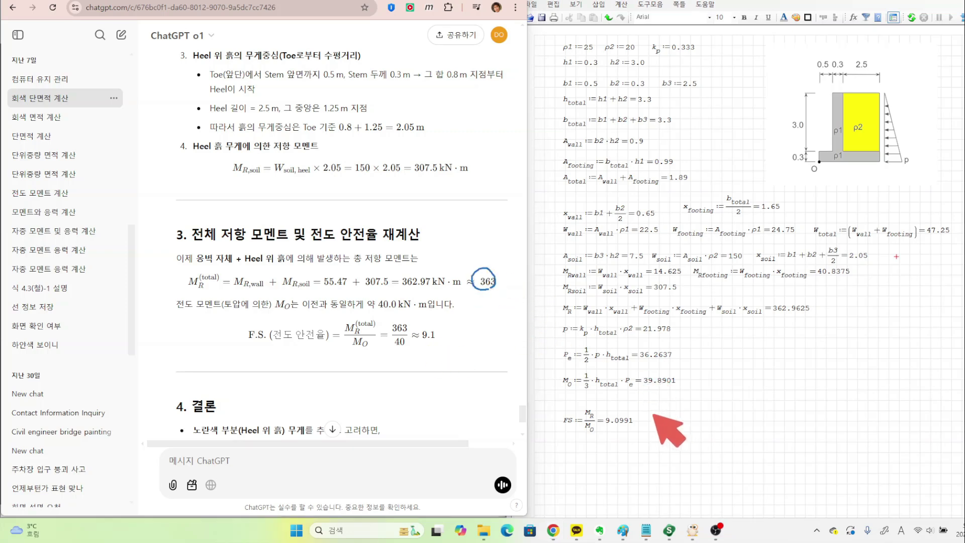
mouse_move(810, 315)
mouse_down()
mouse_move(772, 312)
mouse_move(799, 310)
mouse_up()
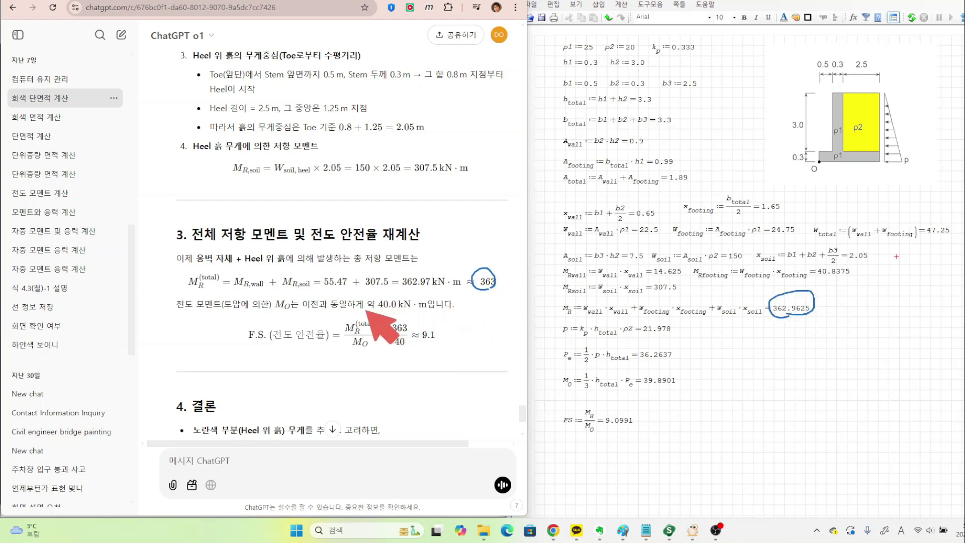
drag(365, 311, 423, 312)
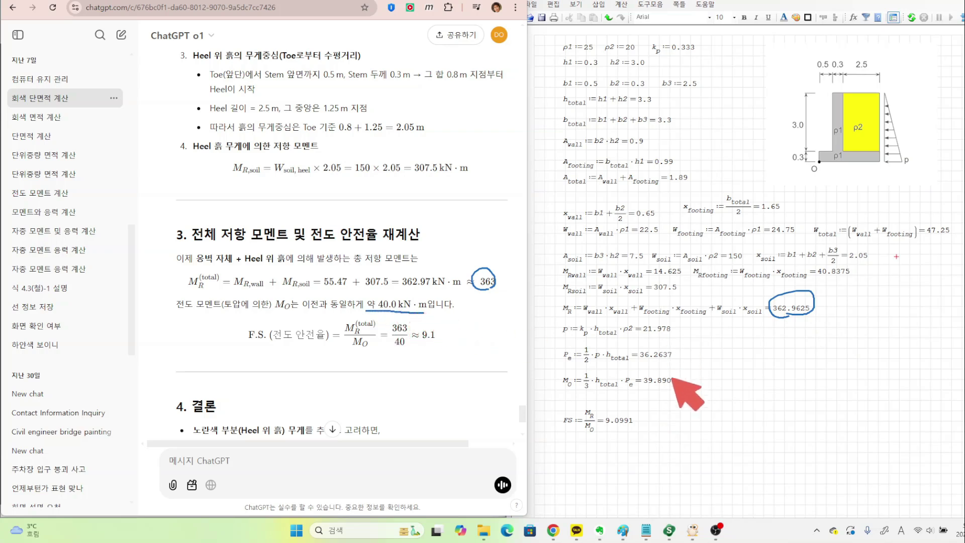
drag(562, 388, 581, 387)
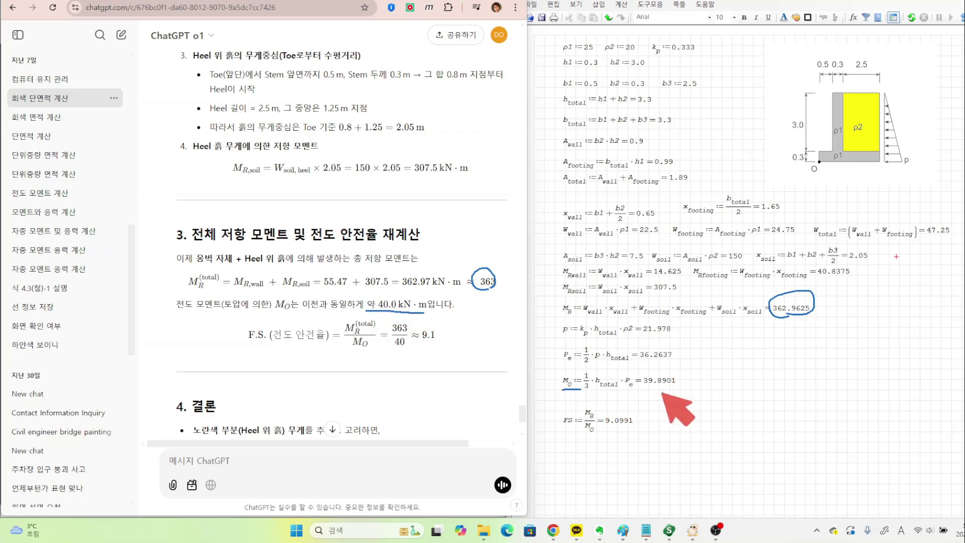
mouse_move(663, 393)
mouse_down()
mouse_move(668, 358)
mouse_move(663, 392)
mouse_up()
mouse_move(439, 347)
mouse_down()
mouse_move(417, 327)
mouse_move(436, 344)
mouse_up()
key(Escape)
Step: Review the conclusion of the heel soil answer and the earlier answer's sections on surcharge, groundwater and omitted loads
scroll(461, 353, down, 3)
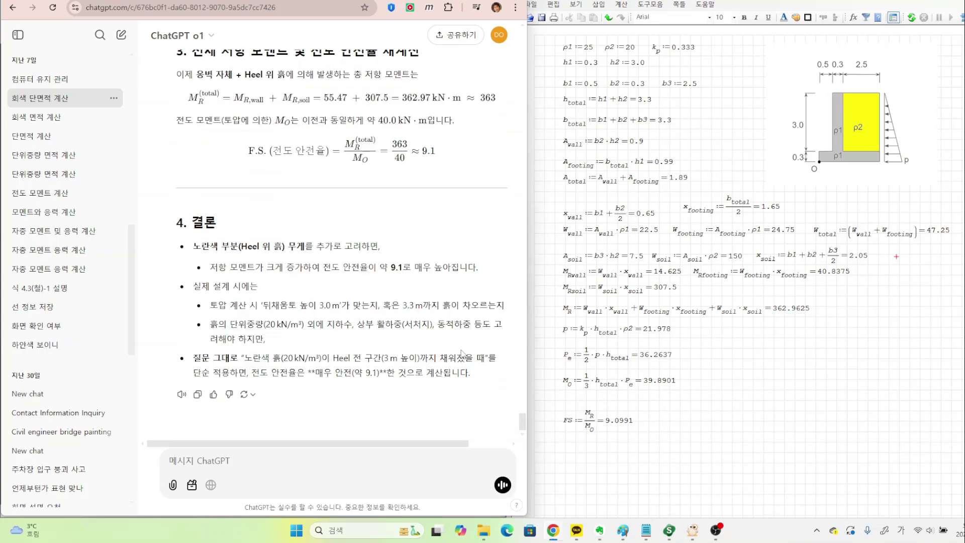
scroll(461, 353, up, 15)
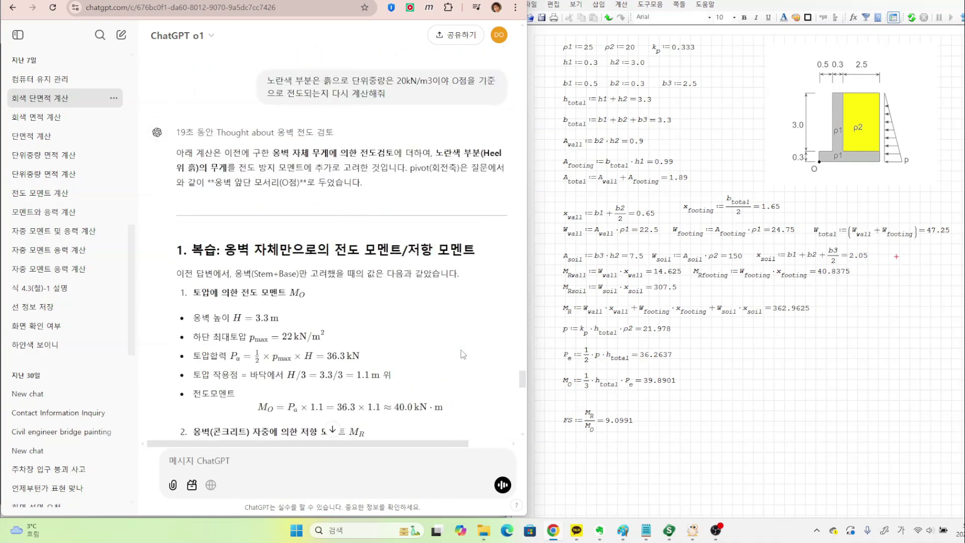
scroll(463, 354, up, 3)
drag(523, 372, 524, 449)
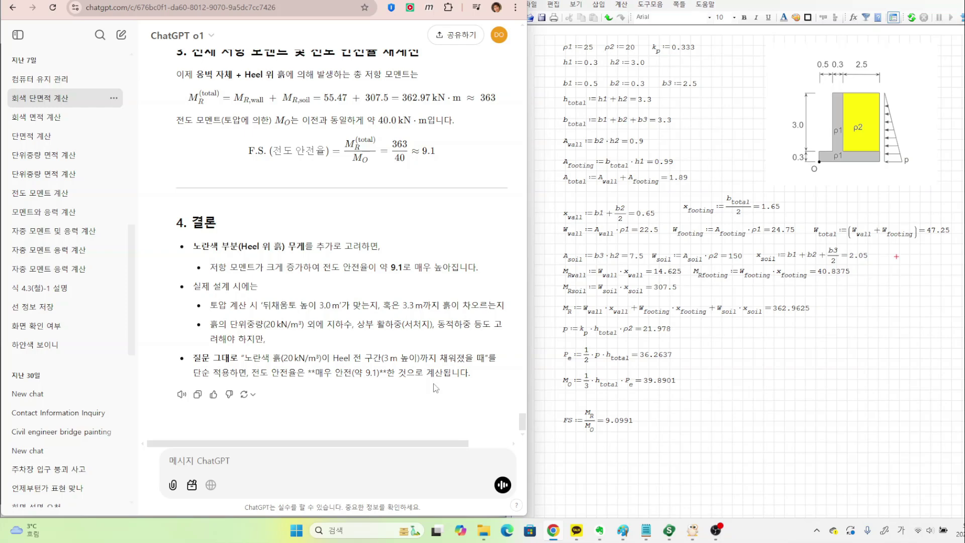
scroll(305, 192, up, 12)
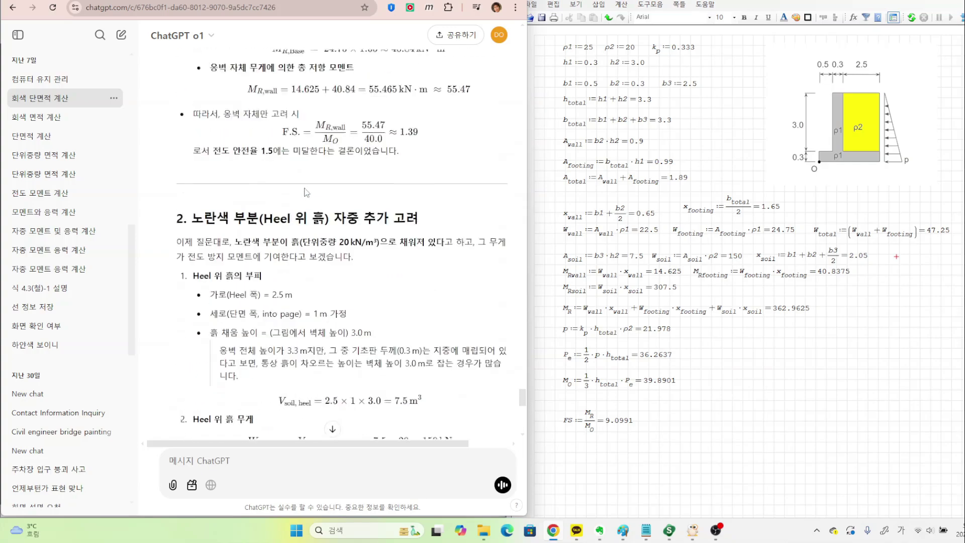
scroll(304, 192, up, 15)
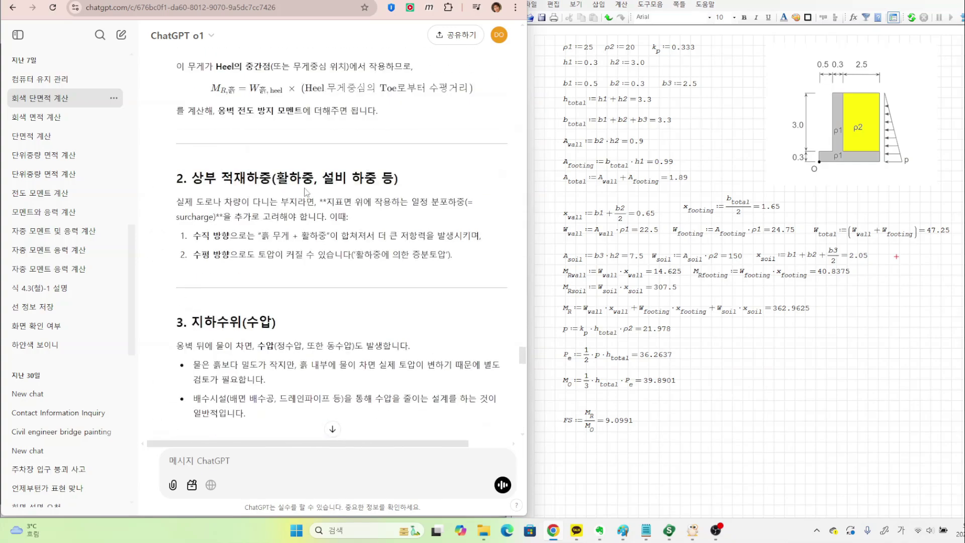
scroll(304, 192, down, 4)
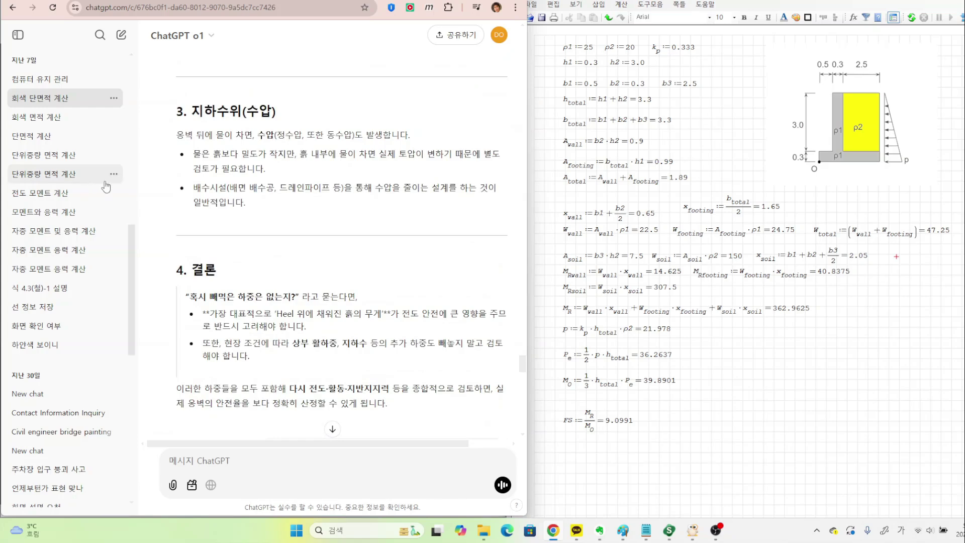
Step: Open the second of yesterday's two "역T형 옹벽" safety factor conversations from the chat history
scroll(102, 184, up, 1)
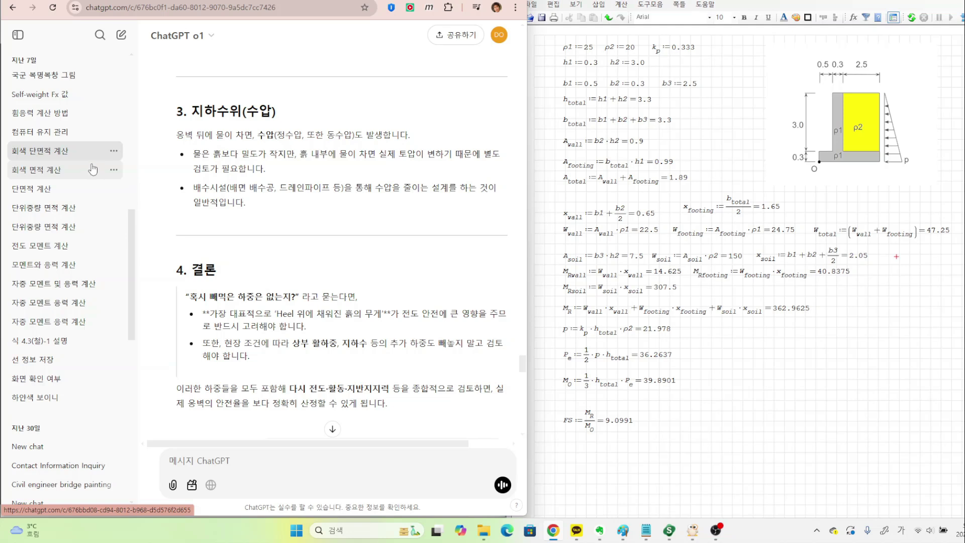
scroll(94, 171, up, 1)
scroll(93, 169, up, 1)
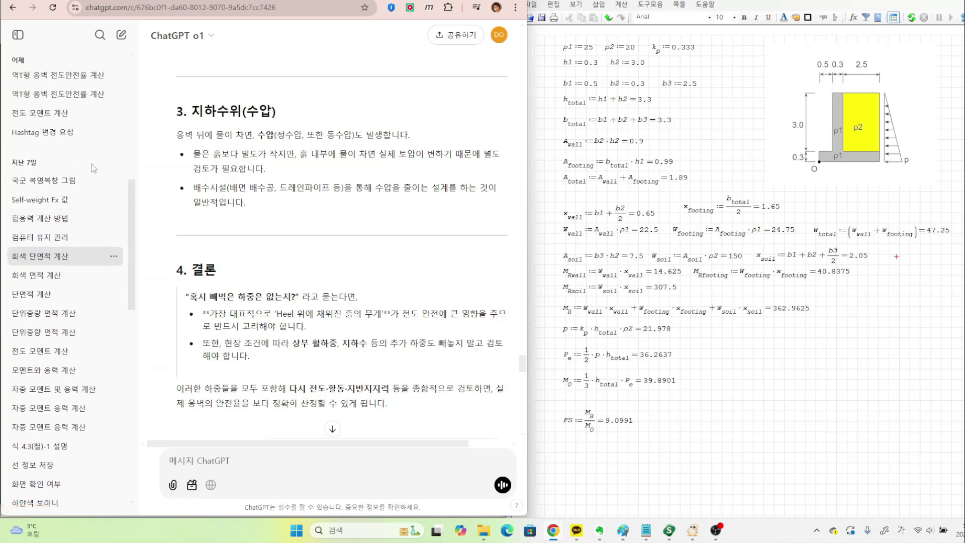
scroll(93, 168, up, 1)
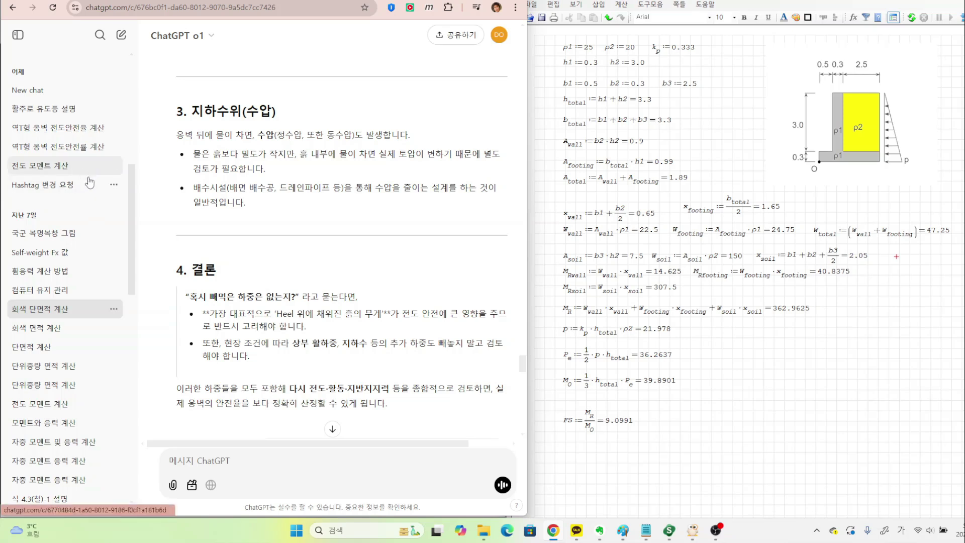
click(58, 146)
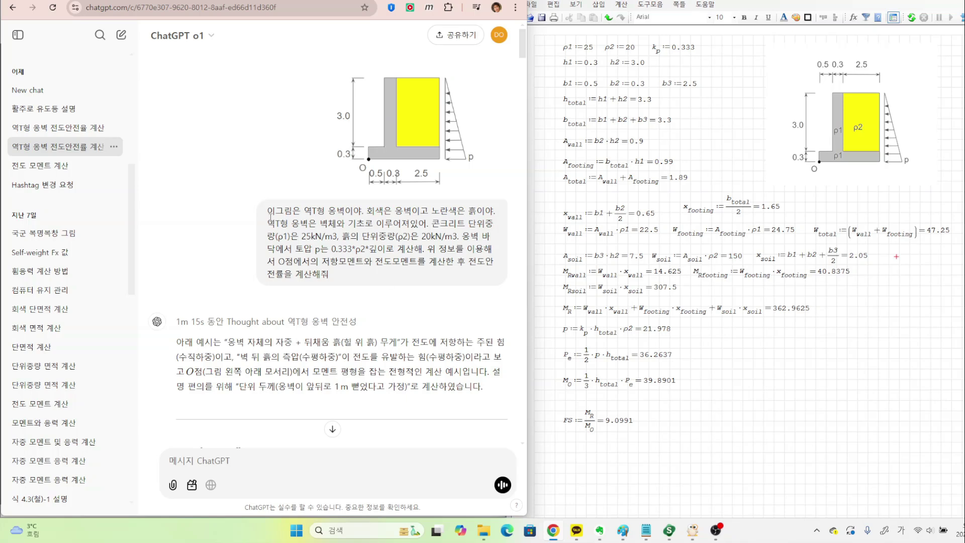
Step: Highlight the full prompt text below the retaining wall drawing, and clear the selection
drag(270, 210, 344, 284)
click(422, 180)
drag(268, 210, 331, 274)
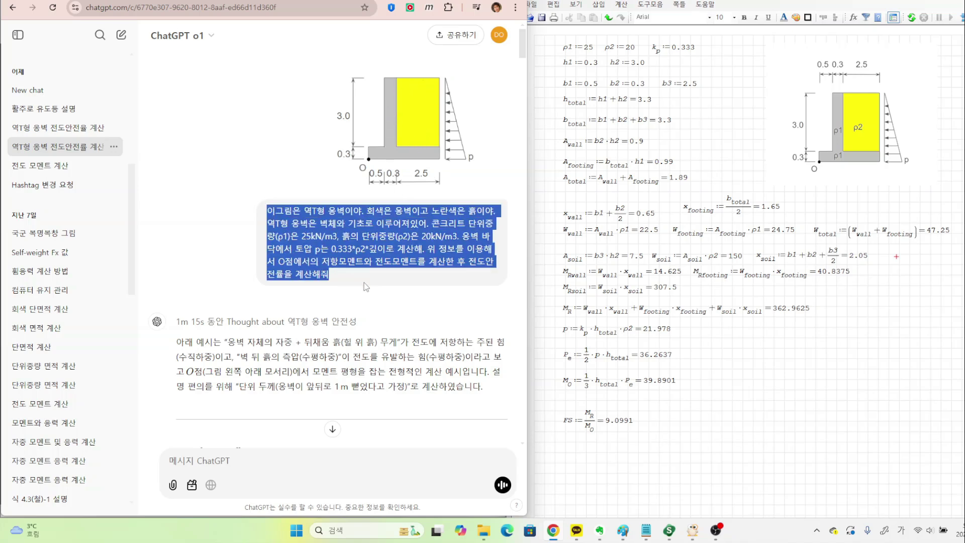
click(364, 283)
Step: Highlight the prompt's wording on the "역T형 옹벽", the yellow soil, and the wall's stem and footing
drag(304, 212, 336, 211)
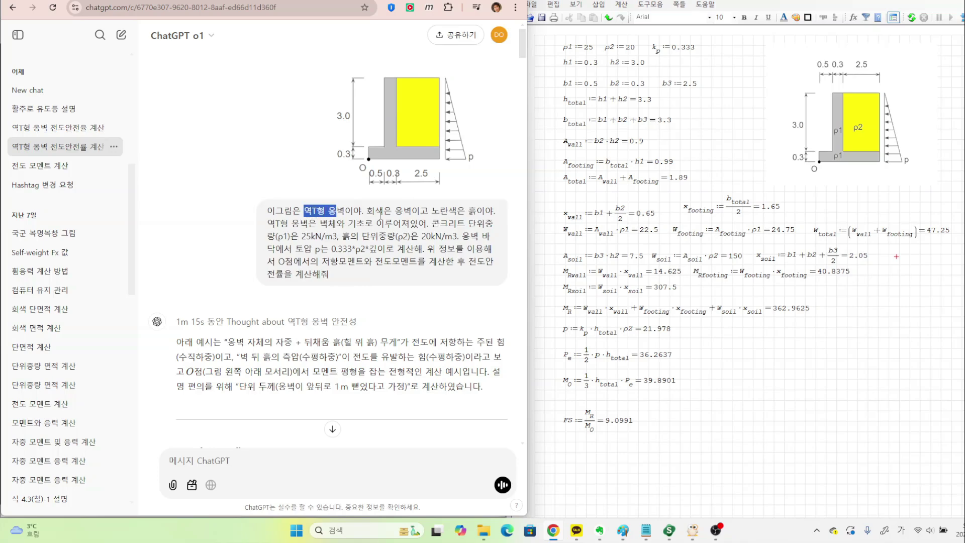
click(397, 211)
drag(431, 211, 485, 222)
click(436, 230)
drag(268, 224, 419, 231)
click(463, 229)
Step: Highlight the concrete unit weight 25kN/m3 and the soil unit weight 20kN/m3 in the prompt
drag(301, 237, 322, 237)
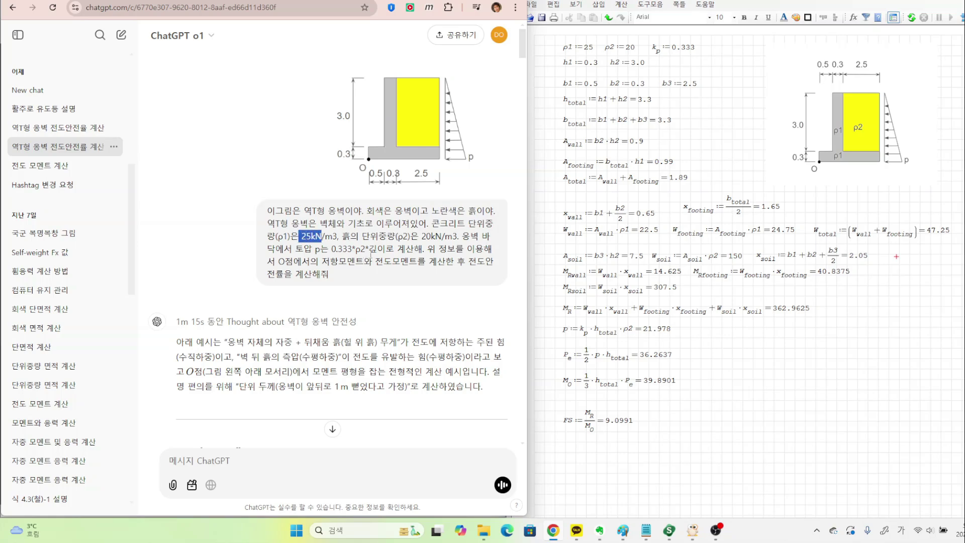
drag(420, 236, 443, 236)
click(402, 254)
Step: Highlight the prompt's earth pressure formula and its request for the resisting and overturning moments about O
drag(316, 248, 495, 261)
click(381, 276)
drag(329, 262, 393, 263)
click(430, 271)
drag(455, 262, 476, 265)
click(379, 270)
Step: Highlight the depth variable z and its value 3 in the answer's earth pressure calculation for the overturning moment
scroll(340, 355, down, 2)
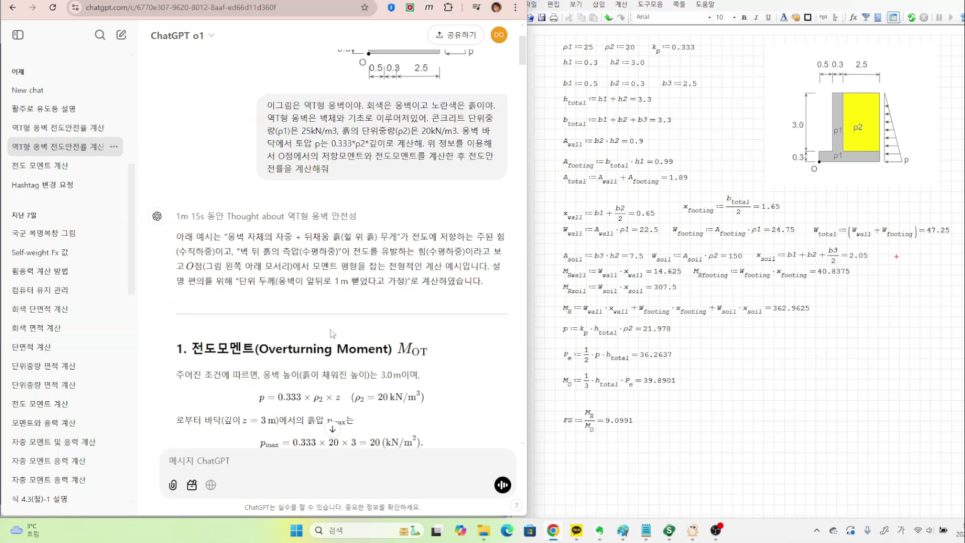
scroll(304, 302, down, 3)
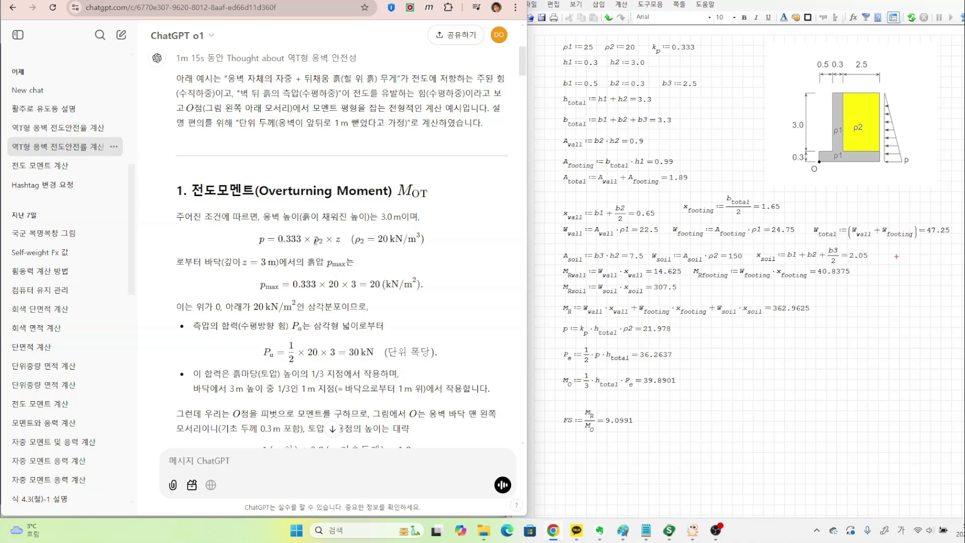
double_click(337, 243)
double_click(354, 284)
double_click(264, 262)
click(350, 288)
Step: Examine the answer's overturning moment section, and highlight the 1 m term in the height of the earth pressure resultant
scroll(418, 304, down, 3)
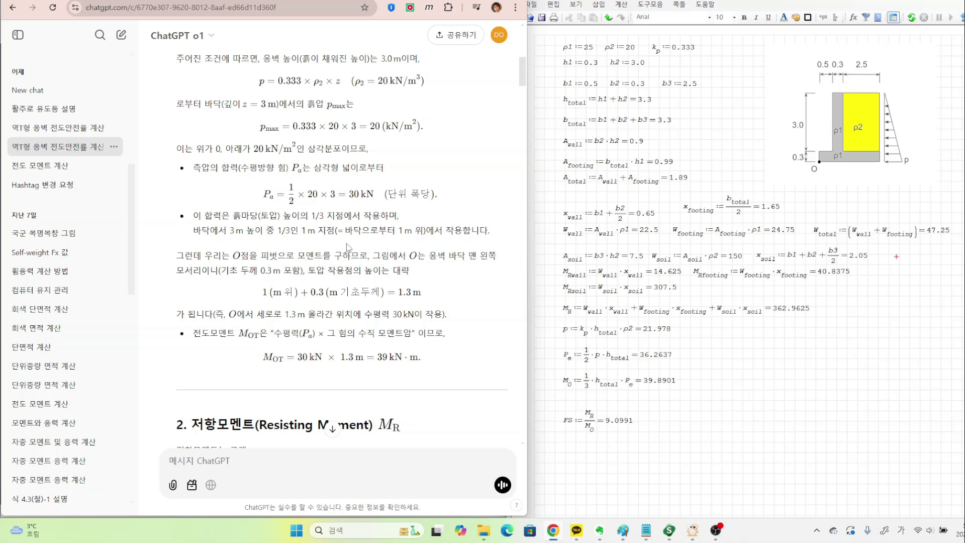
scroll(347, 247, up, 15)
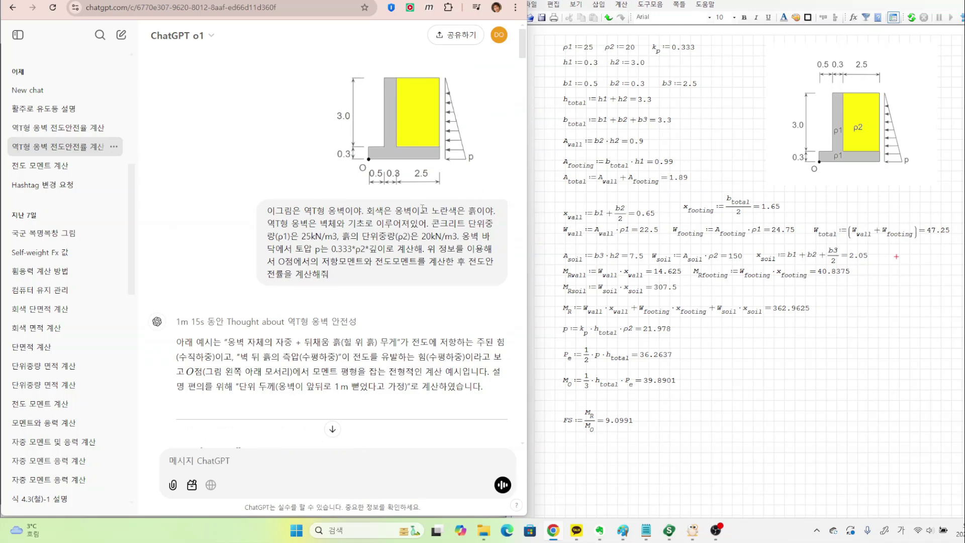
scroll(332, 246, down, 7)
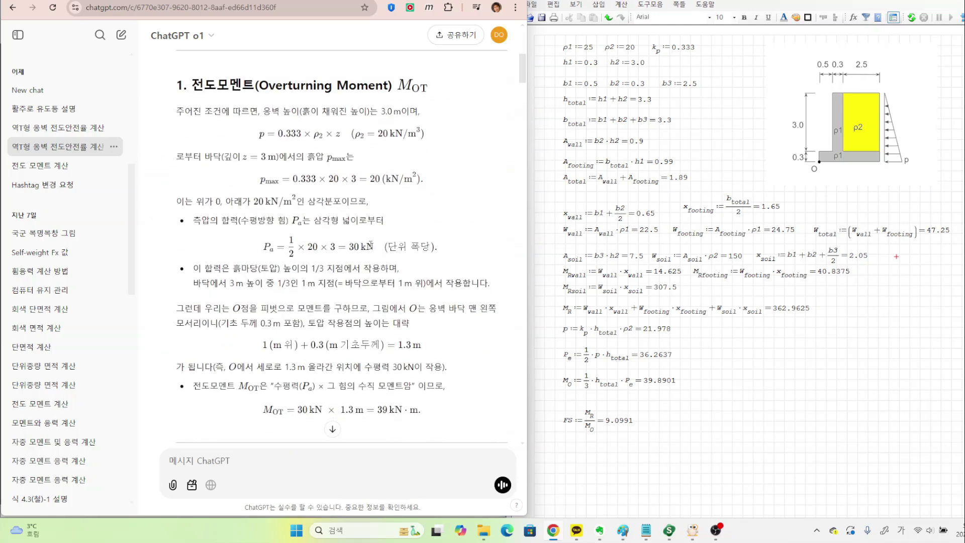
scroll(431, 271, down, 2)
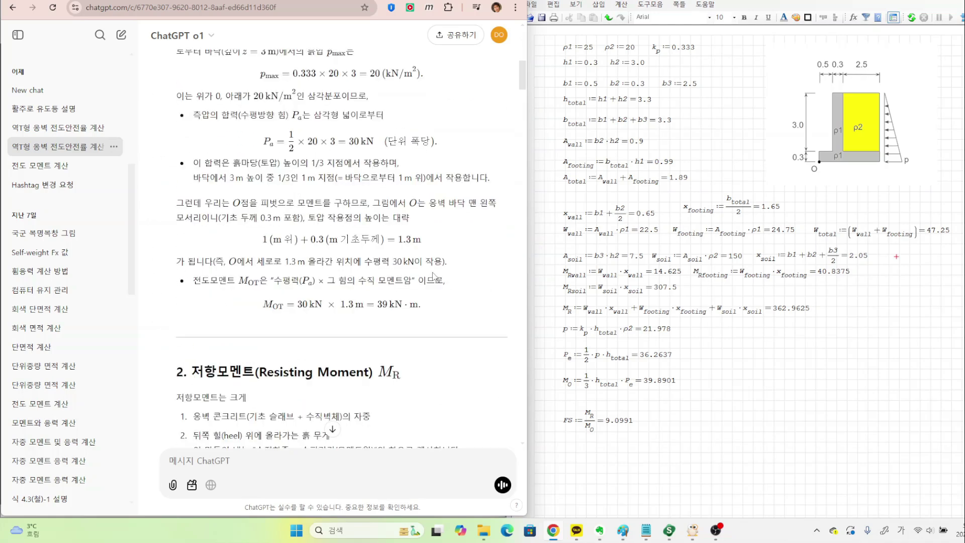
scroll(435, 265, up, 1)
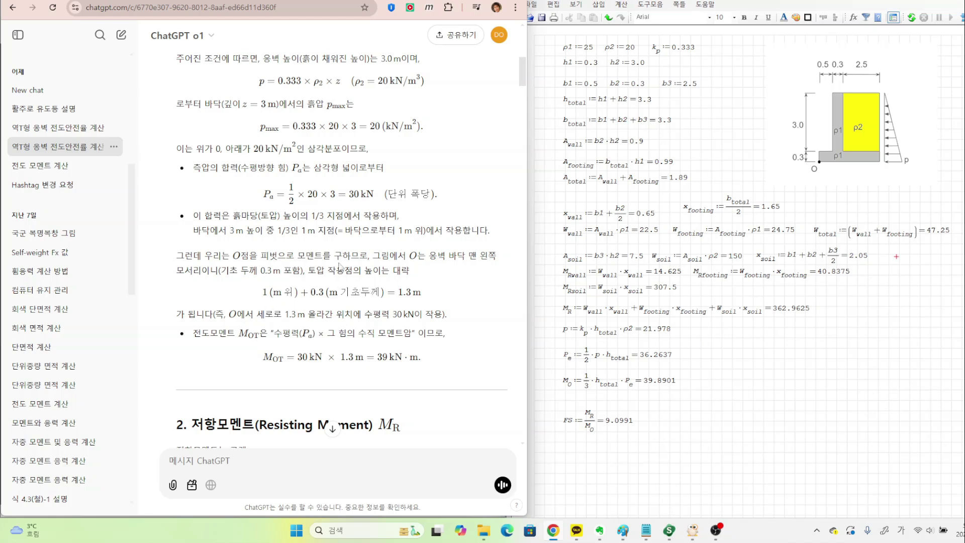
drag(264, 292, 299, 292)
click(265, 293)
drag(270, 292, 263, 292)
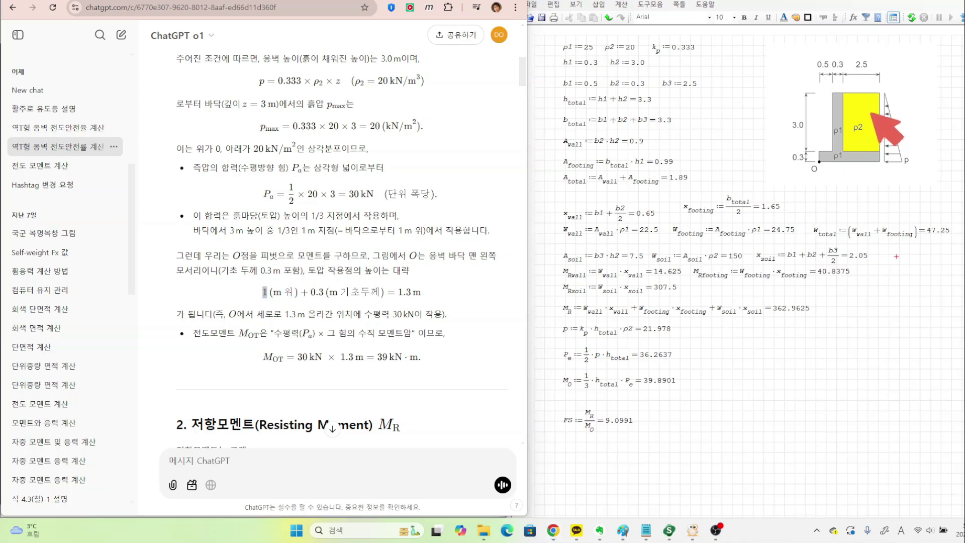
Step: Sketch the earth pressure triangle and its resultant on the worksheet diagram, circle the answer's 1.3 m arm, and clear the marks
click(884, 143)
mouse_move(883, 92)
mouse_down()
mouse_move(903, 145)
mouse_move(881, 149)
mouse_move(881, 161)
mouse_up()
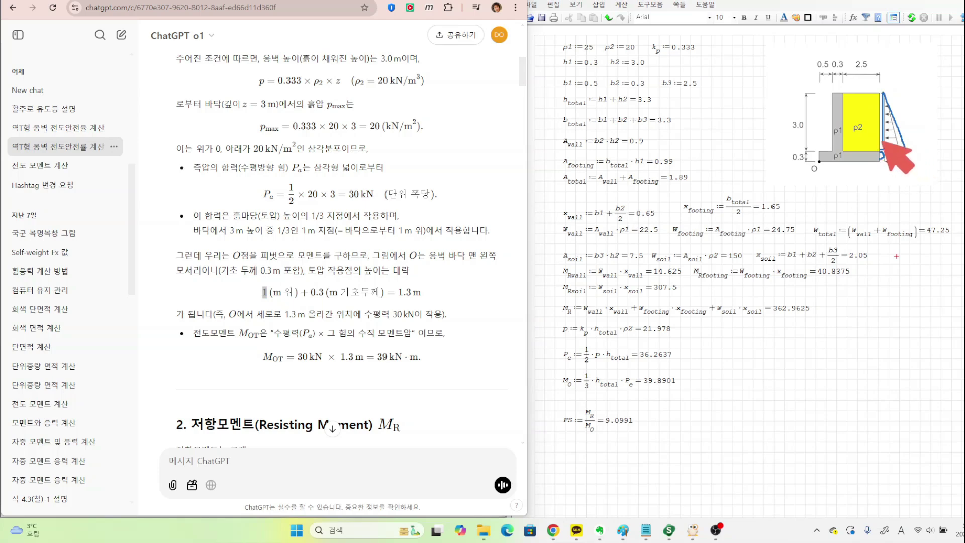
mouse_move(883, 133)
mouse_down()
mouse_move(928, 134)
mouse_move(897, 126)
mouse_move(892, 139)
mouse_move(920, 141)
mouse_up()
click(922, 143)
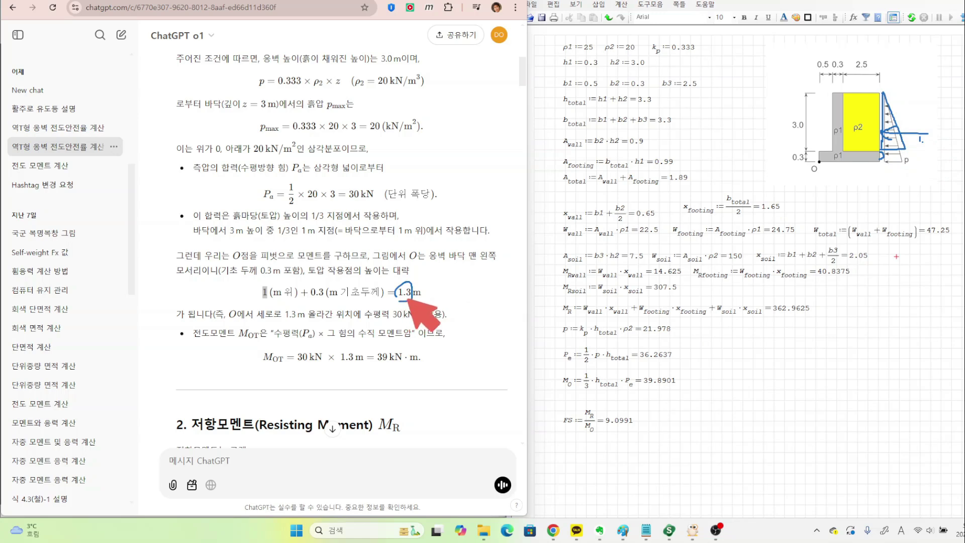
key(Escape)
Step: Highlight the base slab weight heading, the slab's width terms and the 3.3 m total width in the resisting moment section
scroll(452, 302, down, 2)
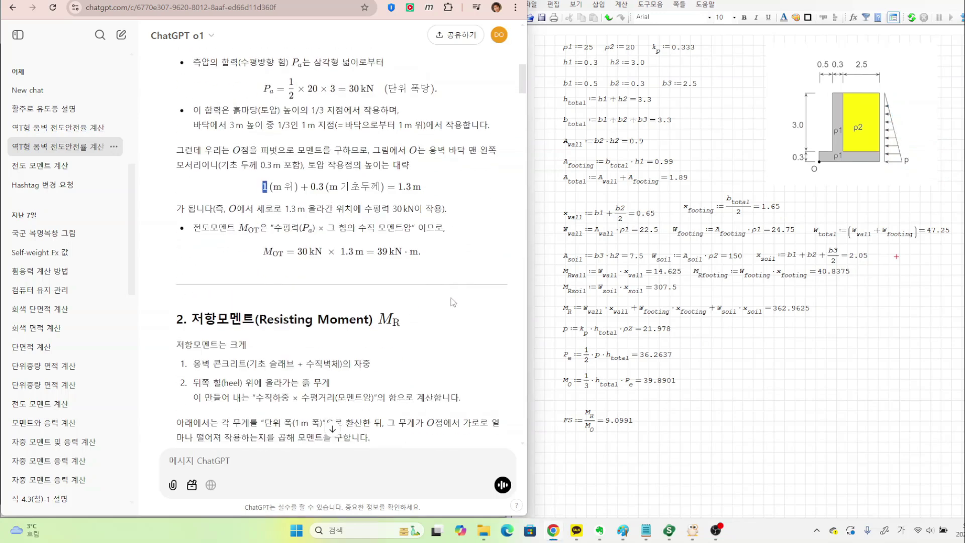
click(453, 263)
scroll(438, 269, down, 2)
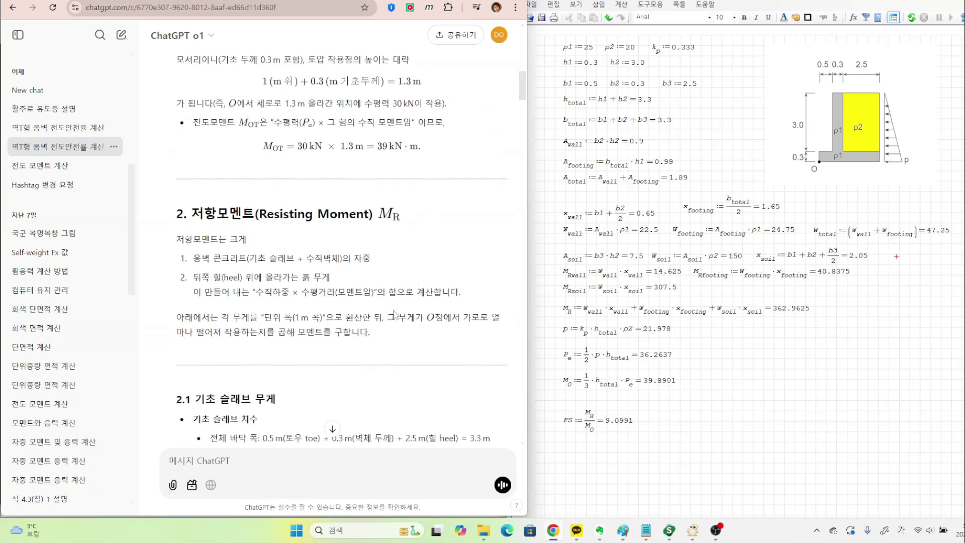
scroll(257, 248, down, 4)
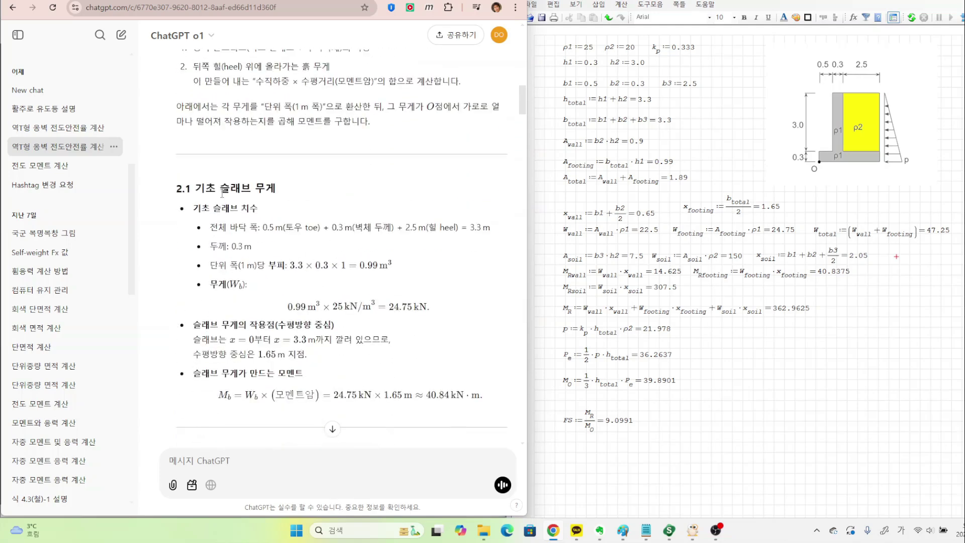
drag(222, 194, 267, 193)
click(332, 220)
drag(264, 227, 343, 236)
drag(468, 229, 493, 229)
click(478, 239)
Step: Highlight the base slab's 0.3 m thickness and its 0.99 volume per unit width
drag(229, 246, 250, 246)
click(323, 257)
double_click(364, 265)
click(438, 276)
scroll(390, 323, down, 2)
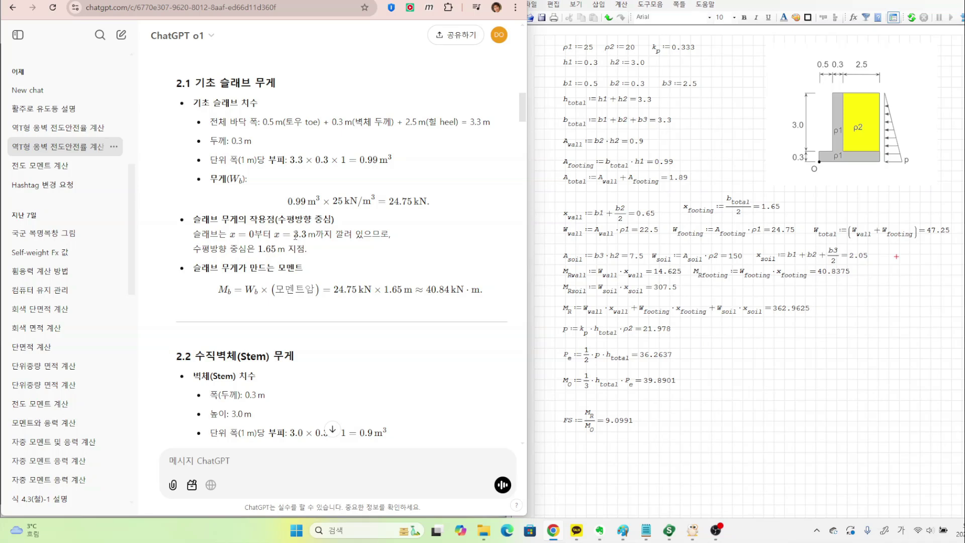
Step: Check the base slab's horizontal centroid and resisting moment in section 2.1 of the answer
double_click(295, 234)
click(358, 247)
double_click(385, 289)
click(449, 292)
double_click(437, 289)
click(385, 305)
Step: Examine the vertical wall's extent and centroid calculation in section 2.2 of the answer
scroll(313, 290, down, 3)
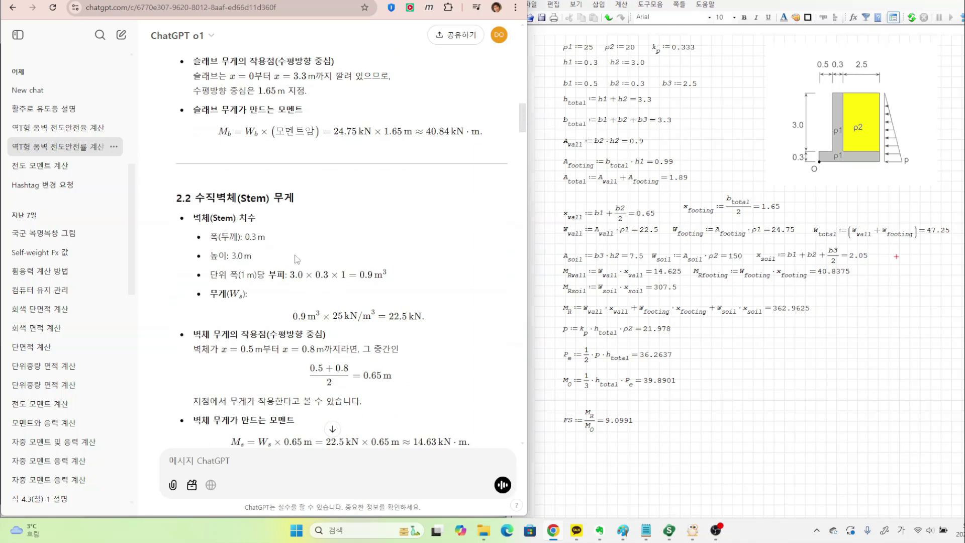
scroll(379, 313, down, 2)
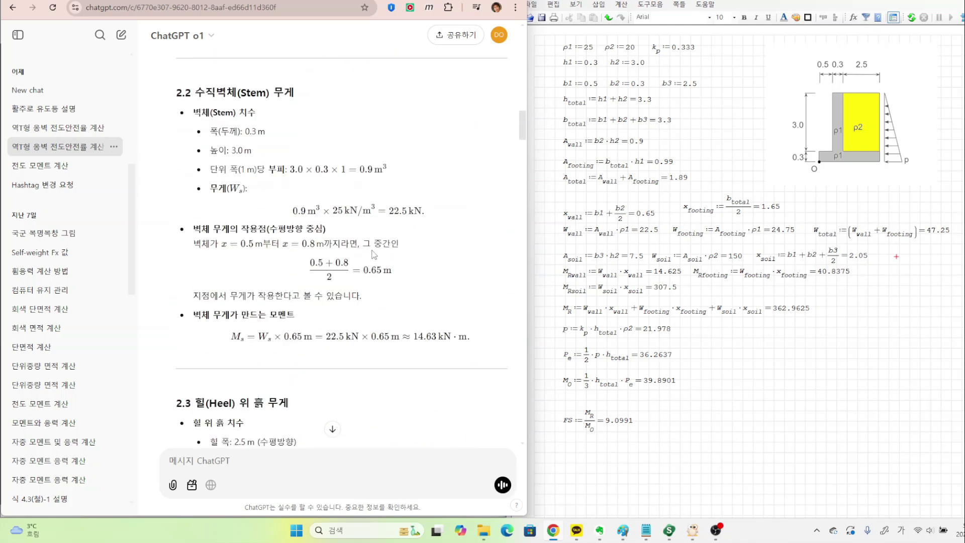
drag(310, 267, 350, 262)
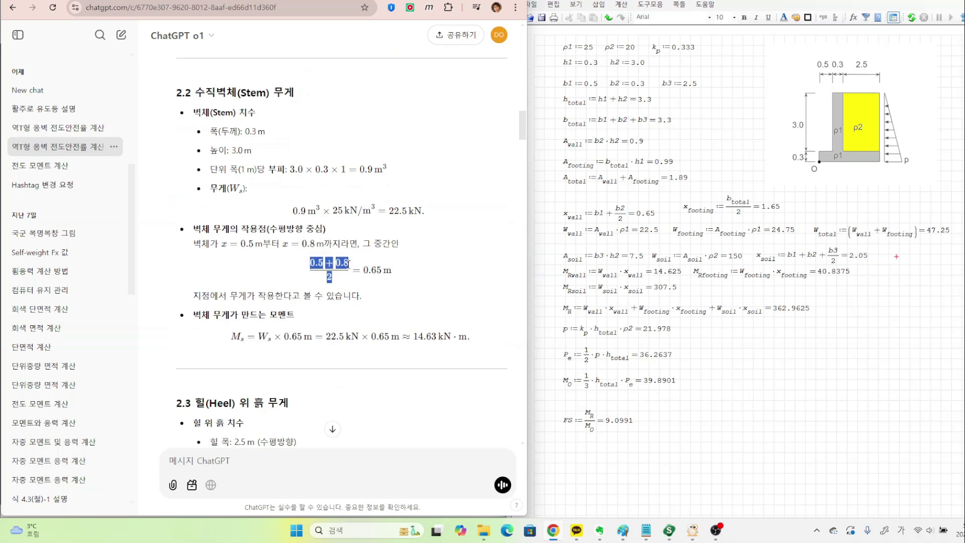
click(355, 286)
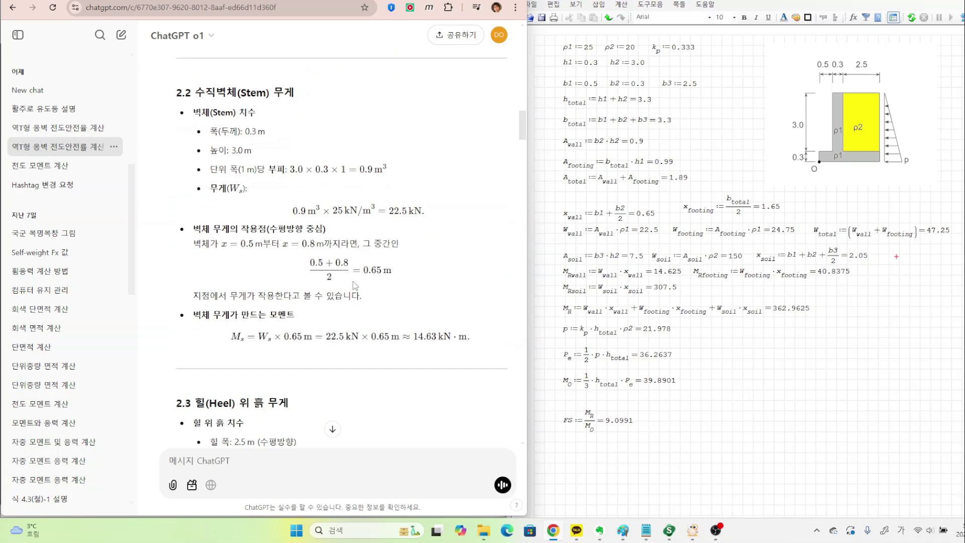
drag(194, 245, 255, 244)
click(295, 279)
Step: Mark the wall's offset on the section sketch and compare its moment arm and moment between the answer and the worksheet using temporary pen marks
click(786, 205)
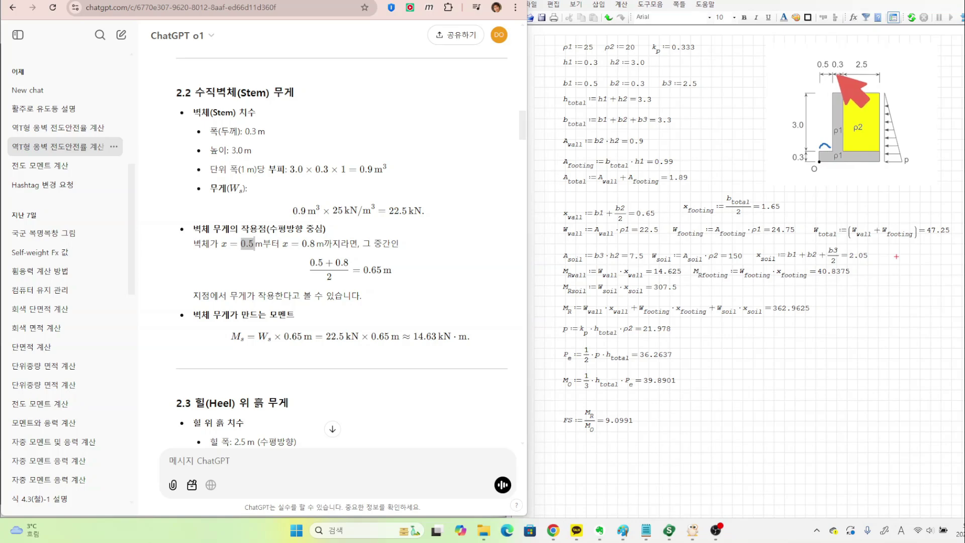
drag(837, 75, 839, 102)
mouse_move(829, 182)
mouse_down()
mouse_move(832, 193)
mouse_move(837, 184)
mouse_up()
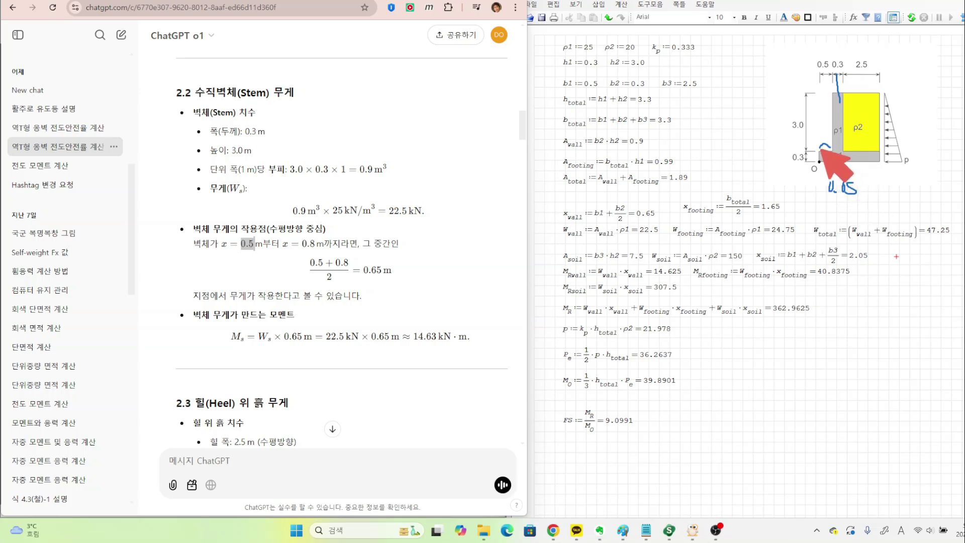
drag(831, 144, 837, 142)
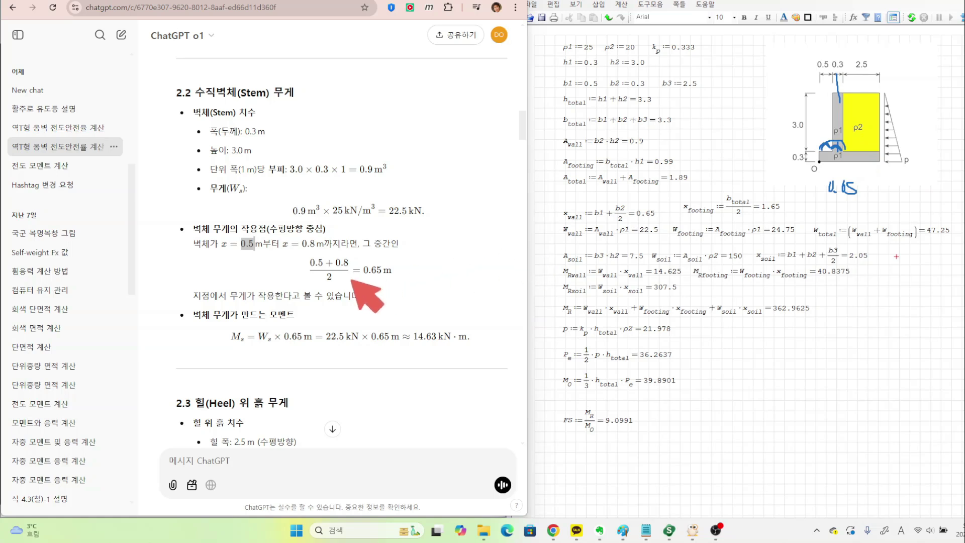
mouse_move(361, 276)
mouse_down()
mouse_move(405, 267)
mouse_move(363, 271)
mouse_up()
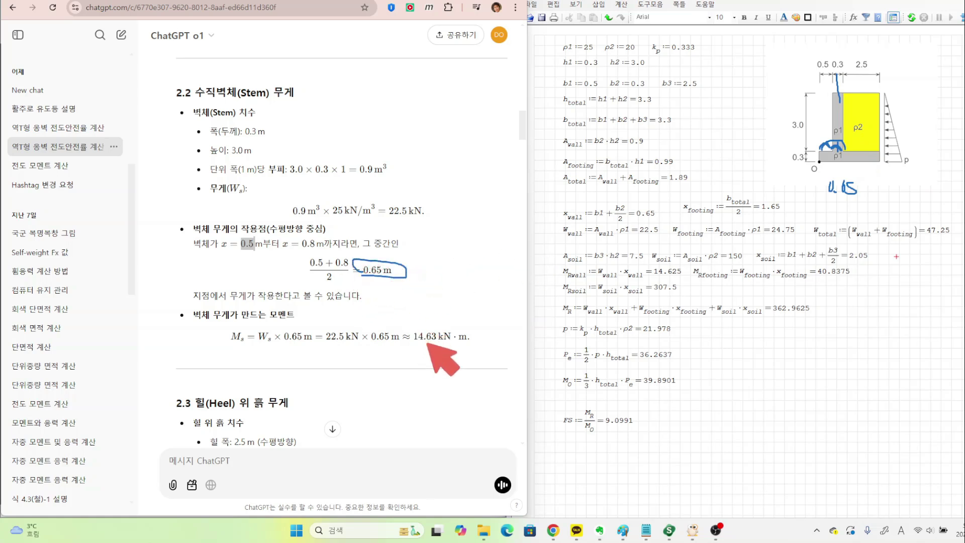
drag(412, 343, 451, 341)
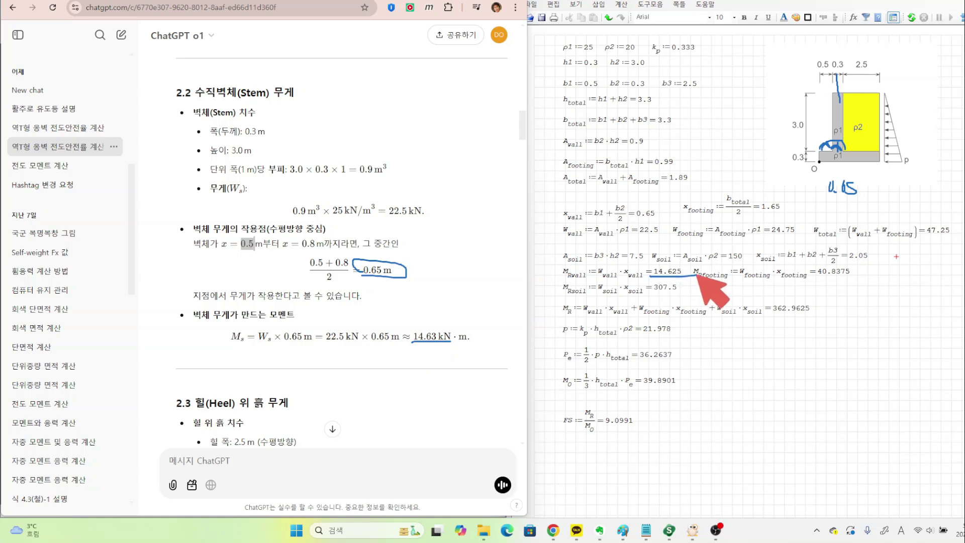
key(Escape)
Step: Examine the dimensions and weight of the soil above the heel in section 2.3 of the answer
scroll(410, 311, down, 4)
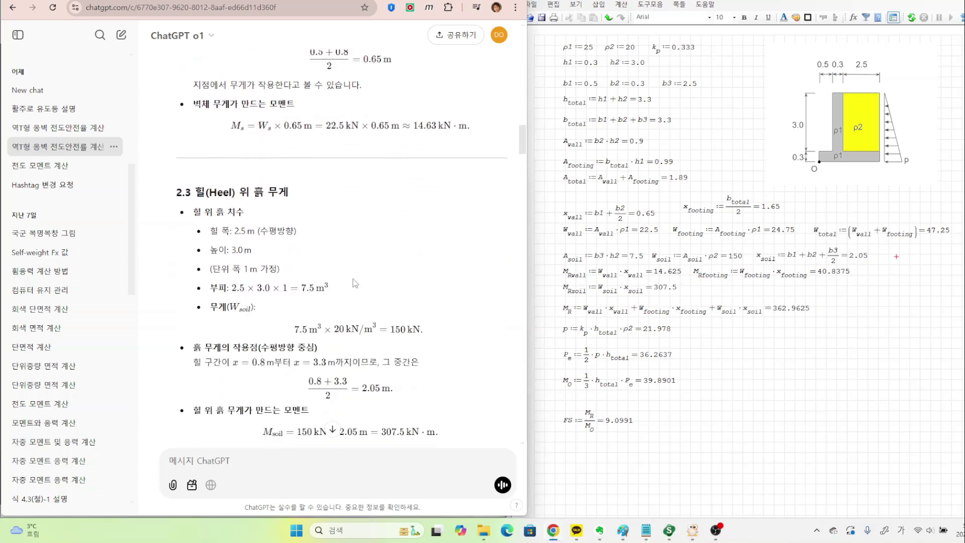
drag(235, 232, 252, 235)
click(232, 249)
scroll(308, 302, down, 2)
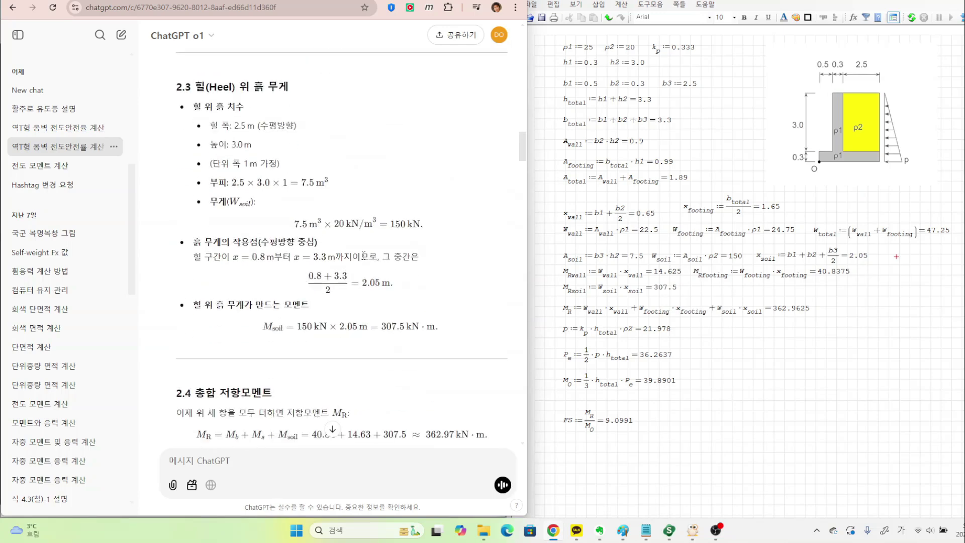
drag(393, 225, 404, 226)
click(408, 235)
scroll(369, 257, down, 2)
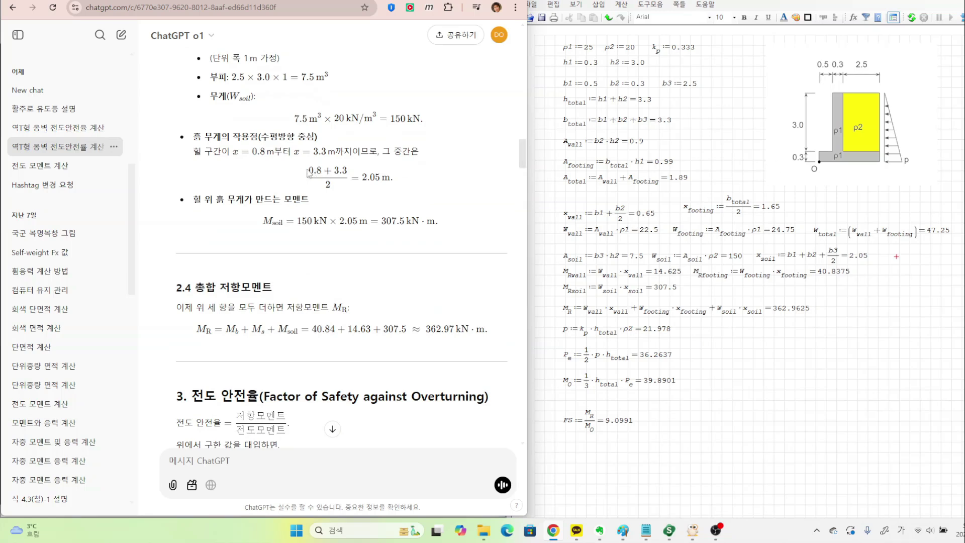
Step: Compare the heel soil's moment arm and moment in the answer with the soil moment in the worksheet
double_click(372, 178)
click(404, 189)
drag(383, 219, 403, 220)
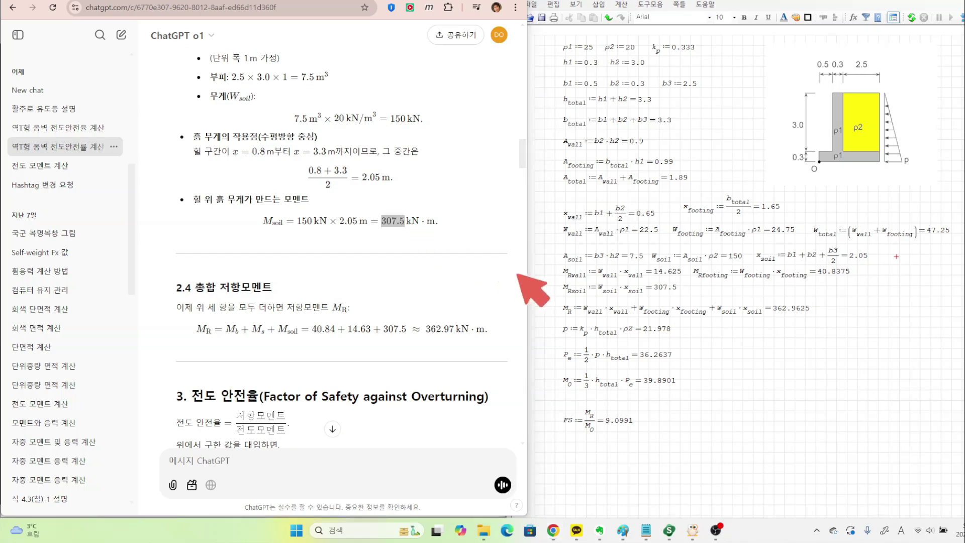
click(673, 288)
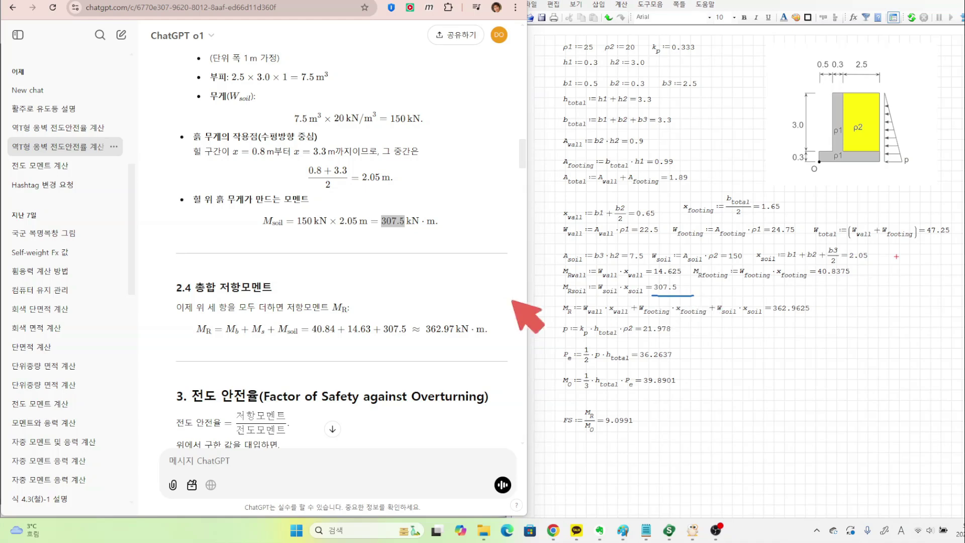
click(375, 270)
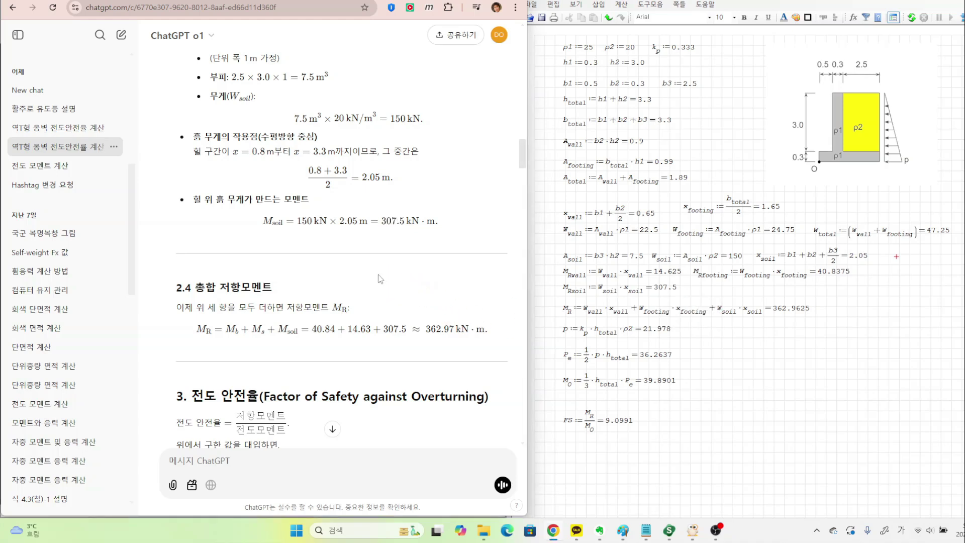
Step: Compare the total resisting moment in section 2.4 with the worksheet's M_R and continue to the overturning safety factor
scroll(374, 270, down, 1)
drag(312, 277, 454, 279)
click(448, 299)
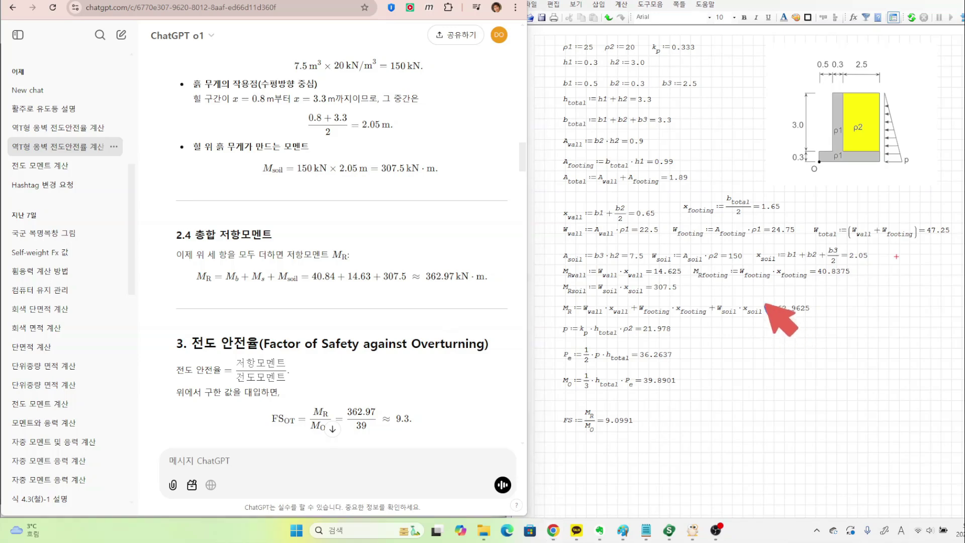
drag(764, 302, 766, 319)
scroll(385, 342, down, 2)
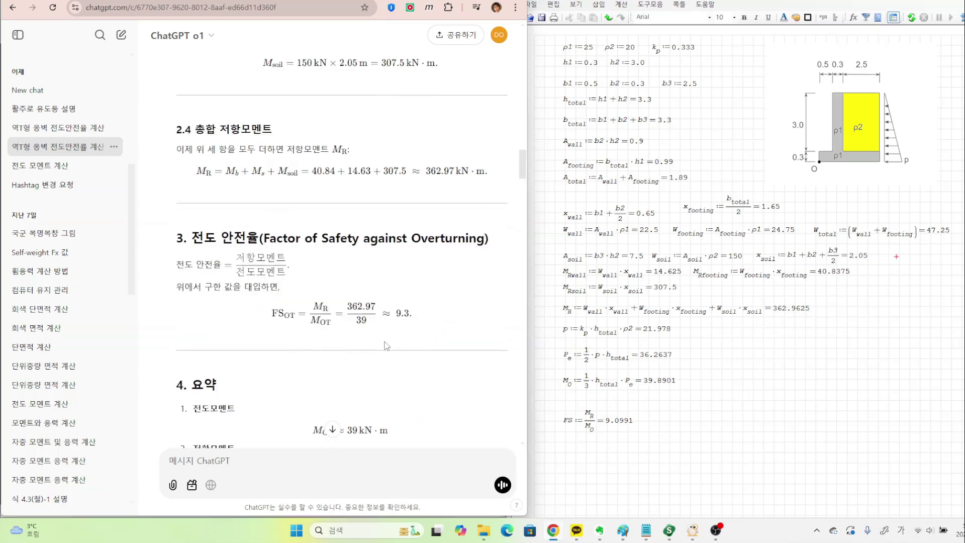
Step: Revisit the first answer's overturning moment derivation and read on to the follow-up request to recalculate the earth pressure at the base
scroll(386, 342, up, 12)
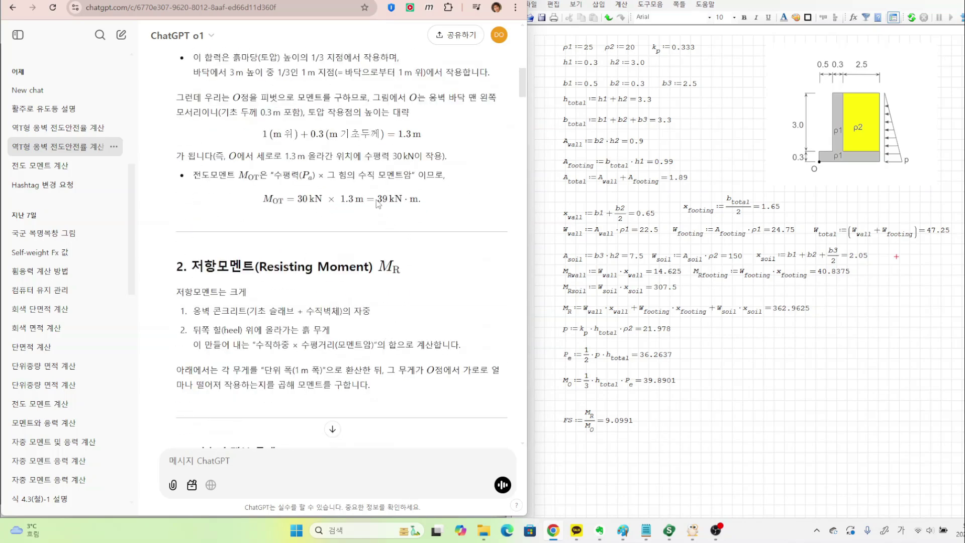
scroll(417, 344, down, 1)
scroll(418, 344, down, 1)
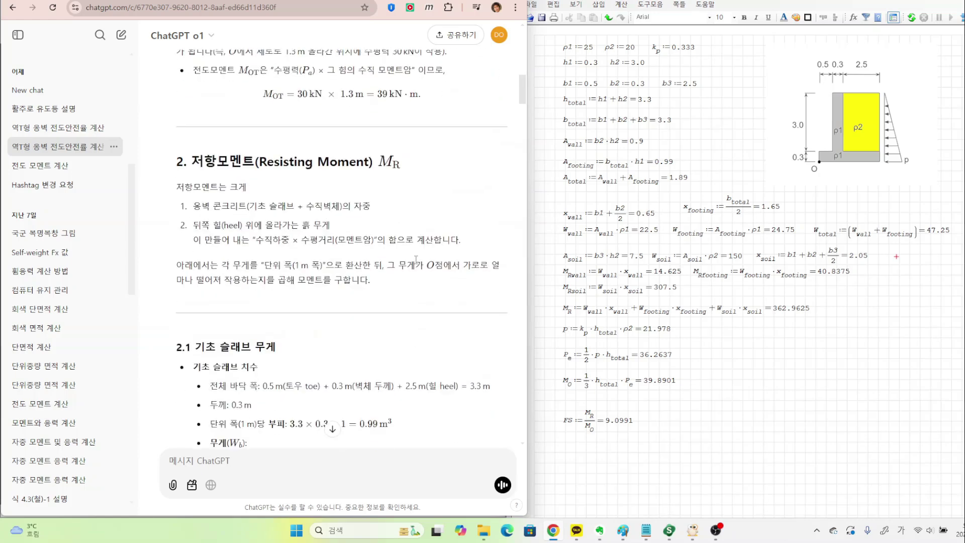
scroll(391, 215, up, 2)
scroll(412, 336, down, 18)
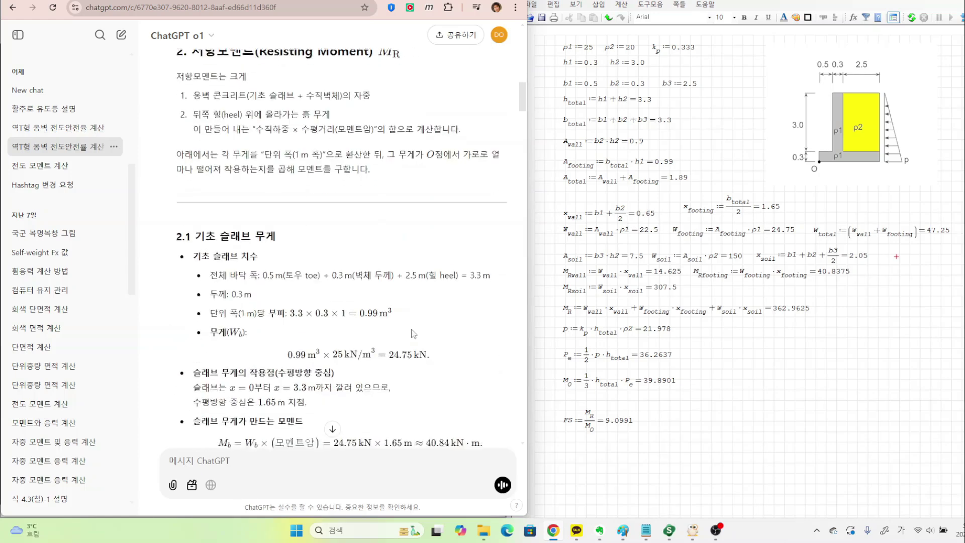
scroll(369, 144, up, 4)
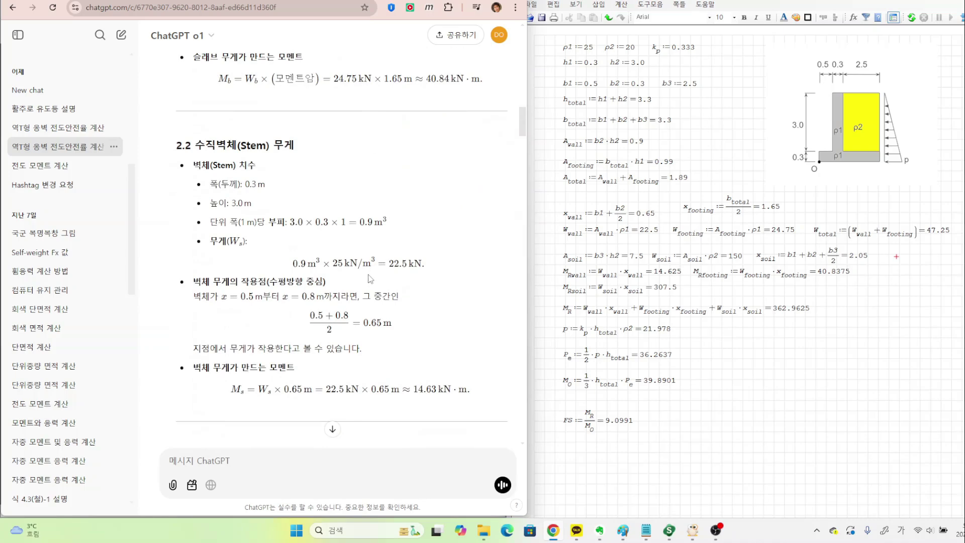
scroll(367, 281, down, 10)
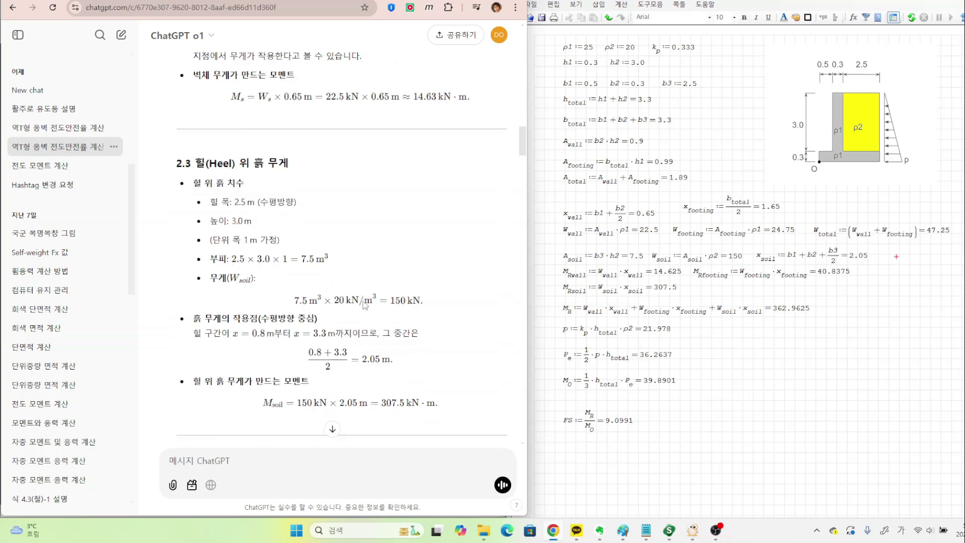
scroll(365, 305, down, 10)
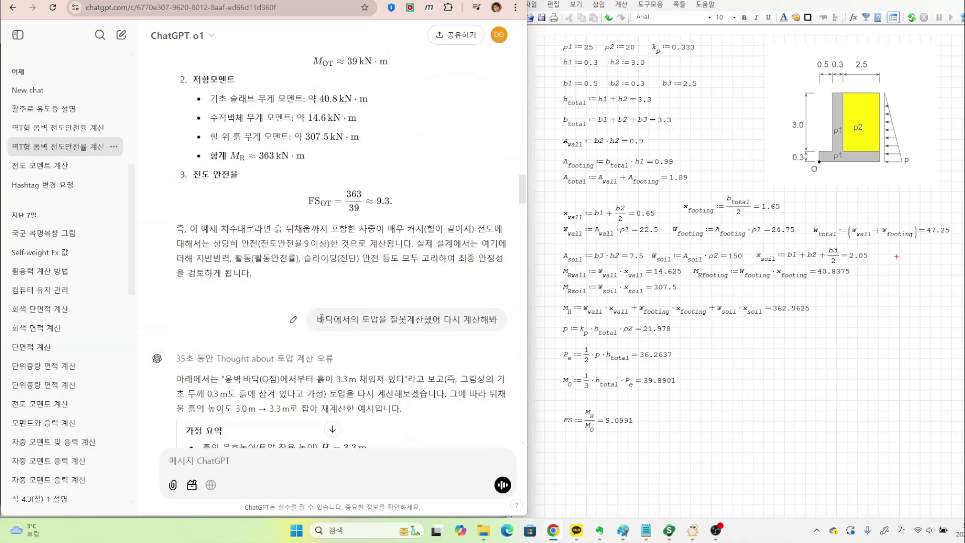
drag(319, 317, 498, 325)
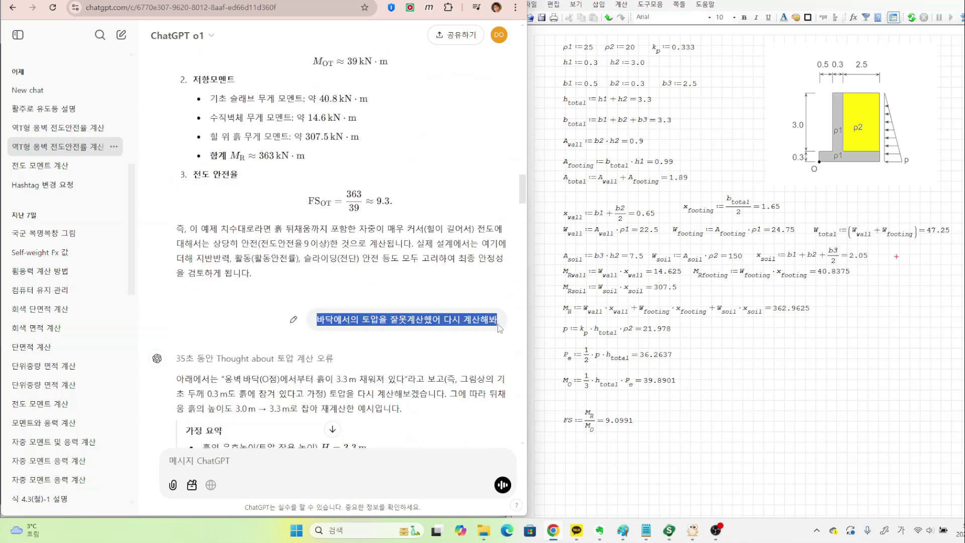
click(395, 300)
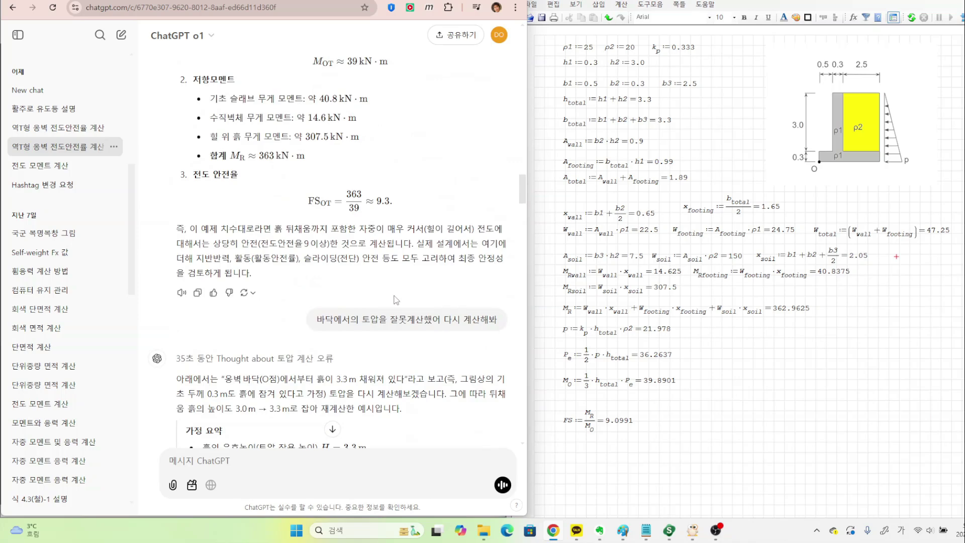
Step: Read the recalculation's assumptions about the backfill depth and the effective soil height H
scroll(346, 365, down, 2)
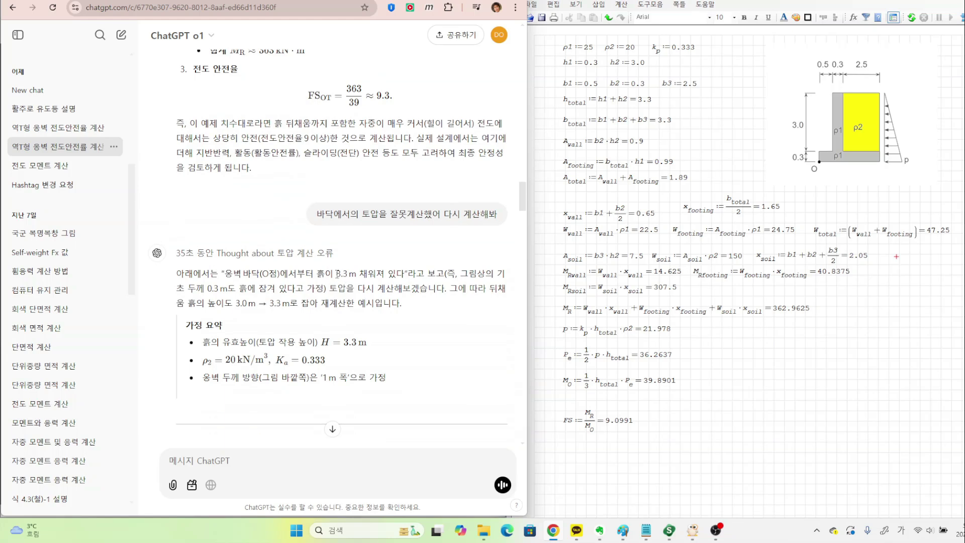
drag(224, 274, 435, 274)
click(436, 281)
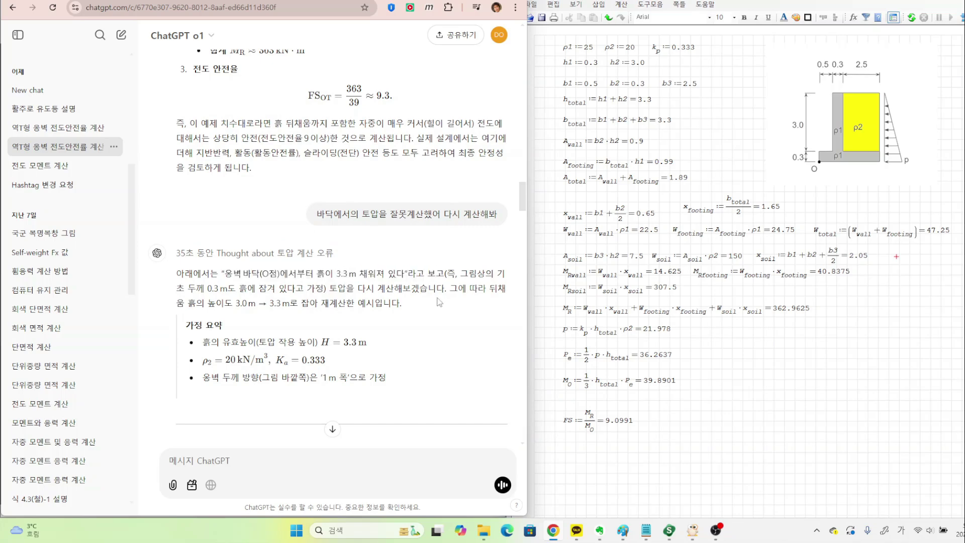
drag(326, 341, 359, 345)
click(402, 354)
Step: Compare the recalculated maximum earth pressure at the base with the worksheet's p value
scroll(394, 356, down, 4)
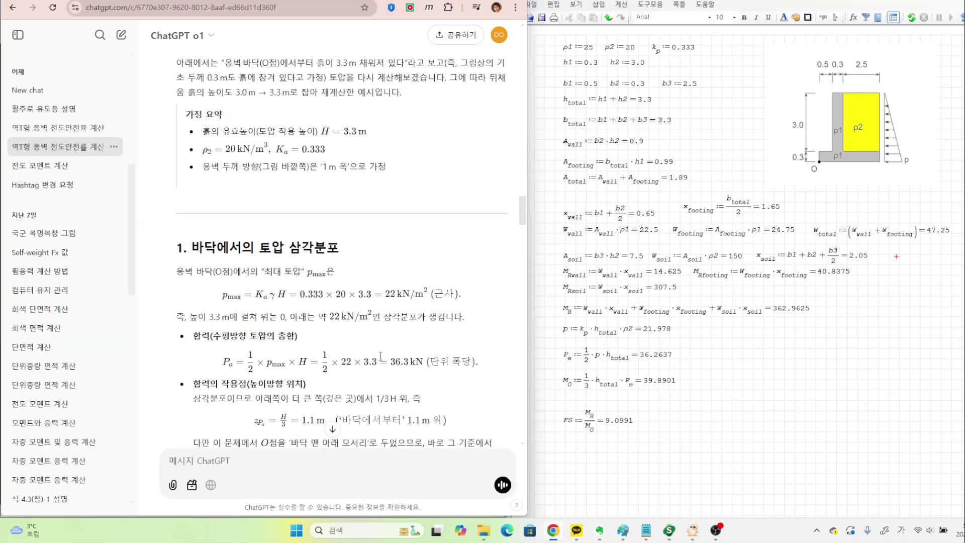
scroll(380, 356, down, 2)
drag(388, 189, 398, 190)
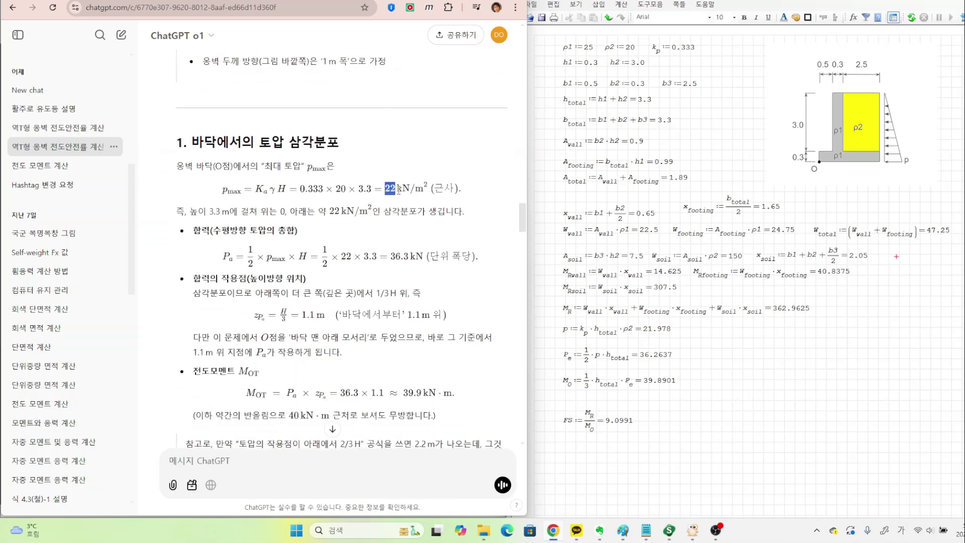
click(380, 244)
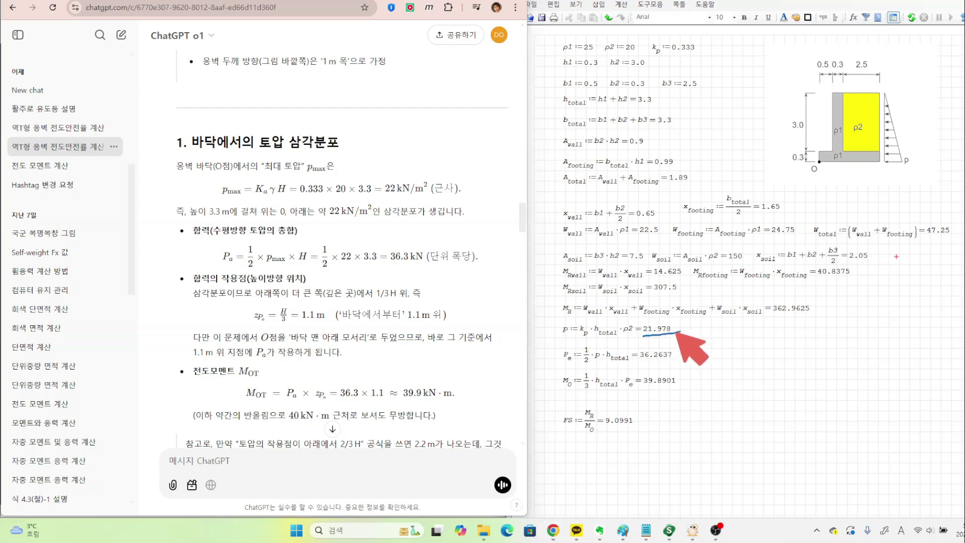
Step: Check the earth pressure resultant's height and the overturning moment in the recalculated answer
scroll(406, 285, down, 1)
scroll(416, 279, down, 1)
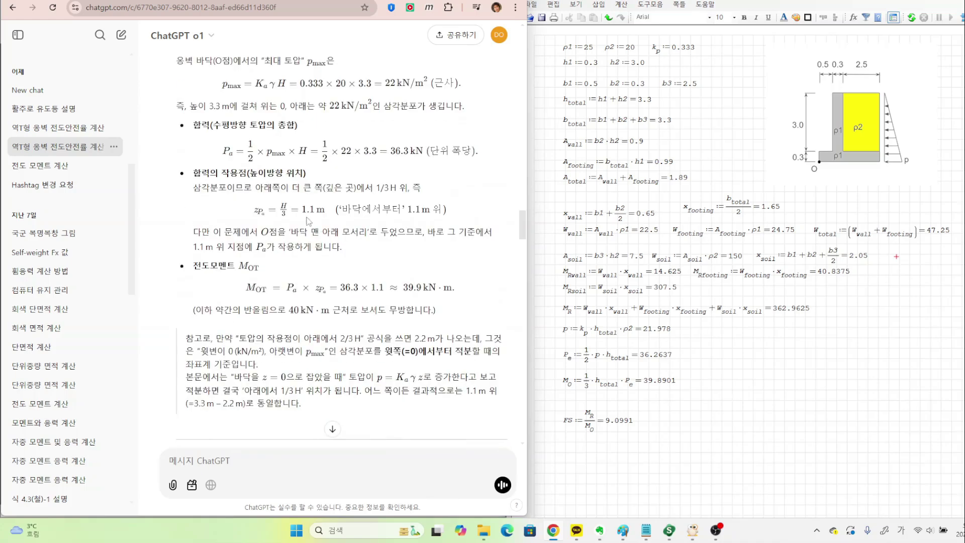
drag(303, 210, 326, 210)
click(335, 215)
drag(403, 288, 426, 288)
Step: Review the recalculated slab, wall and heel soil moments through to the total resisting moment and safety factor
scroll(398, 362, down, 2)
scroll(398, 362, down, 4)
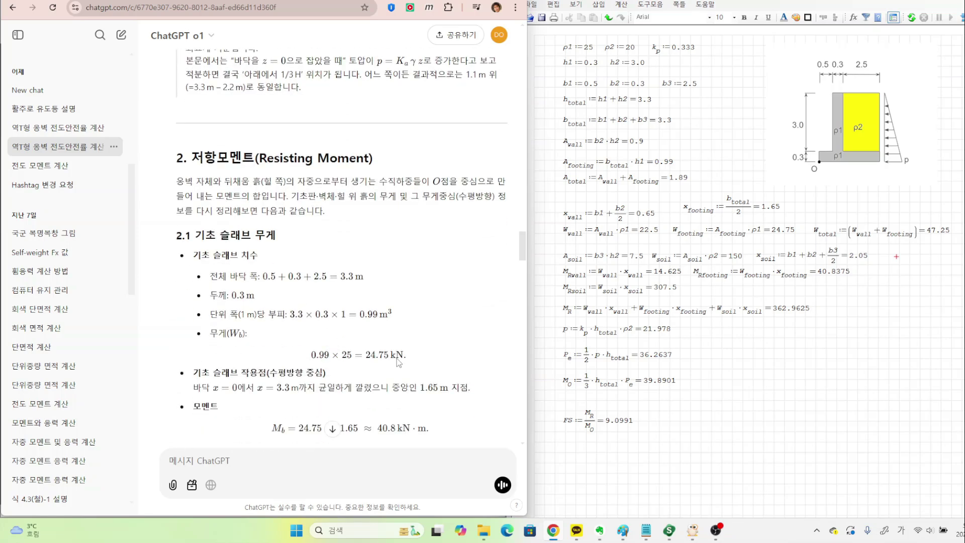
scroll(374, 352, down, 4)
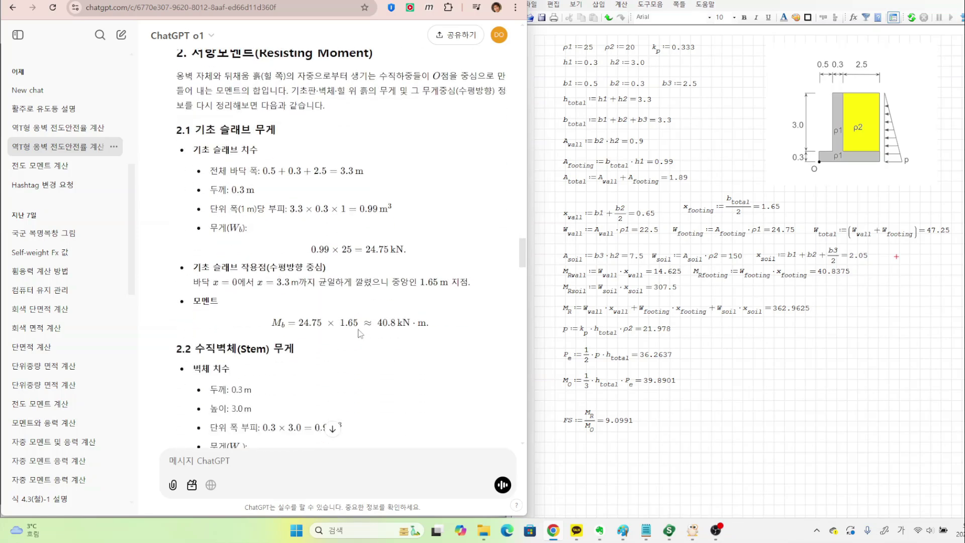
scroll(346, 313, down, 8)
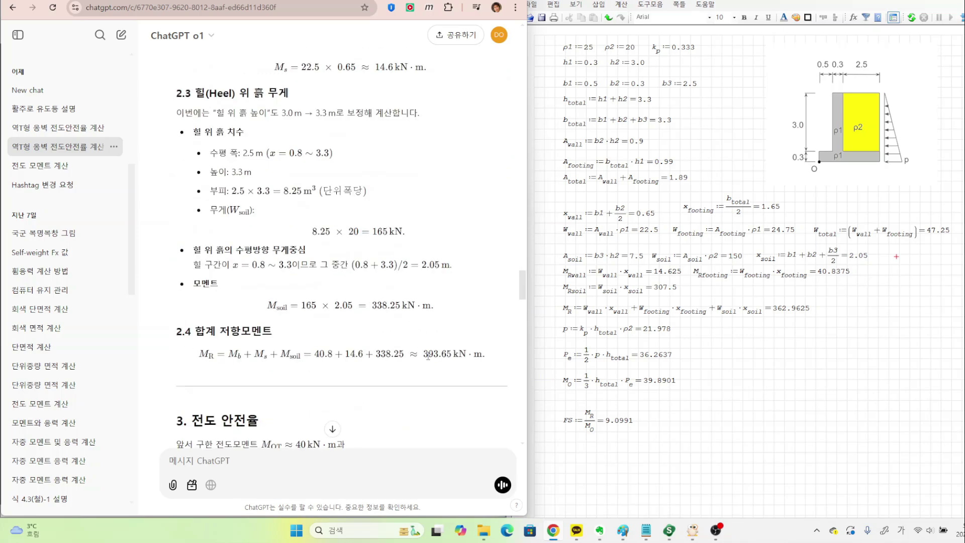
double_click(427, 354)
scroll(422, 362, down, 2)
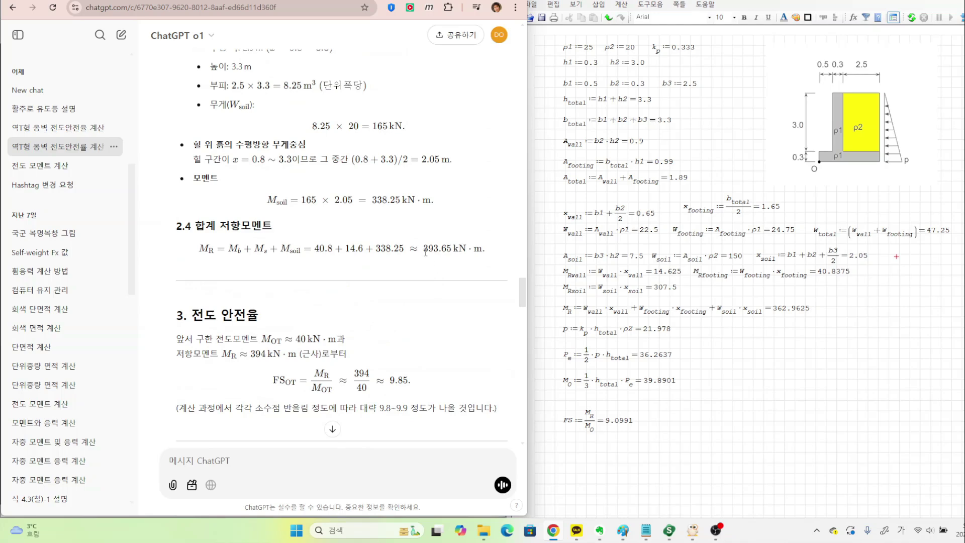
Step: Compare the recalculated base slab and stem moments behind the total resisting moment with the worksheet's footing and wall moments
drag(426, 252, 455, 254)
scroll(415, 279, up, 3)
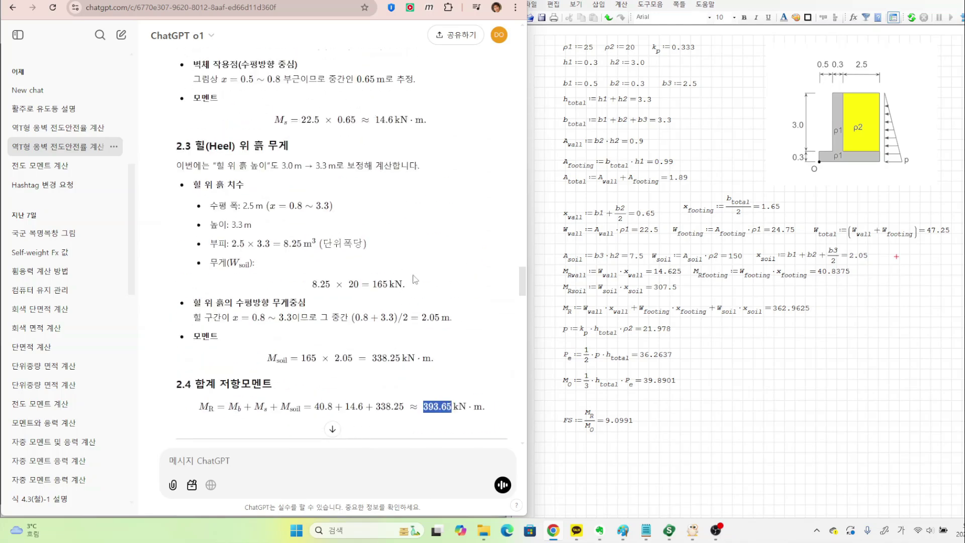
scroll(415, 280, up, 6)
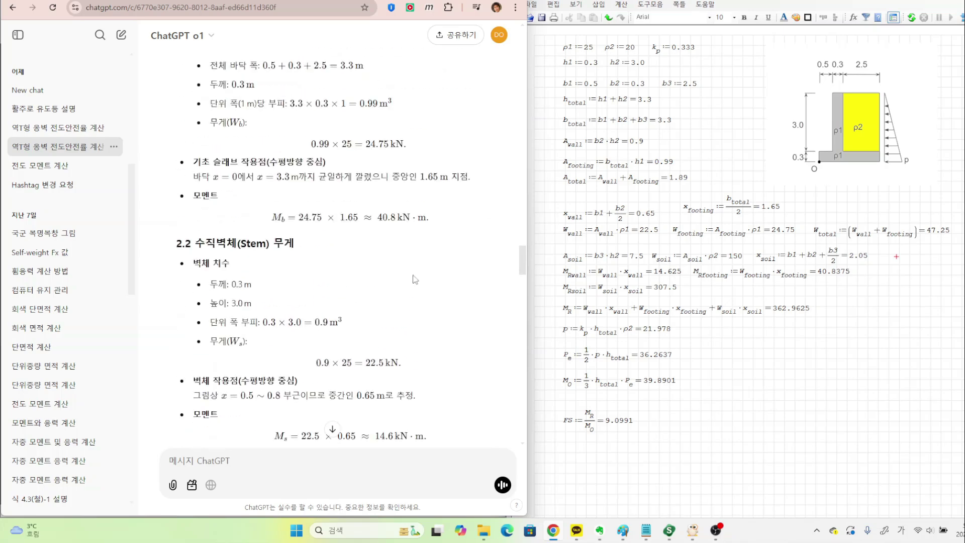
scroll(415, 280, up, 1)
drag(383, 267, 406, 271)
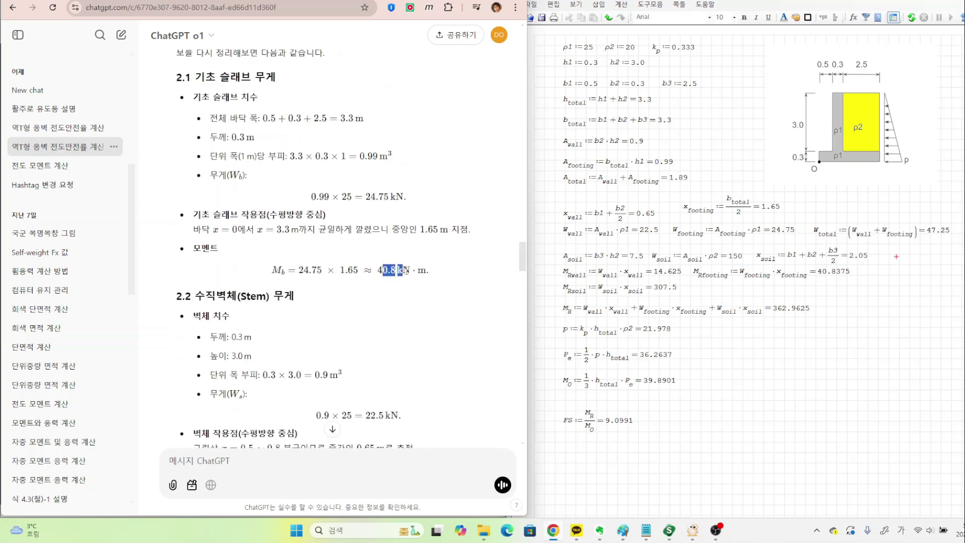
click(402, 301)
scroll(402, 302, down, 3)
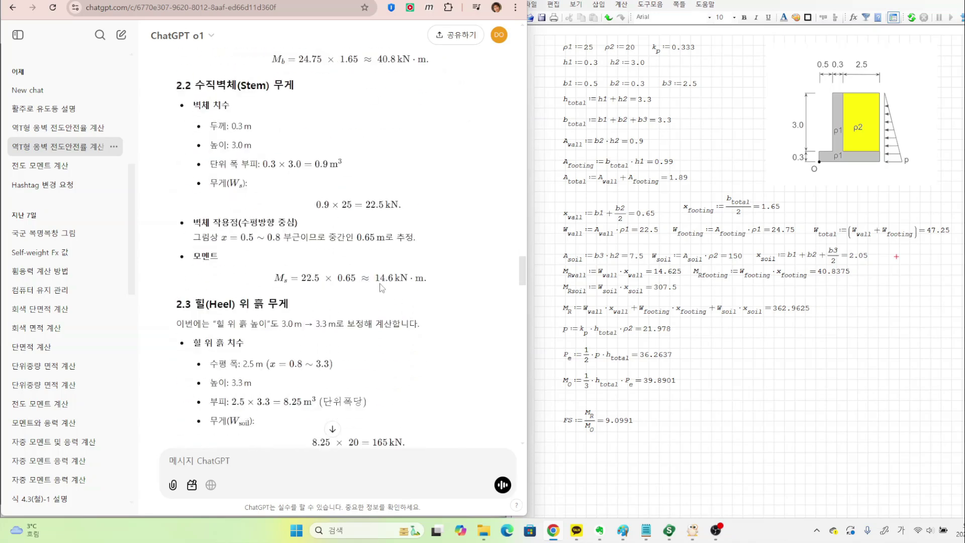
scroll(376, 272, up, 1)
drag(382, 218, 399, 218)
scroll(419, 279, down, 2)
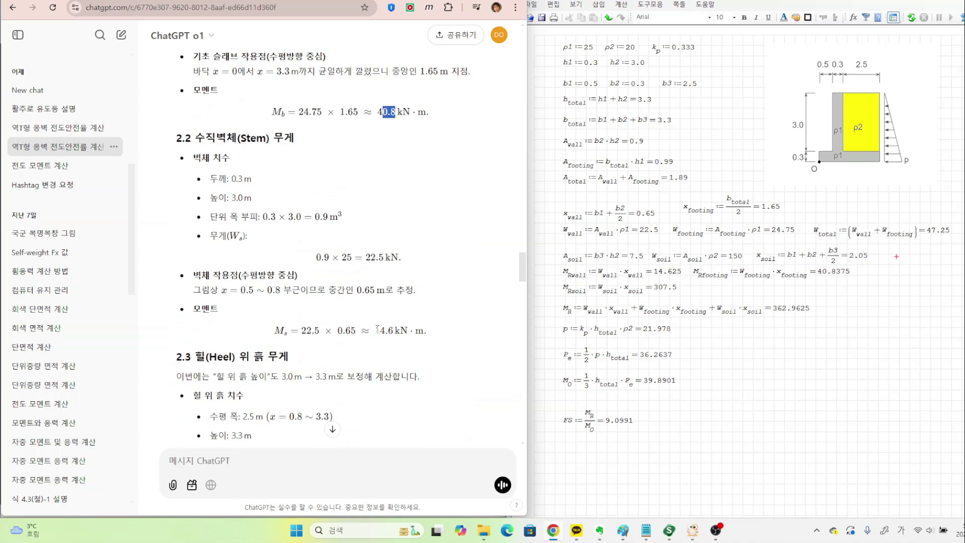
drag(377, 331, 398, 330)
click(372, 351)
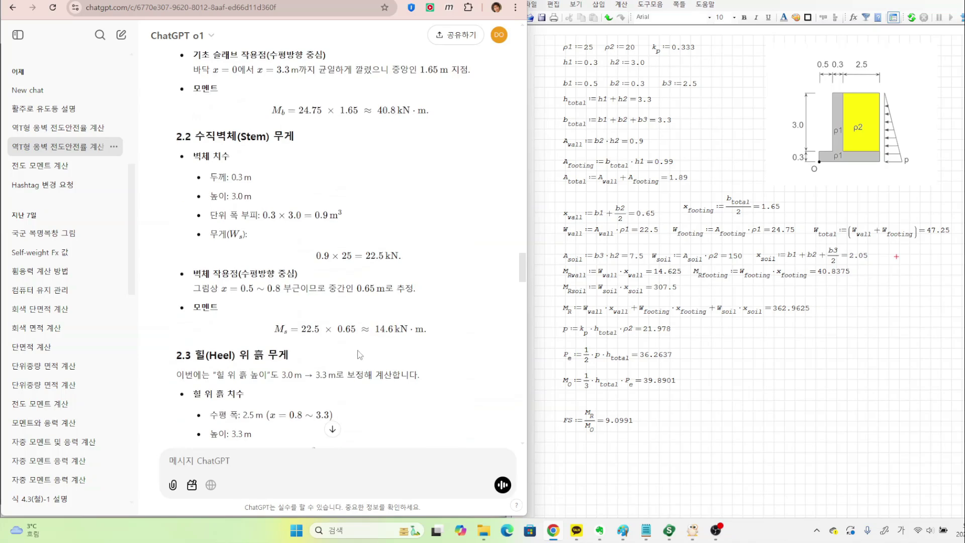
Step: Examine the soil height used for the heel soil volume and its effect on the total resisting moment
scroll(357, 344, down, 2)
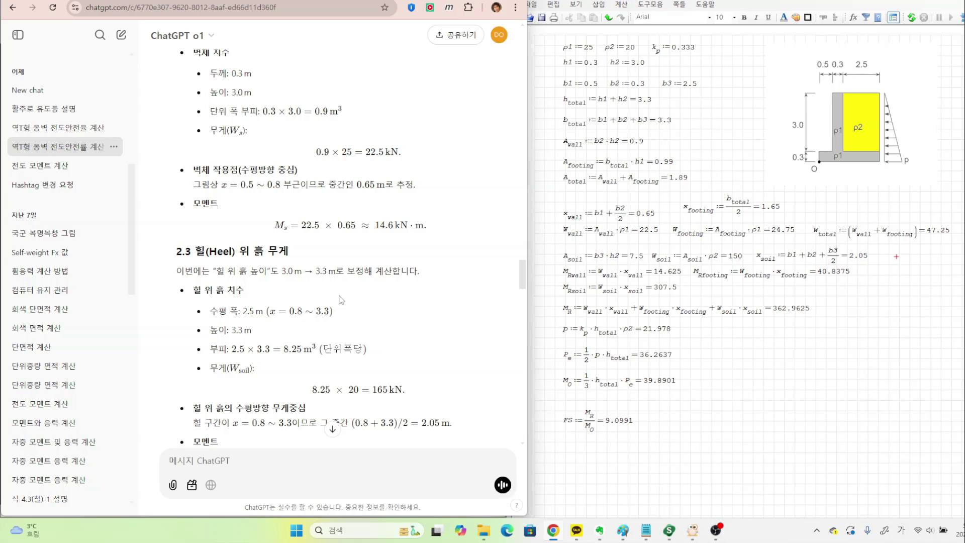
scroll(257, 268, down, 2)
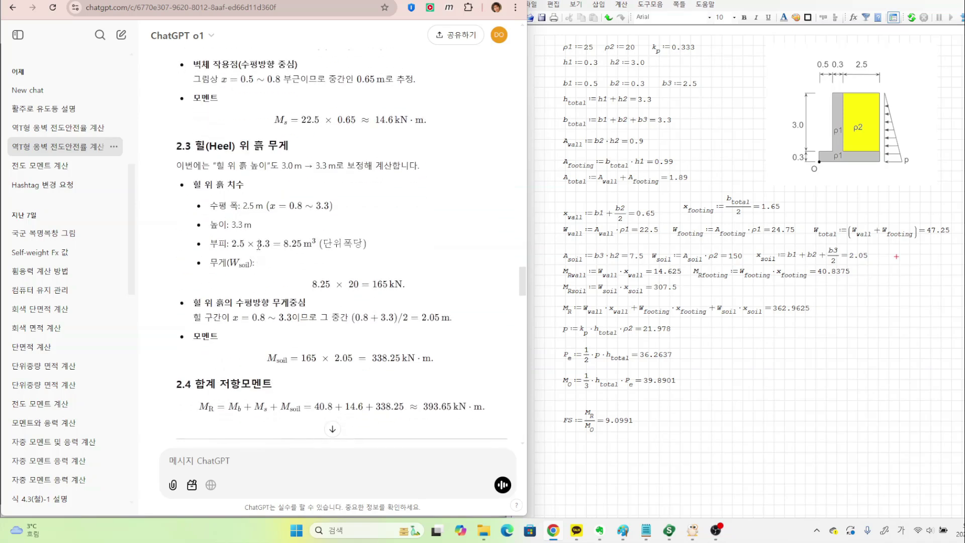
drag(258, 245, 276, 245)
click(288, 258)
drag(257, 245, 271, 245)
click(404, 249)
scroll(409, 268, down, 2)
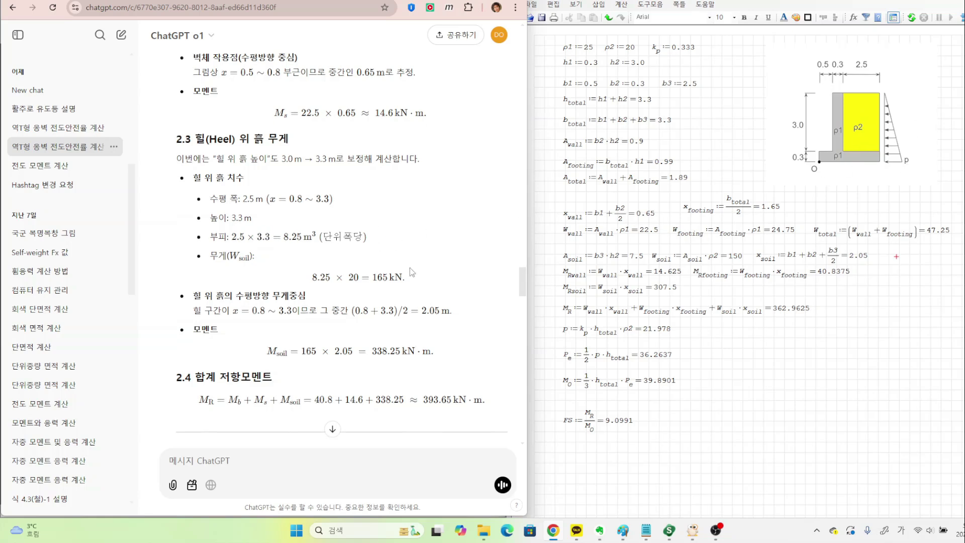
drag(425, 301, 449, 300)
click(442, 315)
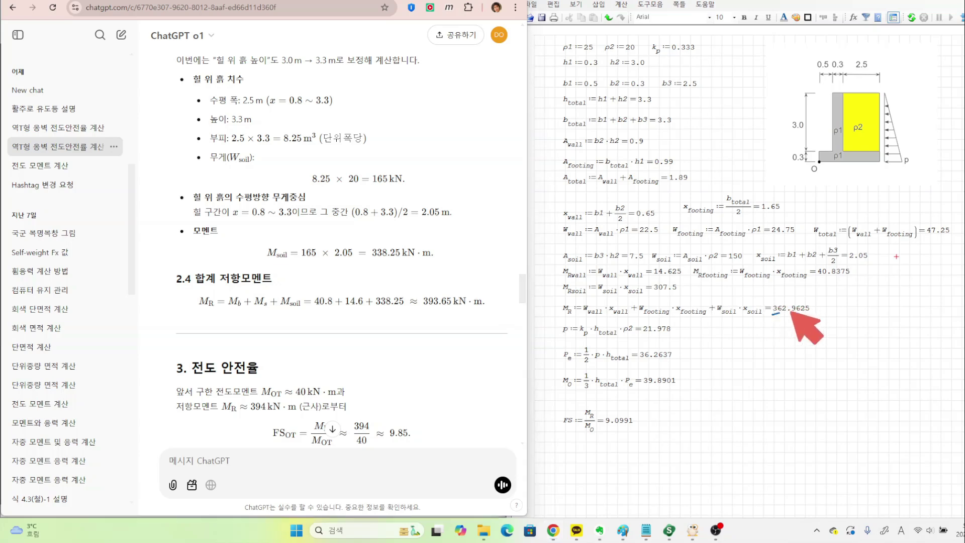
Step: Find and read the follow-up prompt asking ChatGPT to correct only the heel soil weight
scroll(418, 324, down, 5)
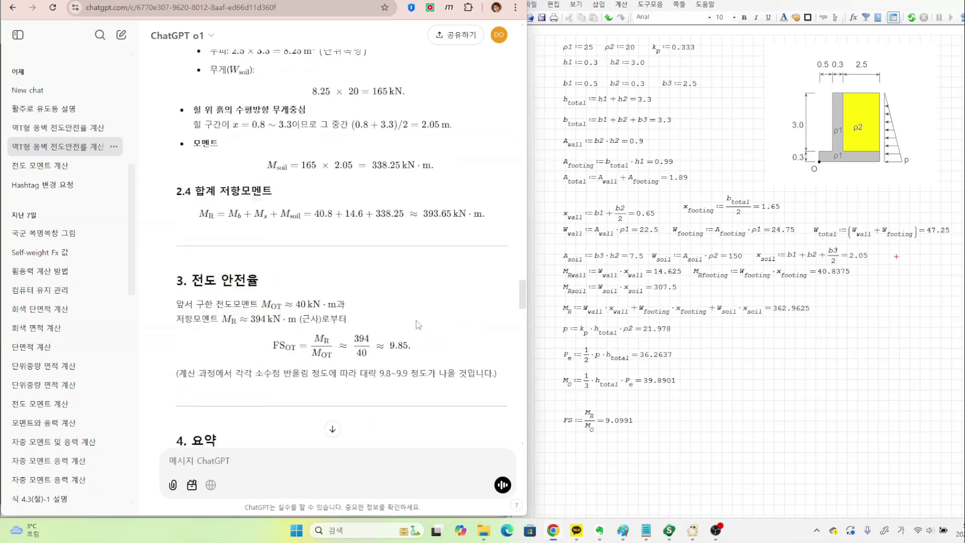
scroll(417, 324, down, 9)
drag(273, 180, 484, 184)
click(459, 203)
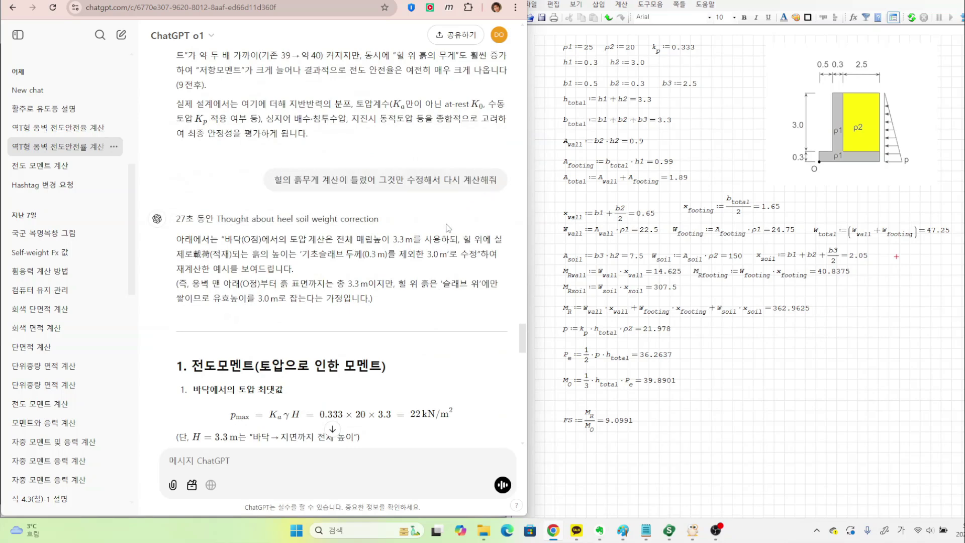
Step: Read the corrected answer's assumptions about the earth pressure depth and the effective soil height above the heel
scroll(448, 228, down, 2)
scroll(449, 228, down, 2)
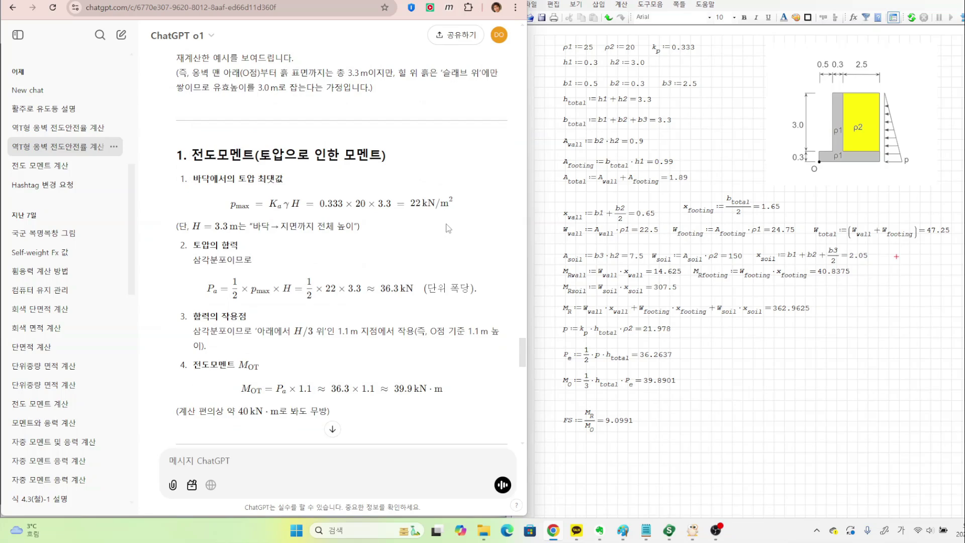
scroll(445, 225, up, 1)
scroll(417, 214, up, 2)
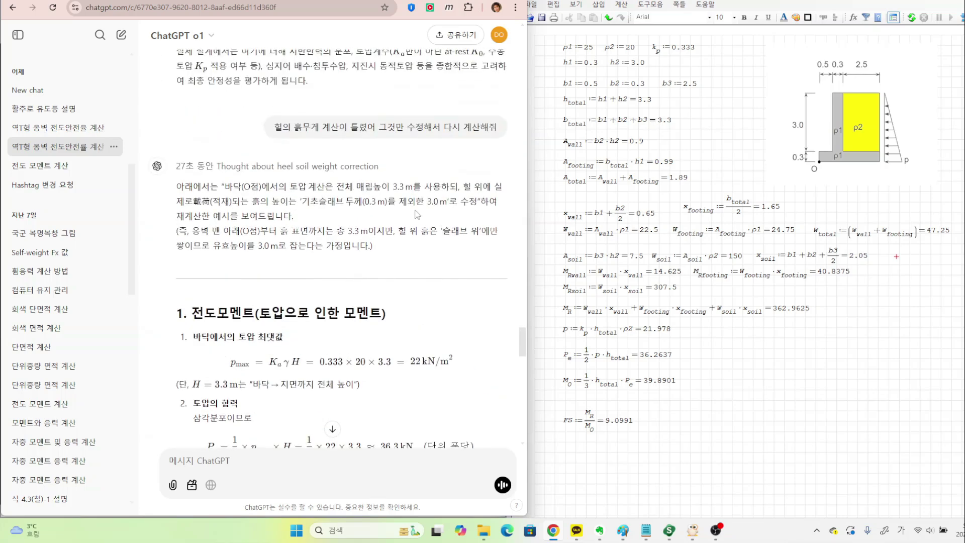
drag(284, 232, 373, 232)
click(324, 246)
drag(258, 246, 273, 246)
click(316, 248)
Step: Check the corrected total resisting moment and overturning safety factor against the worksheet's result
scroll(384, 259, down, 4)
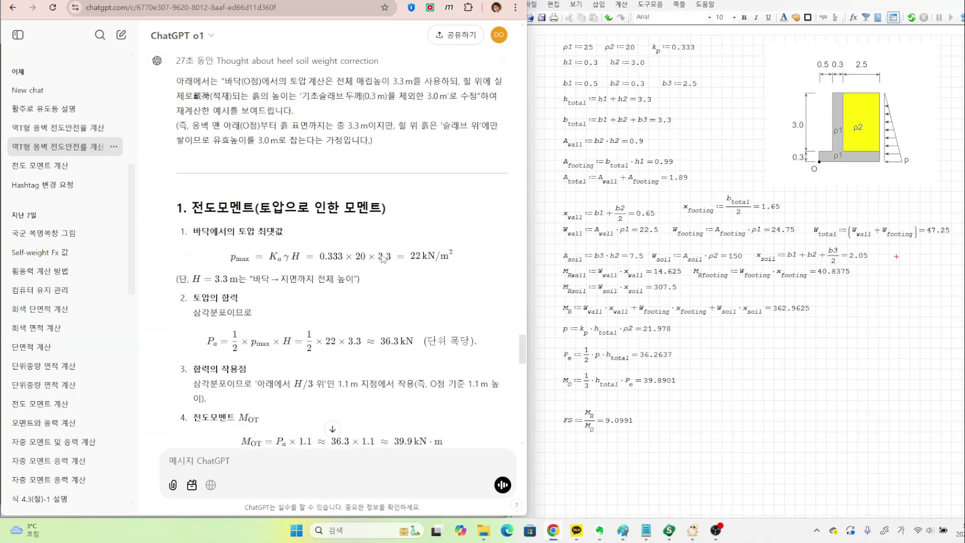
scroll(384, 259, down, 15)
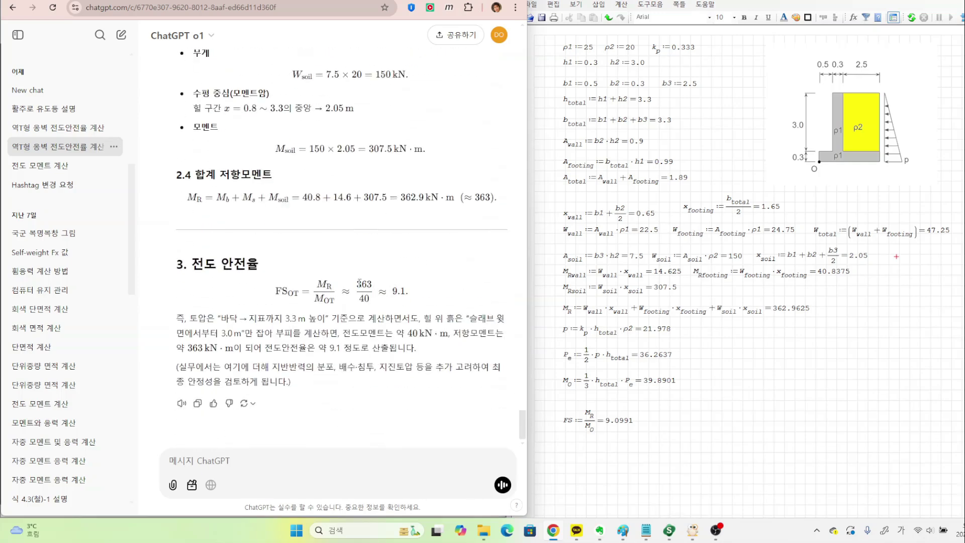
drag(357, 282, 372, 284)
click(377, 303)
drag(393, 292, 407, 291)
click(436, 298)
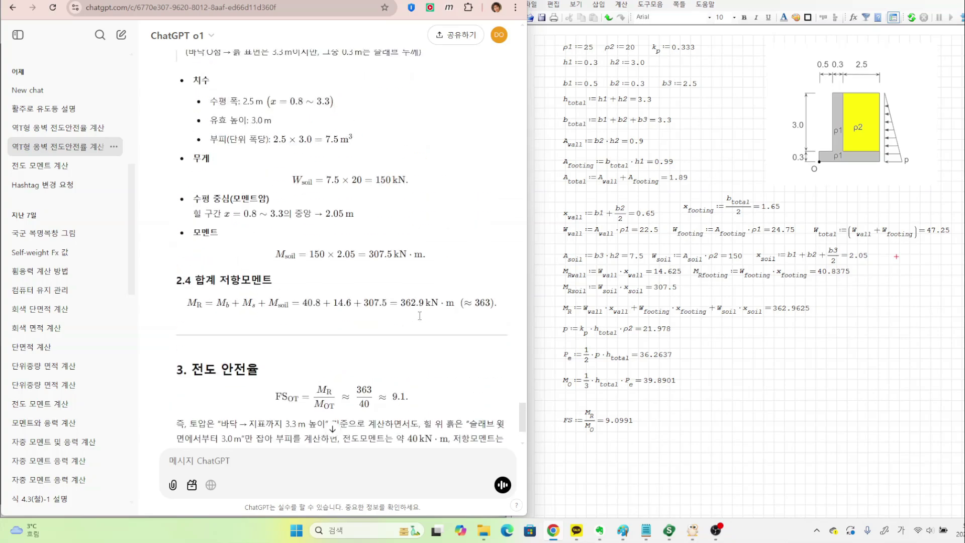
Step: Look back over the earlier recalculation, then open the "역T형 옹벽 전도안전율 계산" conversation and read its original prompt
scroll(421, 317, down, 8)
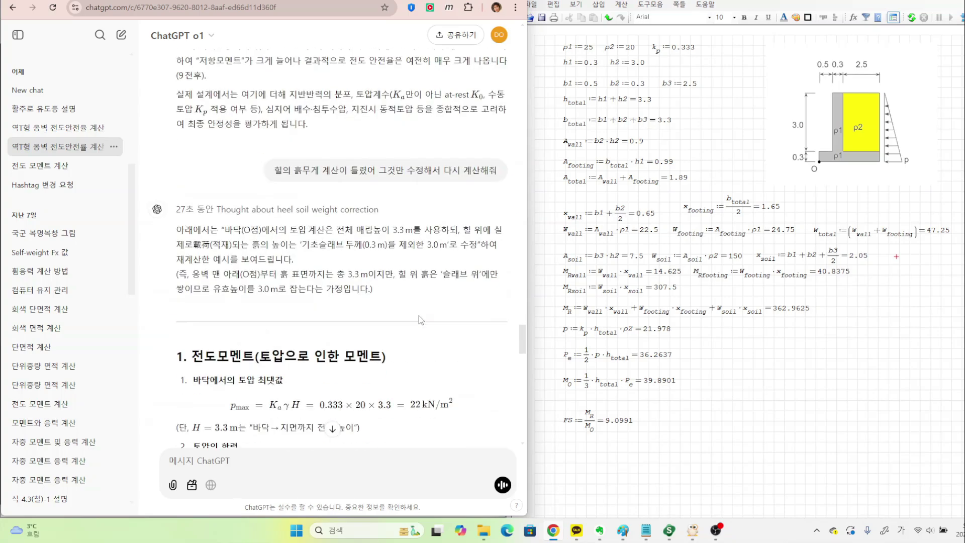
scroll(420, 320, up, 15)
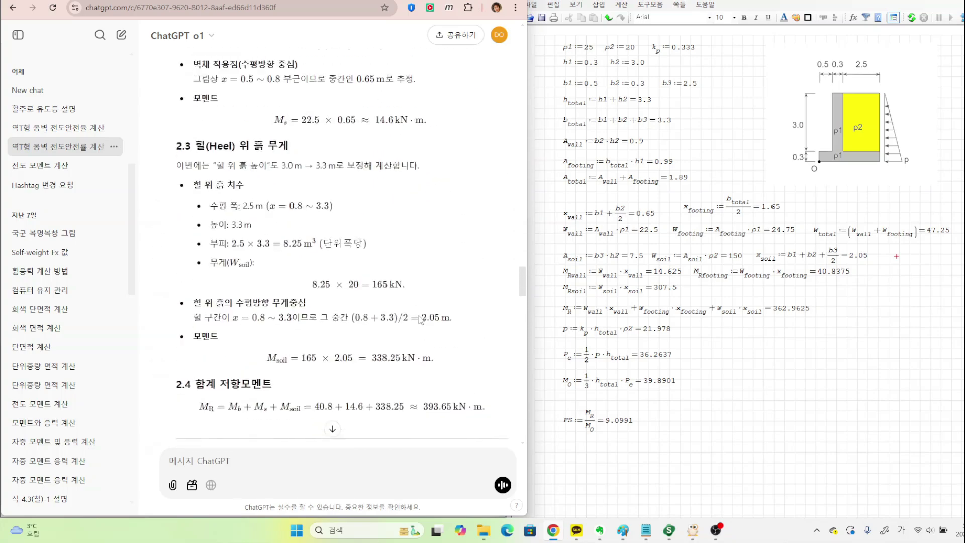
scroll(106, 206, up, 5)
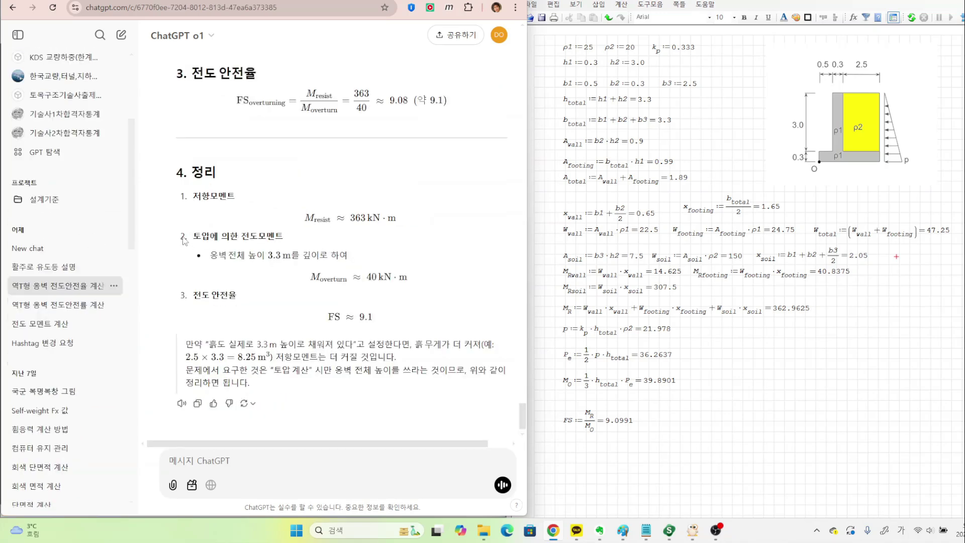
scroll(184, 242, up, 20)
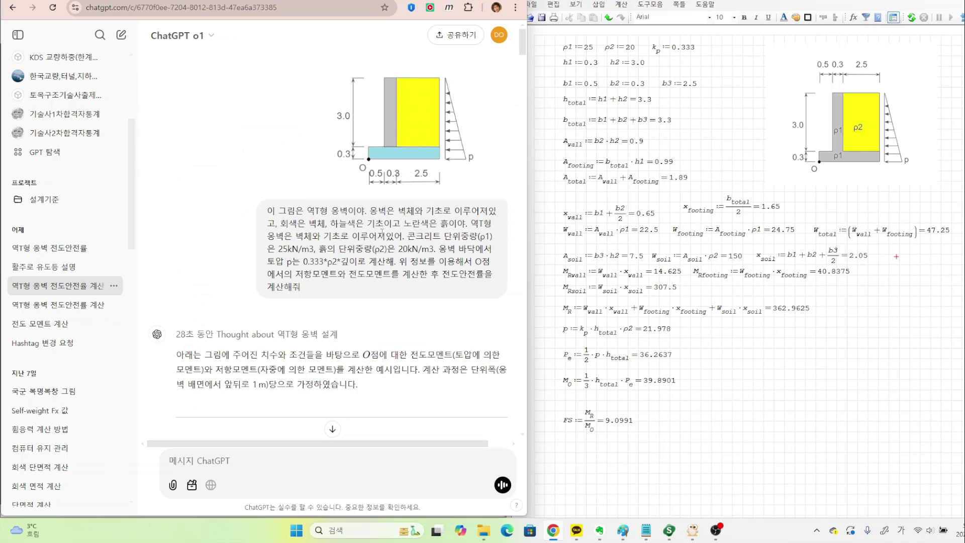
drag(270, 211, 363, 292)
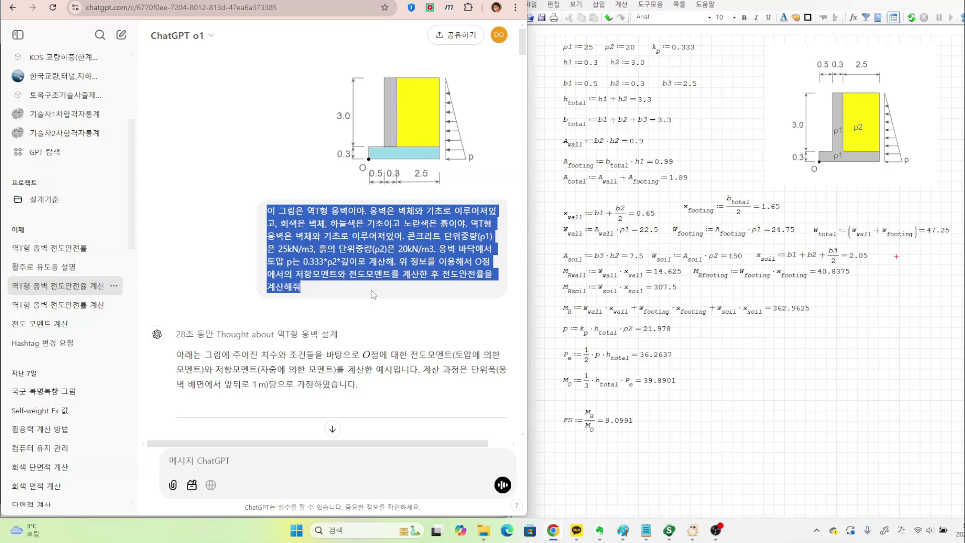
click(385, 295)
Step: Reopen the "역T형 옹벽 전도안전률 계산" conversation and look back toward its original prompt
click(86, 305)
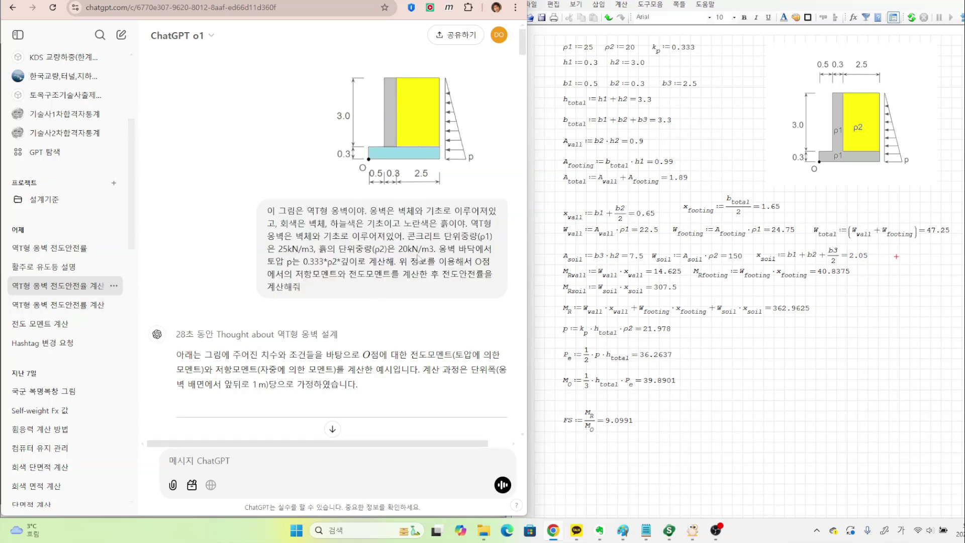
scroll(477, 256, up, 3)
scroll(526, 412, up, 15)
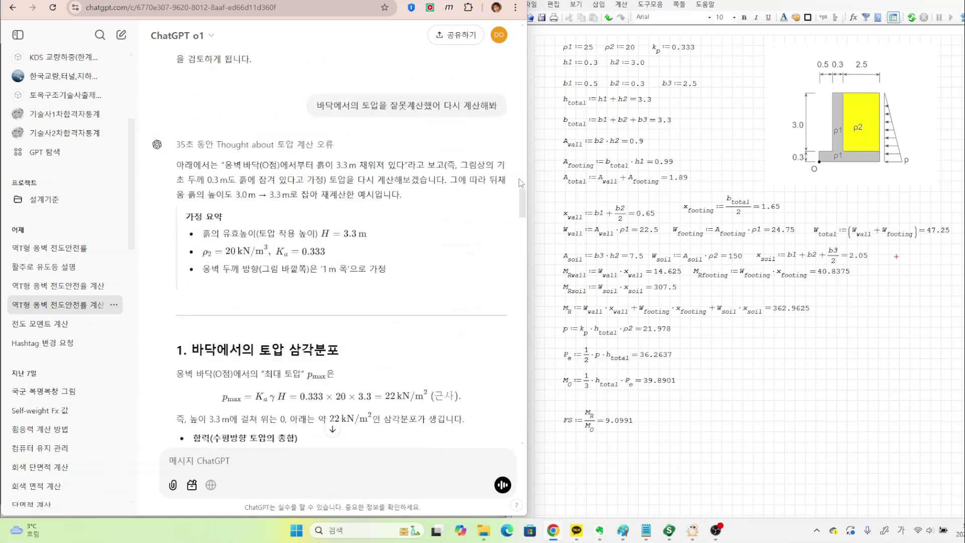
Step: Return to the "역T형 옹벽 전도안전율 계산" conversation and read how its prompt describes the wall and base colours
click(65, 286)
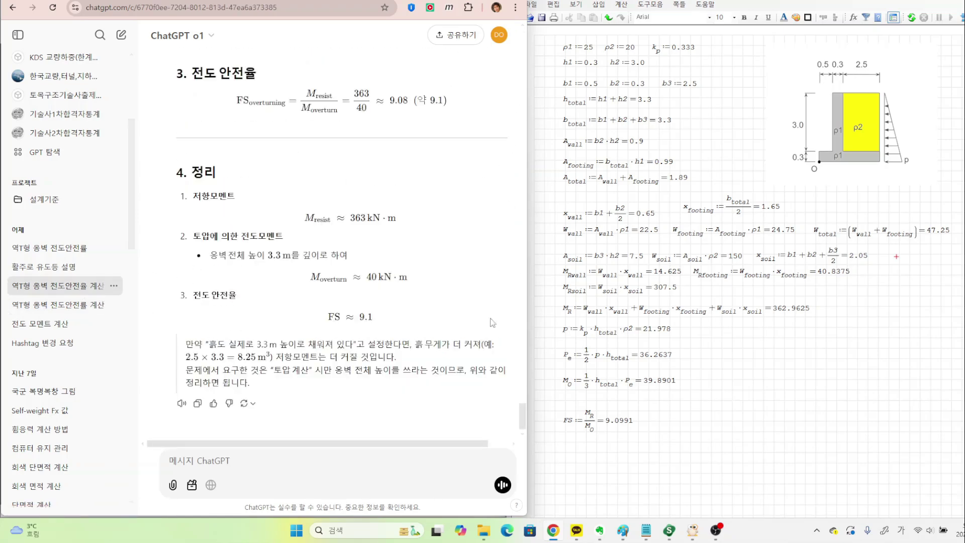
drag(522, 417, 522, 42)
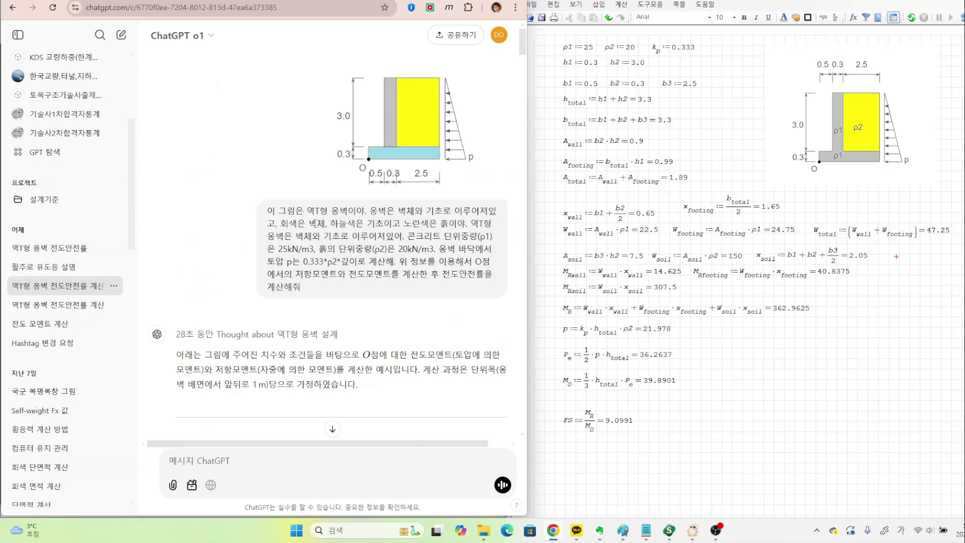
drag(309, 223, 400, 226)
click(433, 227)
Step: Check the footing's self-weight, moment arm and moment in the answer against the worksheet's footing values
scroll(360, 265, down, 2)
scroll(360, 265, down, 2)
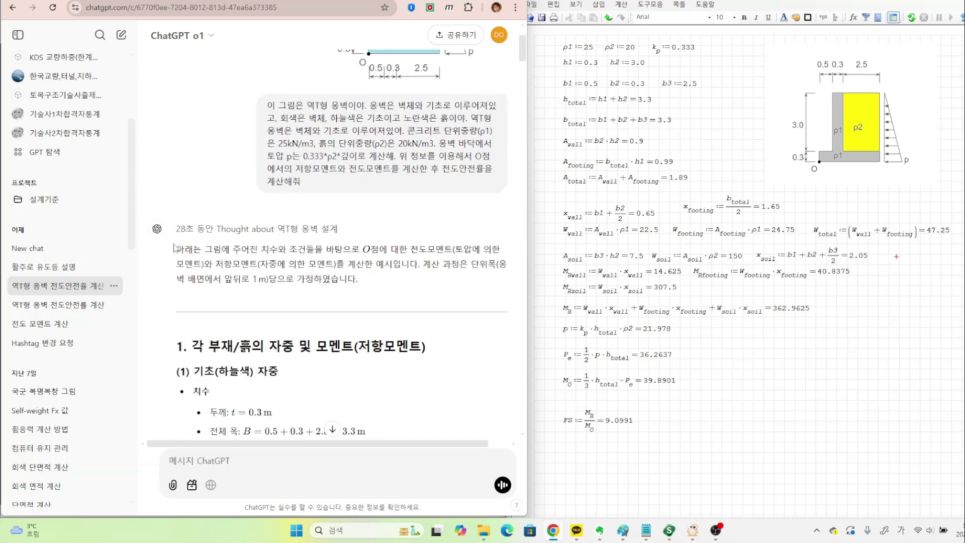
scroll(327, 275, down, 1)
scroll(332, 276, down, 2)
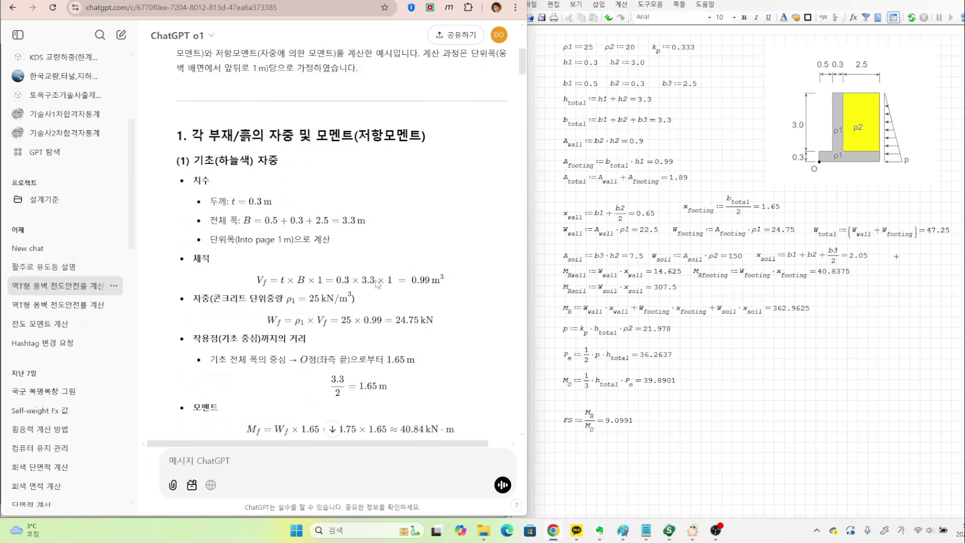
scroll(427, 294, down, 2)
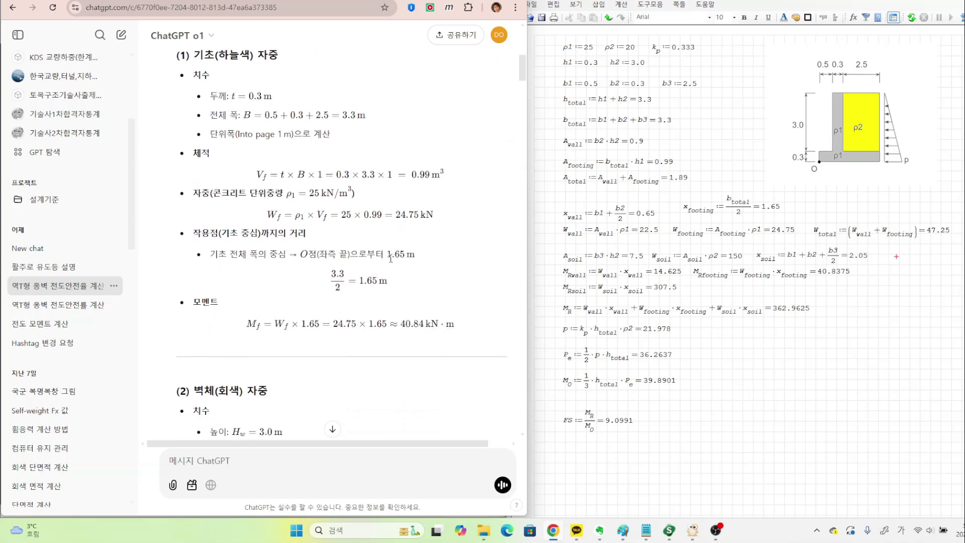
drag(390, 258, 409, 254)
click(437, 267)
scroll(407, 274, down, 1)
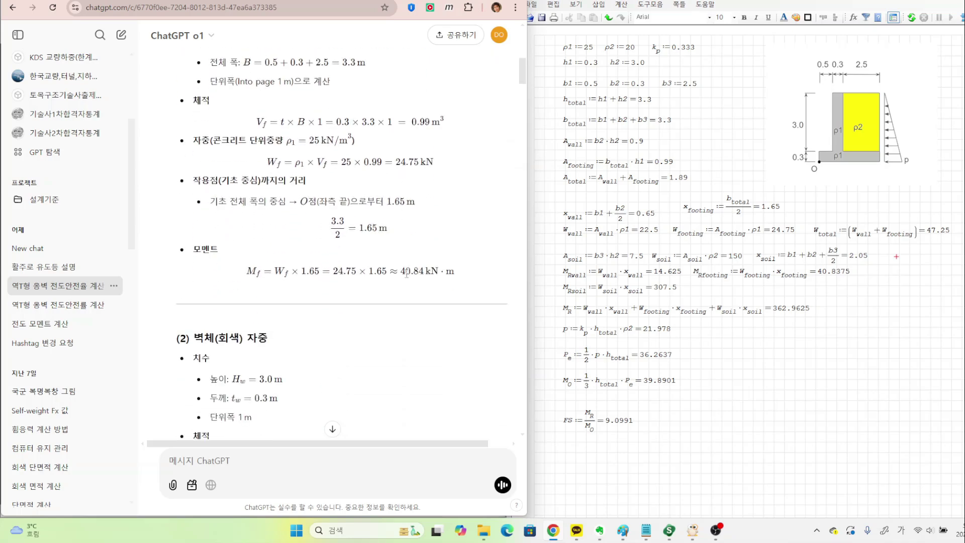
double_click(403, 272)
click(403, 272)
Step: Check the wall's height, self-weight and moment in the answer, and look over the heel soil section
scroll(391, 276, down, 4)
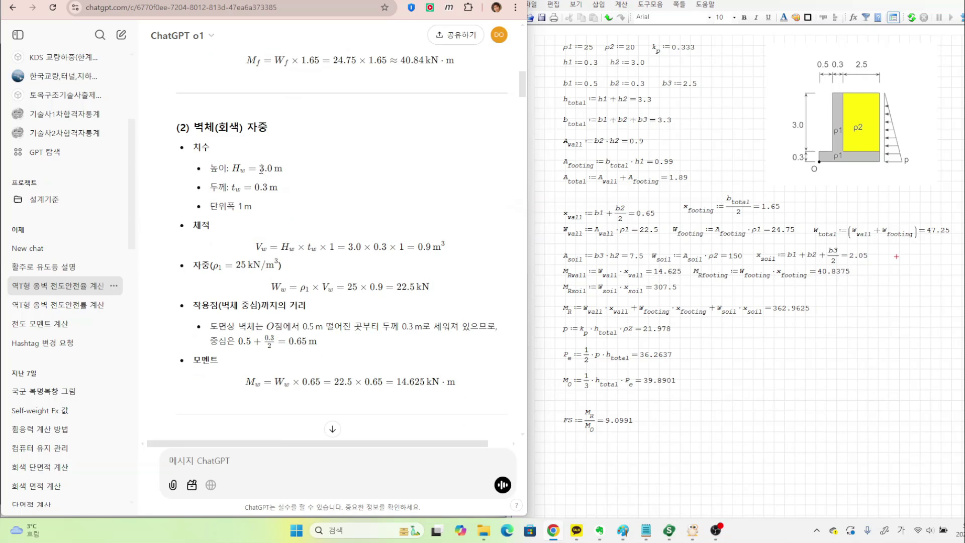
drag(260, 168, 280, 171)
click(286, 187)
scroll(418, 276, down, 1)
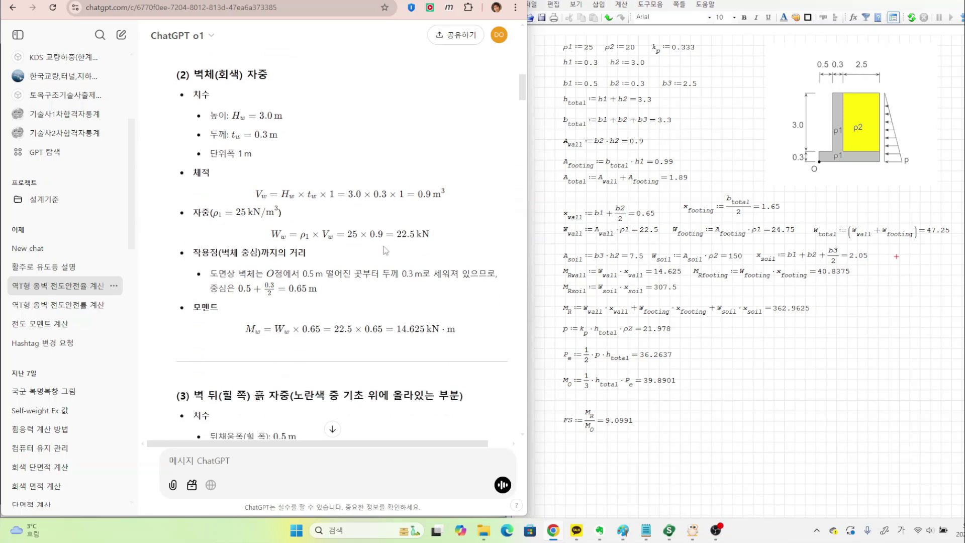
drag(349, 234, 425, 235)
click(357, 267)
scroll(358, 267, down, 2)
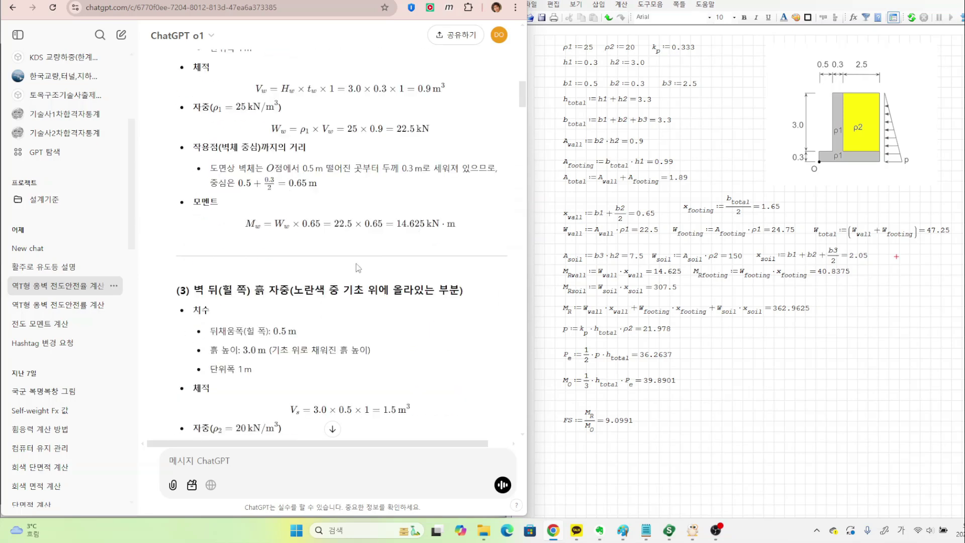
scroll(358, 267, down, 3)
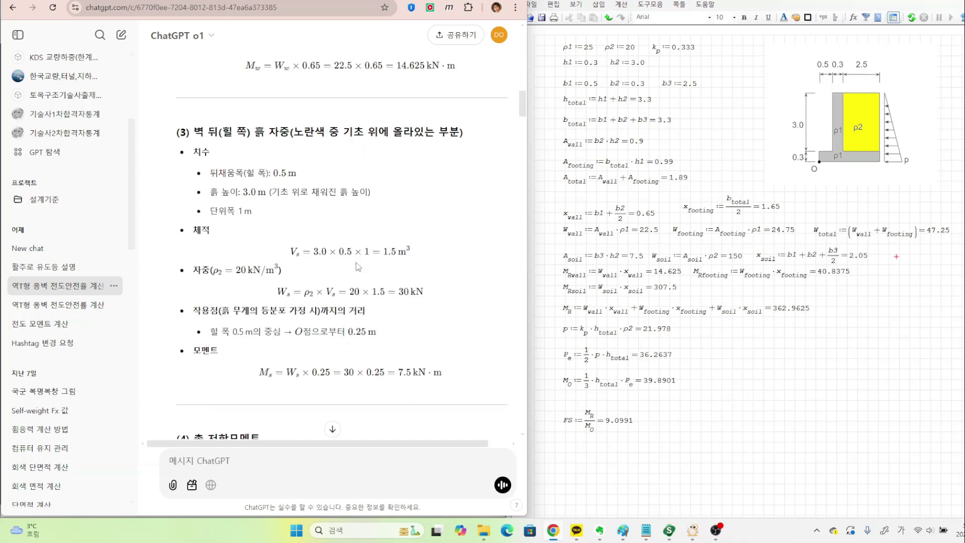
scroll(336, 213, up, 9)
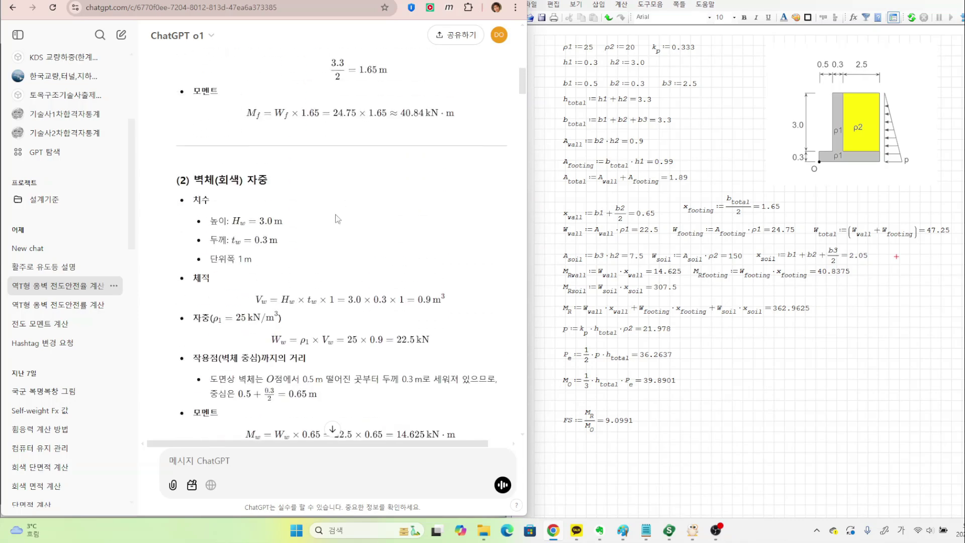
Step: Check the backfill width used for the heel soil in the first answer against the wall drawing
scroll(288, 228, up, 6)
scroll(286, 234, down, 10)
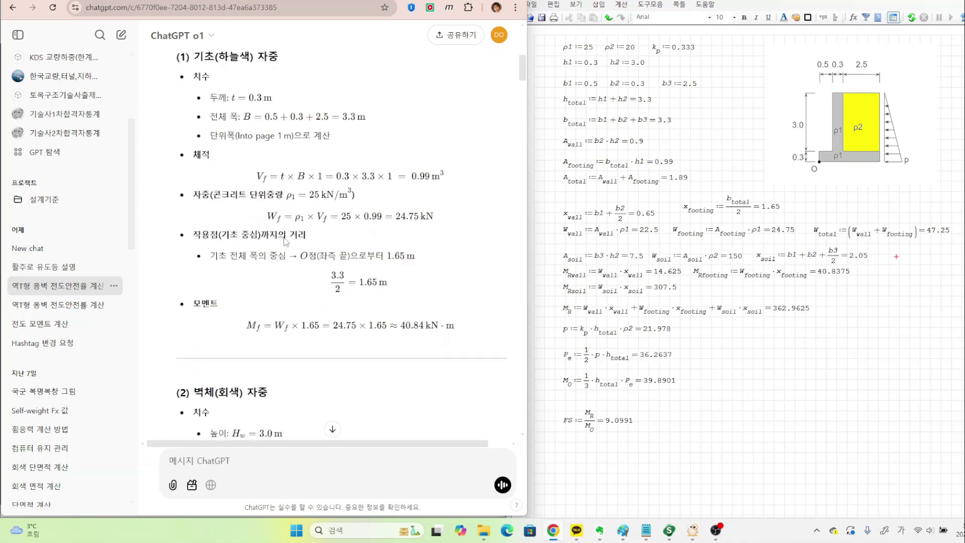
scroll(286, 242, down, 4)
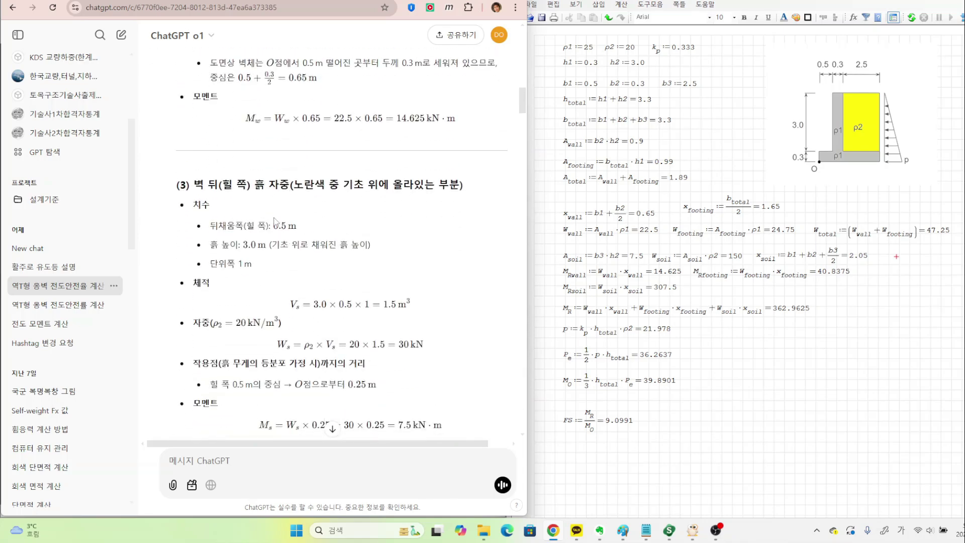
scroll(372, 242, down, 2)
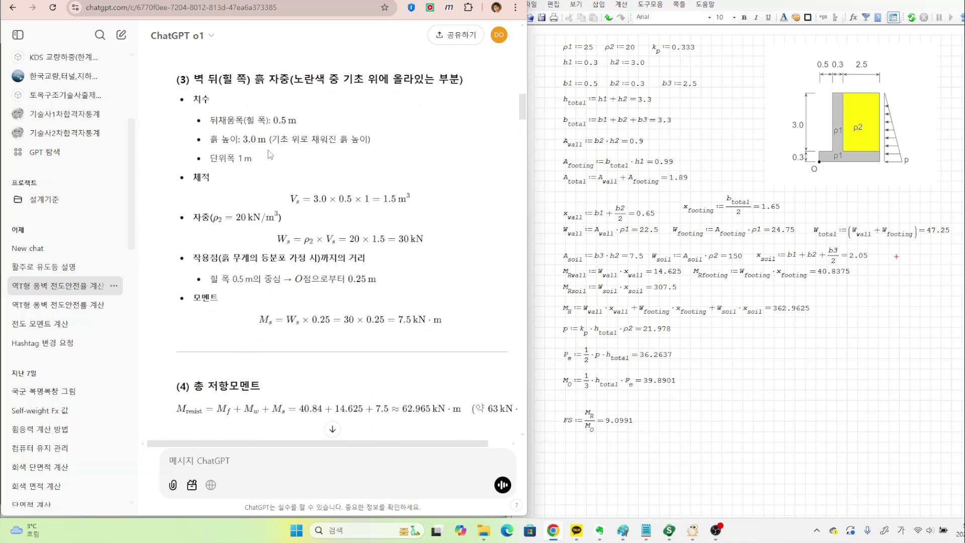
scroll(270, 154, up, 2)
drag(210, 226, 292, 227)
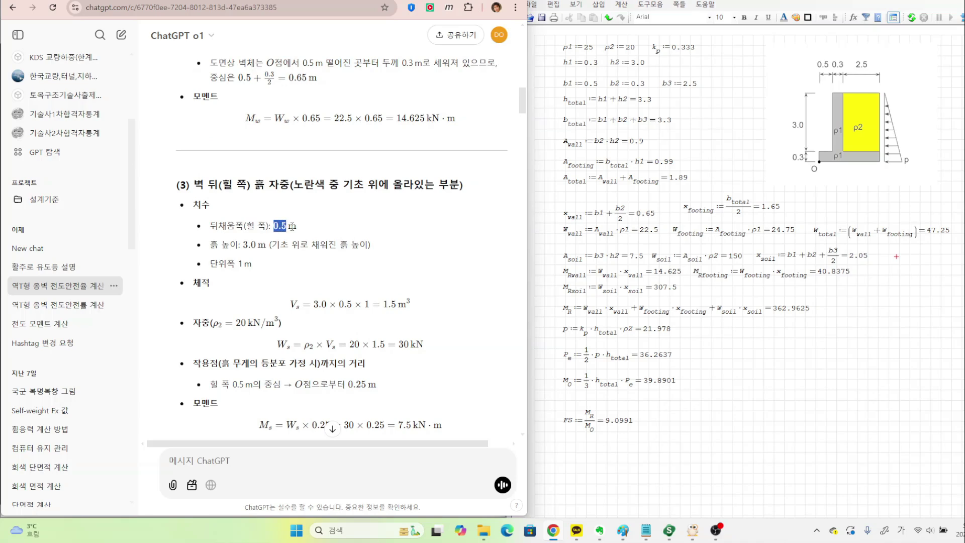
click(309, 233)
Step: Read the first answer's heel soil moment and the sum forming its total resisting moment
scroll(332, 249, down, 4)
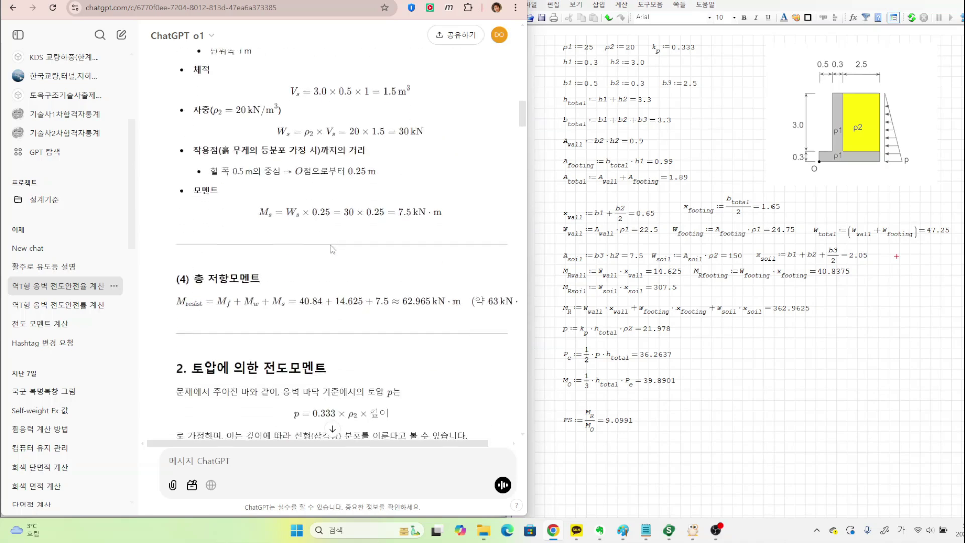
scroll(331, 249, down, 1)
drag(330, 245, 404, 269)
click(376, 271)
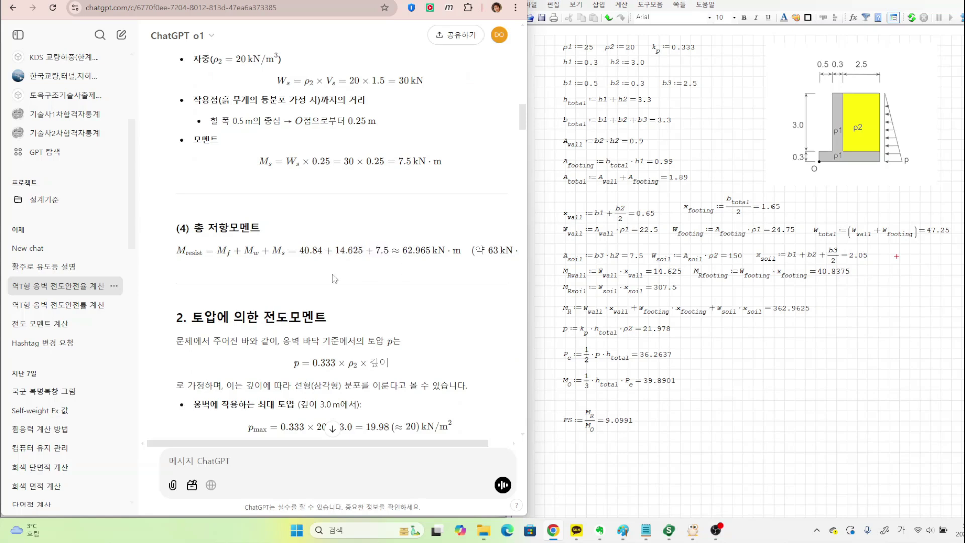
Step: Check the depth used for maximum earth pressure, the overturning moment and the safety factor in the first answer
scroll(333, 274, down, 4)
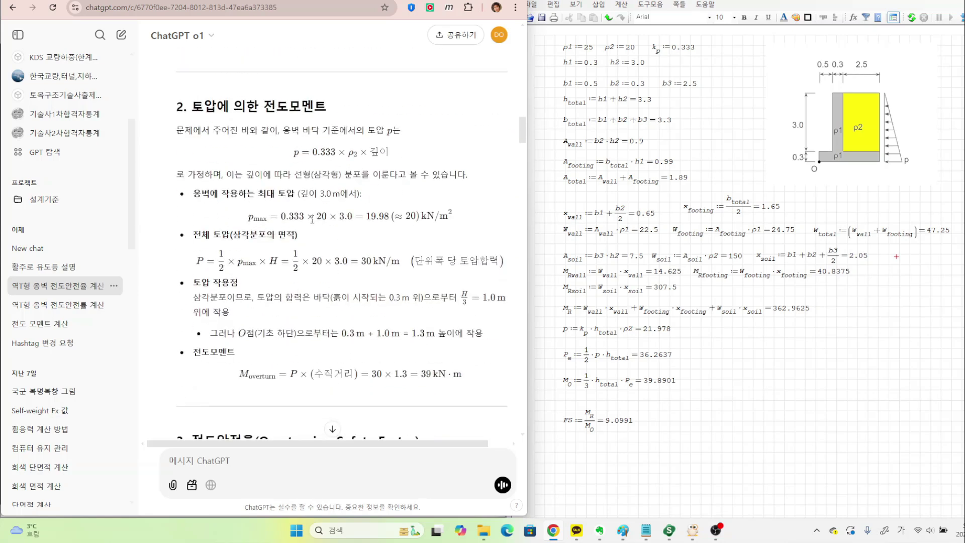
drag(340, 218, 354, 220)
scroll(357, 225, down, 4)
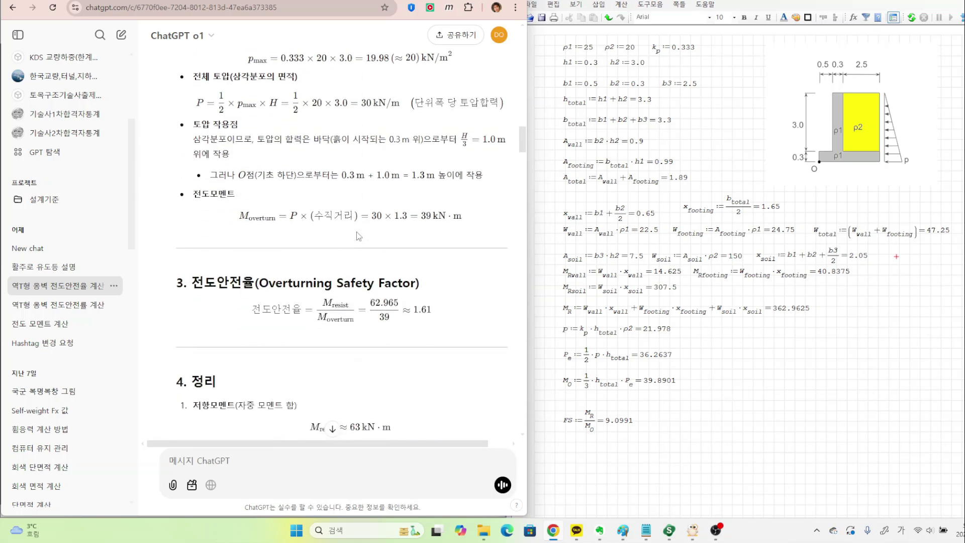
drag(415, 257, 434, 260)
click(366, 267)
click(330, 277)
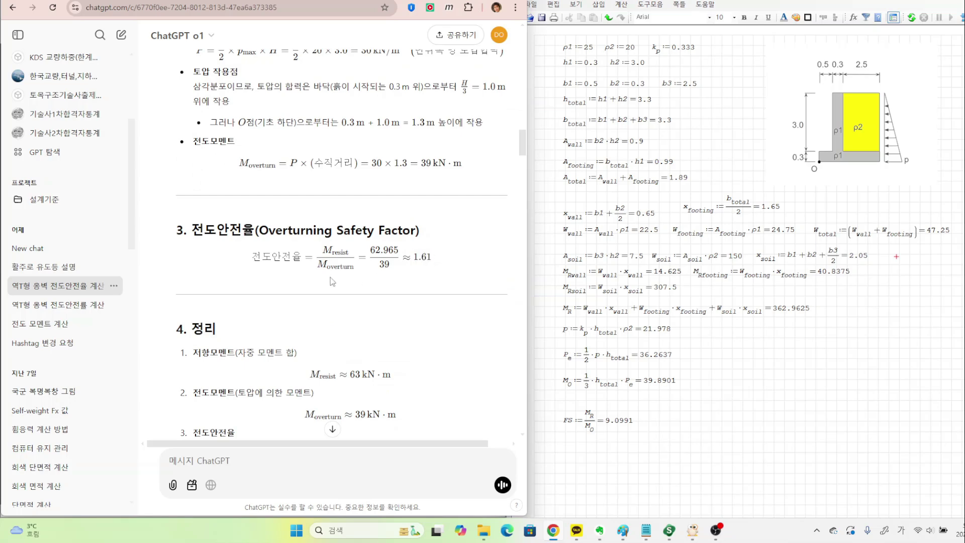
Step: Read the follow-up prompt that corrects the soil weight and earth pressure depth, and start on the recalculated footing section
scroll(322, 279, down, 4)
scroll(320, 282, down, 3)
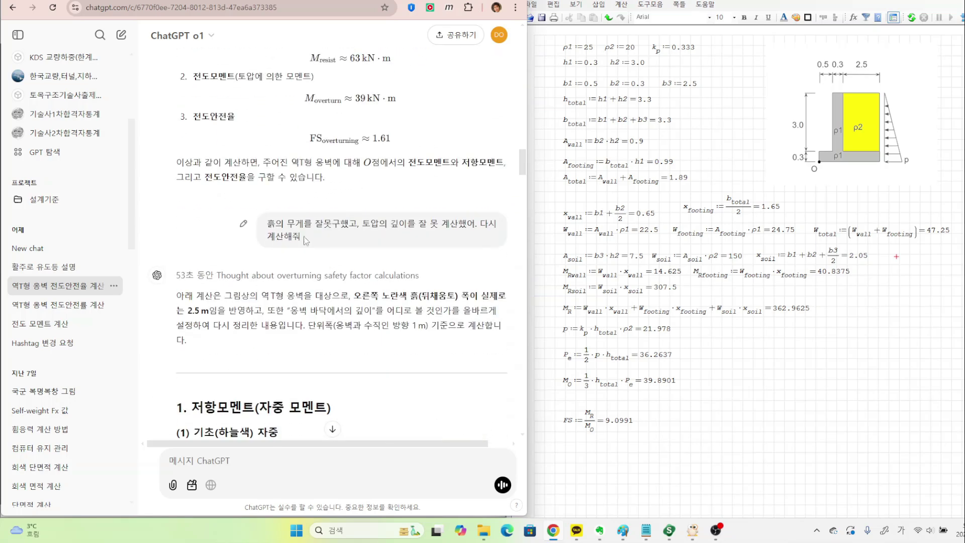
drag(267, 223, 461, 236)
click(371, 267)
scroll(371, 269, down, 4)
scroll(372, 272, down, 1)
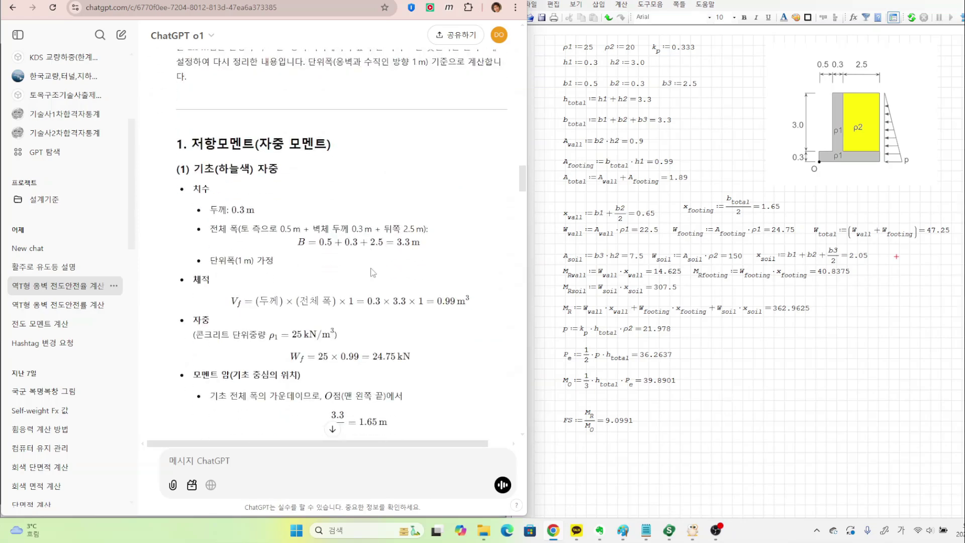
Step: Compare the recalculated backfill soil's dimensions, self-weight and moment with the worksheet's soil values
scroll(376, 281, down, 8)
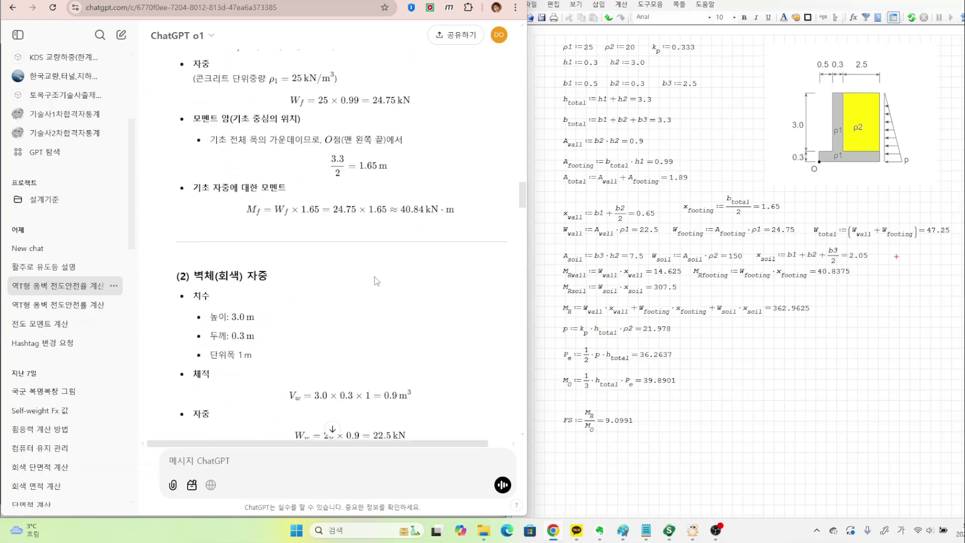
scroll(375, 280, down, 2)
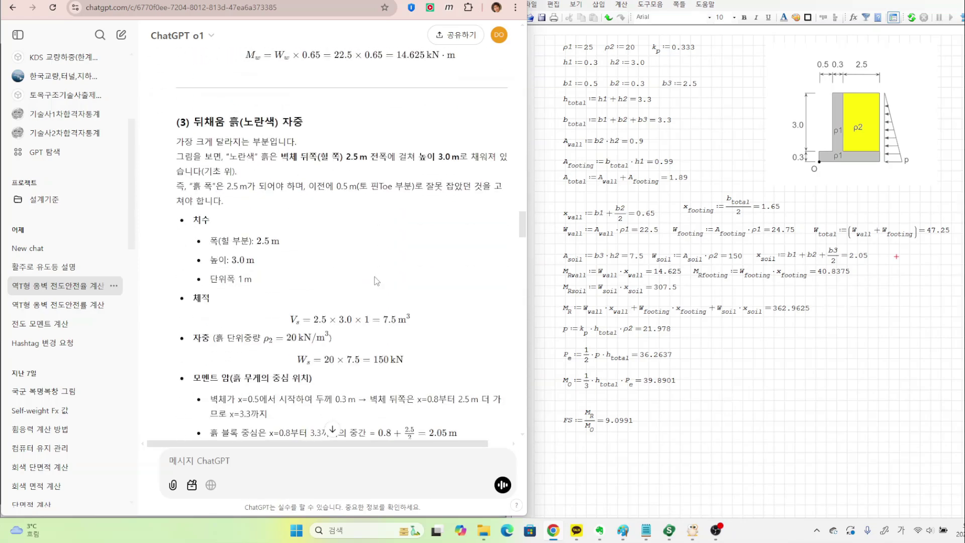
click(300, 255)
scroll(332, 262, down, 3)
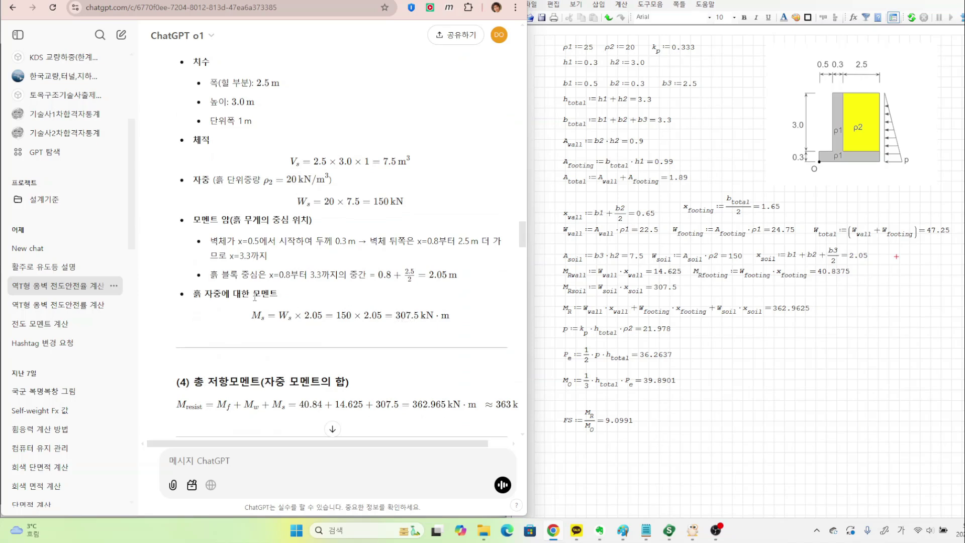
drag(198, 293, 259, 293)
click(357, 313)
drag(405, 317, 414, 316)
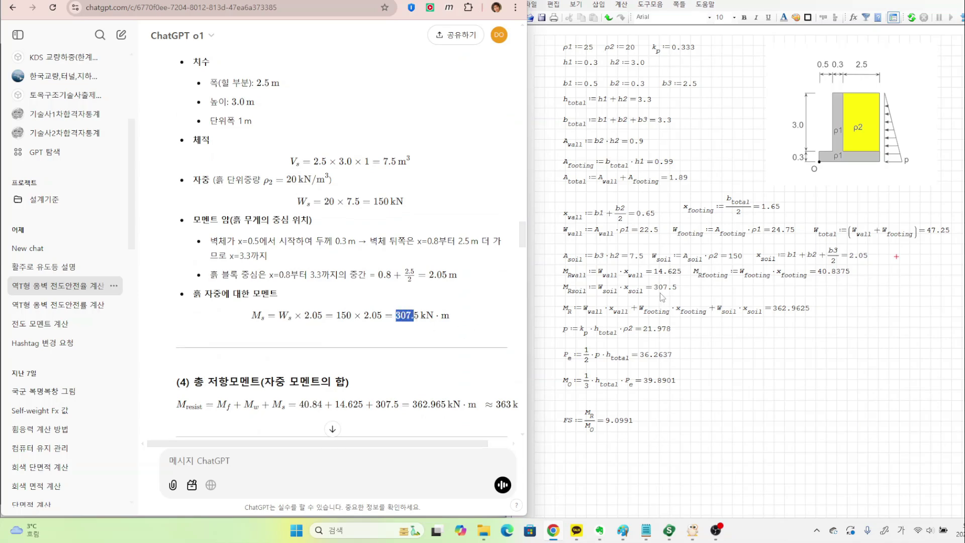
Step: Check the second answer's total resisting moment and the depth it assumes for the earth pressure
scroll(410, 309, down, 1)
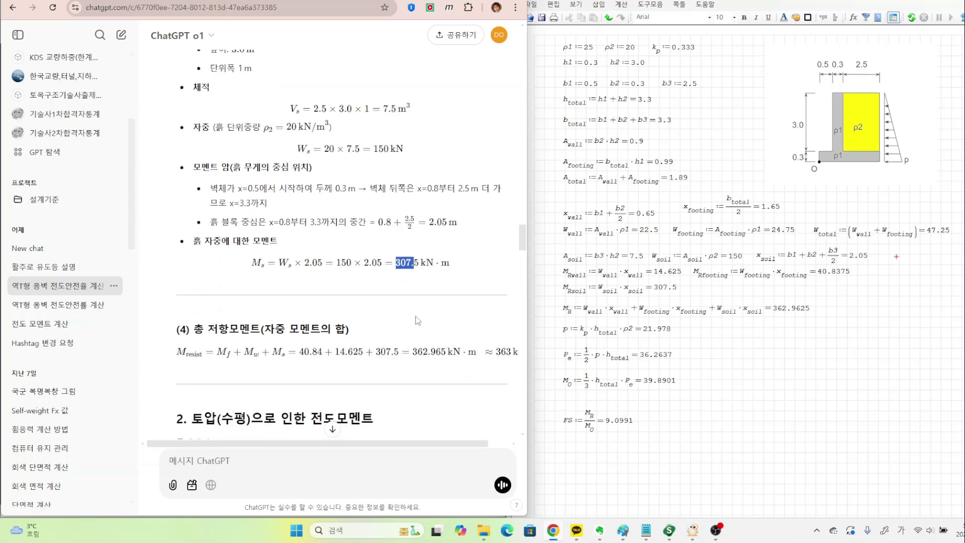
click(410, 310)
scroll(410, 310, down, 2)
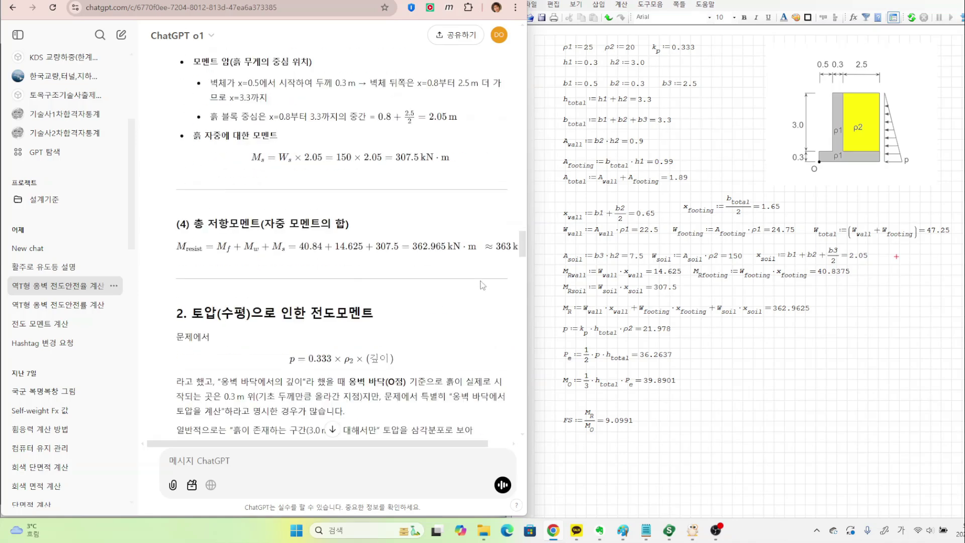
scroll(449, 294, down, 2)
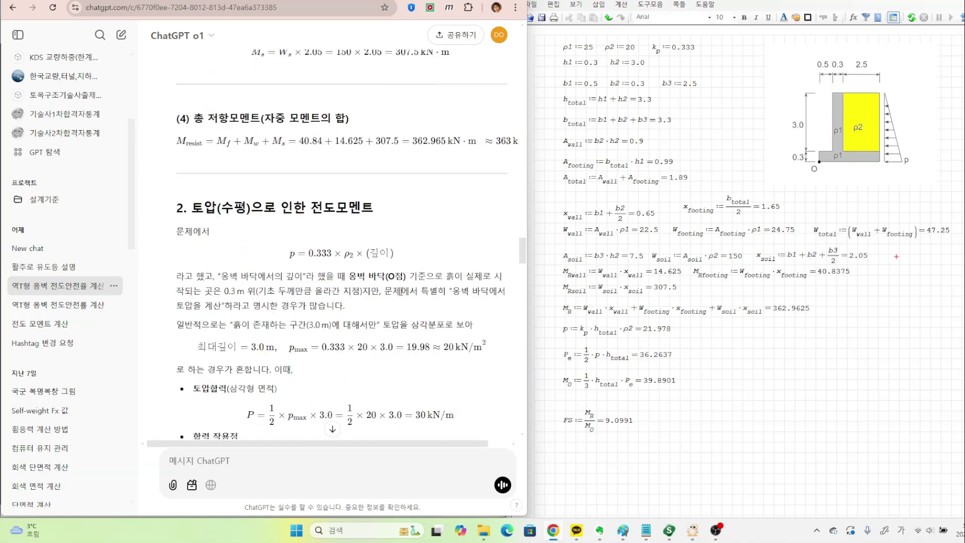
scroll(399, 297, down, 1)
double_click(374, 200)
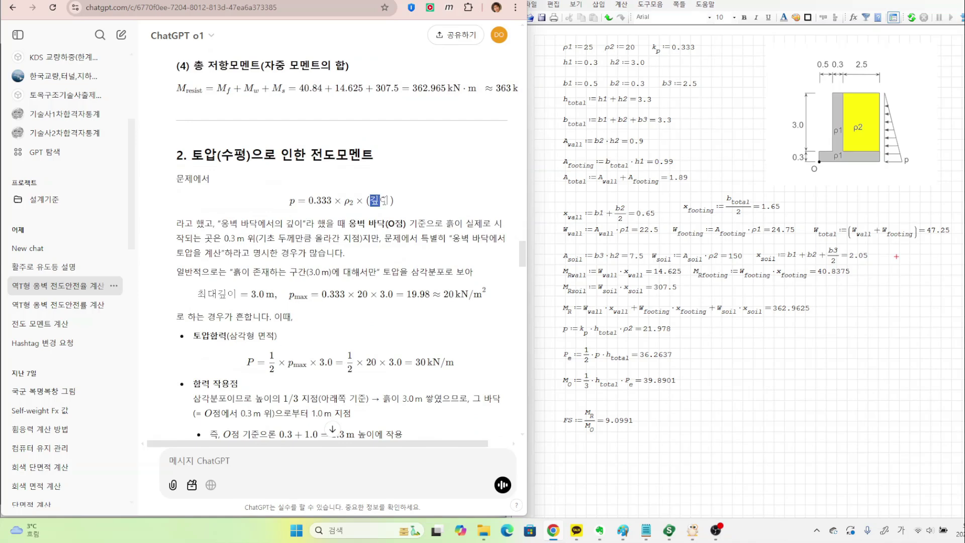
click(432, 211)
drag(380, 297, 393, 299)
scroll(393, 325, down, 15)
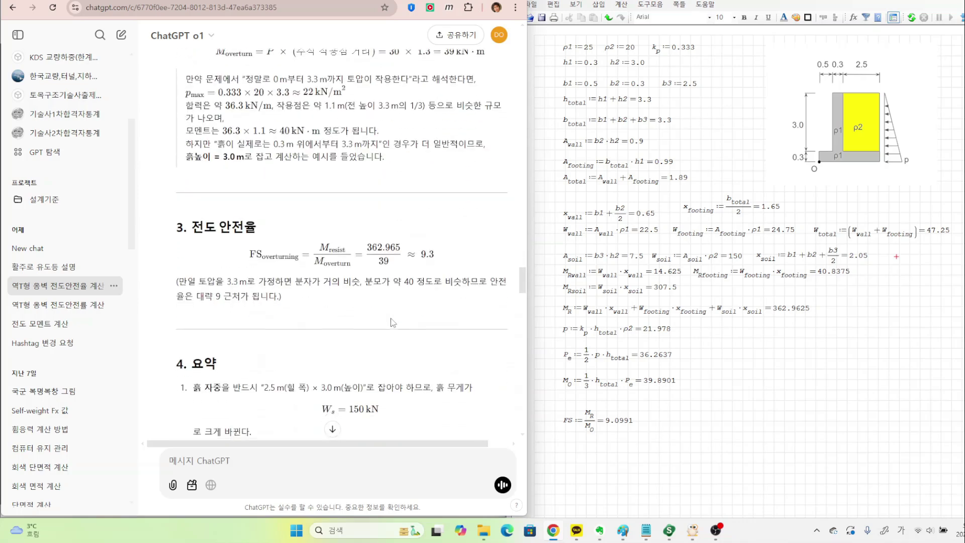
Step: Read the prompt requesting the full wall height as earth pressure depth, and check the third answer's soil and resisting moments
drag(335, 258, 497, 265)
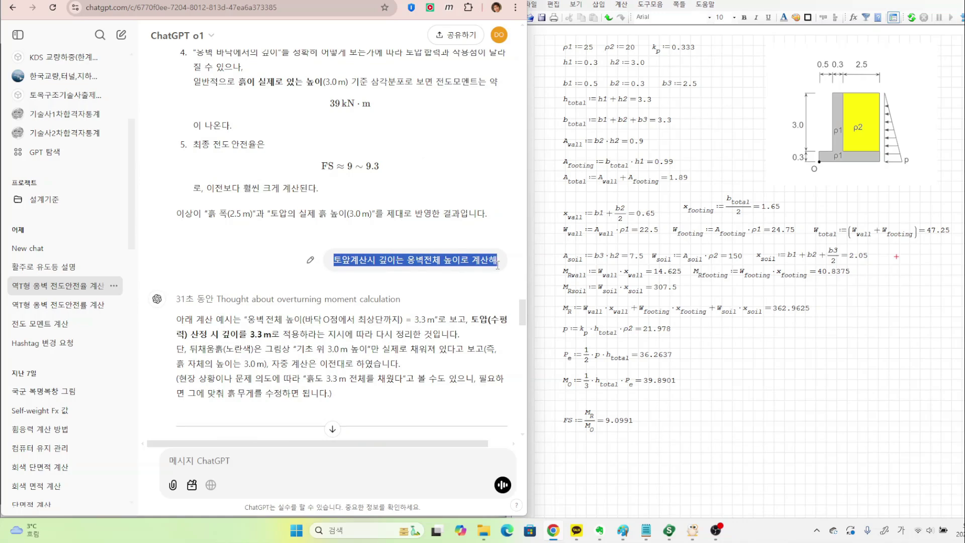
click(475, 276)
scroll(422, 287, down, 2)
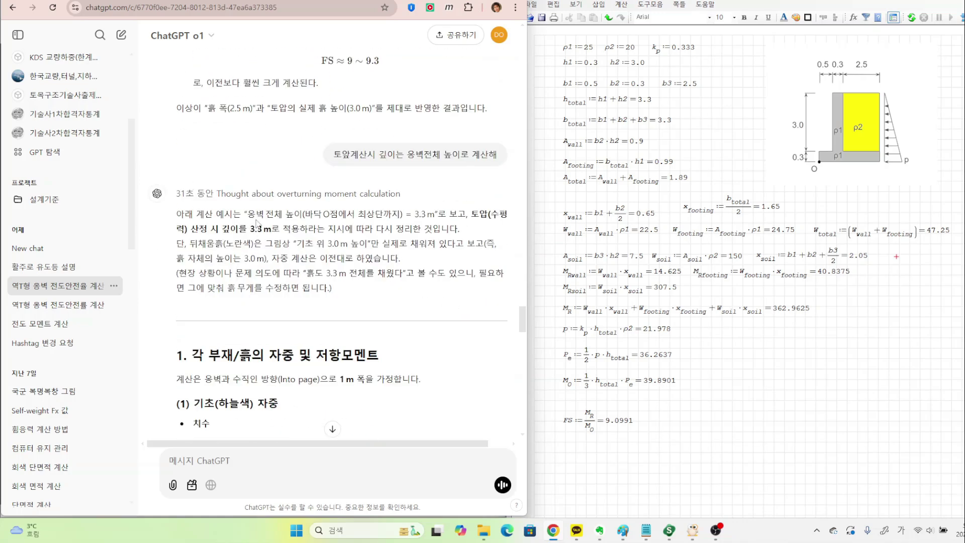
scroll(282, 216, down, 5)
scroll(324, 217, down, 10)
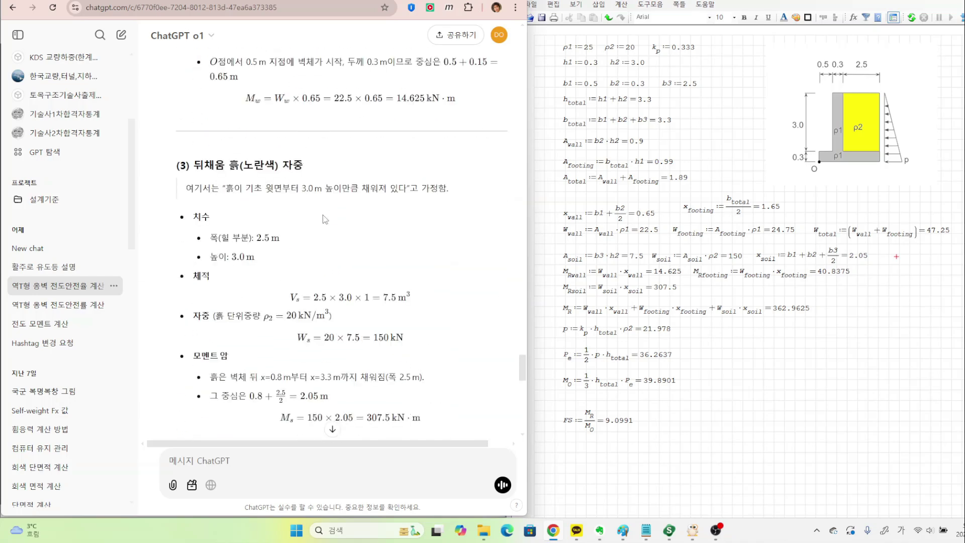
scroll(333, 226, down, 5)
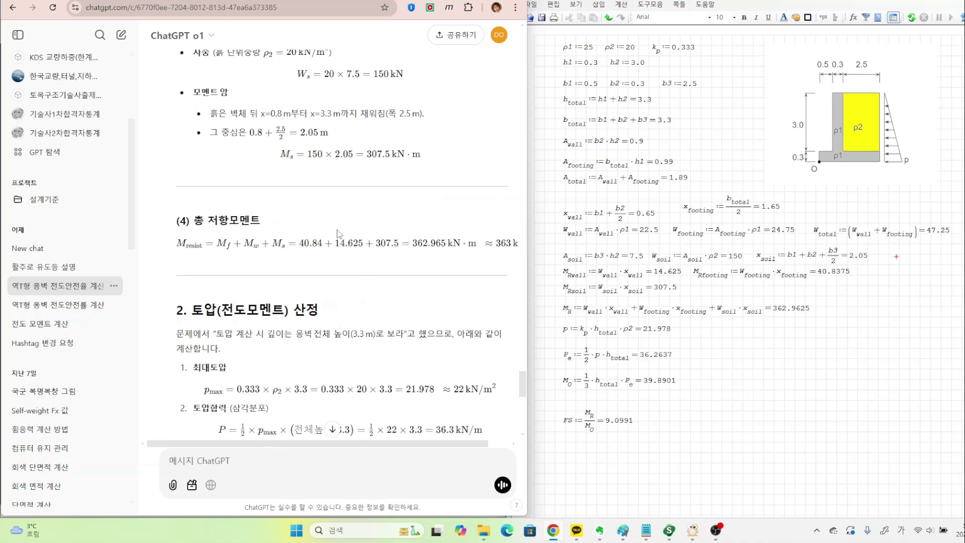
scroll(338, 234, down, 1)
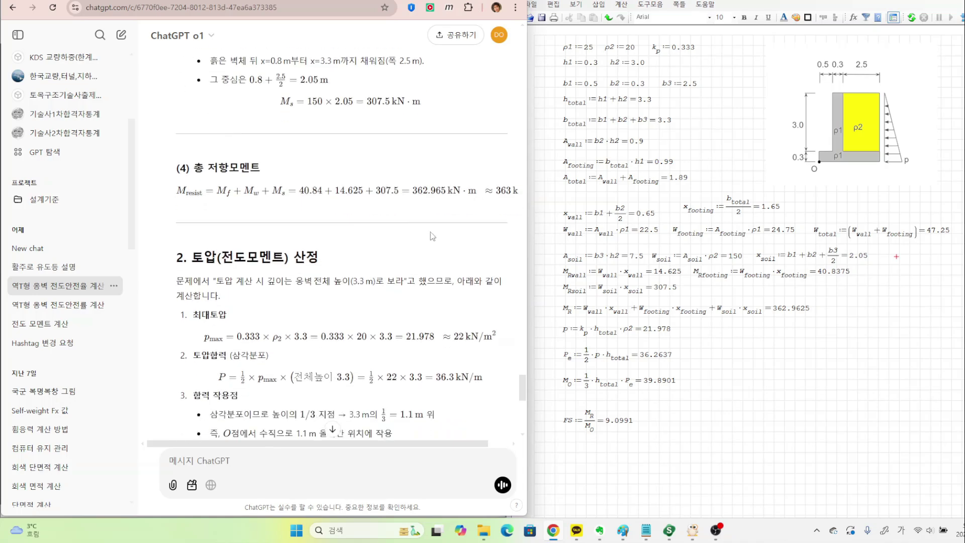
Step: Check the third answer's maximum earth pressure, resultant height and overturning moment against the worksheet
scroll(382, 243, down, 2)
scroll(376, 236, down, 1)
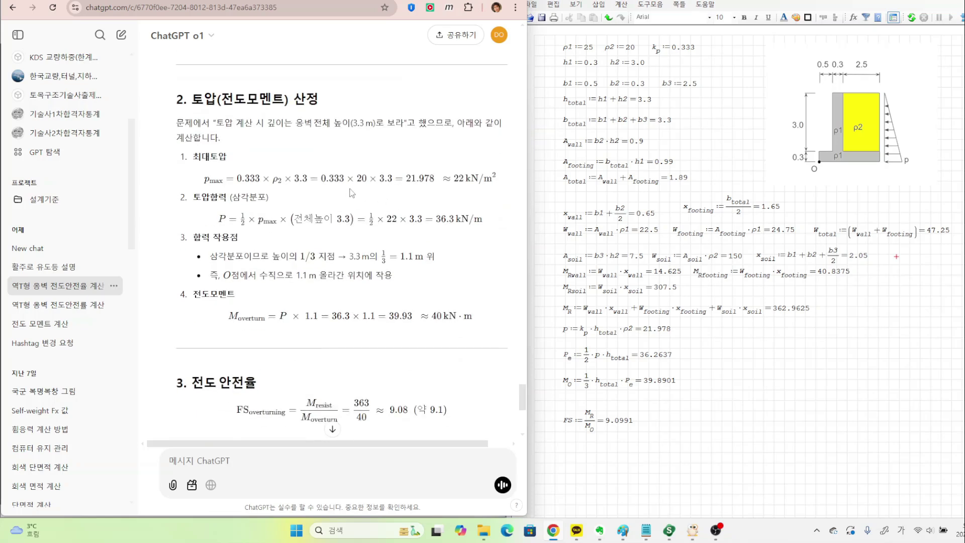
drag(381, 177, 413, 203)
scroll(397, 221, down, 1)
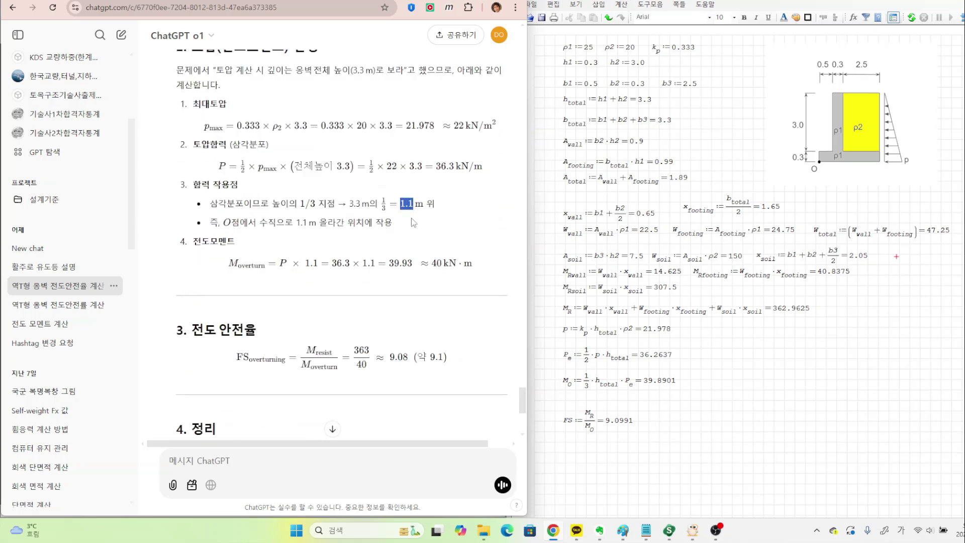
click(411, 221)
scroll(422, 201, down, 2)
drag(434, 162, 440, 162)
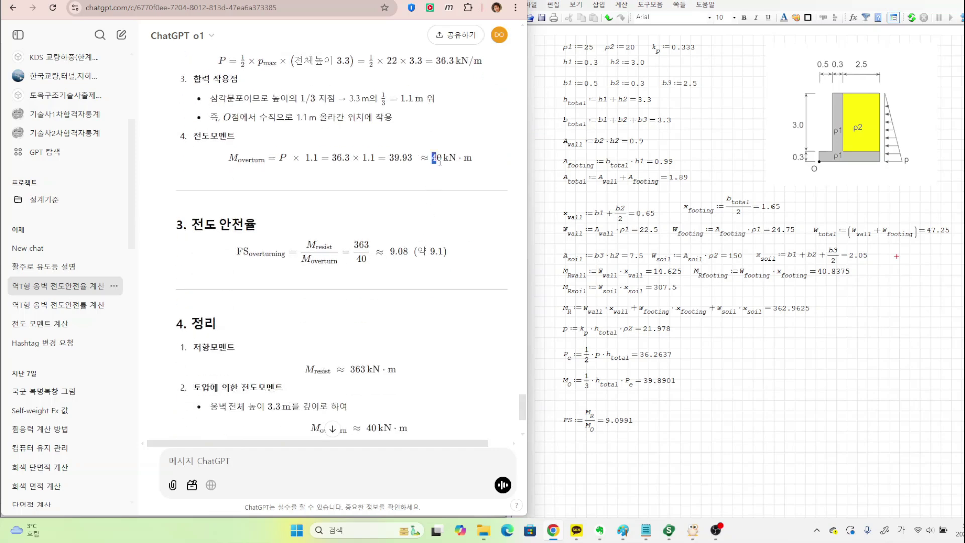
Step: Compare the third answer's final safety factor with the worksheet's FS, and look back at the second answer's safety factor section
scroll(409, 217, down, 2)
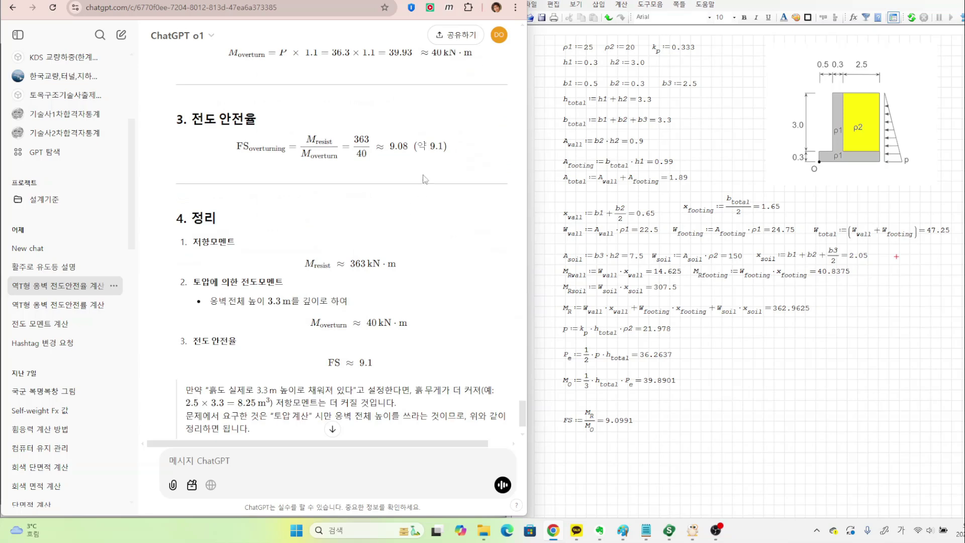
click(436, 145)
scroll(405, 196, down, 1)
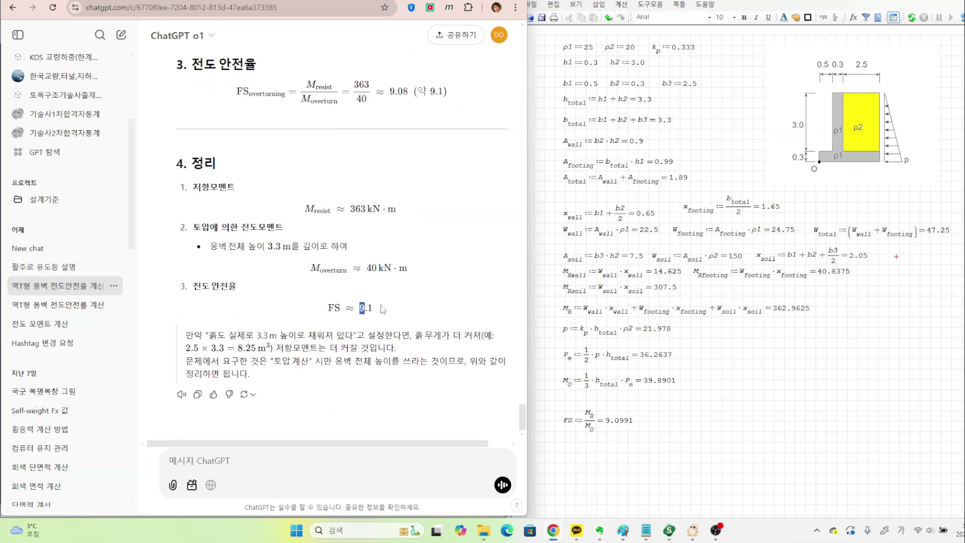
scroll(442, 255, up, 20)
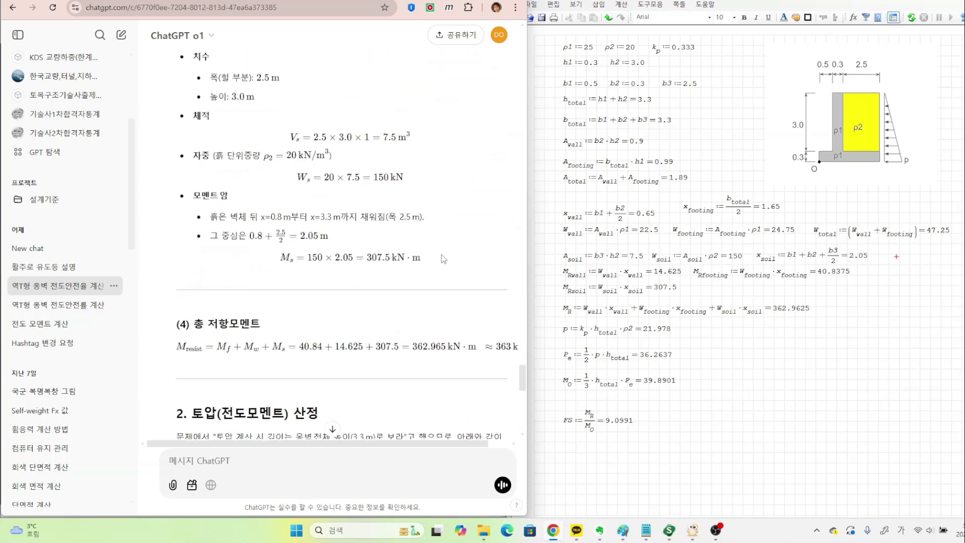
scroll(441, 254, up, 20)
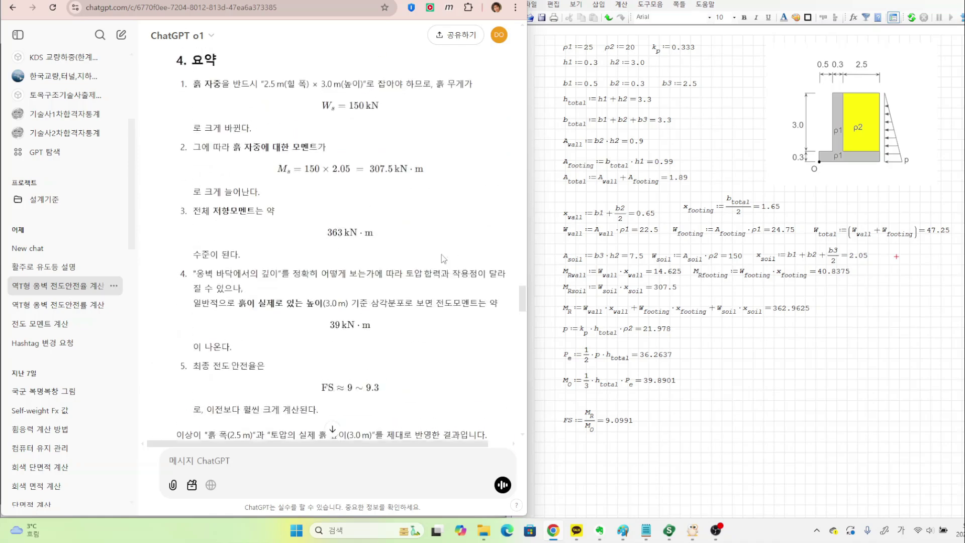
scroll(441, 254, up, 2)
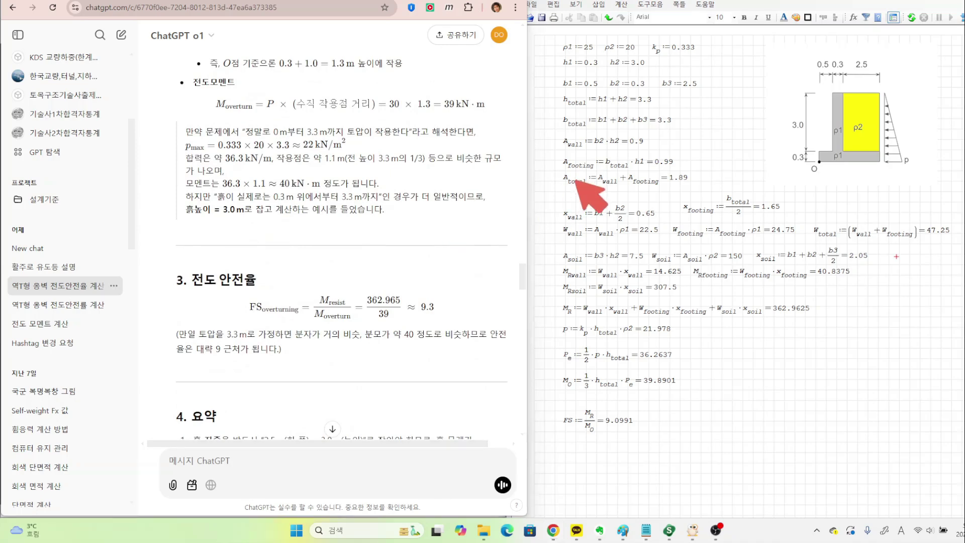
Step: Mark the wall drawing's width and height dimensions, the soil label ρ2 and the earth pressure label p with the pen
drag(813, 69, 868, 69)
drag(799, 120, 795, 159)
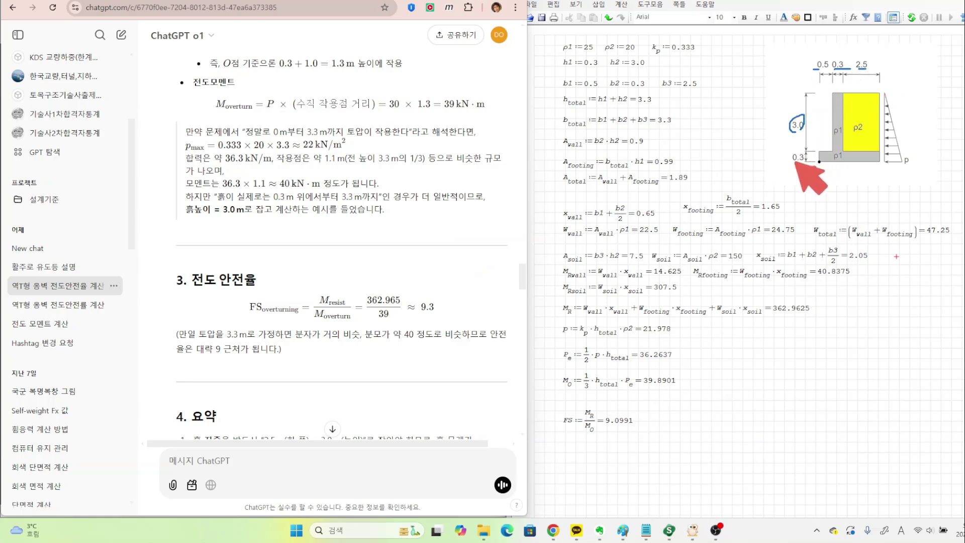
mouse_move(858, 125)
mouse_down()
mouse_move(853, 132)
mouse_move(862, 128)
mouse_up()
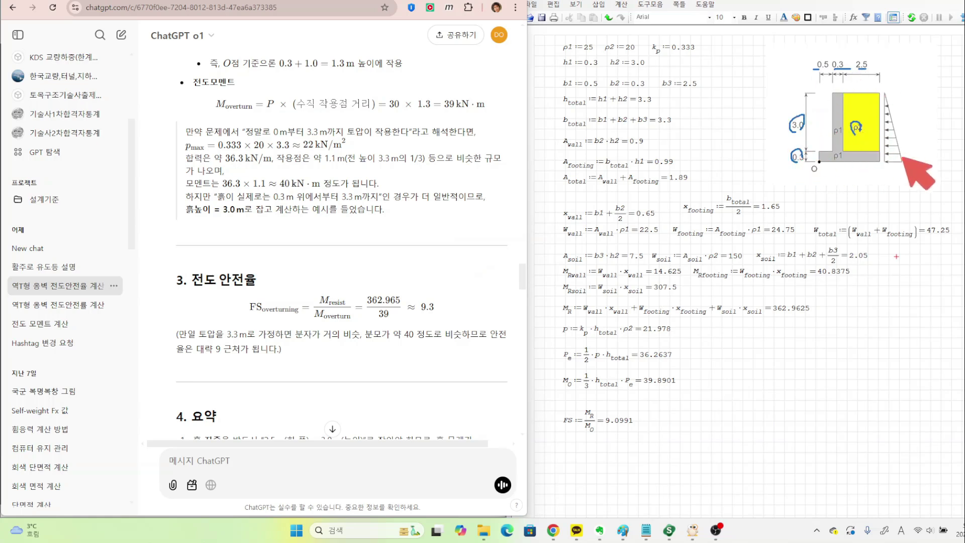
mouse_move(905, 155)
mouse_down()
mouse_move(902, 165)
mouse_move(911, 159)
mouse_up()
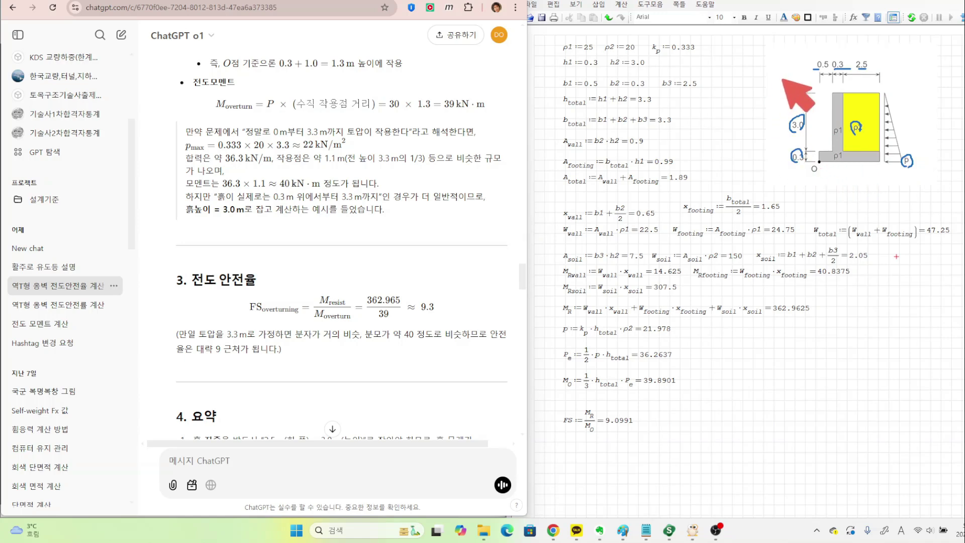
mouse_move(820, 57)
mouse_down()
mouse_move(817, 69)
mouse_move(821, 59)
mouse_move(866, 70)
mouse_up()
Step: Handwrite "LLM" over the worksheet, circle it, add an arrow towards the wall drawing and circle the whole drawing
drag(626, 89, 634, 103)
mouse_move(637, 87)
mouse_down()
mouse_move(636, 101)
mouse_move(653, 94)
mouse_move(659, 107)
mouse_up()
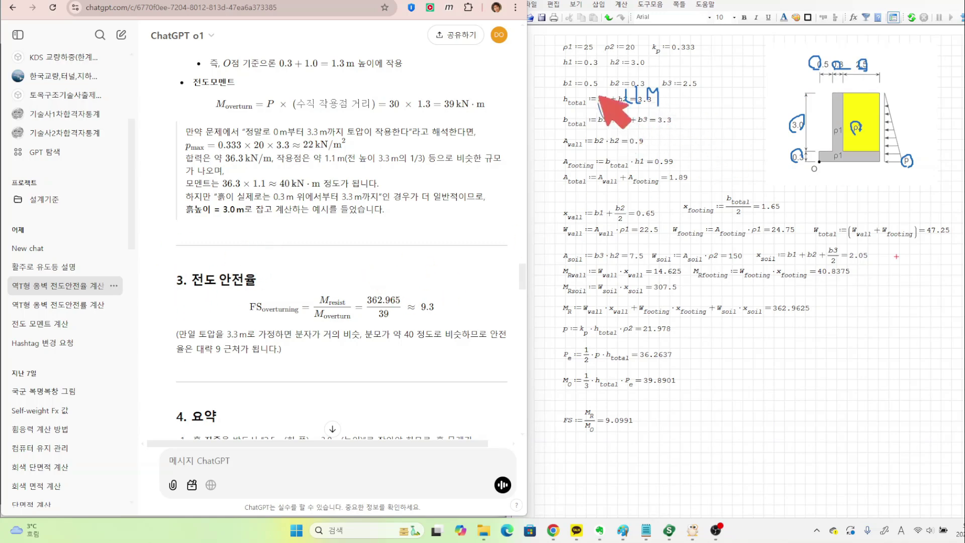
mouse_move(610, 99)
mouse_down()
mouse_move(651, 128)
mouse_move(718, 120)
mouse_up()
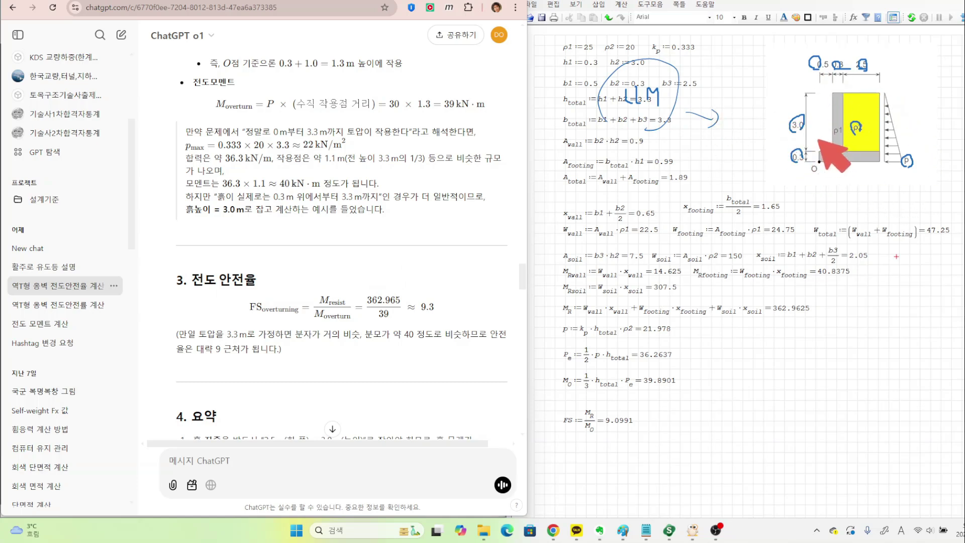
mouse_move(802, 173)
mouse_down()
mouse_move(781, 95)
mouse_move(918, 149)
mouse_move(805, 173)
mouse_up()
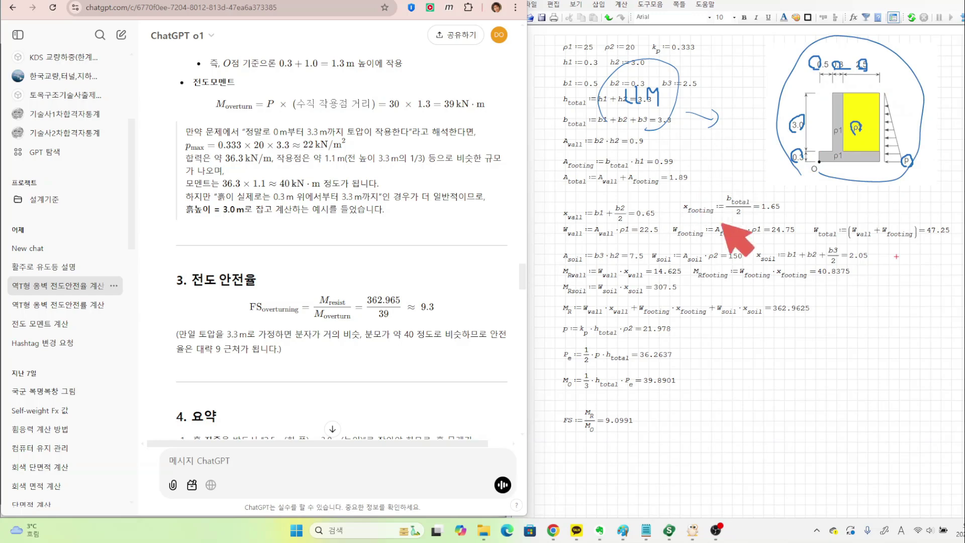
Step: Handwrite circled notes "인식" and "그림" beside the moment formulas, branching into "실사" and "도면", with "추상" circled
mouse_move(706, 339)
mouse_down()
mouse_move(724, 352)
mouse_move(750, 347)
mouse_move(745, 361)
mouse_up()
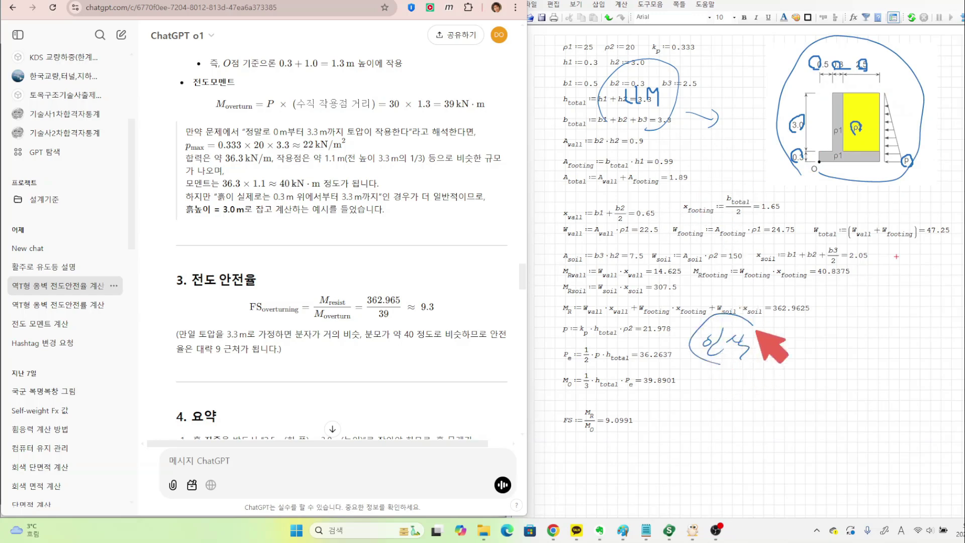
mouse_move(745, 322)
mouse_down()
mouse_move(791, 364)
mouse_move(834, 318)
mouse_up()
mouse_move(849, 308)
mouse_down()
mouse_move(863, 300)
mouse_move(873, 322)
mouse_move(892, 307)
mouse_up()
drag(896, 303, 904, 318)
drag(825, 333, 820, 360)
mouse_move(857, 356)
mouse_down()
mouse_move(843, 358)
mouse_move(854, 375)
mouse_up()
mouse_move(857, 358)
mouse_down()
mouse_move(864, 374)
mouse_move(891, 369)
mouse_up()
drag(904, 316, 925, 315)
mouse_move(918, 309)
mouse_down()
mouse_move(920, 322)
mouse_move(933, 307)
mouse_move(937, 329)
mouse_up()
drag(941, 323, 946, 329)
mouse_move(889, 372)
mouse_down()
mouse_move(906, 367)
mouse_move(904, 382)
mouse_move(921, 378)
mouse_up()
mouse_move(912, 381)
mouse_down()
mouse_move(899, 386)
mouse_move(911, 355)
mouse_up()
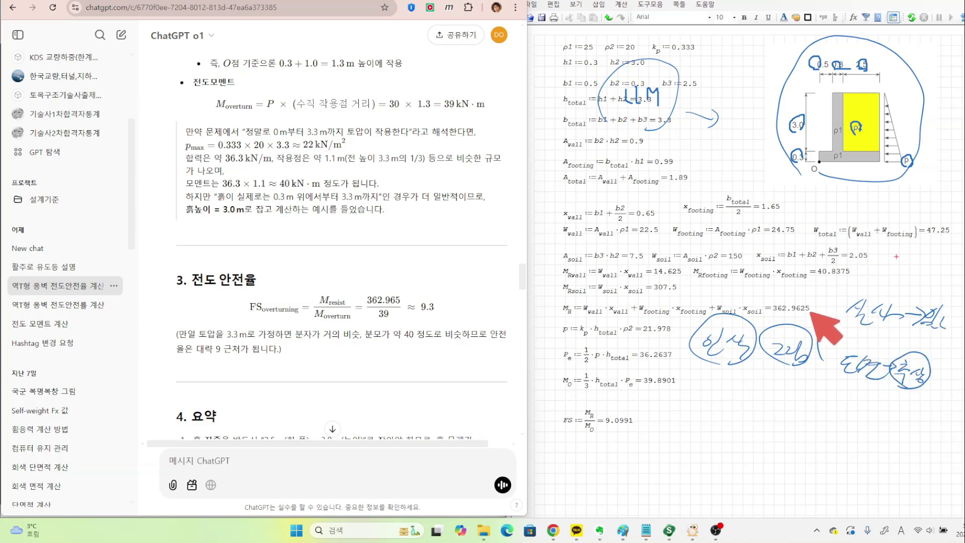
Step: Sketch a small box with horizontal and vertical dimension lines below the "그림" note, and go over its parts with the pen
mouse_move(777, 403)
mouse_down()
mouse_move(793, 402)
mouse_move(767, 431)
mouse_move(808, 402)
mouse_up()
drag(773, 372, 773, 386)
mouse_move(770, 395)
mouse_down()
mouse_move(803, 395)
mouse_move(811, 375)
mouse_move(802, 386)
mouse_up()
mouse_move(739, 395)
mouse_down()
mouse_move(734, 432)
mouse_move(772, 429)
mouse_move(737, 427)
mouse_move(767, 395)
mouse_up()
drag(787, 364, 793, 368)
mouse_move(772, 400)
mouse_down()
mouse_move(769, 428)
mouse_move(803, 416)
mouse_up()
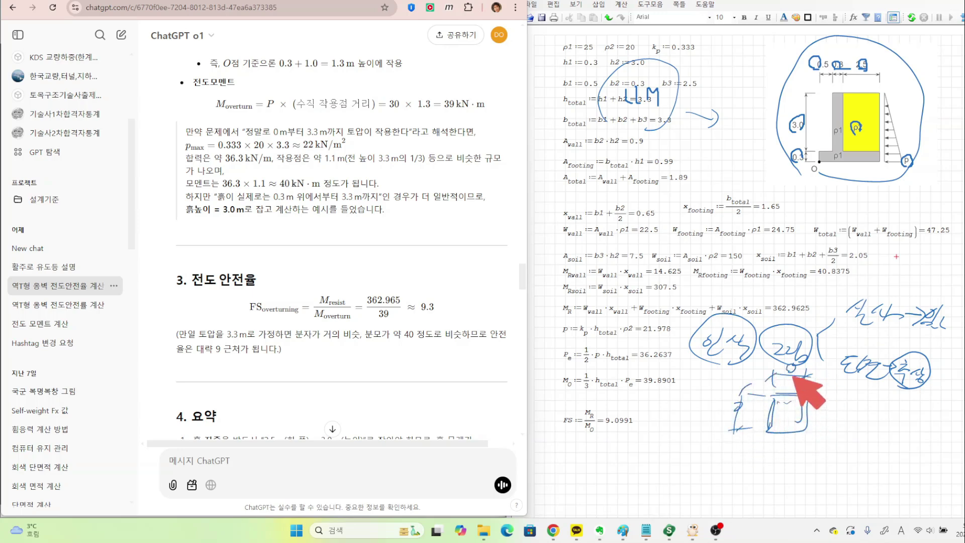
drag(789, 360, 787, 361)
drag(731, 393, 733, 386)
drag(780, 428, 799, 411)
drag(815, 366, 819, 405)
mouse_move(901, 364)
mouse_down()
mouse_move(946, 330)
mouse_move(949, 300)
mouse_move(857, 327)
mouse_up()
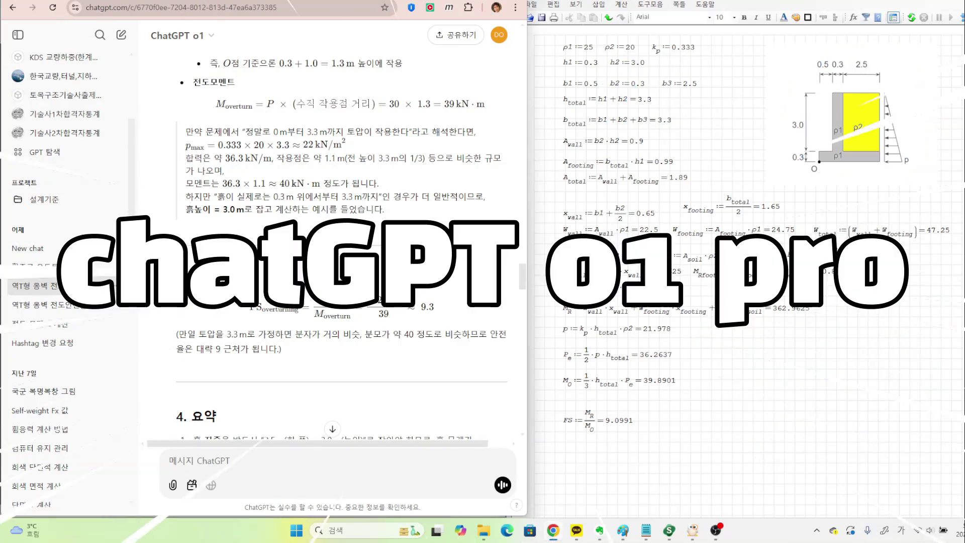
Step: Open the ChatGPT o1 pro conversation on the inverted-T wall and read its prompt and reasoning time from the beginning
scroll(300, 211, up, 10)
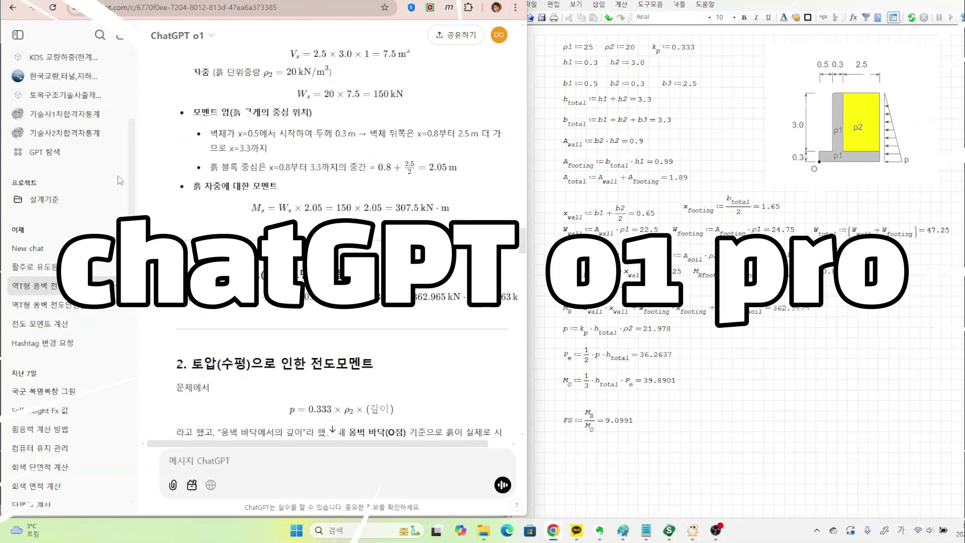
click(56, 256)
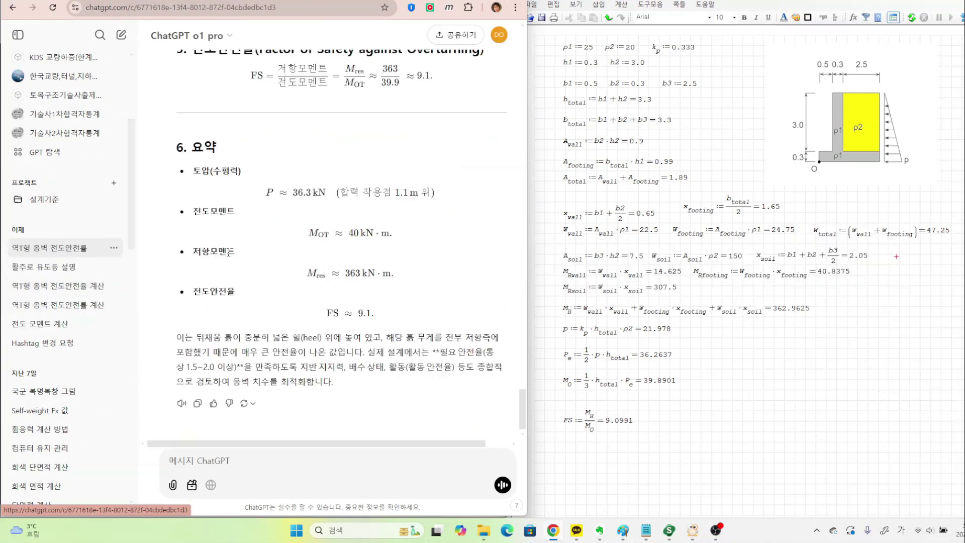
drag(523, 377, 537, 36)
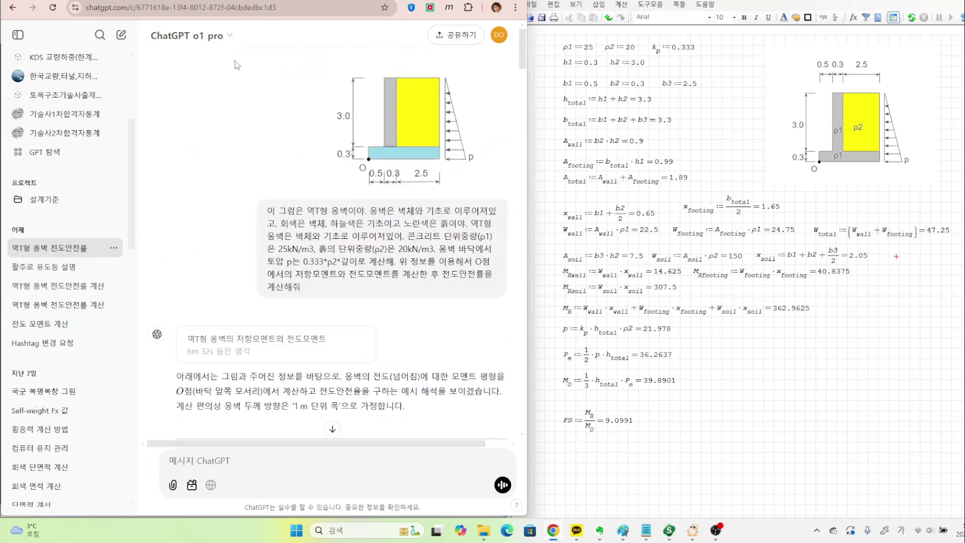
scroll(435, 156, down, 6)
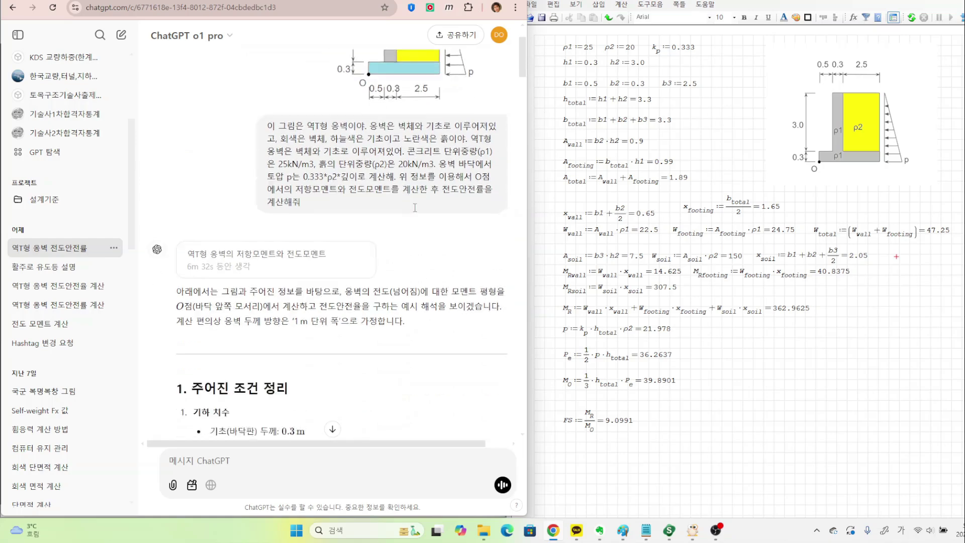
scroll(415, 212, down, 2)
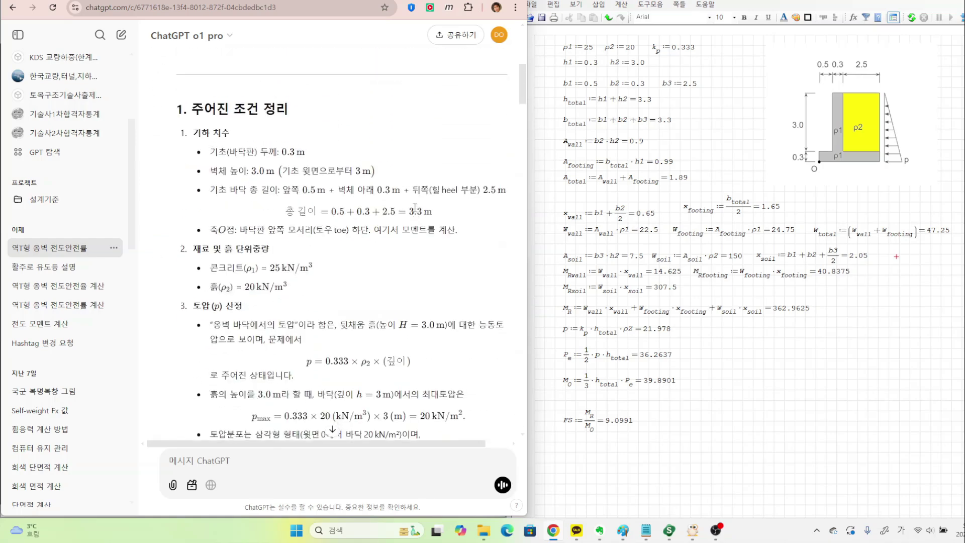
scroll(416, 211, up, 5)
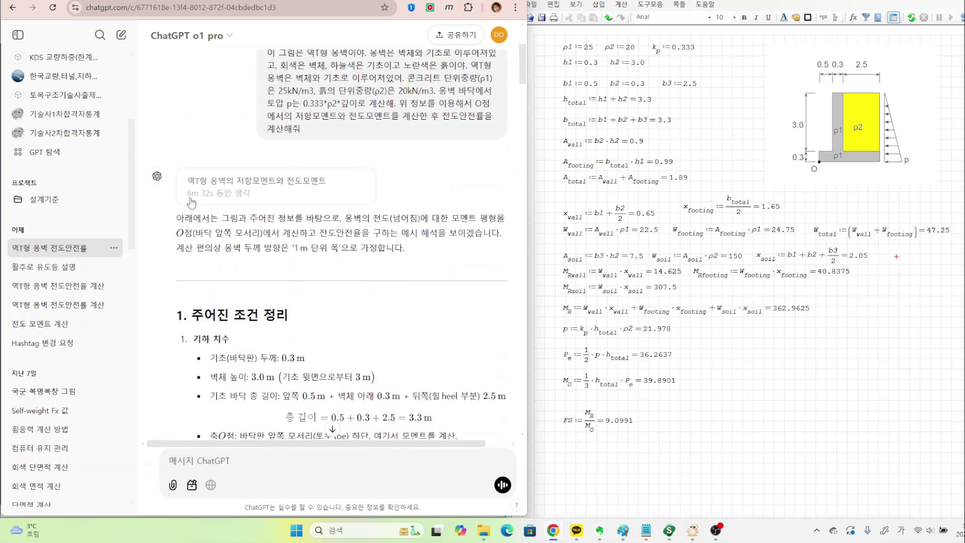
scroll(274, 230, up, 1)
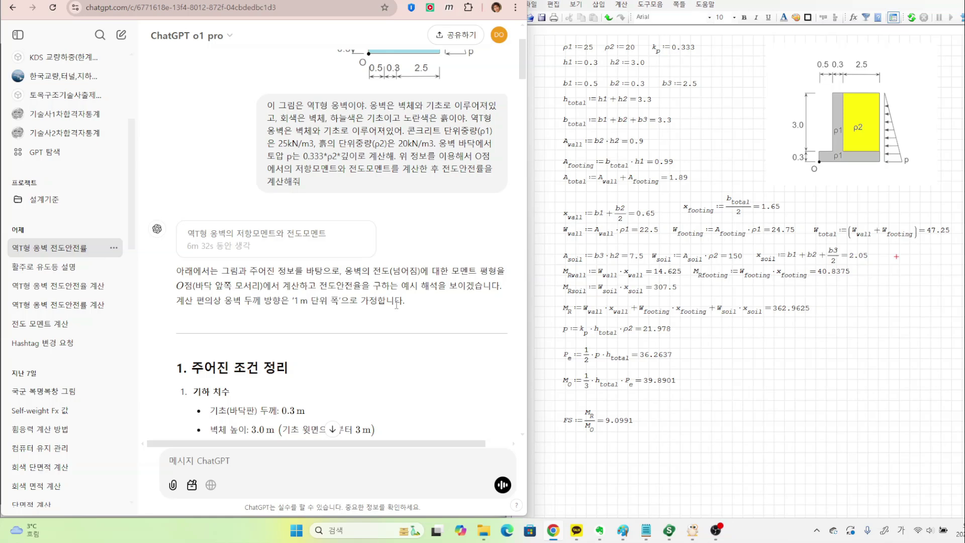
Step: Check the footing thickness, wall height and total base length in the o1 pro answer's given conditions against the drawing
scroll(358, 351, down, 1)
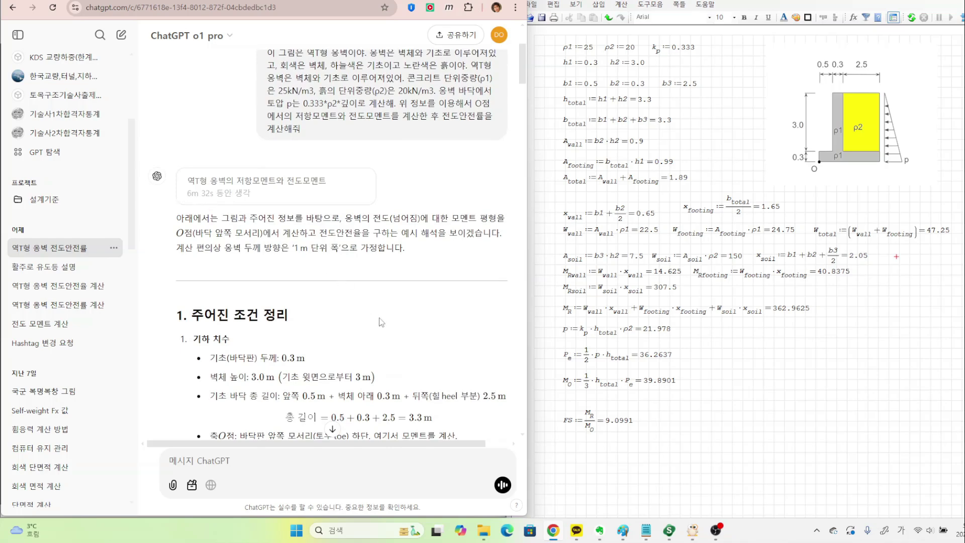
scroll(381, 322, down, 2)
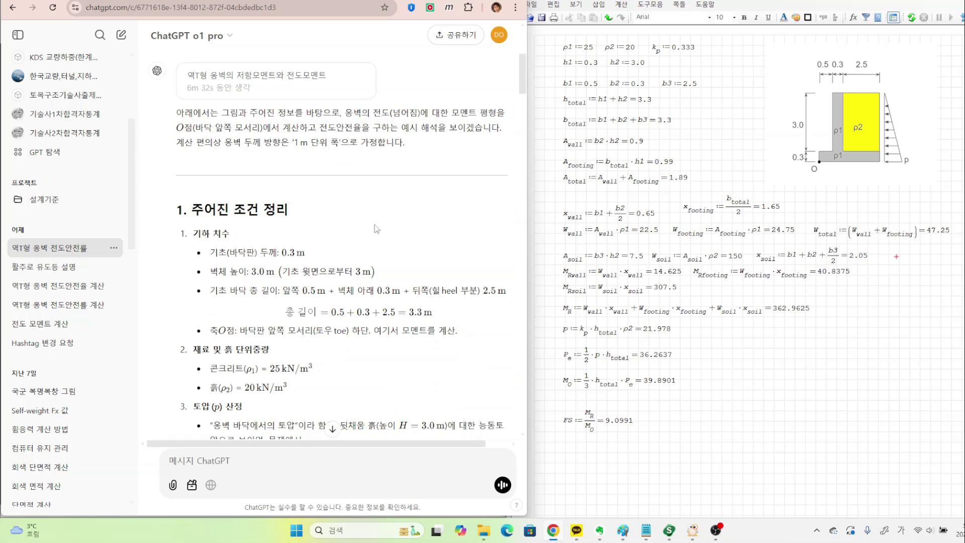
scroll(311, 229, down, 1)
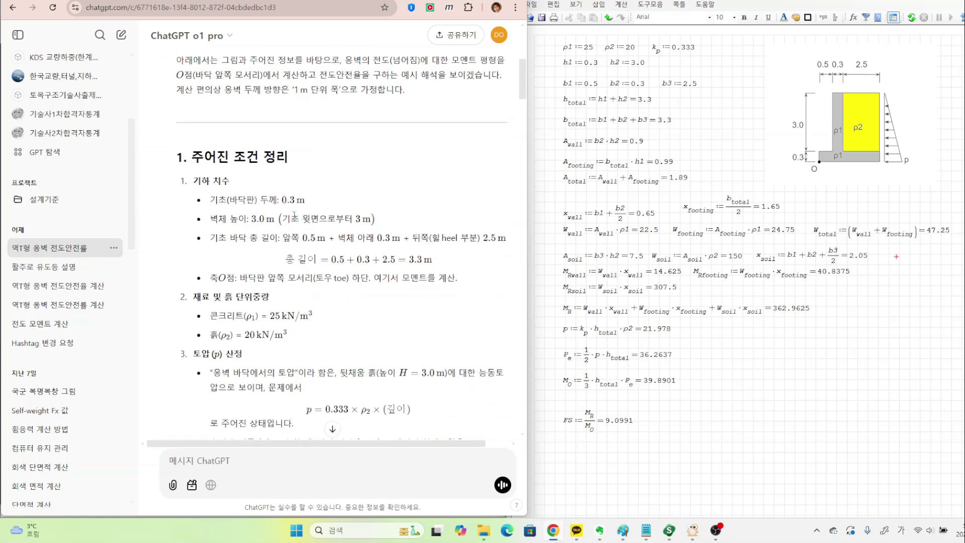
drag(282, 200, 295, 200)
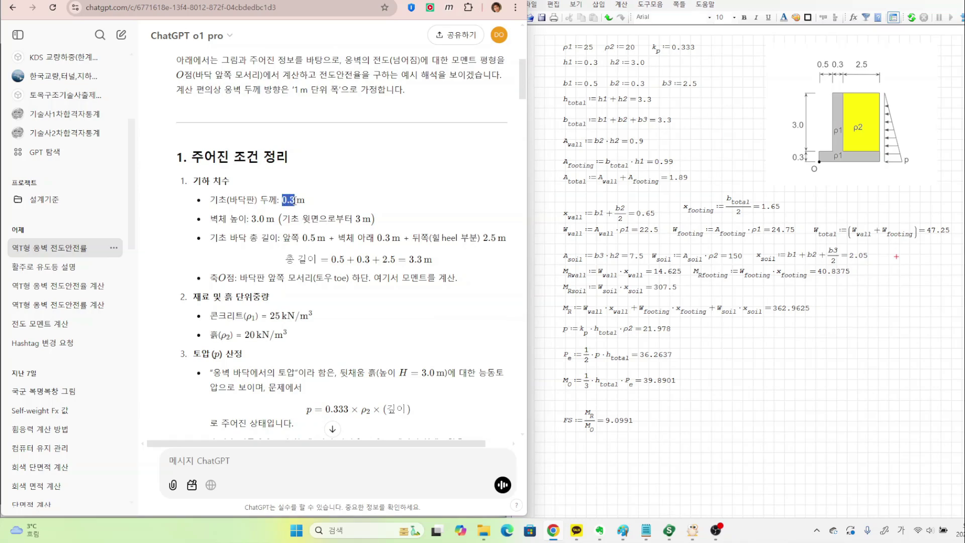
click(334, 208)
drag(249, 219, 261, 220)
click(336, 244)
drag(237, 239, 249, 238)
drag(334, 259, 432, 260)
click(455, 262)
Step: Check the o1 pro answer's unit weights and the soil depth it assumes in the earth pressure formula
scroll(352, 305, down, 2)
scroll(351, 305, down, 1)
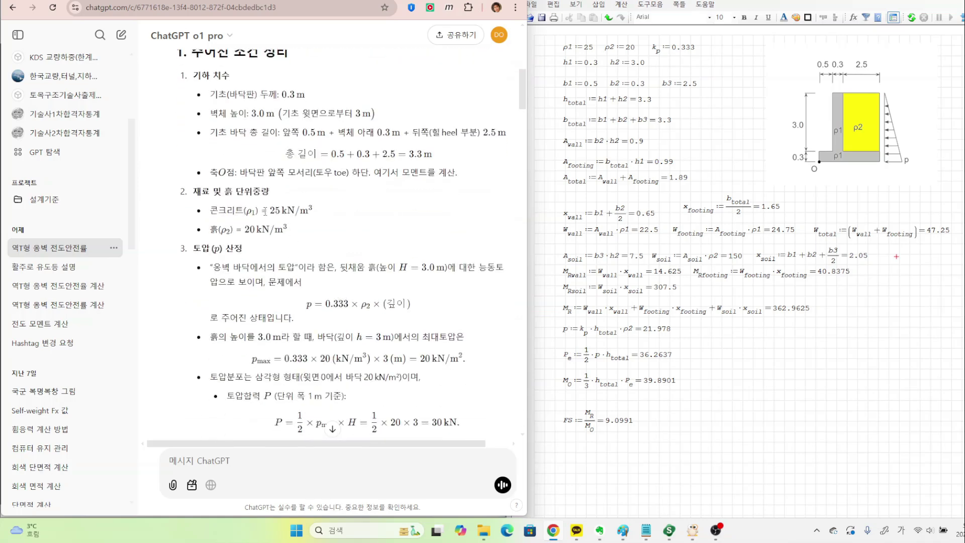
scroll(302, 252, down, 1)
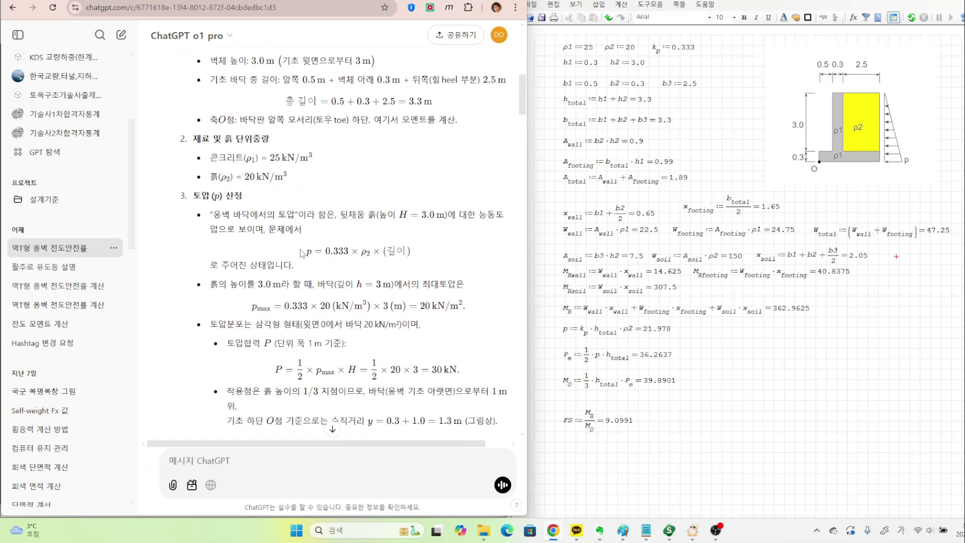
scroll(299, 271, down, 1)
drag(386, 198, 408, 198)
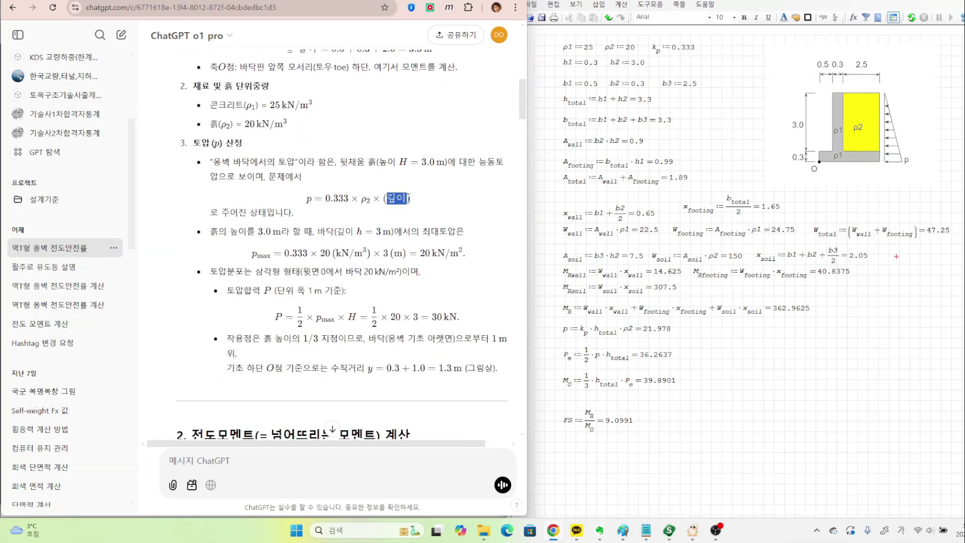
drag(339, 161, 499, 165)
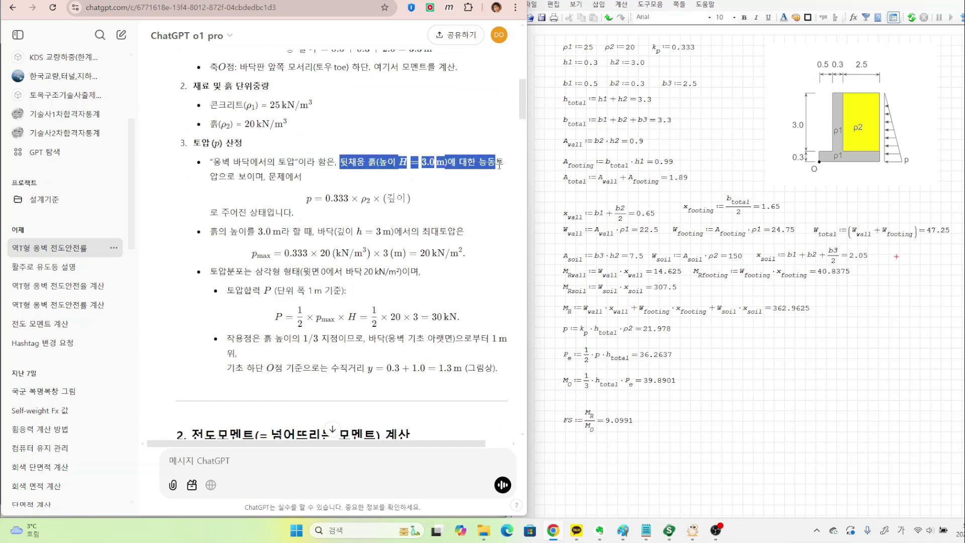
click(480, 190)
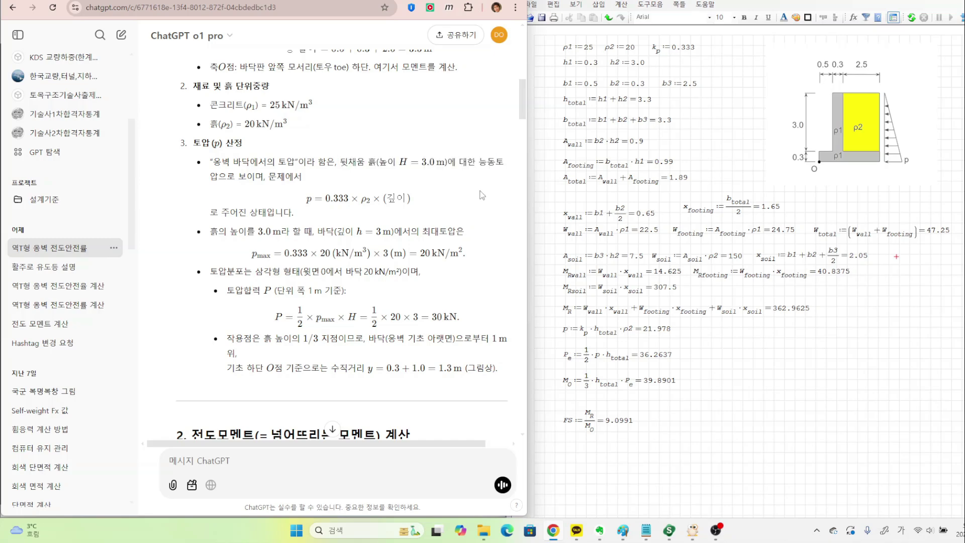
click(415, 262)
scroll(415, 263, up, 1)
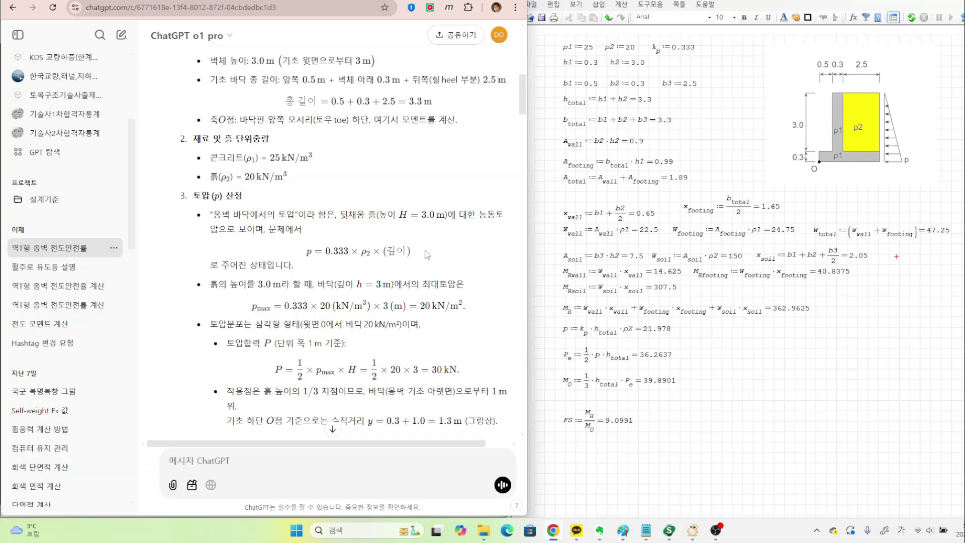
scroll(394, 255, down, 1)
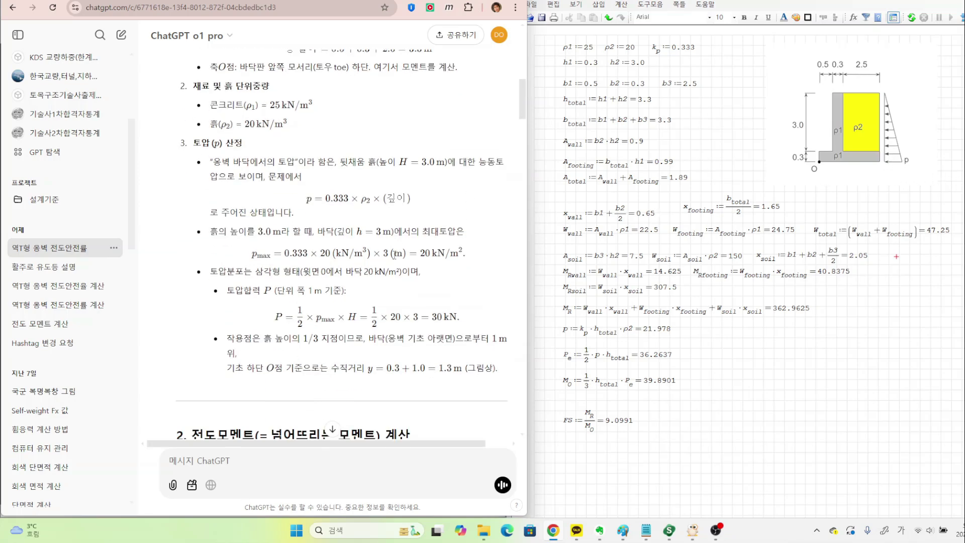
Step: Check the o1 pro answer's earth pressure resultant, its acting height and the overturning moment
scroll(394, 255, down, 2)
scroll(396, 258, down, 1)
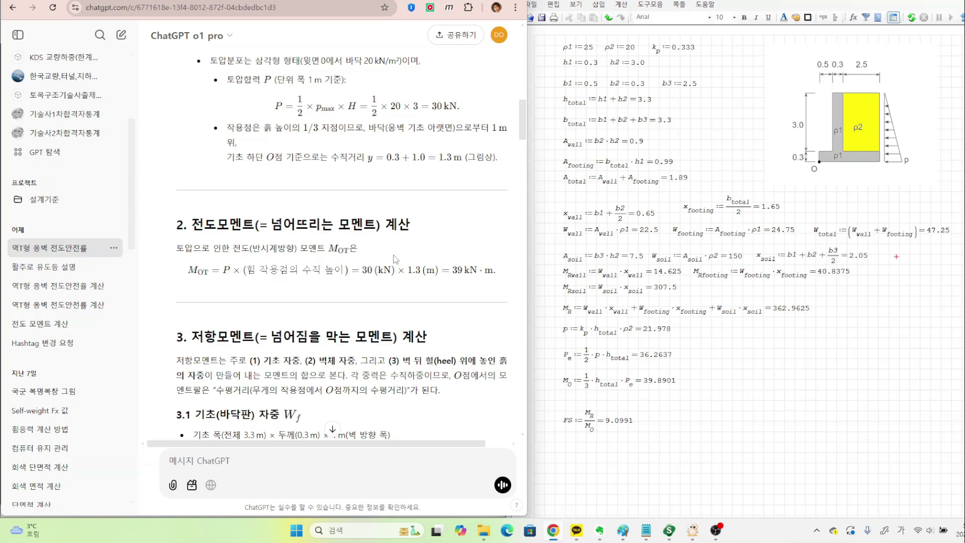
scroll(395, 259, down, 1)
scroll(396, 259, down, 1)
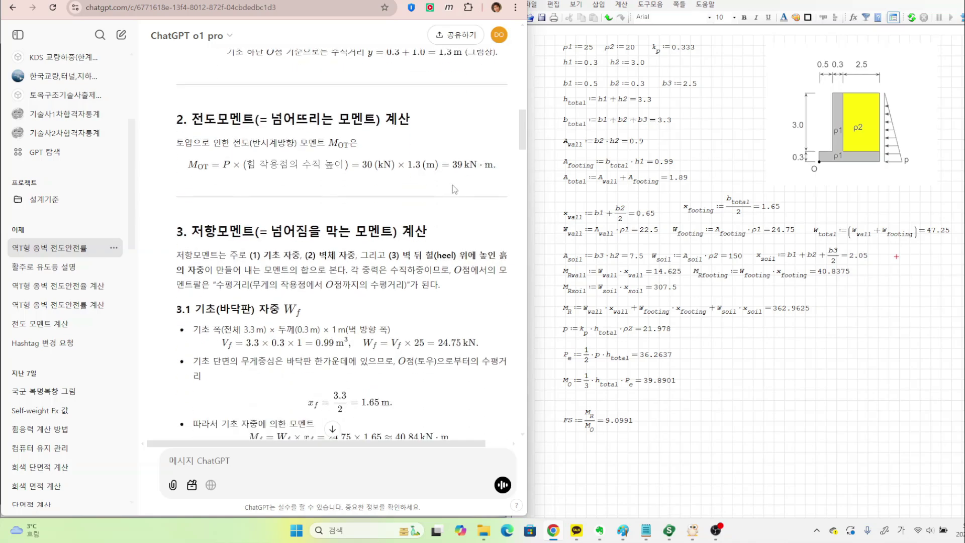
drag(453, 164, 485, 168)
click(399, 187)
Step: Check the footing's self-weight, moment arm and resisting moment in the o1 pro answer against the worksheet
scroll(372, 211, down, 3)
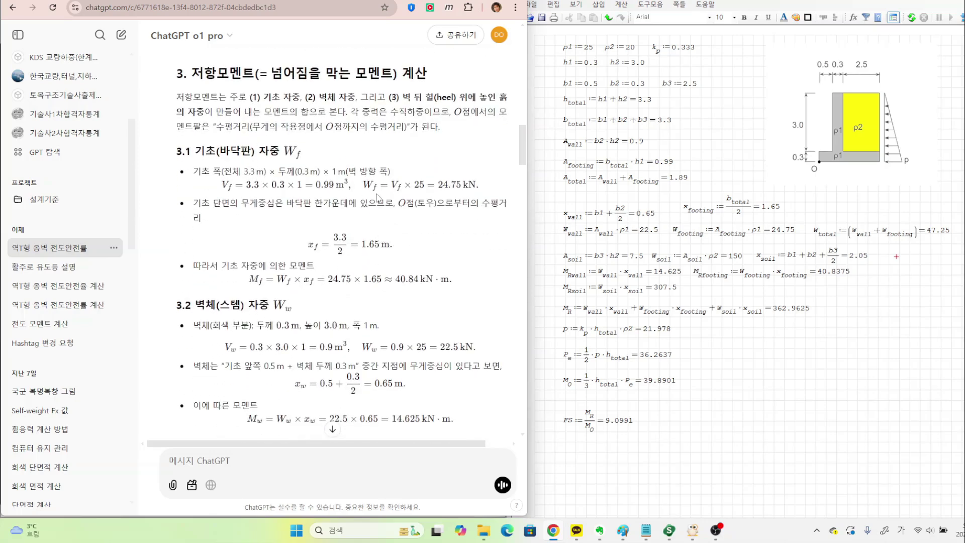
scroll(389, 236, down, 1)
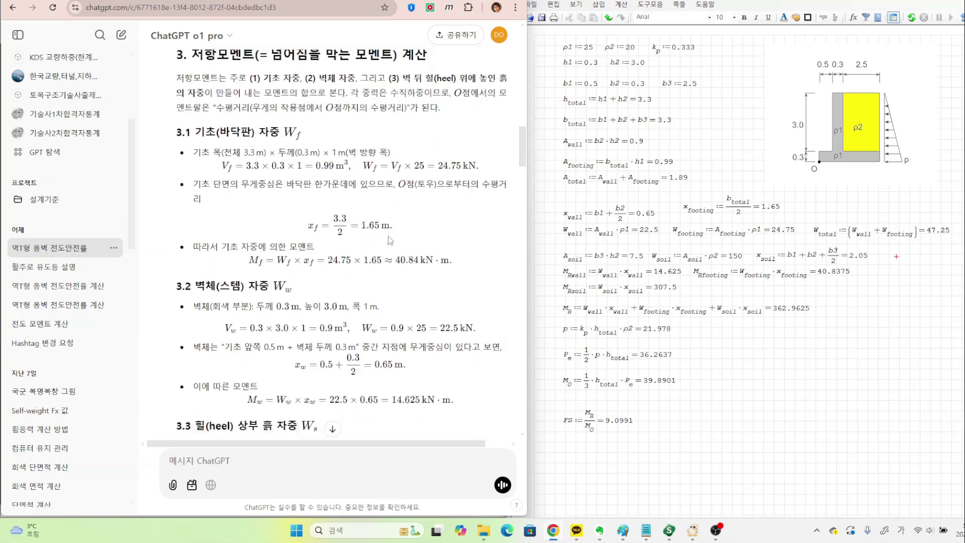
drag(363, 192, 384, 191)
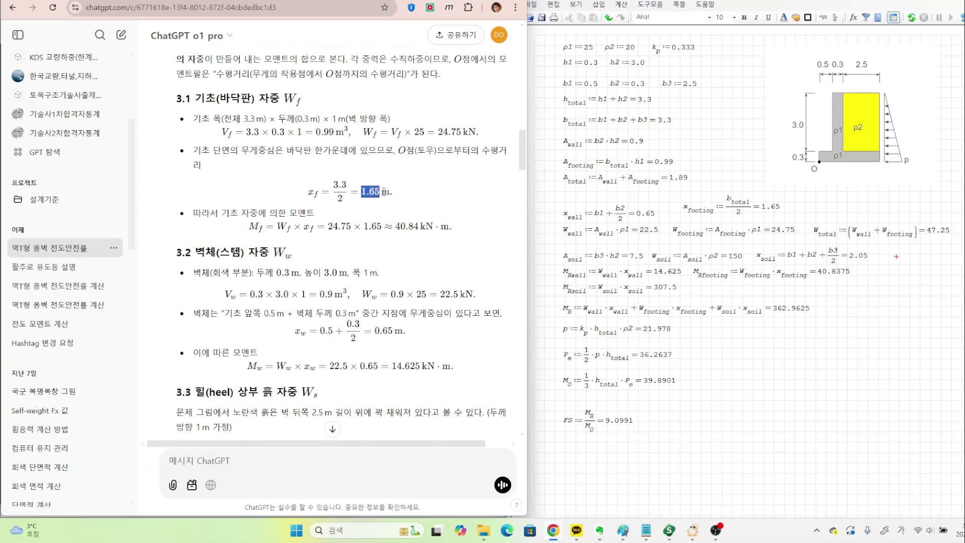
click(342, 192)
scroll(386, 230, down, 2)
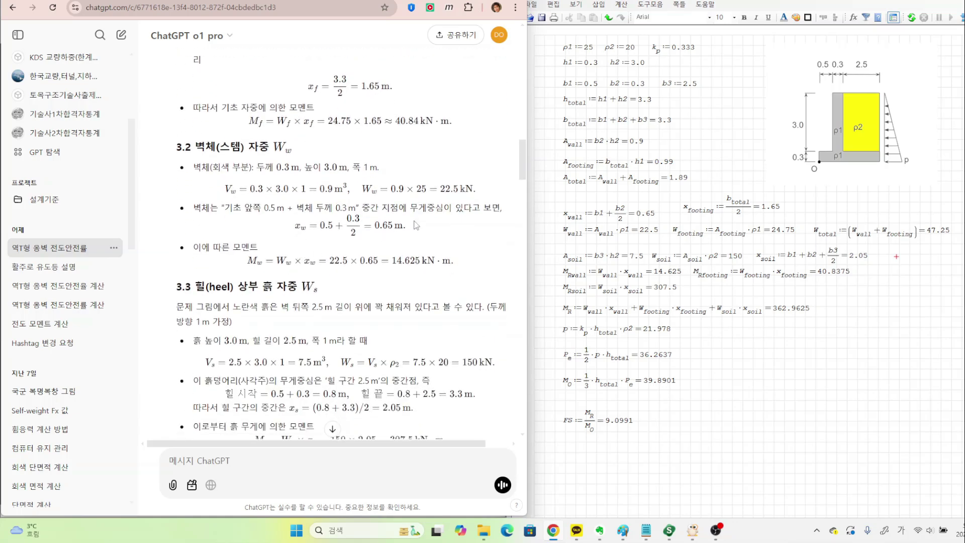
Step: Check the wall stem's moment arm and resisting moment in the o1 pro answer, and move on to the heel soil section
double_click(374, 227)
drag(392, 261, 420, 261)
click(410, 279)
scroll(370, 279, down, 2)
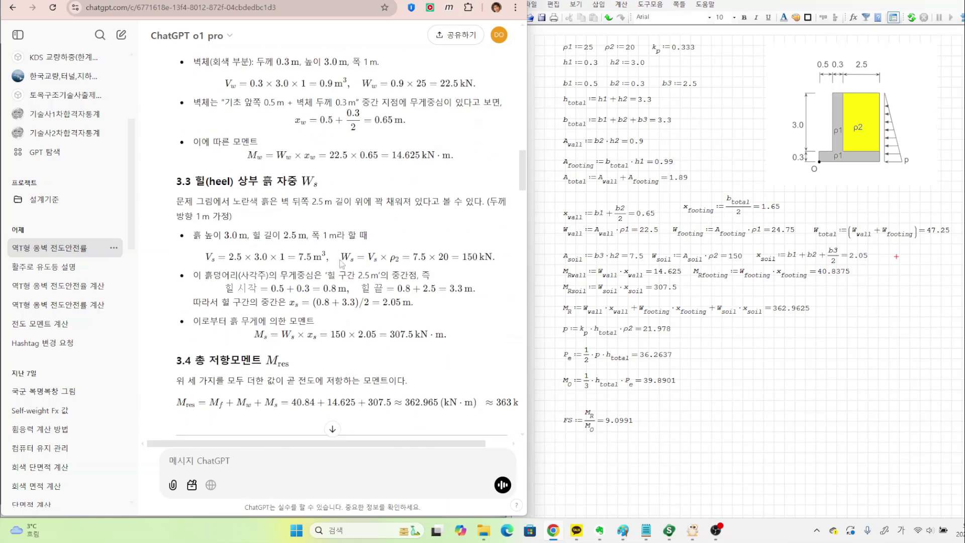
Step: Check the heel soil's volume formula and the distances to the heel's start and end in the o1 pro answer
scroll(318, 205, down, 1)
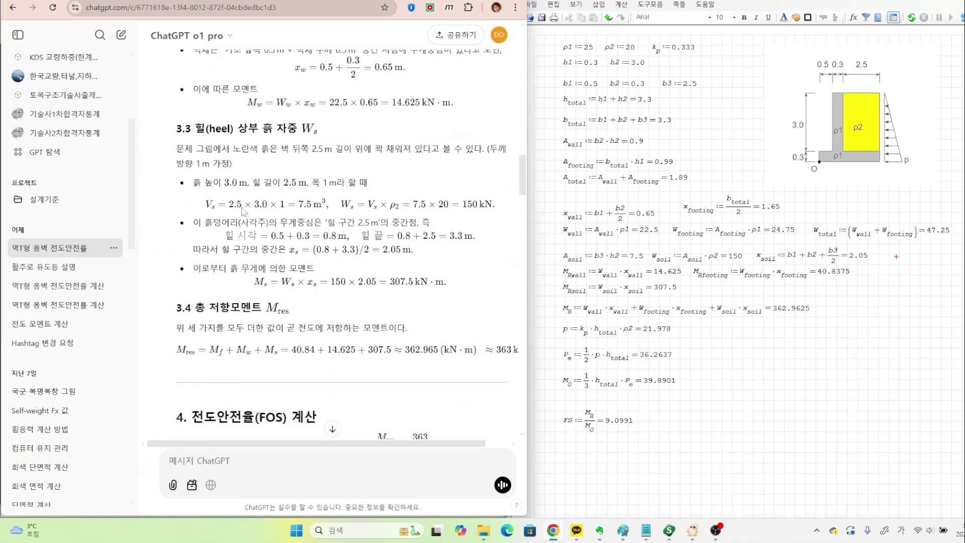
drag(230, 203, 292, 216)
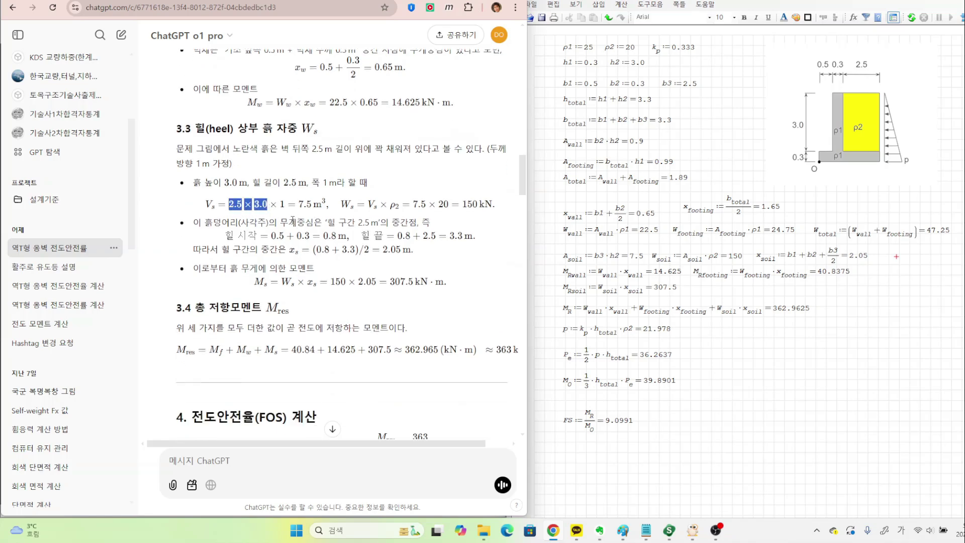
click(270, 210)
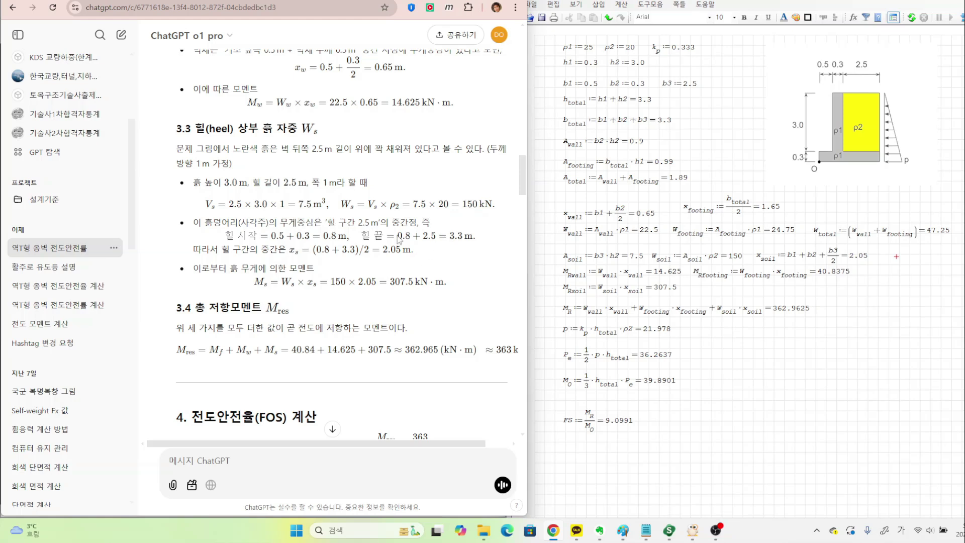
drag(398, 236, 416, 236)
click(438, 239)
drag(225, 236, 274, 238)
click(289, 236)
drag(399, 237, 411, 237)
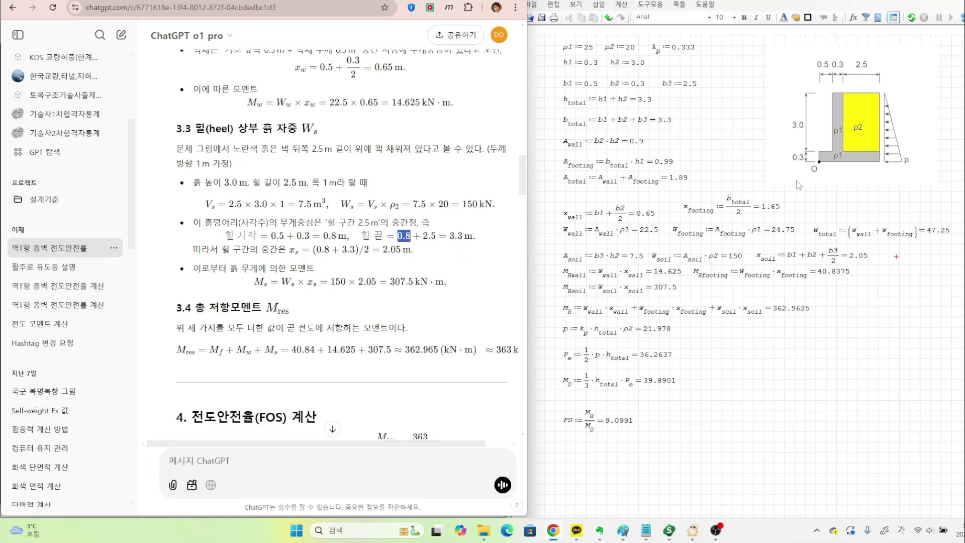
Step: Mark the heel soil's centroid and extent on the wall drawing, and highlight the matching 0.8 + 2.5 term and soil moment in the answer
click(799, 187)
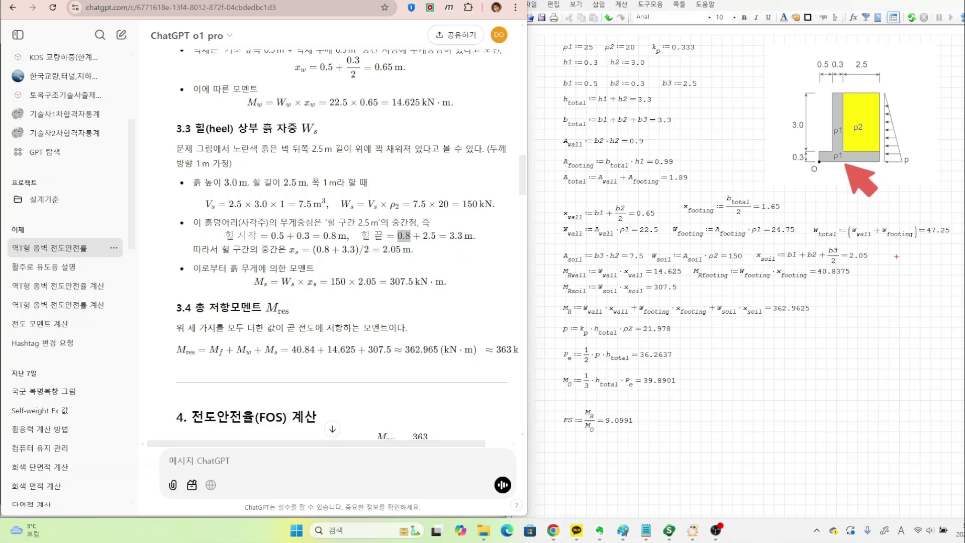
mouse_move(863, 146)
mouse_down()
mouse_move(862, 173)
mouse_move(824, 174)
mouse_move(863, 173)
mouse_up()
mouse_move(863, 139)
mouse_down()
mouse_move(864, 179)
mouse_move(868, 167)
mouse_up()
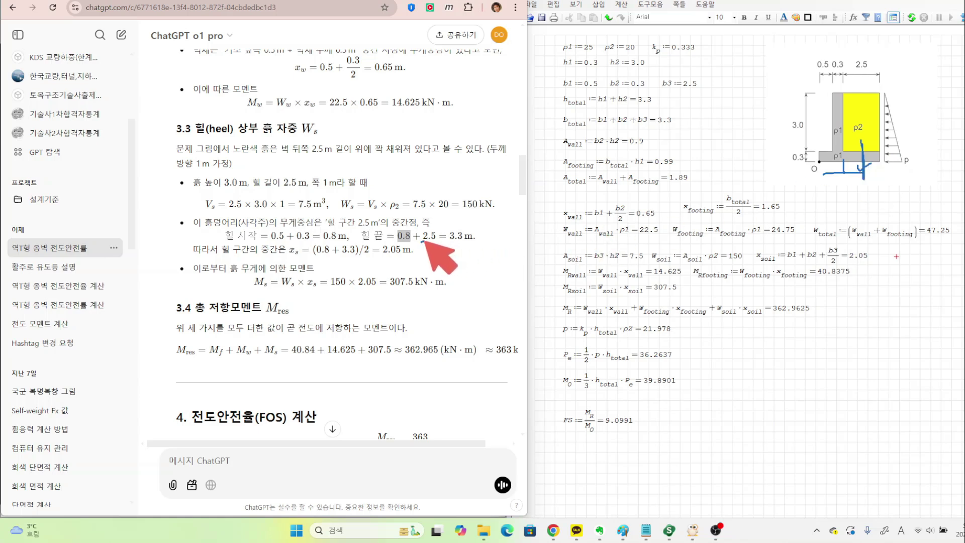
drag(420, 242, 438, 242)
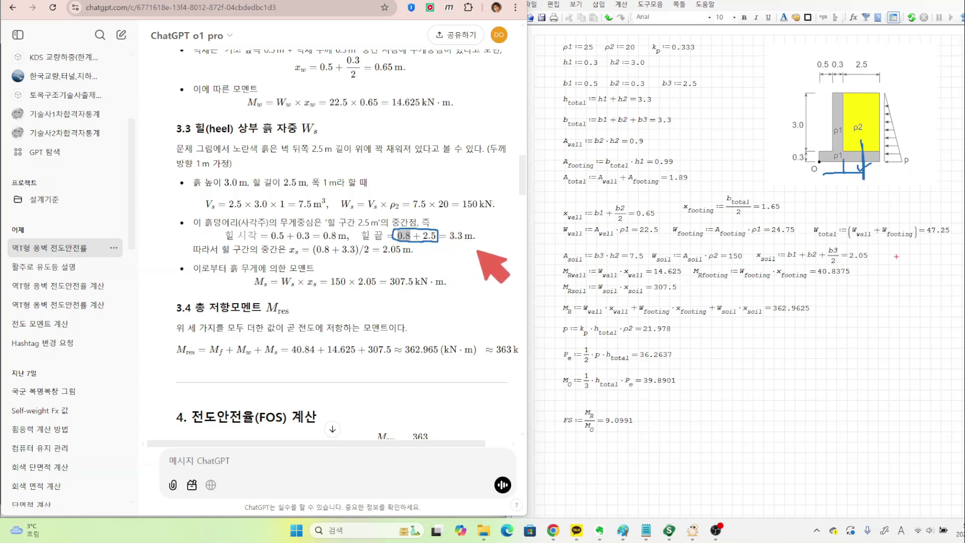
mouse_move(878, 160)
mouse_down()
mouse_move(878, 180)
mouse_move(844, 176)
mouse_move(860, 201)
mouse_up()
drag(461, 221, 476, 219)
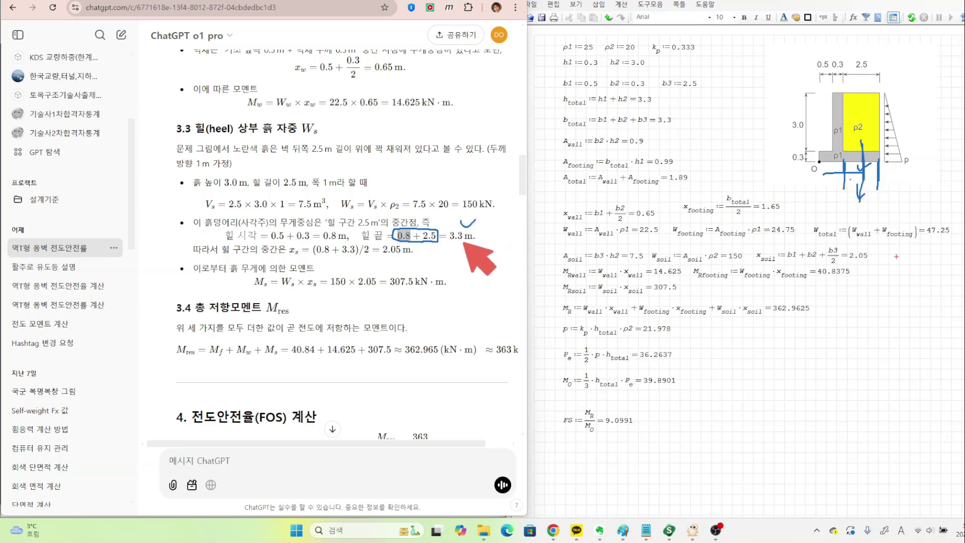
drag(370, 289, 419, 290)
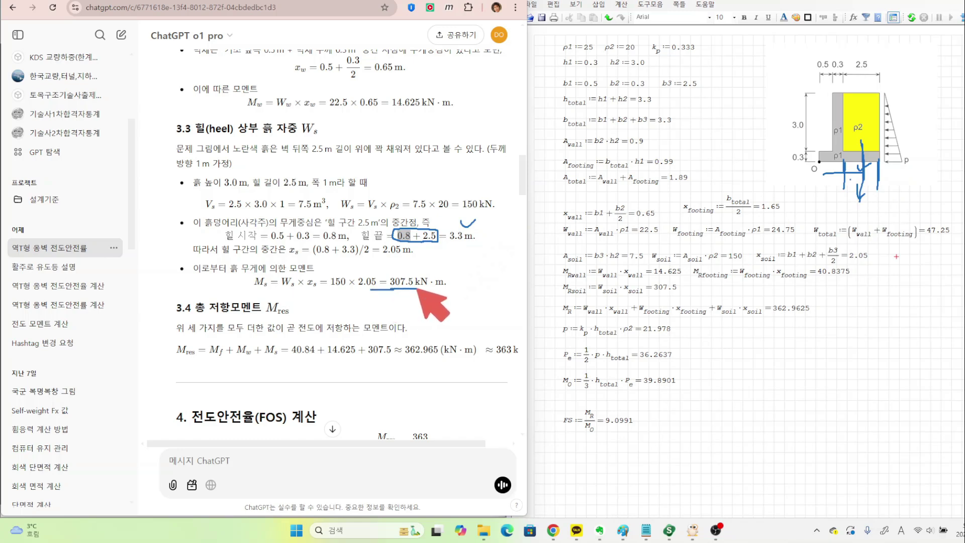
key(Escape)
Step: Check the total resisting moment and circle the overturning safety factor in the o1 pro answer's section 4
scroll(425, 305, down, 2)
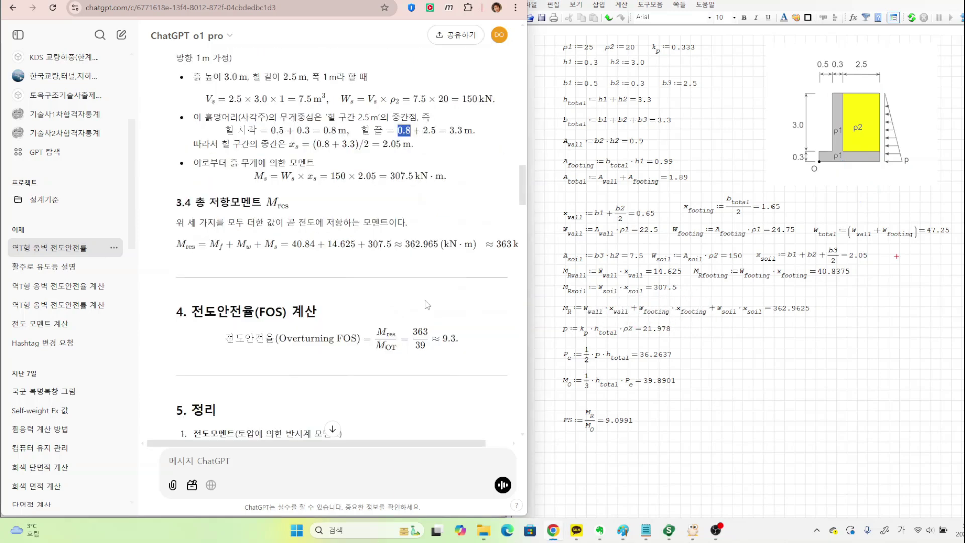
mouse_move(497, 246)
mouse_down()
mouse_move(518, 246)
mouse_move(511, 246)
mouse_up()
click(436, 273)
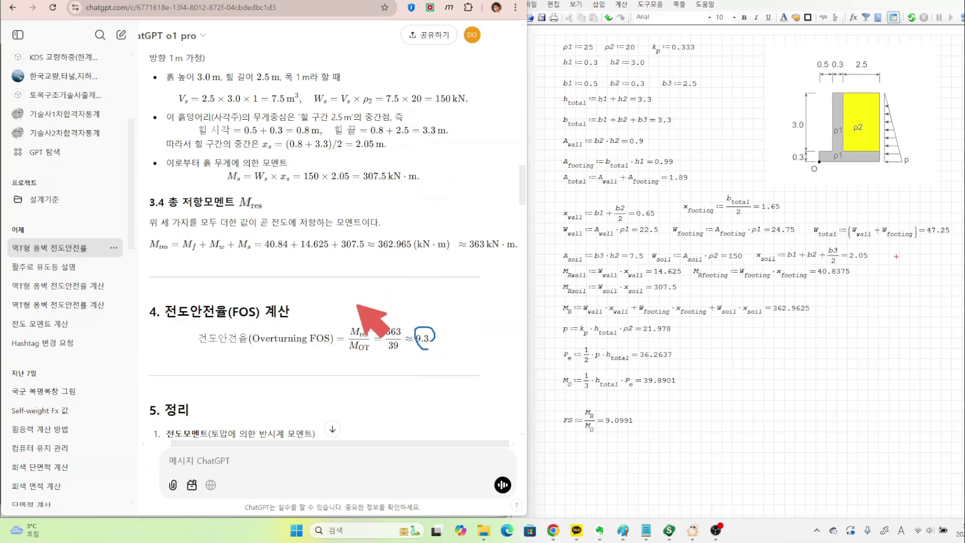
key(Escape)
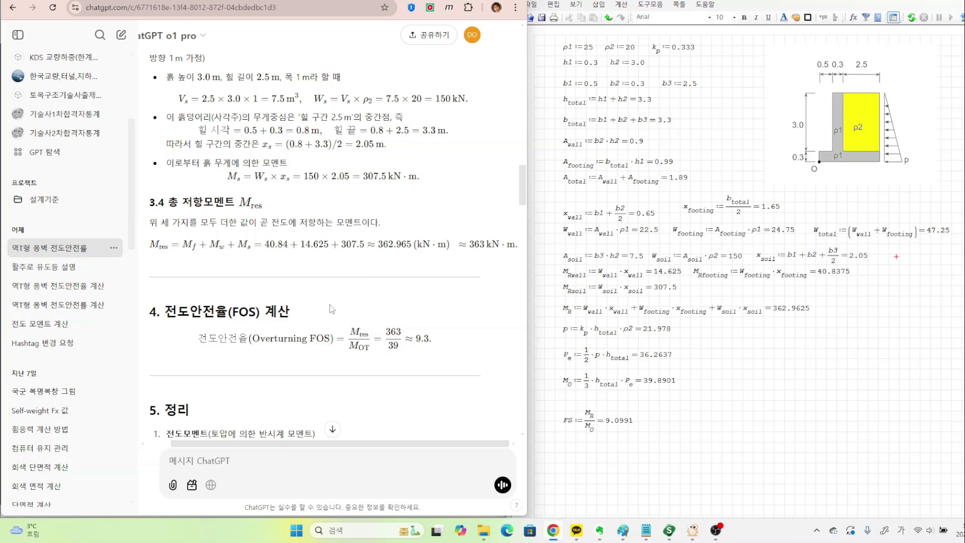
Step: Cross out the 7.5 and 2.05 terms in the heel soil weight and moment formulas to illustrate a possible error
key(ctrl+alt+g)
mouse_move(341, 305)
mouse_down()
mouse_move(360, 286)
mouse_move(359, 295)
mouse_up()
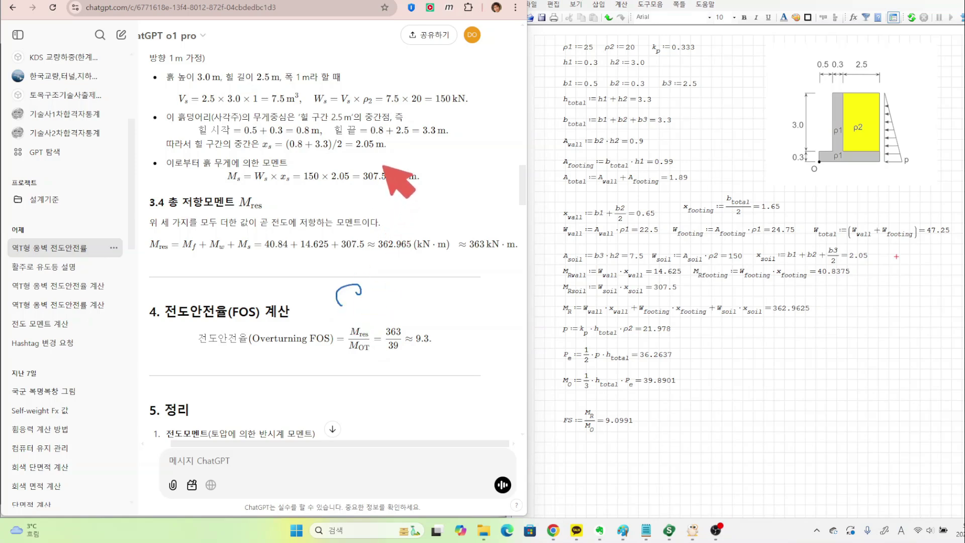
mouse_move(337, 173)
mouse_down()
mouse_move(348, 169)
mouse_move(353, 195)
mouse_up()
drag(385, 88, 395, 99)
drag(330, 182, 349, 180)
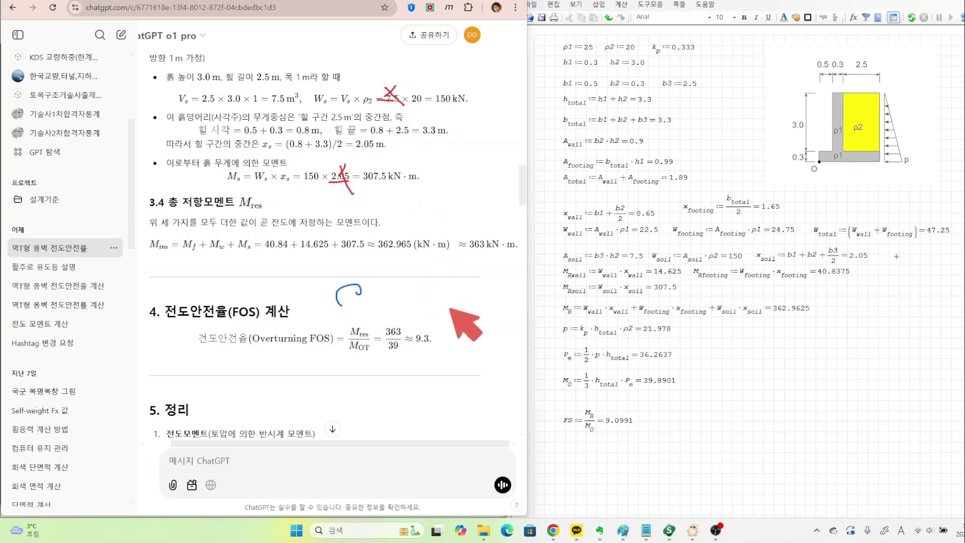
click(436, 354)
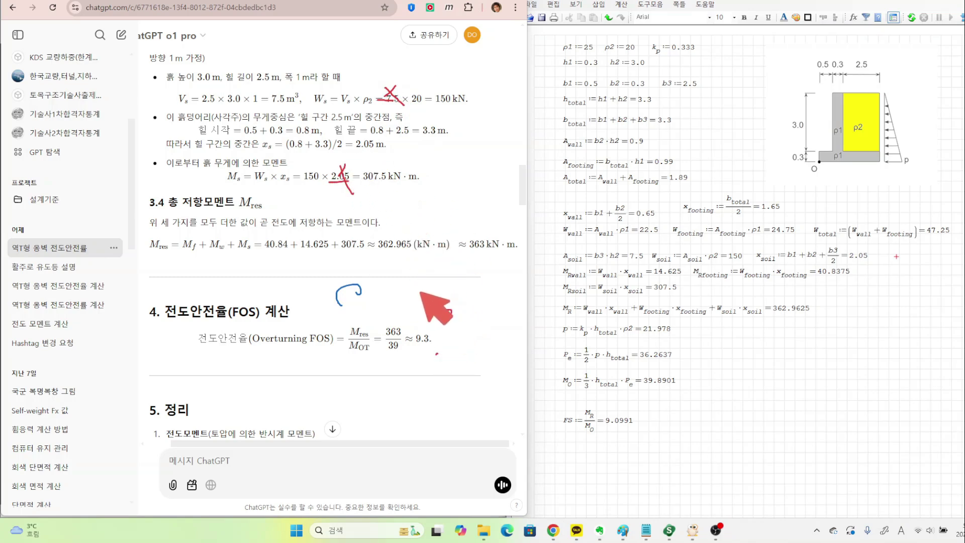
key(Escape)
Step: Review the o1 pro answer's summary and the follow-up request to recalculate the earth pressure over the full wall height
scroll(387, 290, down, 2)
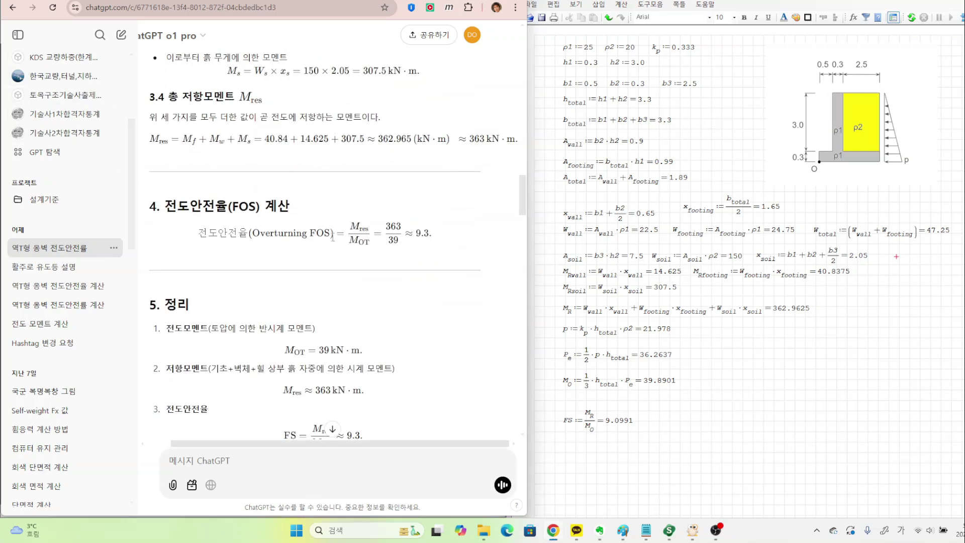
scroll(420, 270, down, 2)
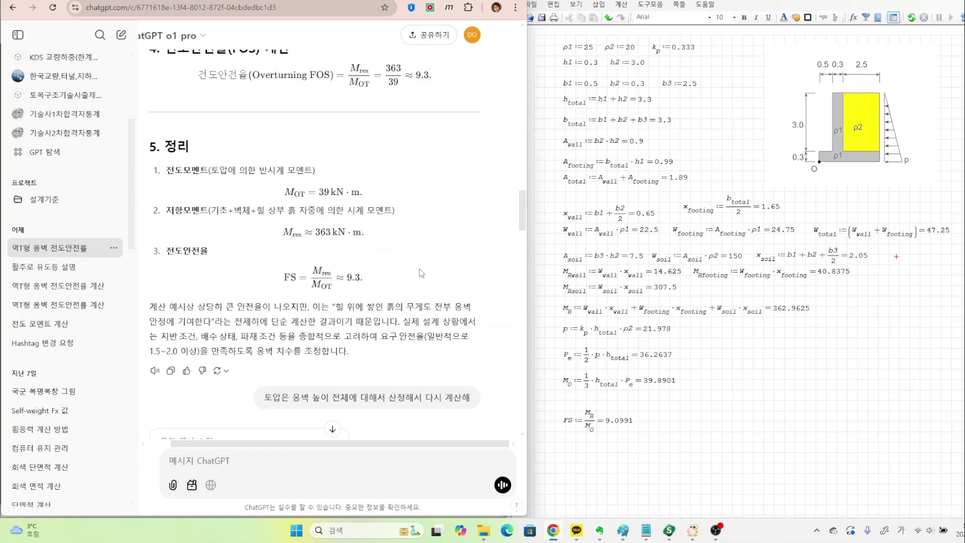
scroll(419, 268, up, 2)
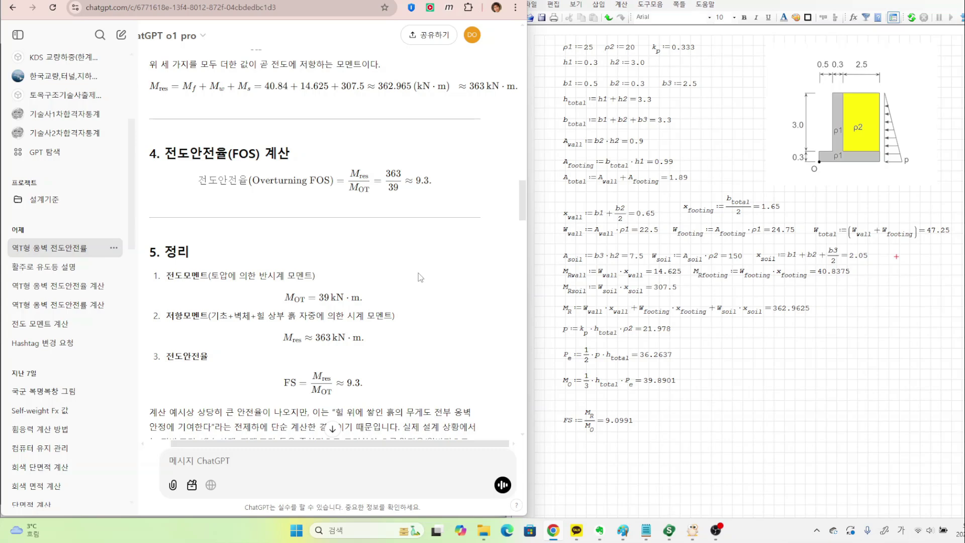
scroll(418, 273, down, 3)
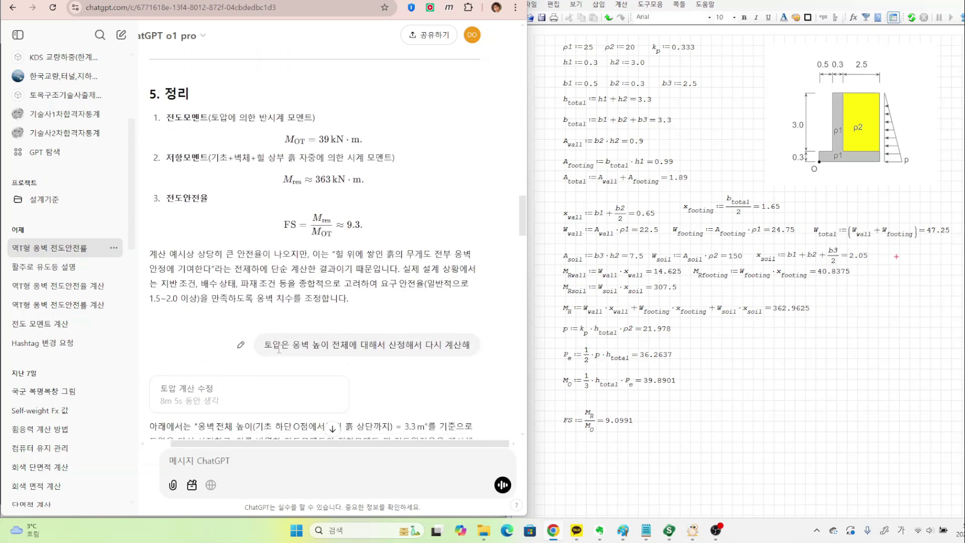
drag(268, 347, 449, 357)
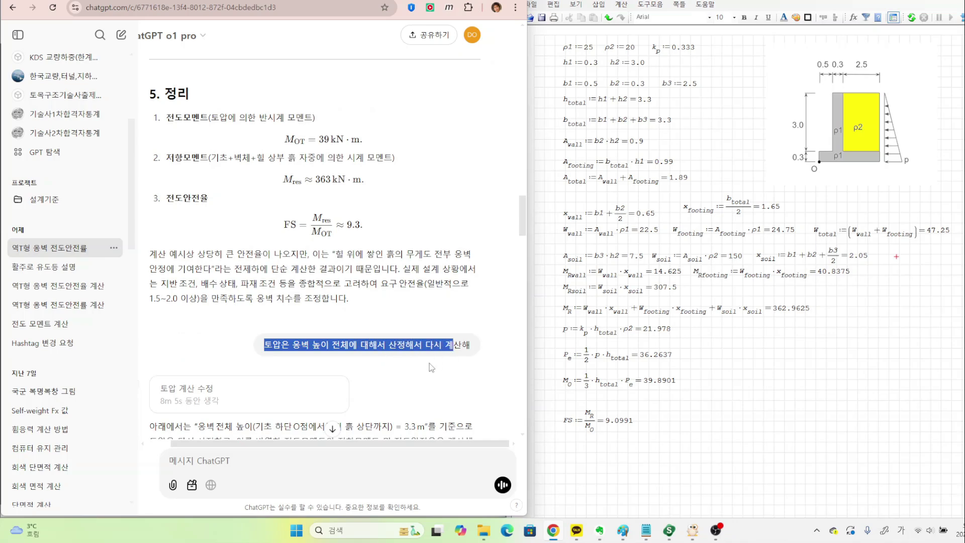
click(414, 366)
scroll(411, 365, down, 2)
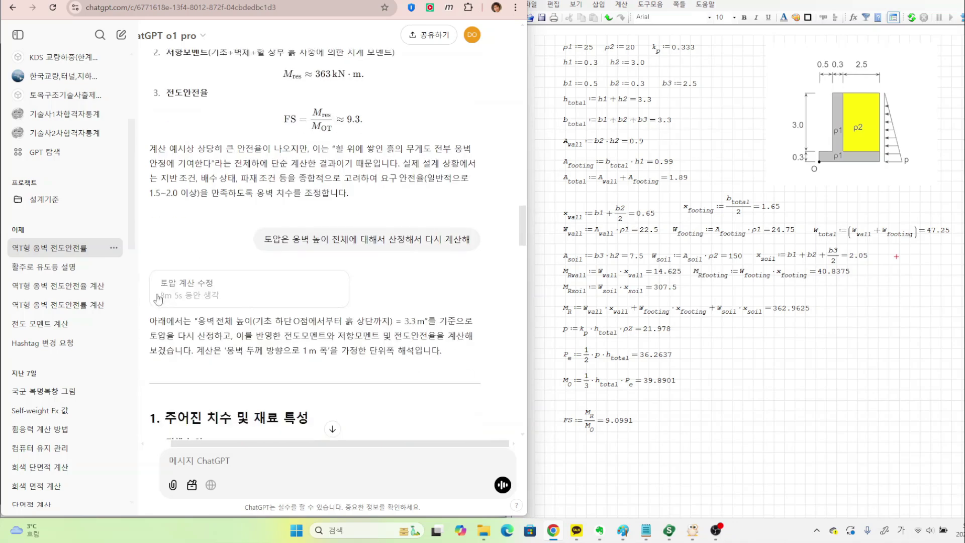
Step: Check the total height from point O to the top of the soil in the recalculated o1 pro answer
scroll(327, 327, down, 4)
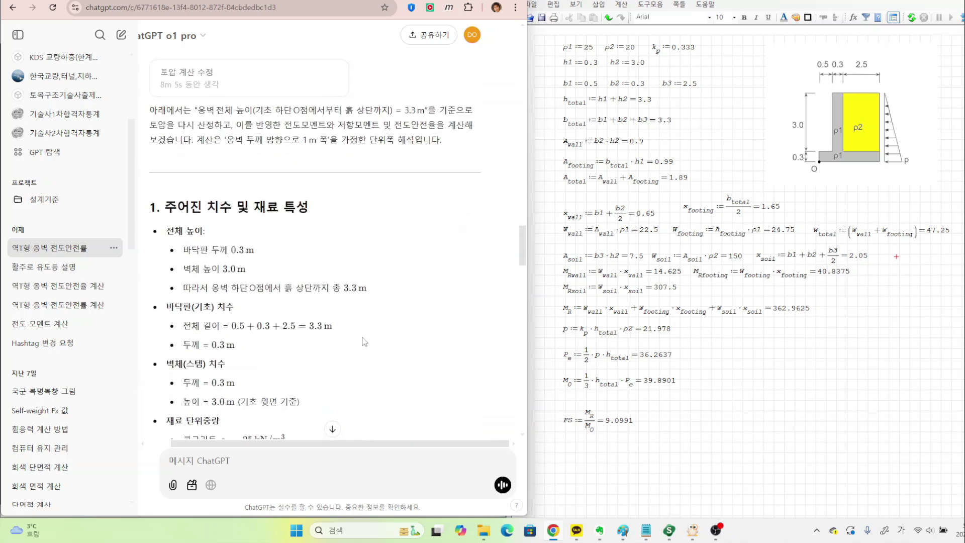
drag(244, 289, 324, 295)
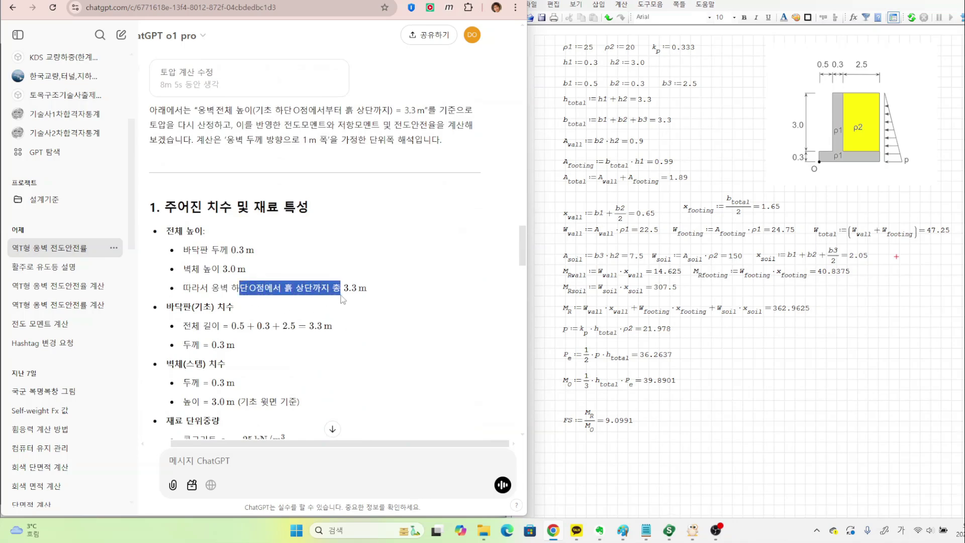
click(373, 297)
double_click(356, 288)
click(258, 284)
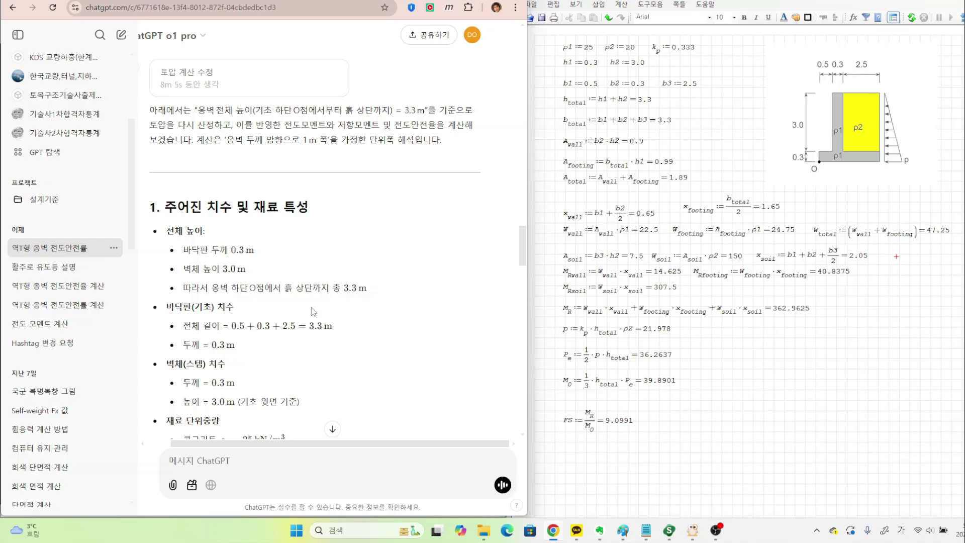
Step: Check the recalculated earth pressure resultant and overturning moment in the o1 pro answer against the worksheet
scroll(312, 307, down, 8)
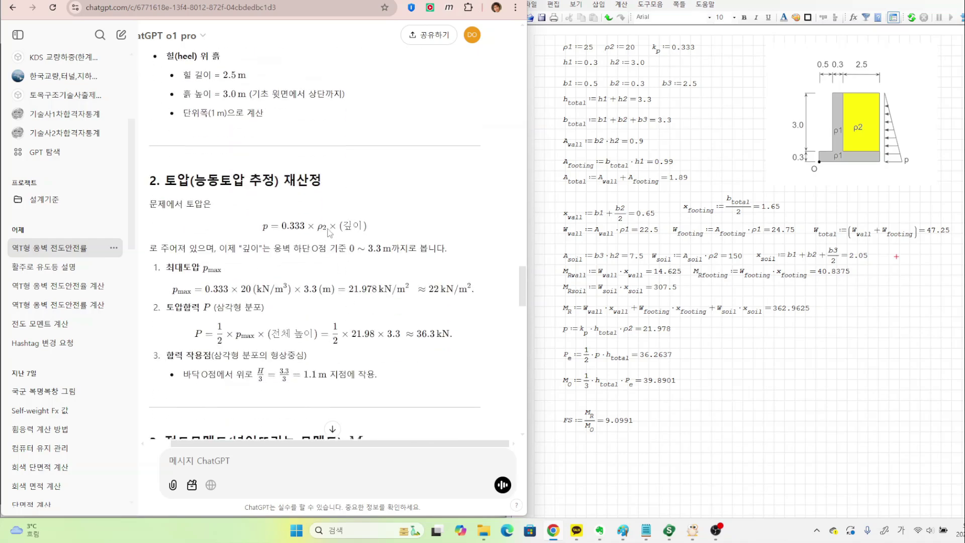
drag(343, 226, 365, 226)
drag(389, 332, 431, 334)
click(435, 346)
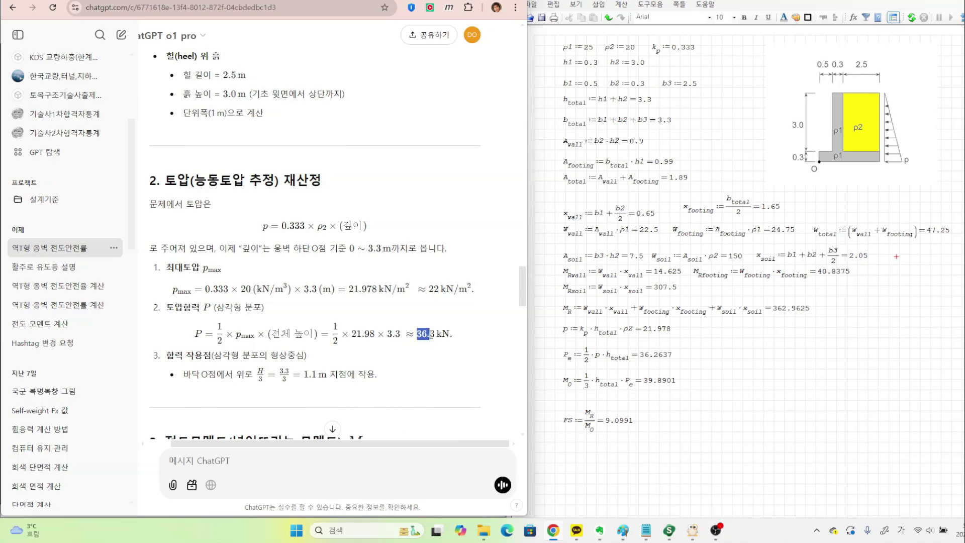
click(407, 360)
scroll(383, 366, down, 6)
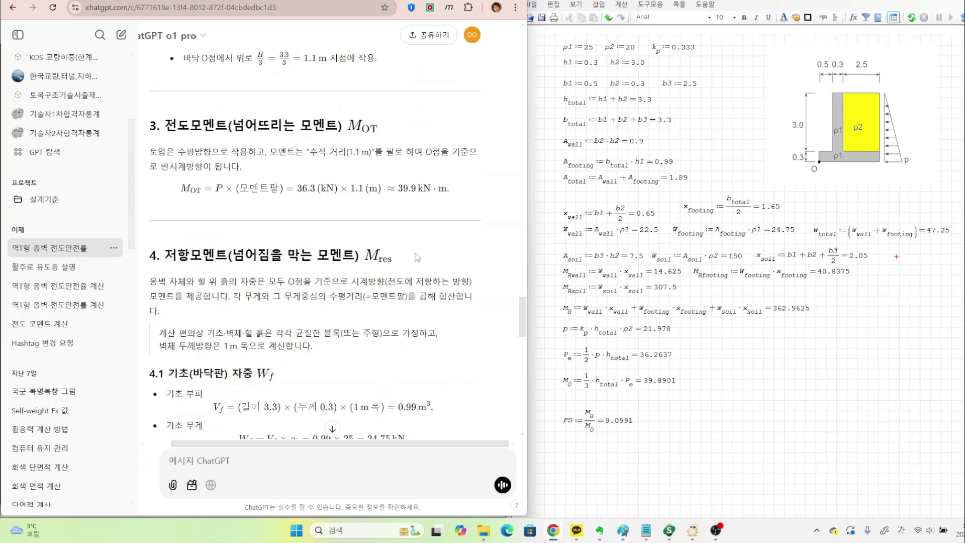
drag(398, 188, 426, 189)
click(416, 207)
scroll(407, 254, down, 3)
Step: Check the total resisting moment, overturning safety factor and closing summary in the recalculated o1 pro answer
scroll(407, 255, down, 13)
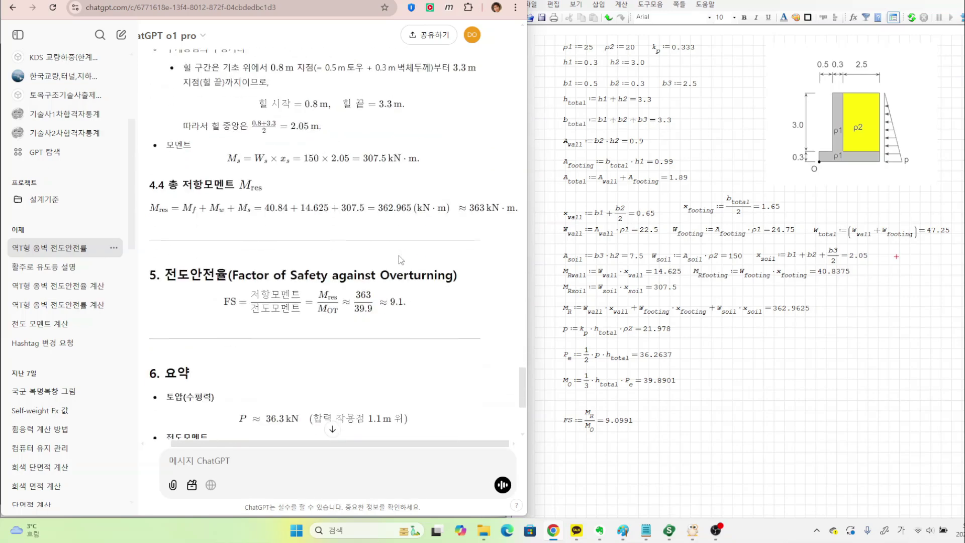
drag(470, 207, 487, 207)
click(453, 242)
scroll(443, 246, down, 3)
drag(389, 144, 400, 144)
scroll(424, 236, down, 2)
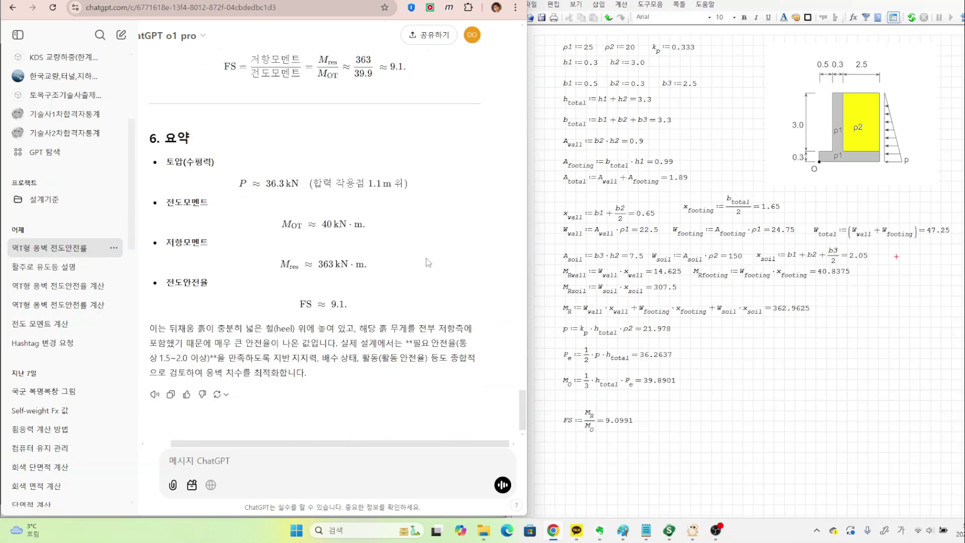
Step: Open the o1 conversation 역T형 옹벽 전도안전율 계산 and review its original prompt and first answer
scroll(428, 263, up, 18)
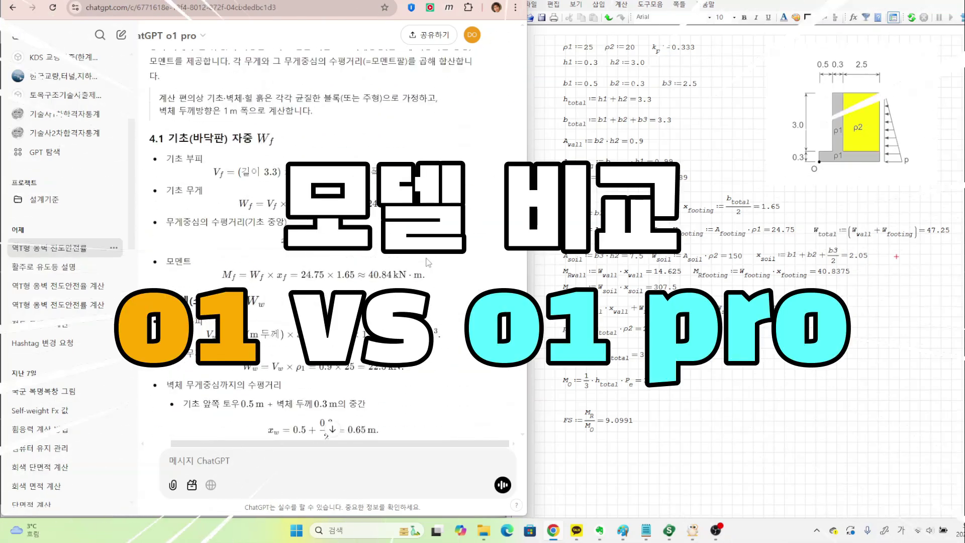
click(58, 286)
scroll(522, 416, up, 3)
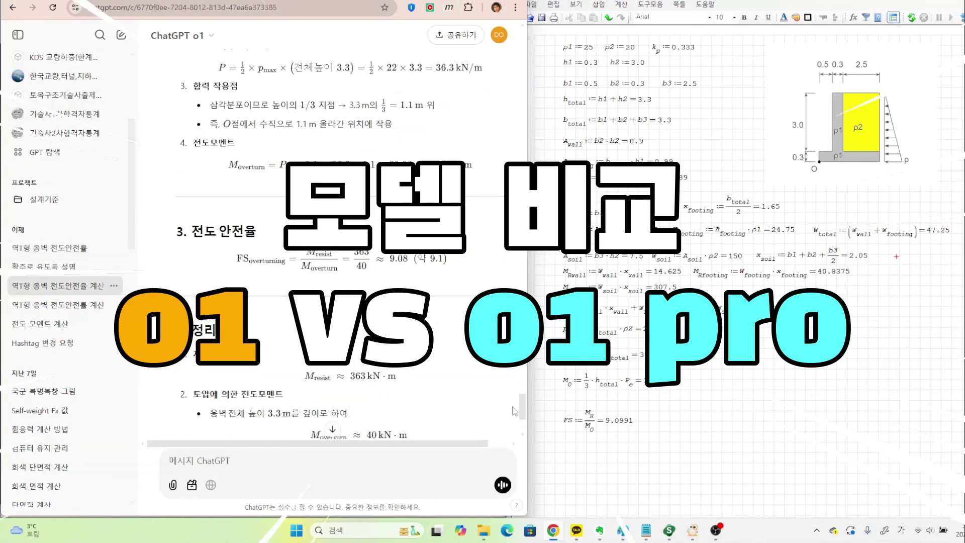
scroll(523, 416, up, 20)
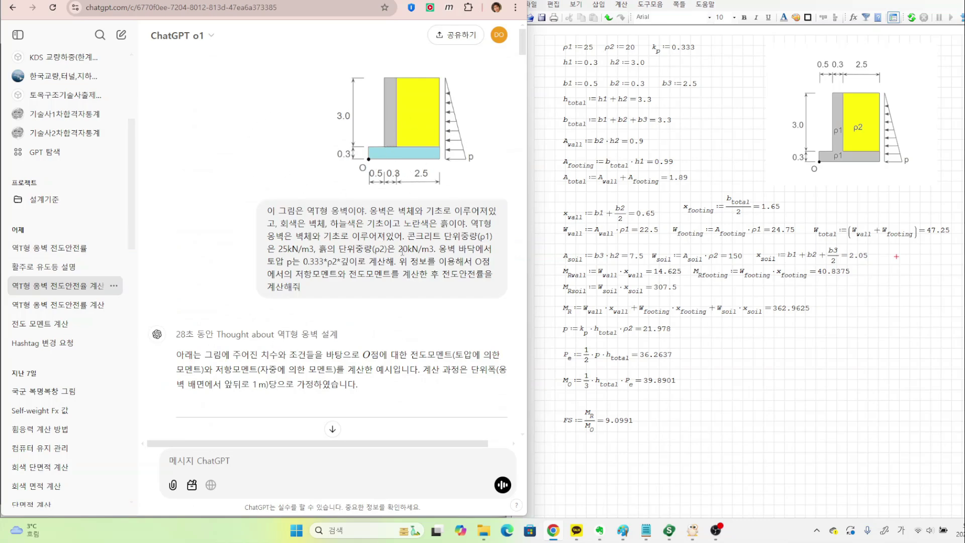
scroll(402, 251, down, 15)
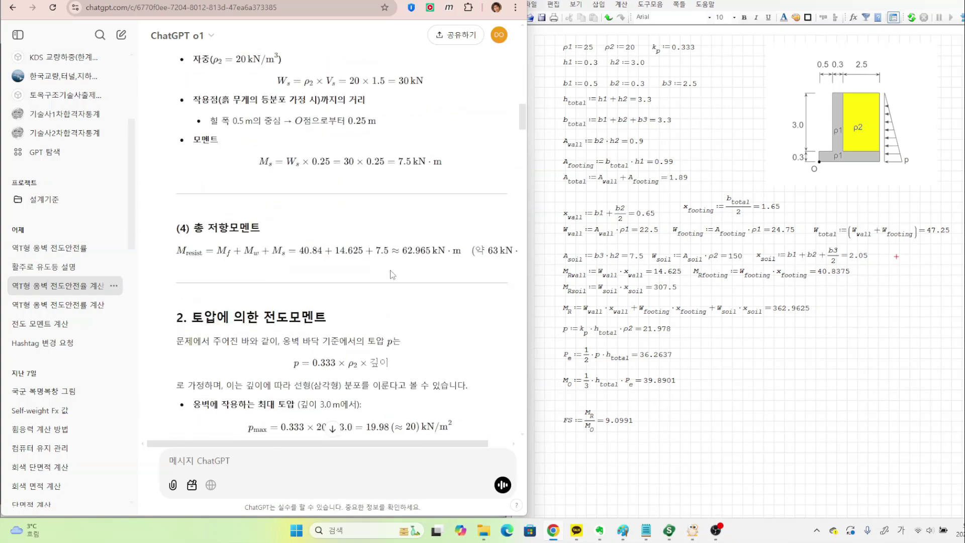
scroll(390, 270, down, 15)
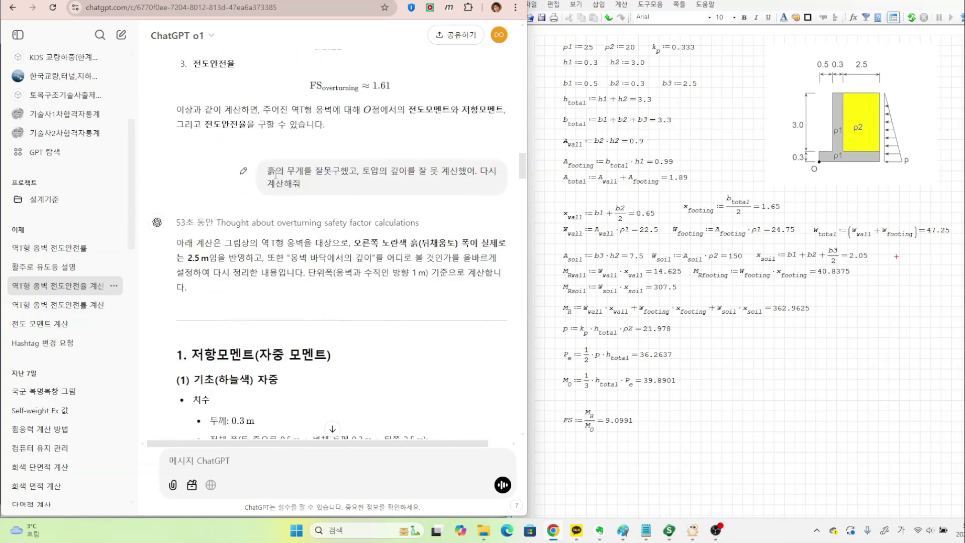
Step: Examine the correction request on soil weight and earth pressure depth, and the earth pressure section of the o1 model's second answer
drag(267, 174, 388, 186)
click(387, 224)
drag(269, 171, 380, 172)
click(380, 172)
scroll(404, 236, down, 15)
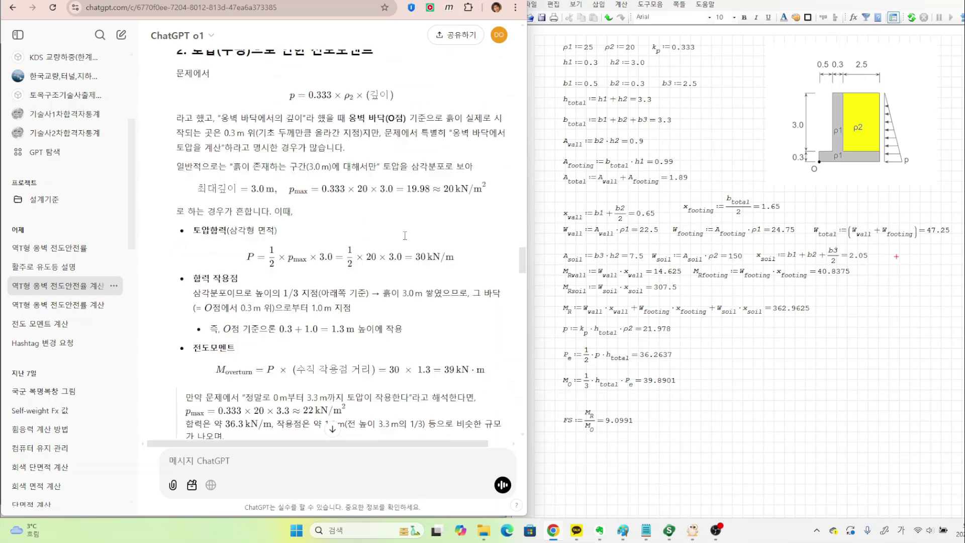
Step: Examine the request to use the full wall height for earth pressure depth and the o1 model's third answer through its closing summary
scroll(404, 236, down, 8)
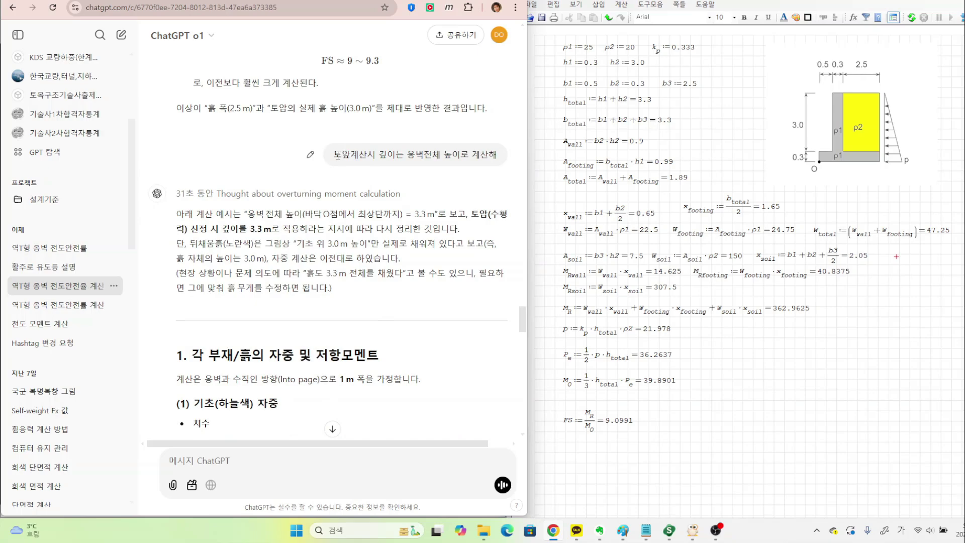
drag(335, 154, 494, 156)
click(431, 223)
scroll(431, 222, down, 4)
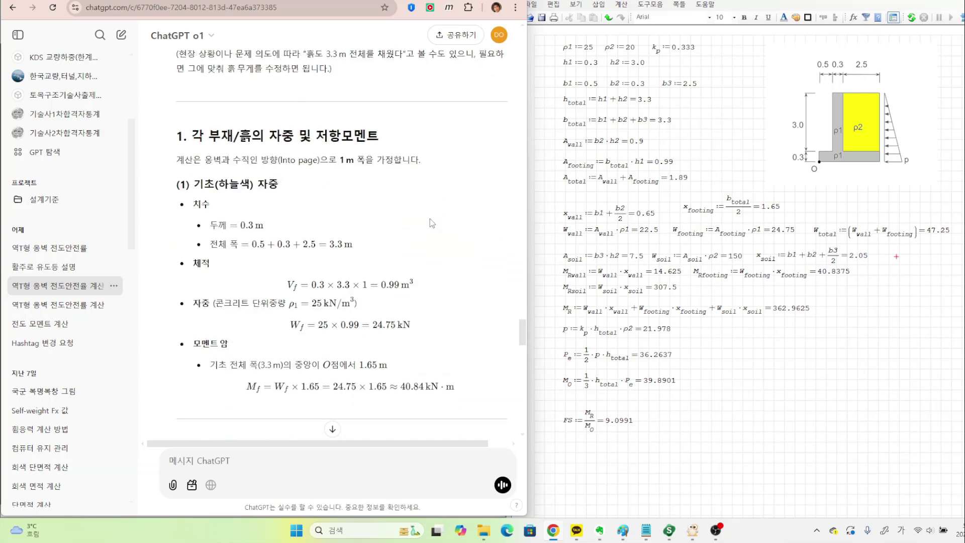
scroll(431, 222, down, 20)
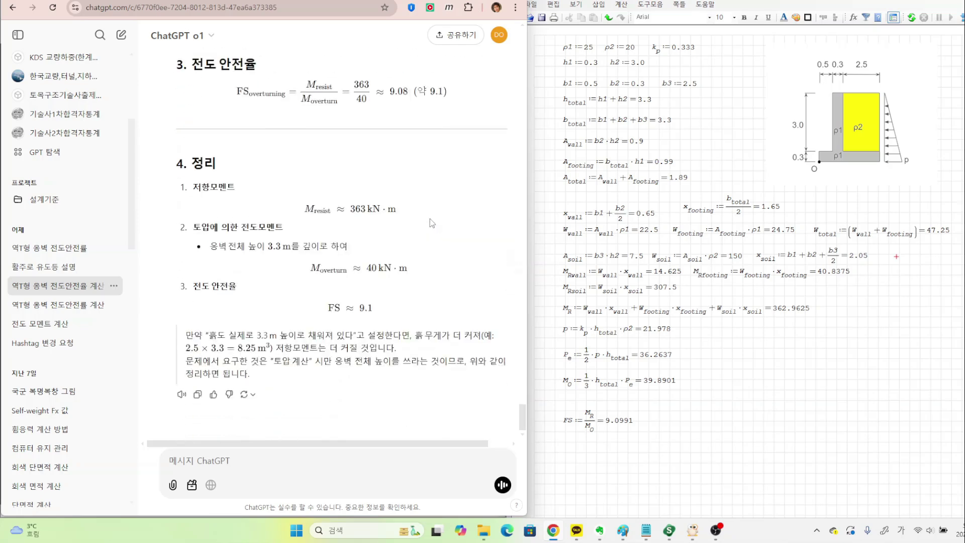
scroll(398, 221, up, 10)
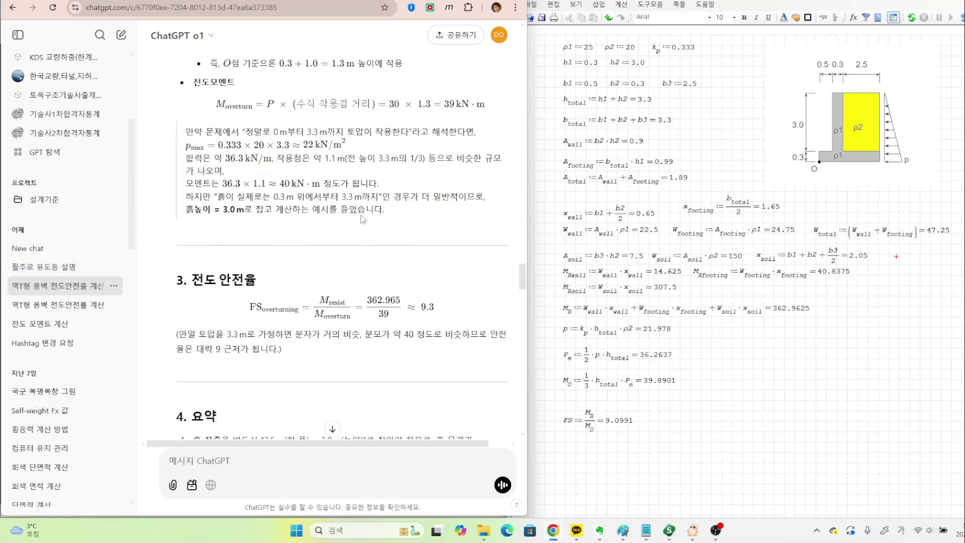
Step: Open the o1 pro conversation 역T형 옹벽 전도안전률 and check the thinking time of its recalculated answer
click(41, 251)
scroll(479, 194, up, 15)
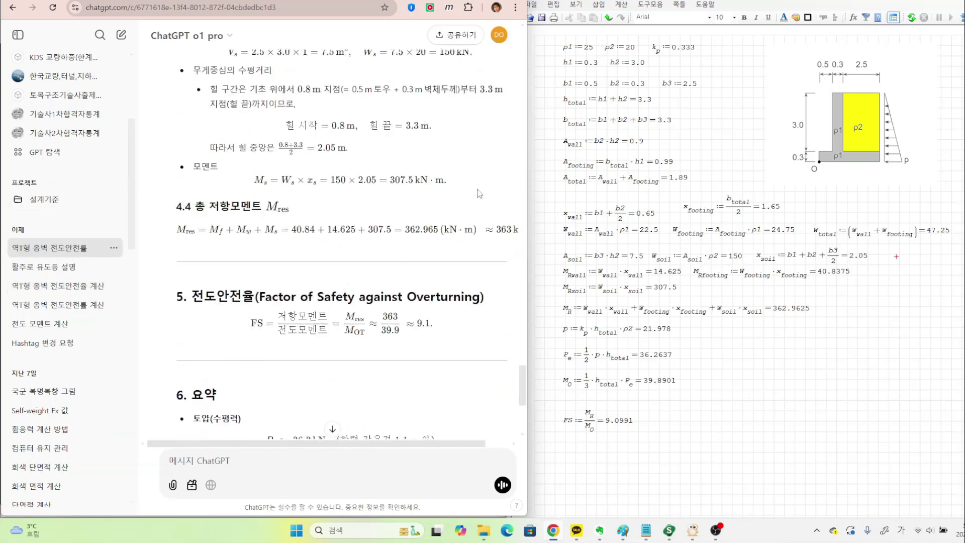
scroll(339, 178, up, 15)
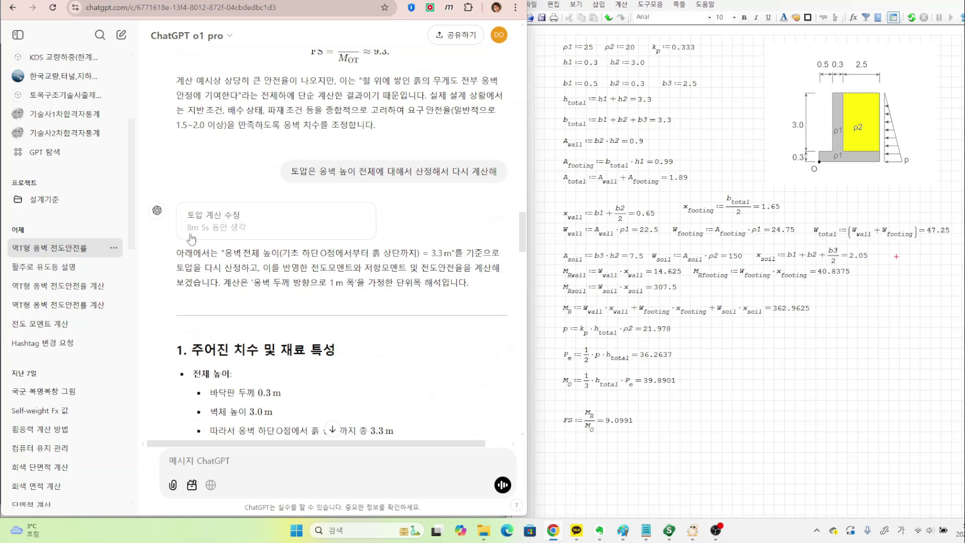
Step: Reopen the o1 conversation 역T형 옹벽 전도안전율 계산 and check the thinking times of its first and second answers
click(58, 286)
scroll(366, 258, up, 1)
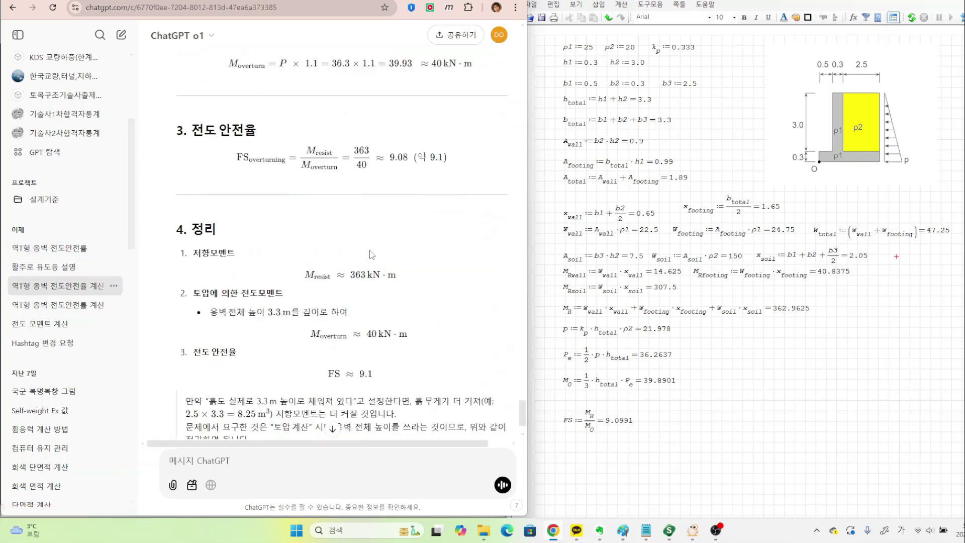
scroll(371, 255, up, 20)
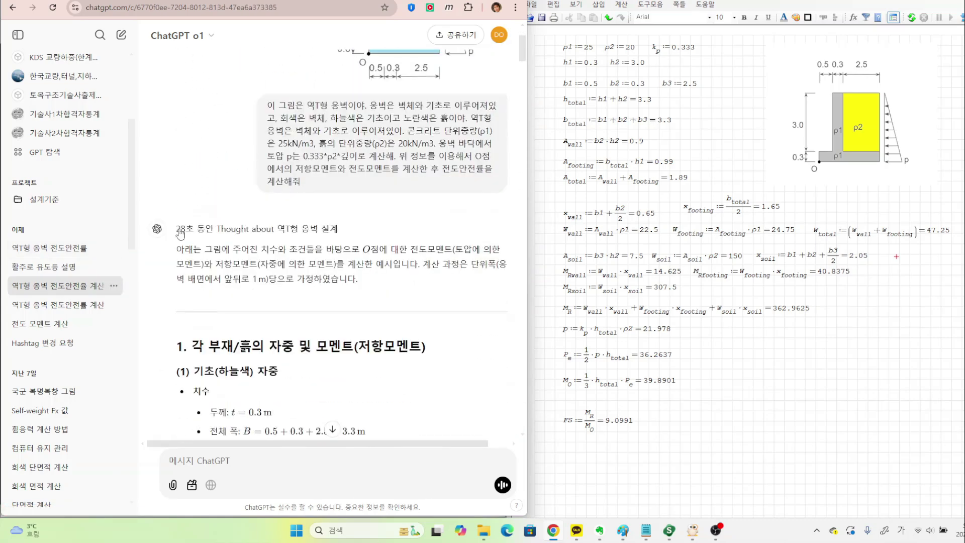
scroll(250, 292, down, 8)
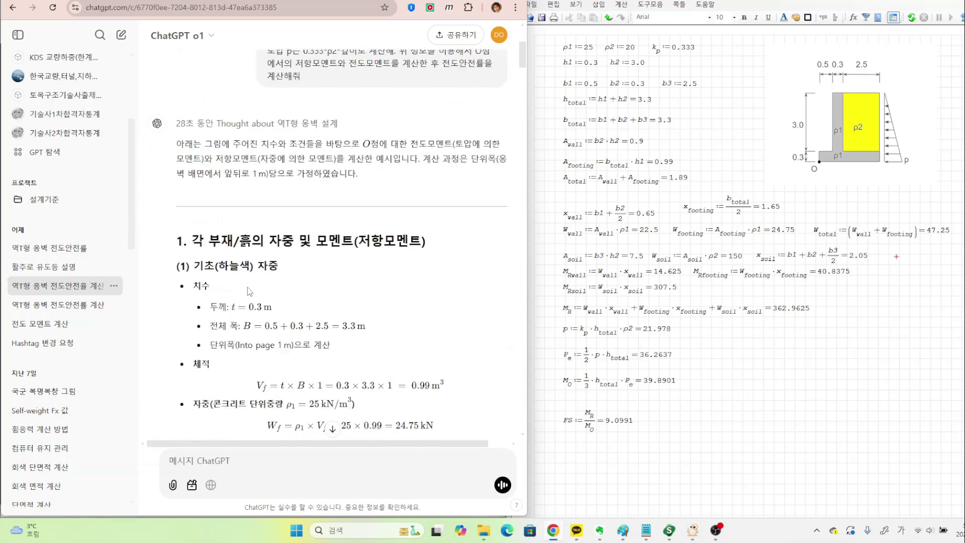
scroll(250, 292, down, 10)
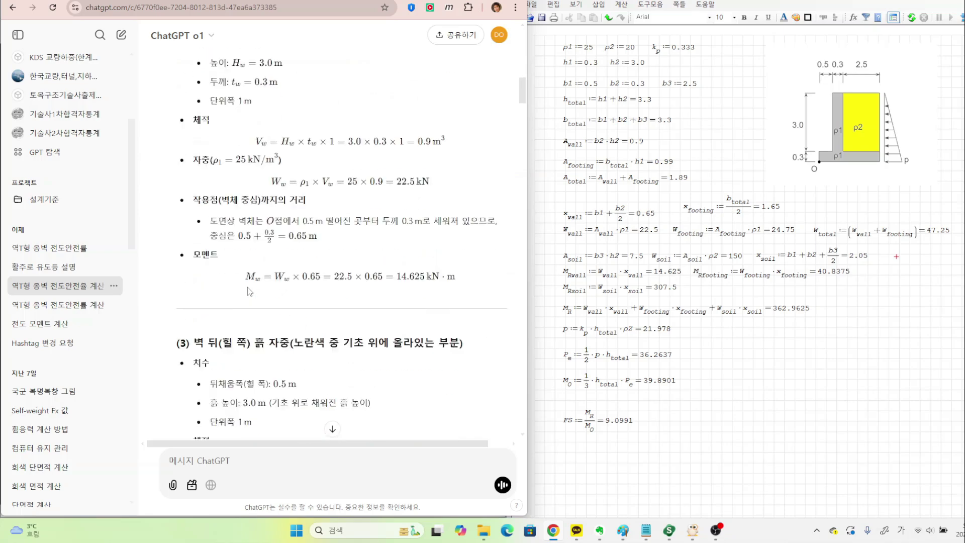
scroll(248, 288, down, 10)
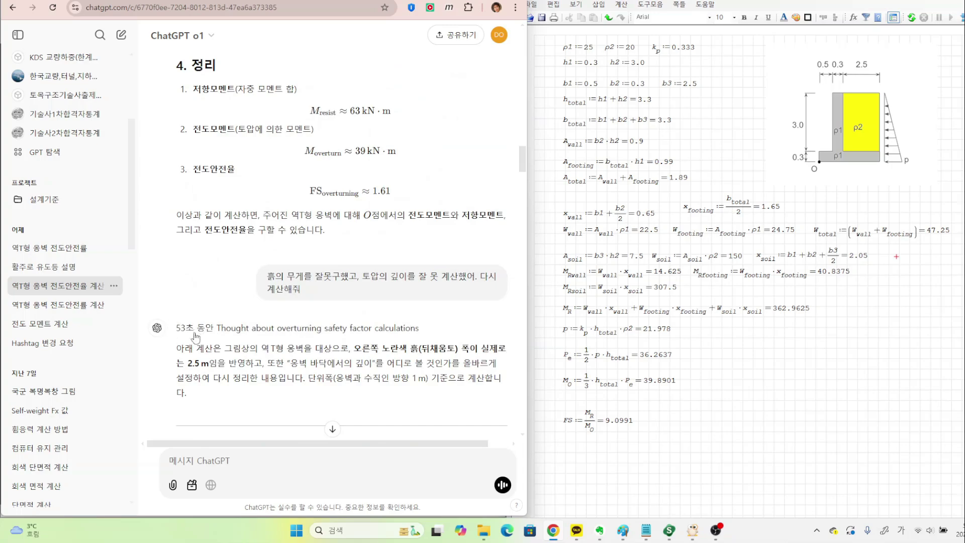
scroll(208, 328, up, 20)
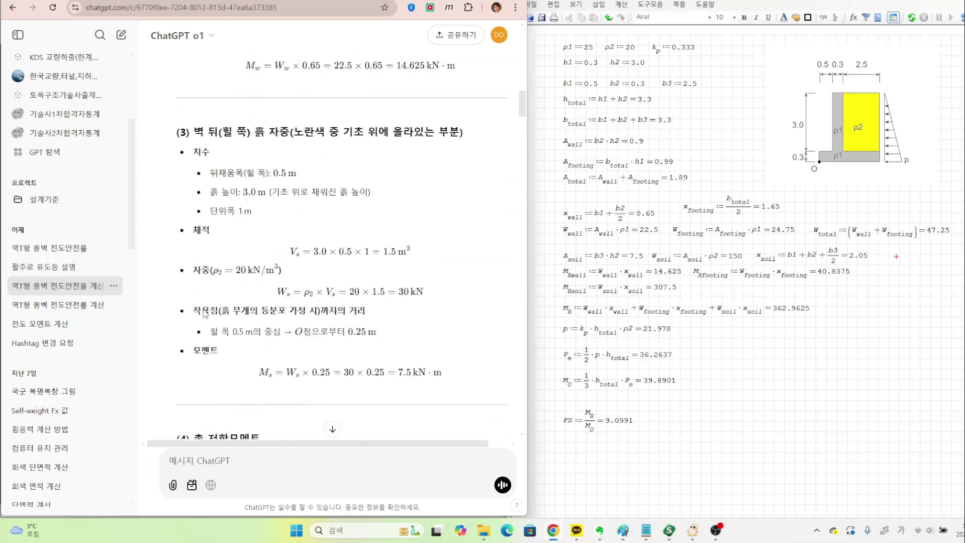
scroll(203, 312, up, 10)
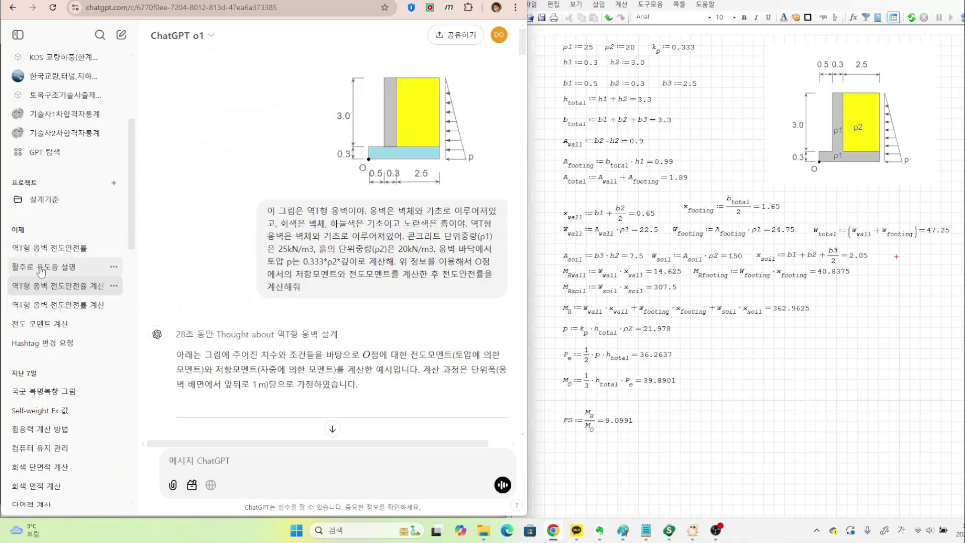
Step: Switch briefly to the o1 pro conversation, return to the o1 one and compare the thinking times of all three o1 answers
click(67, 249)
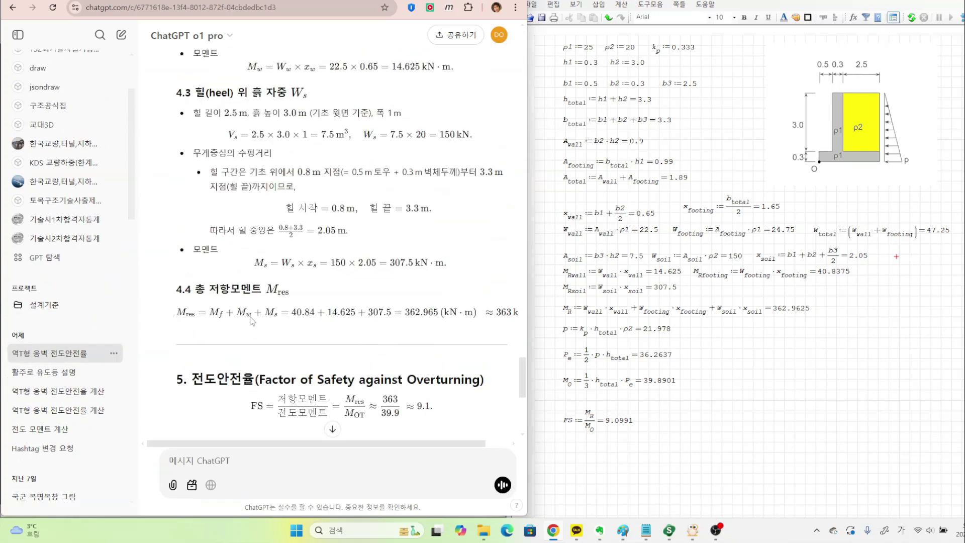
click(66, 390)
scroll(311, 280, up, 10)
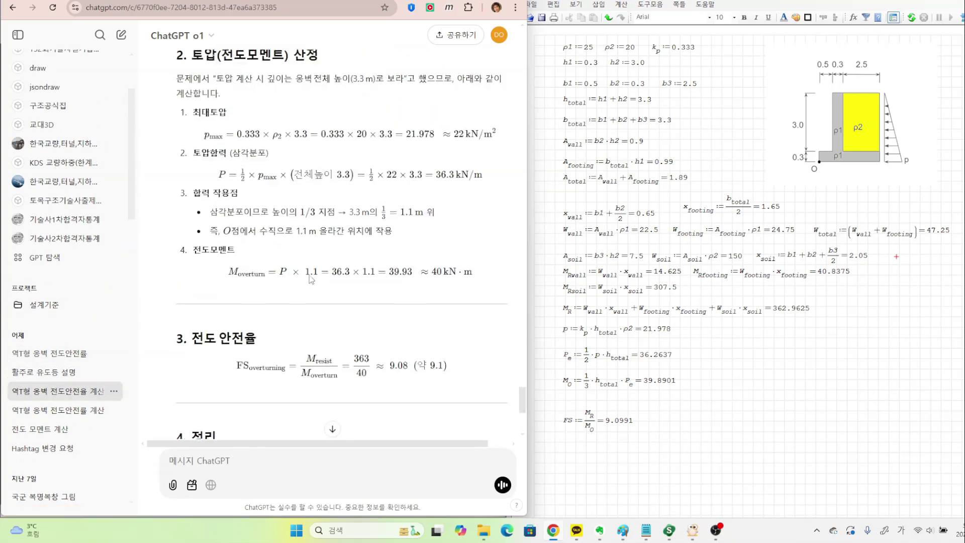
scroll(312, 280, up, 15)
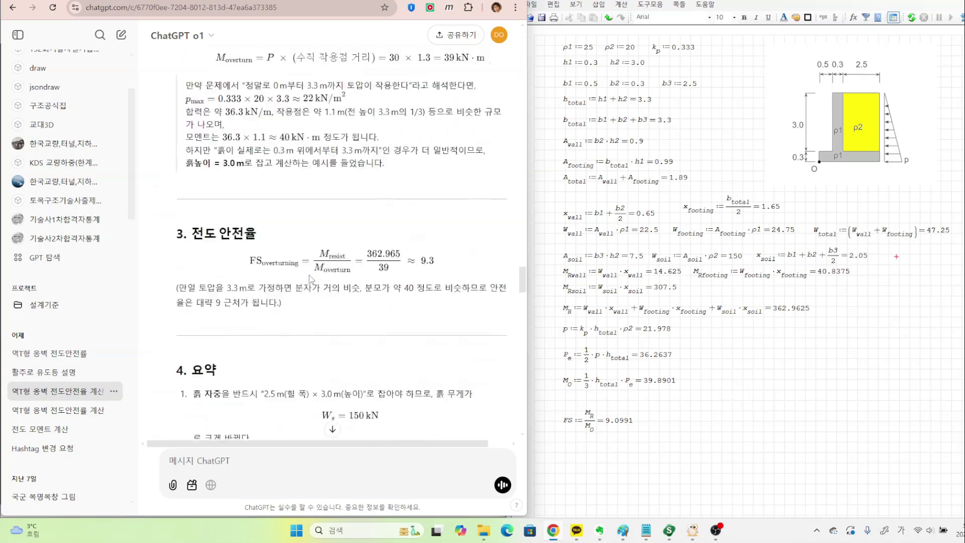
scroll(310, 280, up, 15)
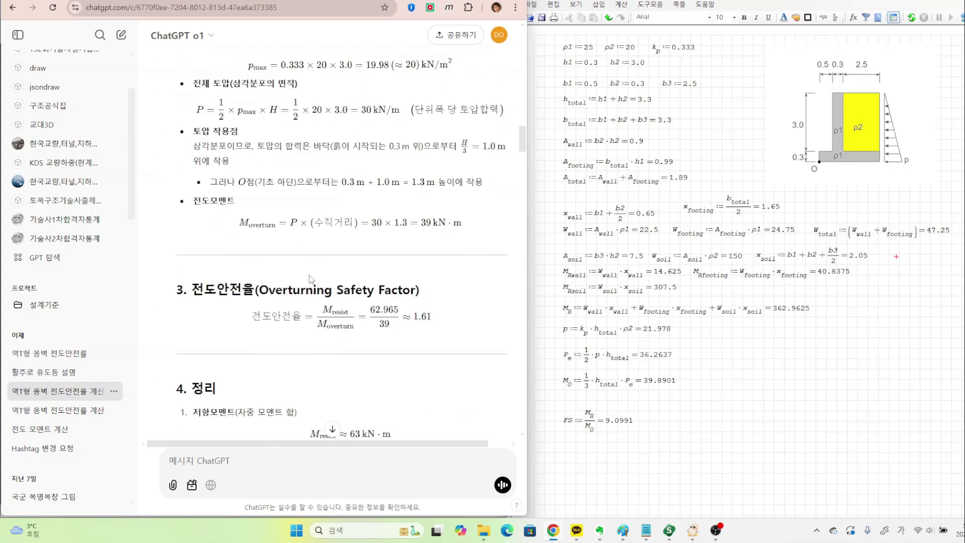
scroll(310, 279, up, 15)
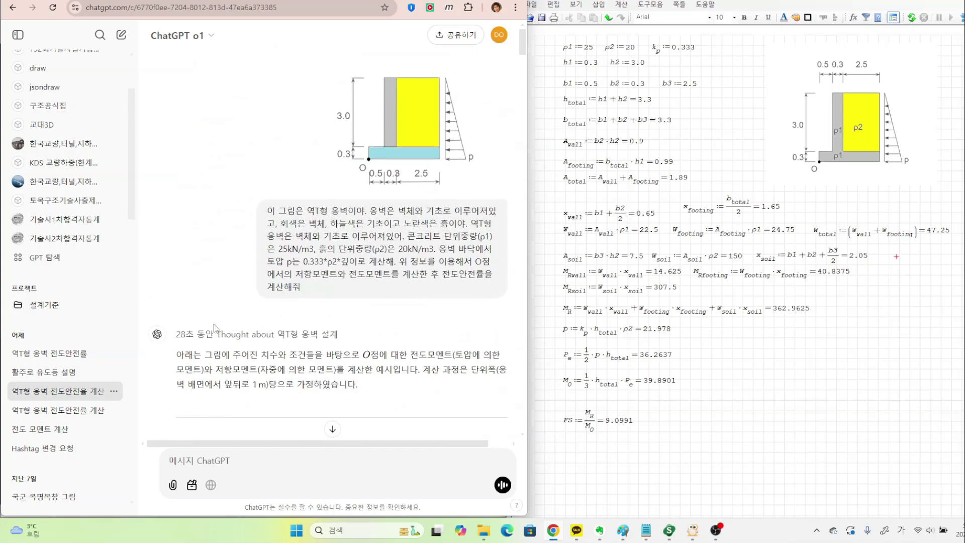
scroll(222, 337, down, 20)
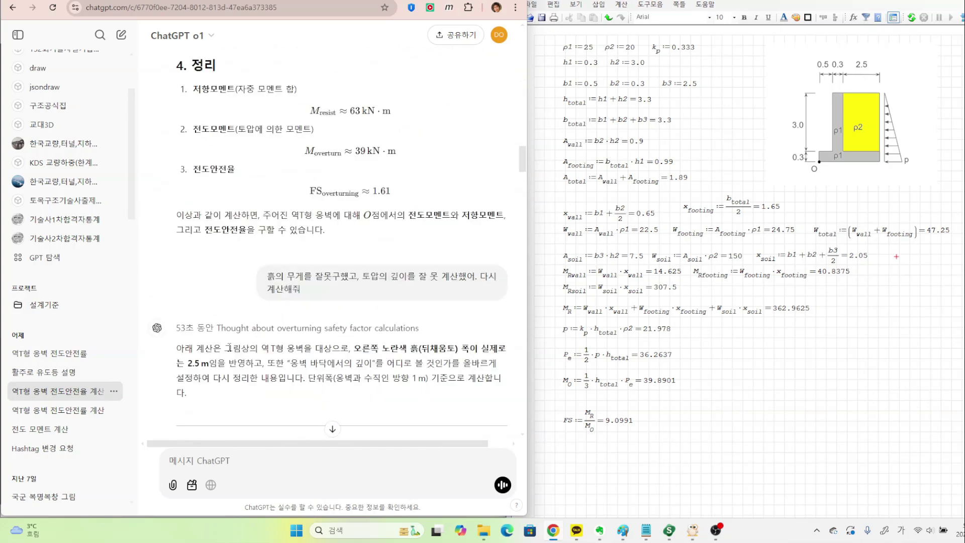
scroll(228, 347, down, 20)
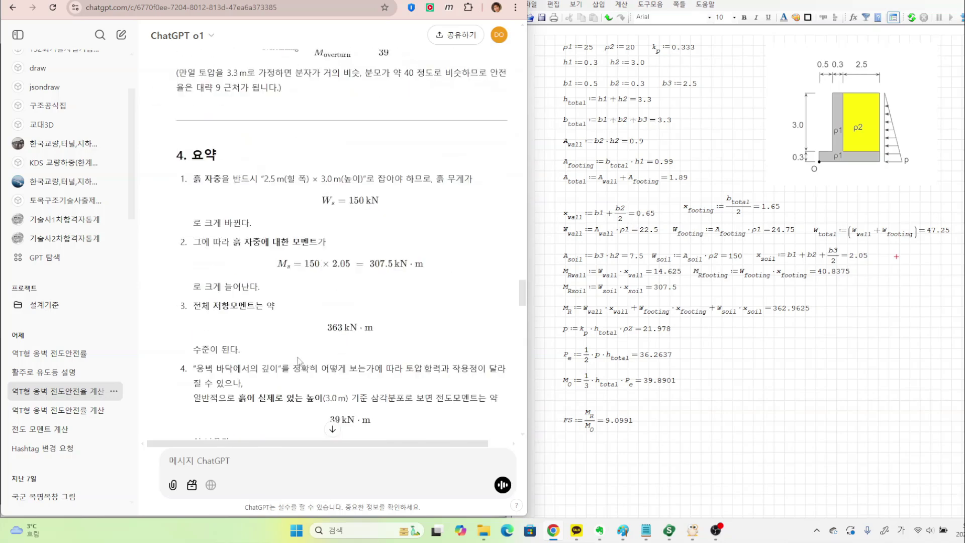
scroll(298, 361, down, 5)
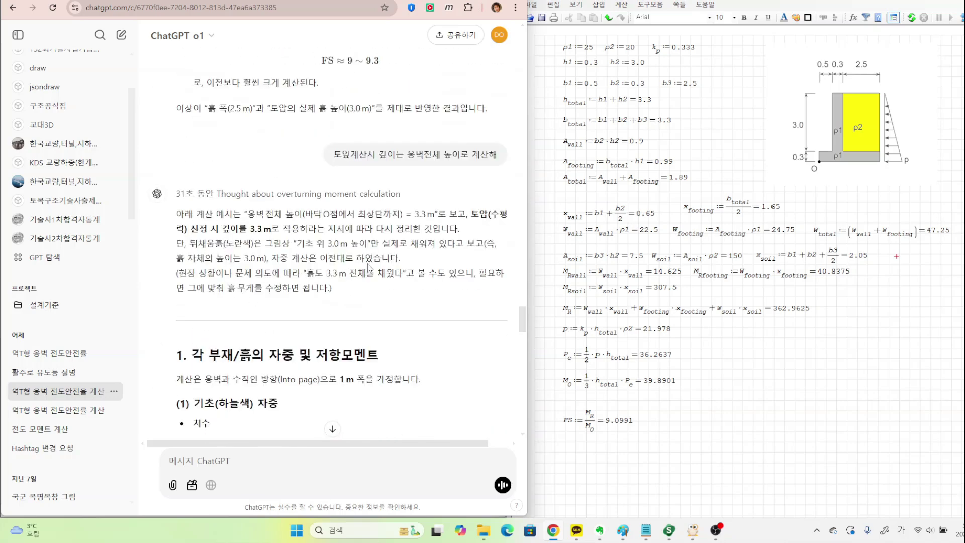
Step: Open the o1 pro conversation and check the thinking times of both its answers, ending at the original wall figure
click(47, 353)
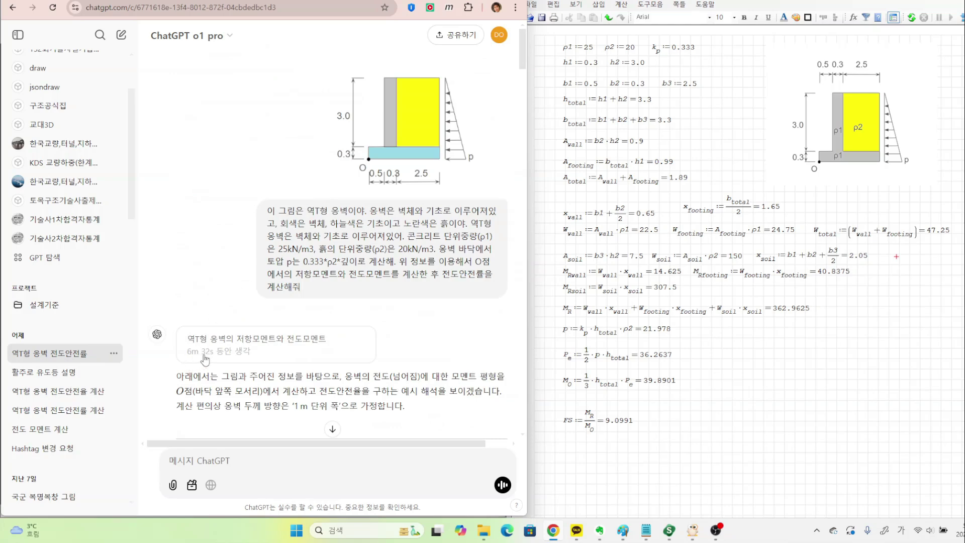
scroll(214, 365, down, 10)
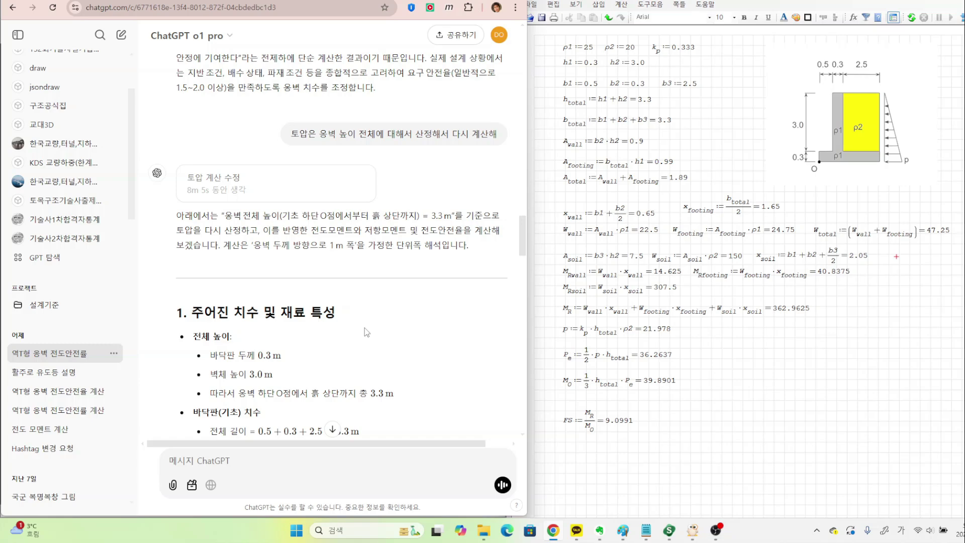
drag(523, 254, 515, 71)
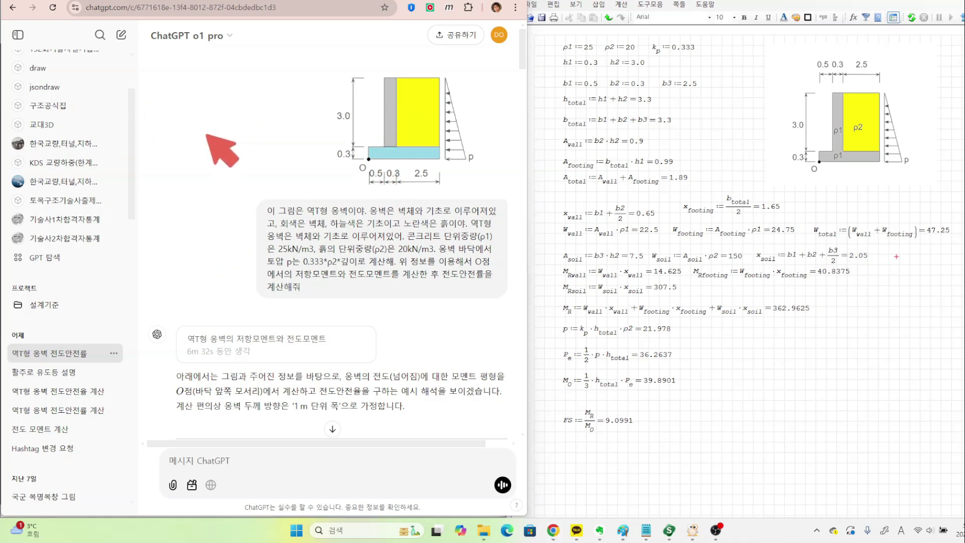
Step: Write a handwritten note beside the wall figure, circle the figure, its dimensions and the pressure label p, and clear the annotations
mouse_move(211, 134)
mouse_down()
mouse_move(200, 134)
mouse_move(324, 96)
mouse_move(468, 159)
mouse_move(343, 177)
mouse_up()
drag(240, 137, 250, 136)
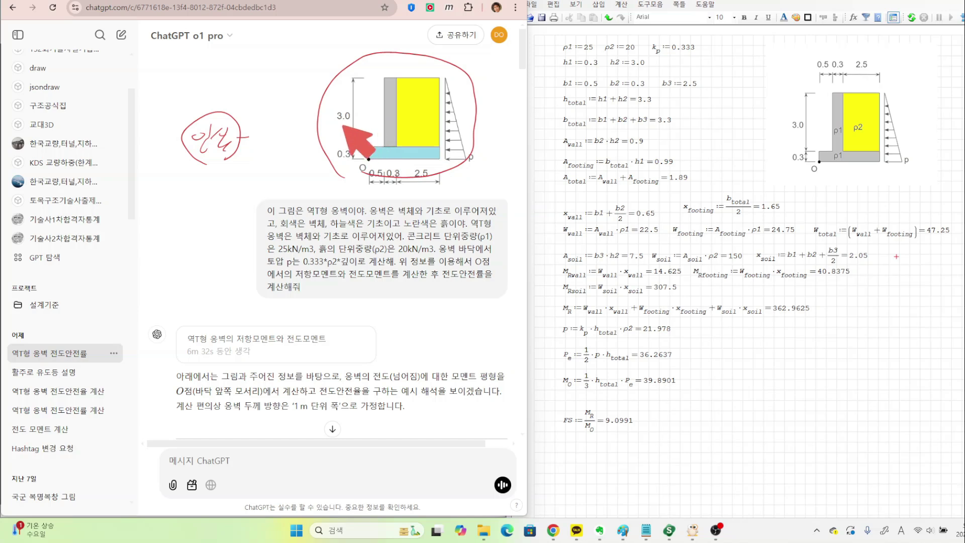
mouse_move(336, 109)
mouse_down()
mouse_move(355, 120)
mouse_move(353, 157)
mouse_move(382, 177)
mouse_move(440, 180)
mouse_move(482, 160)
mouse_up()
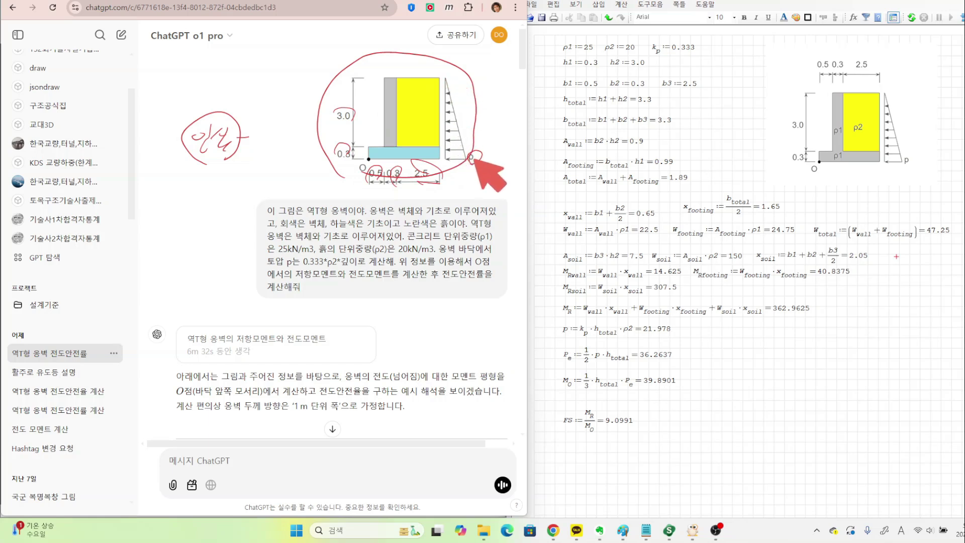
drag(470, 157, 444, 157)
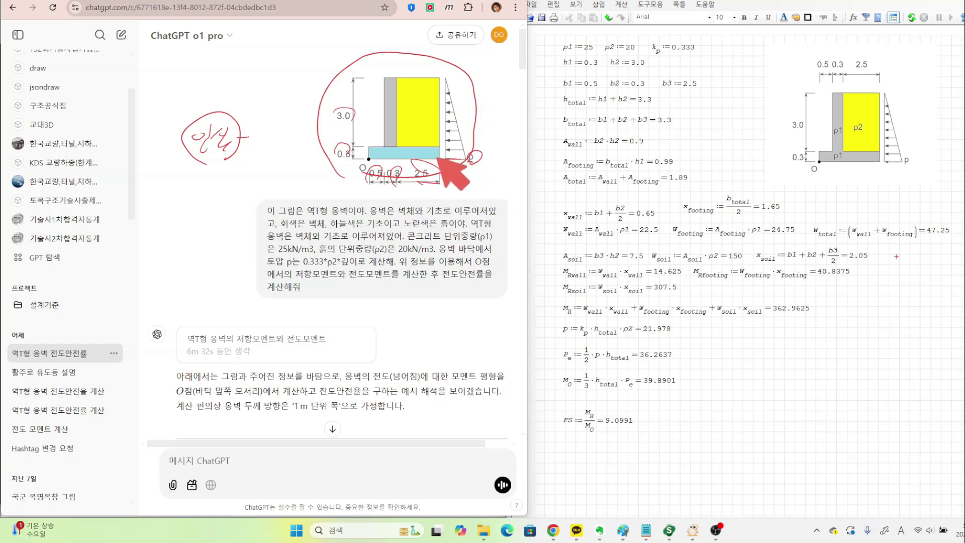
drag(347, 103, 345, 106)
drag(352, 150, 345, 146)
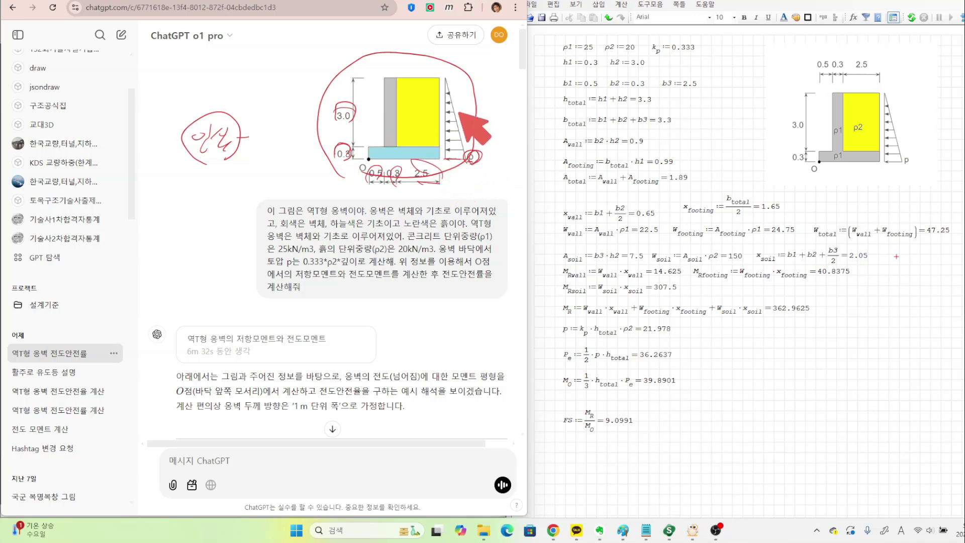
key(Escape)
Step: Skim the o1 pro answers down to the recalculation's given dimensions and material properties, and return to the wall figure
scroll(408, 233, down, 3)
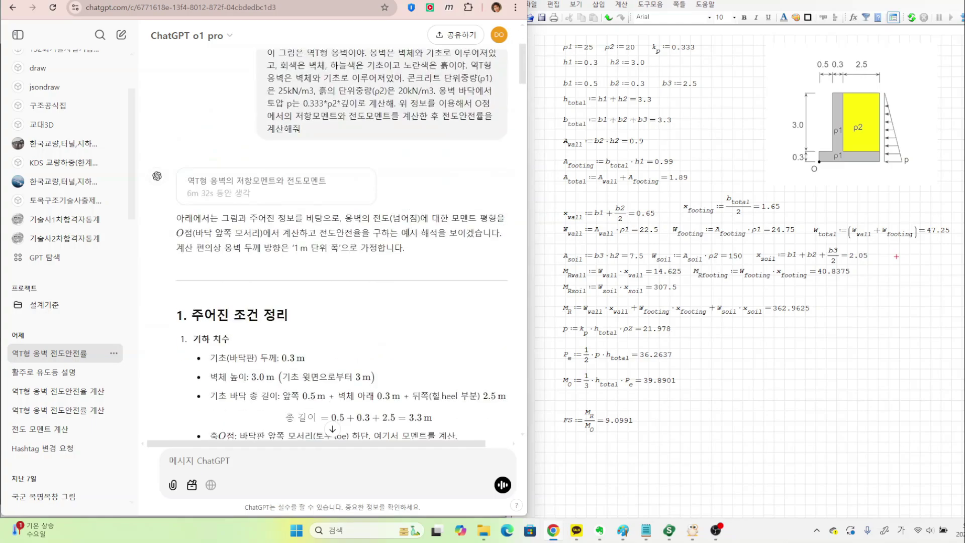
scroll(408, 232, down, 20)
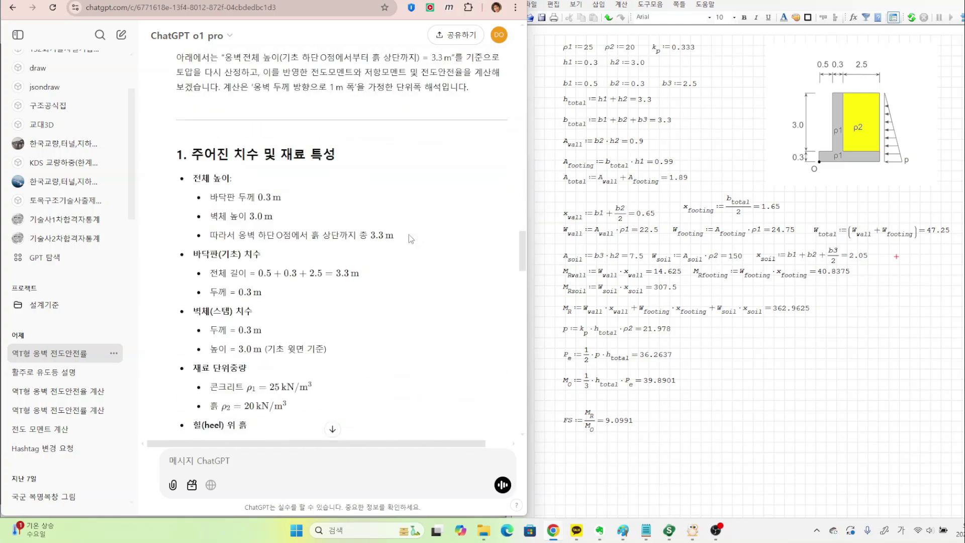
scroll(408, 235, up, 8)
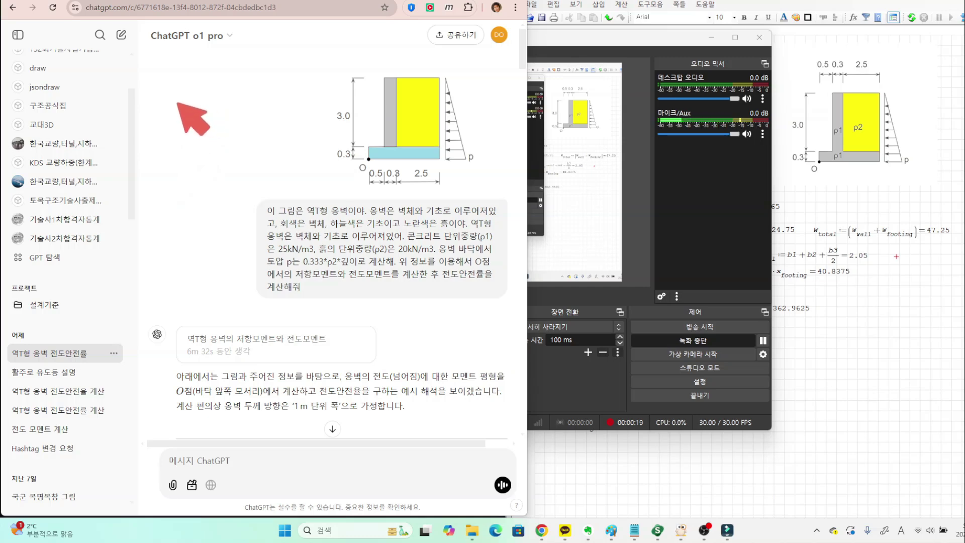
Step: Handwrite two terms joined by an arrow beside the wall figure and circle its 3.0, 0.3, 0.5, 0.3 and 2.5 dimensions
mouse_move(167, 107)
mouse_down()
mouse_move(183, 121)
mouse_move(210, 104)
mouse_move(242, 113)
mouse_up()
mouse_move(347, 107)
mouse_down()
mouse_move(331, 117)
mouse_move(352, 109)
mouse_up()
mouse_move(333, 151)
mouse_down()
mouse_move(382, 174)
mouse_move(437, 171)
mouse_up()
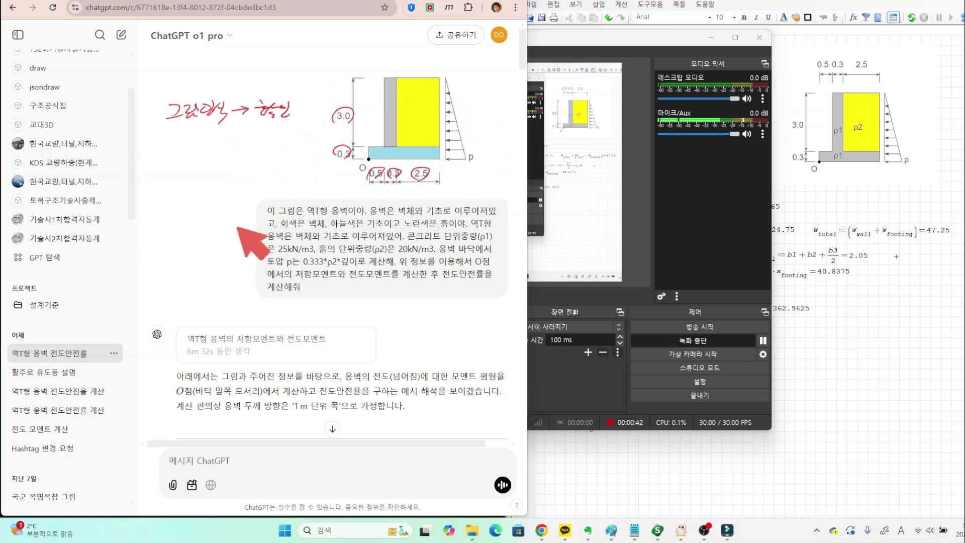
Step: Extend the handwritten note with a circled 계산 and connecting arrows, circle its other terms, and mark the pressure label p
mouse_move(282, 90)
mouse_down()
mouse_move(301, 113)
mouse_move(289, 92)
mouse_up()
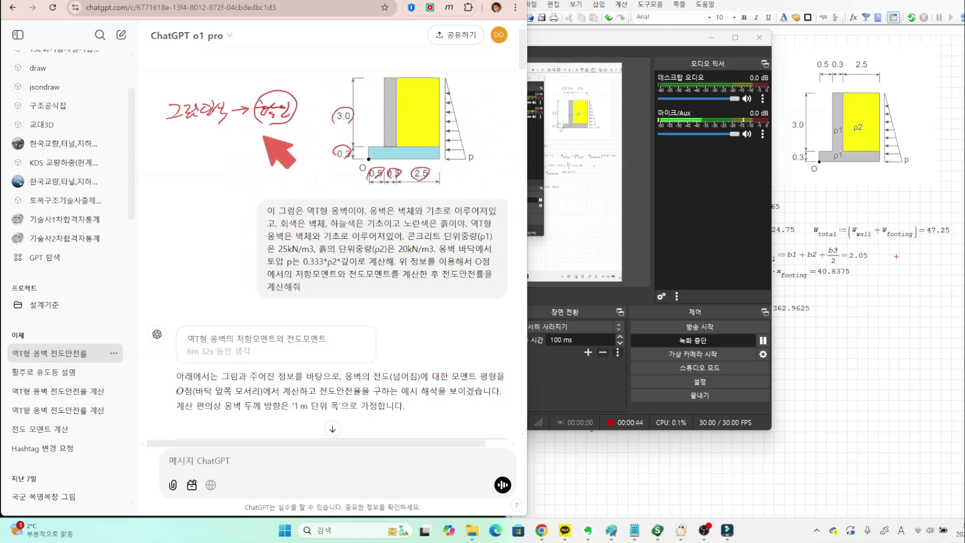
mouse_move(264, 130)
mouse_down()
mouse_move(221, 172)
mouse_move(241, 169)
mouse_move(206, 172)
mouse_move(238, 150)
mouse_up()
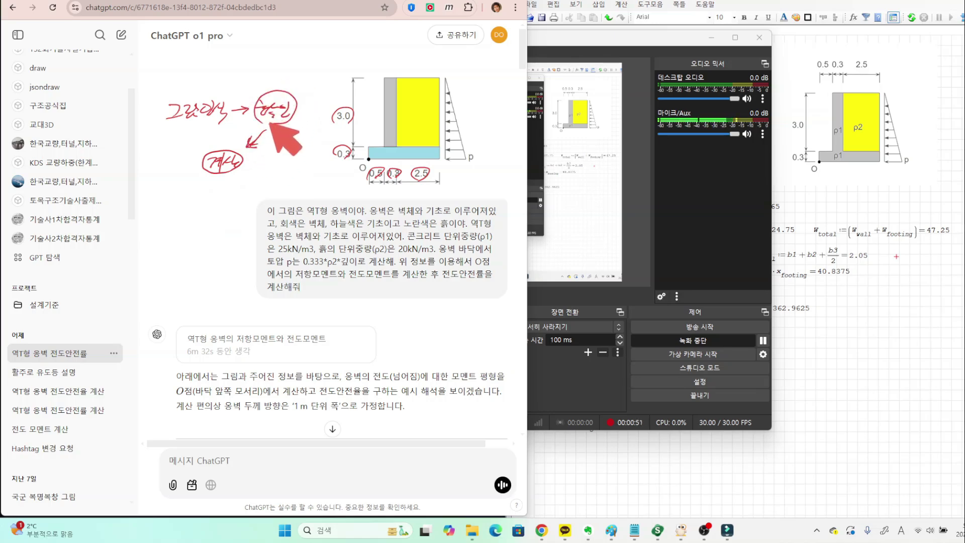
mouse_move(279, 126)
mouse_down()
mouse_move(297, 103)
mouse_move(274, 126)
mouse_up()
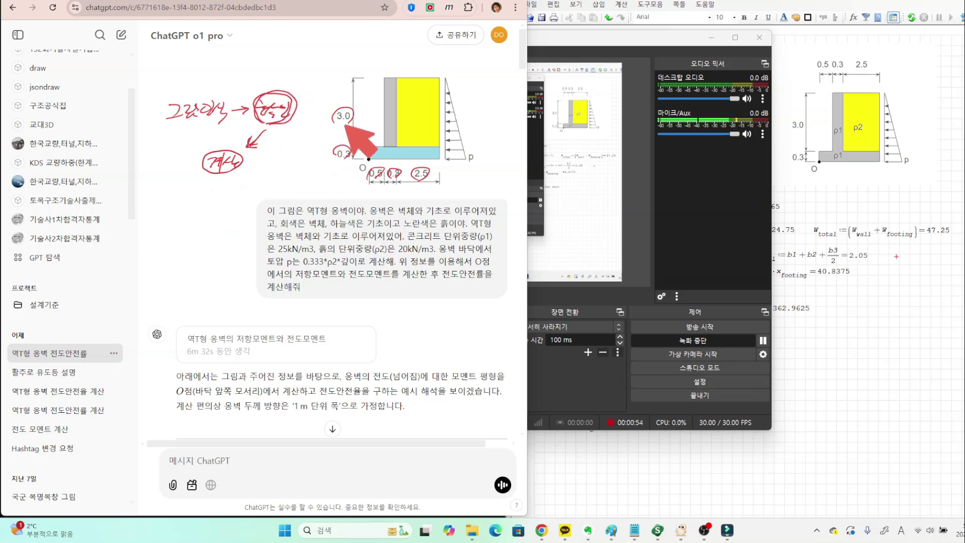
mouse_move(266, 86)
mouse_down()
mouse_move(212, 83)
mouse_move(236, 118)
mouse_move(176, 124)
mouse_move(214, 130)
mouse_up()
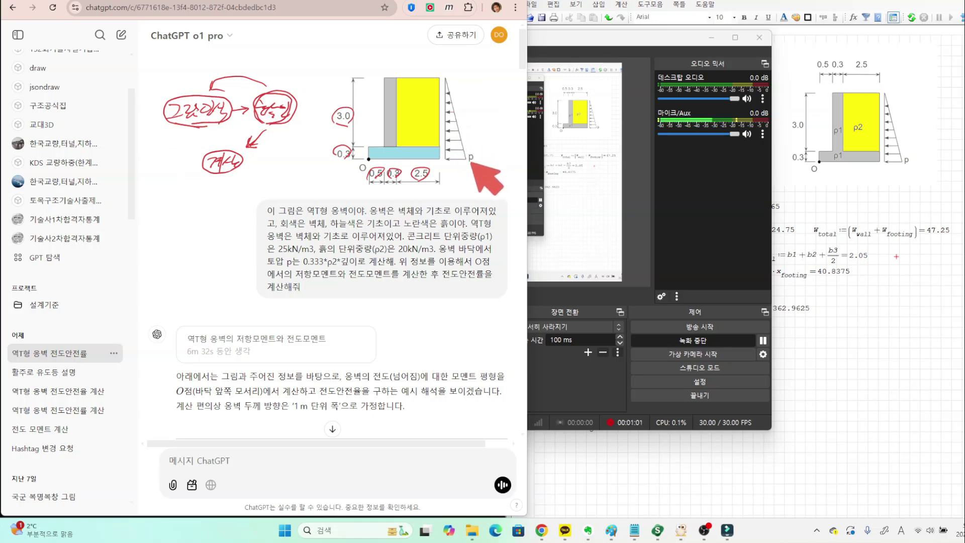
drag(473, 162, 472, 161)
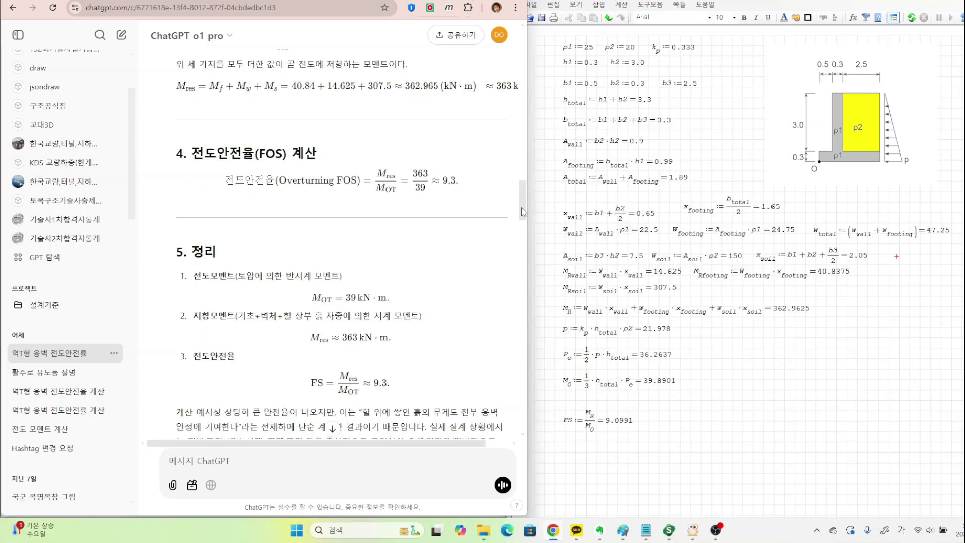
Step: Return to the wall figure and original prompt at the start of the o1 pro conversation
drag(520, 347, 520, 47)
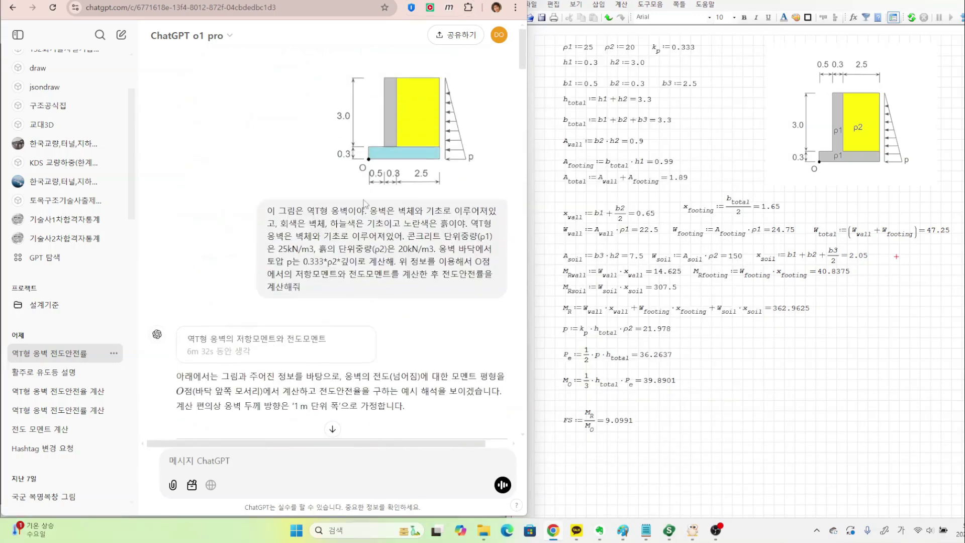